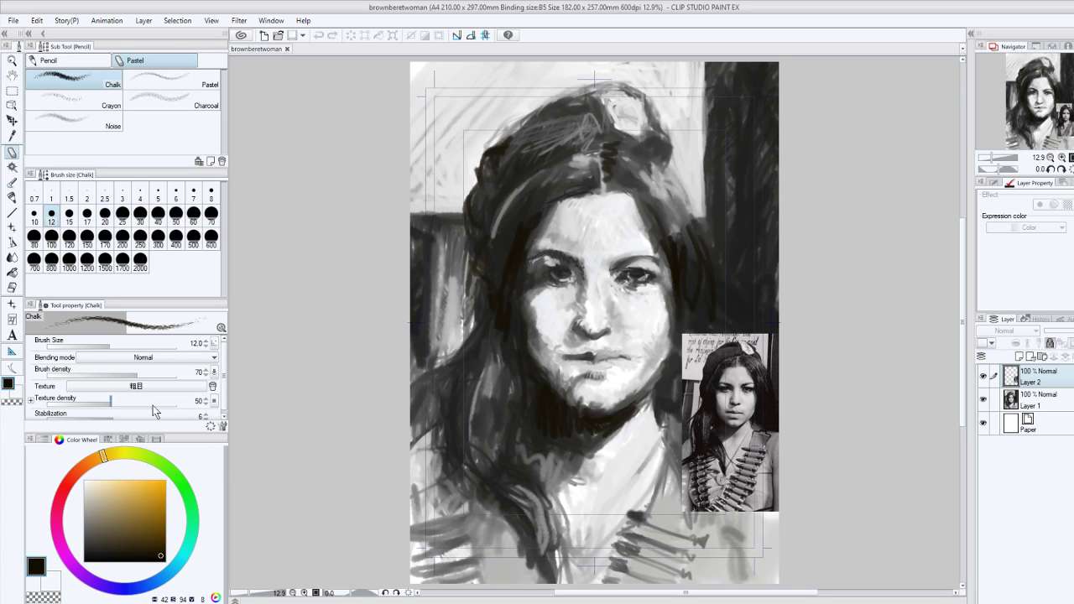
Add a white highlight stroke to the hair parting on Layer 1 with the Running color edge watercolor brush.
left_click(19, 391)
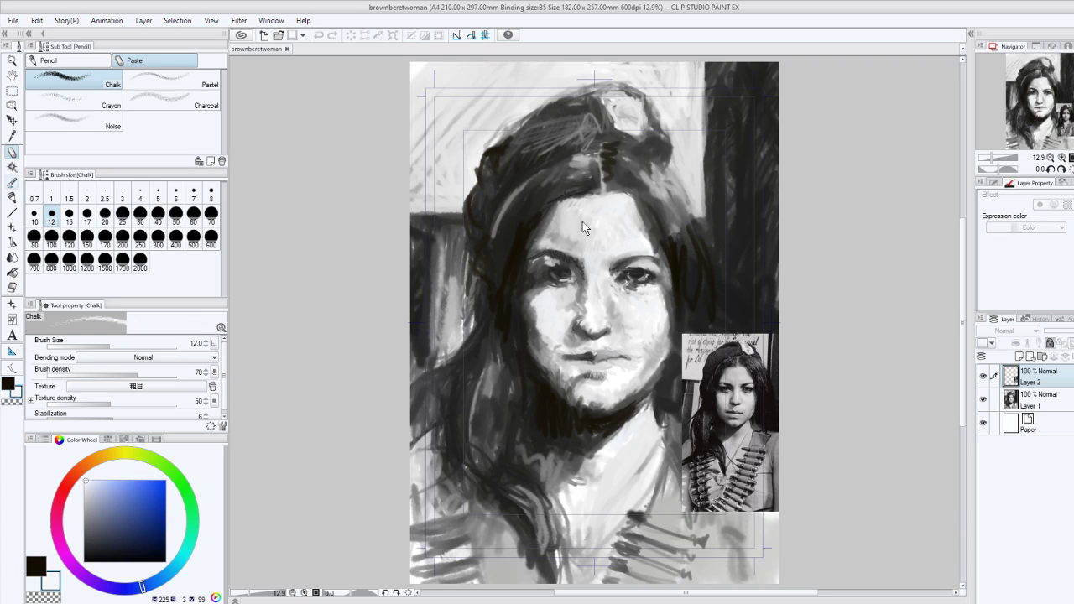
key("b")
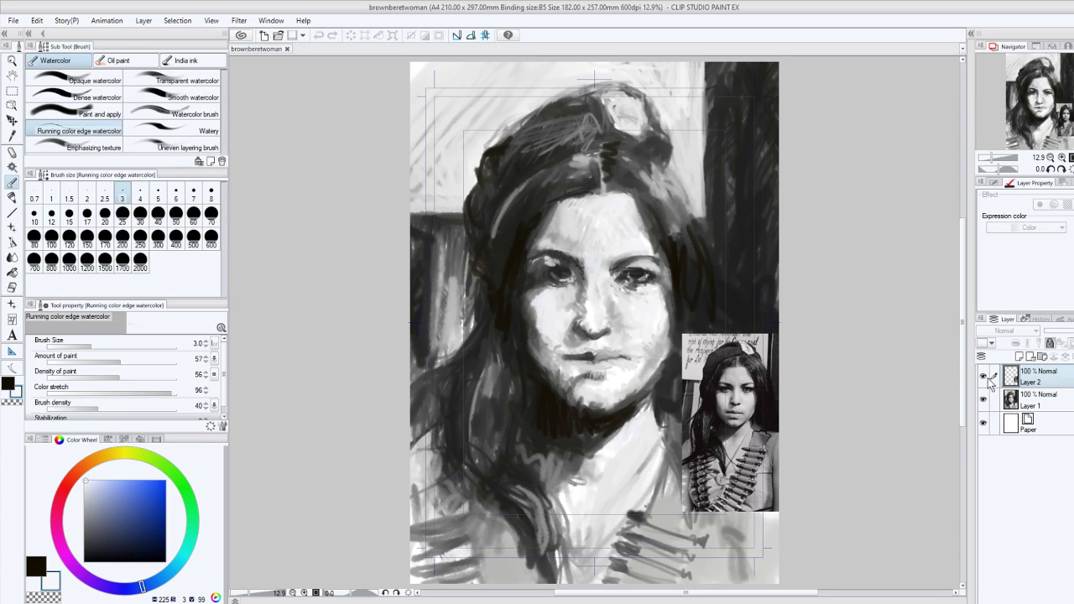
left_click(1048, 411)
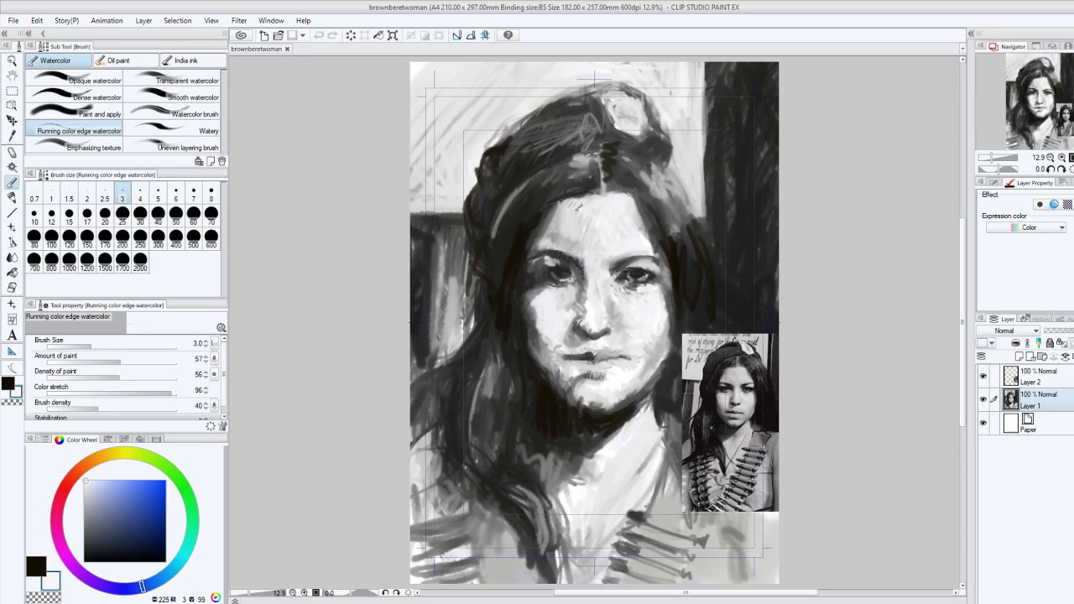
left_click_drag(599, 191, 590, 176)
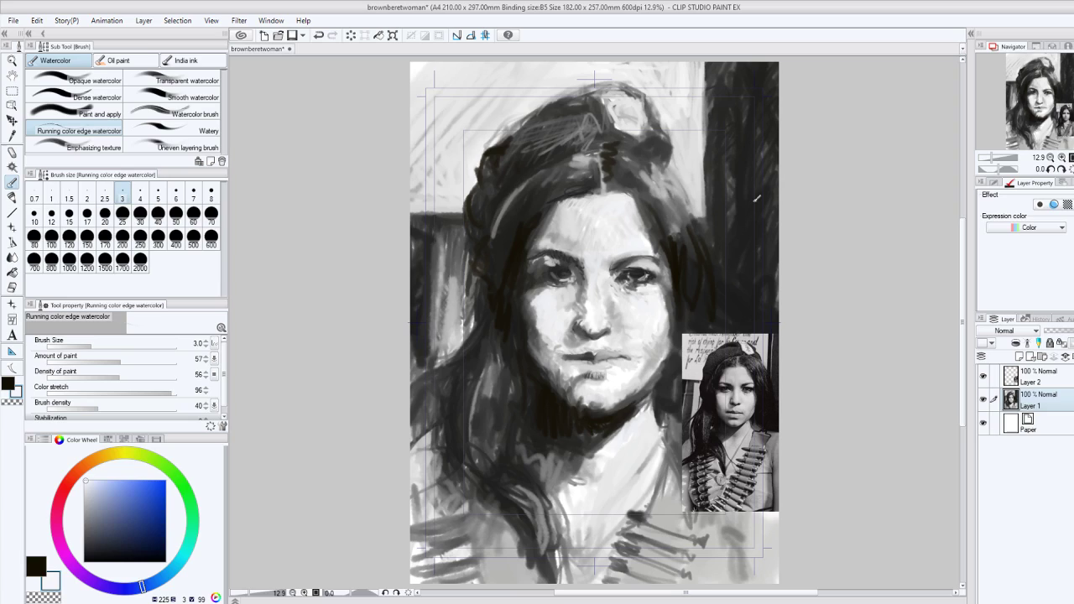
Brighten the hair parting with white strokes at brush sizes 20 and 120, and define it with black strokes around it.
key("m")
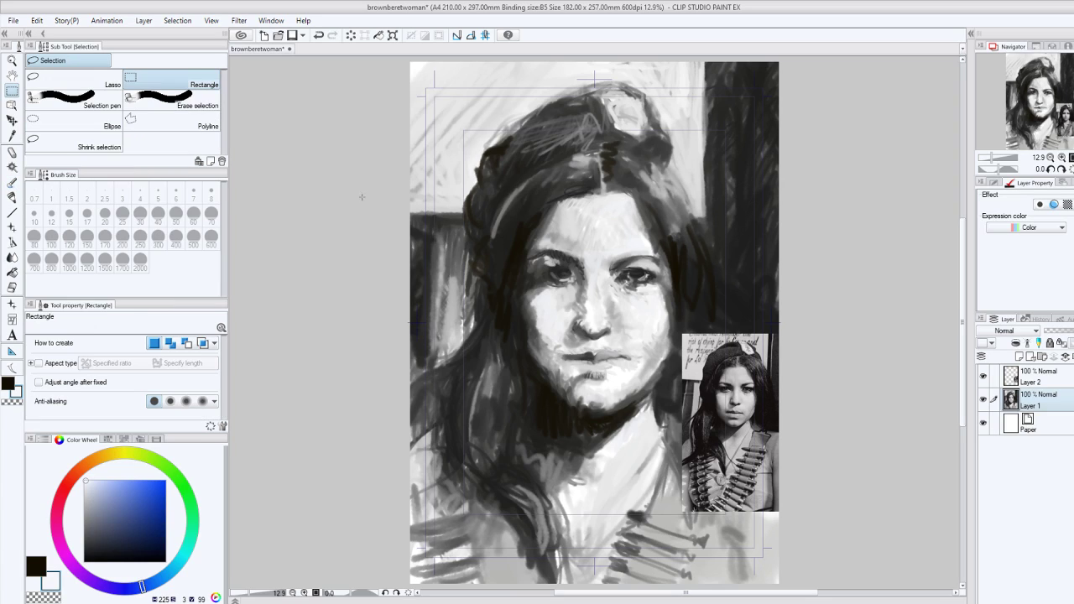
left_click(12, 184)
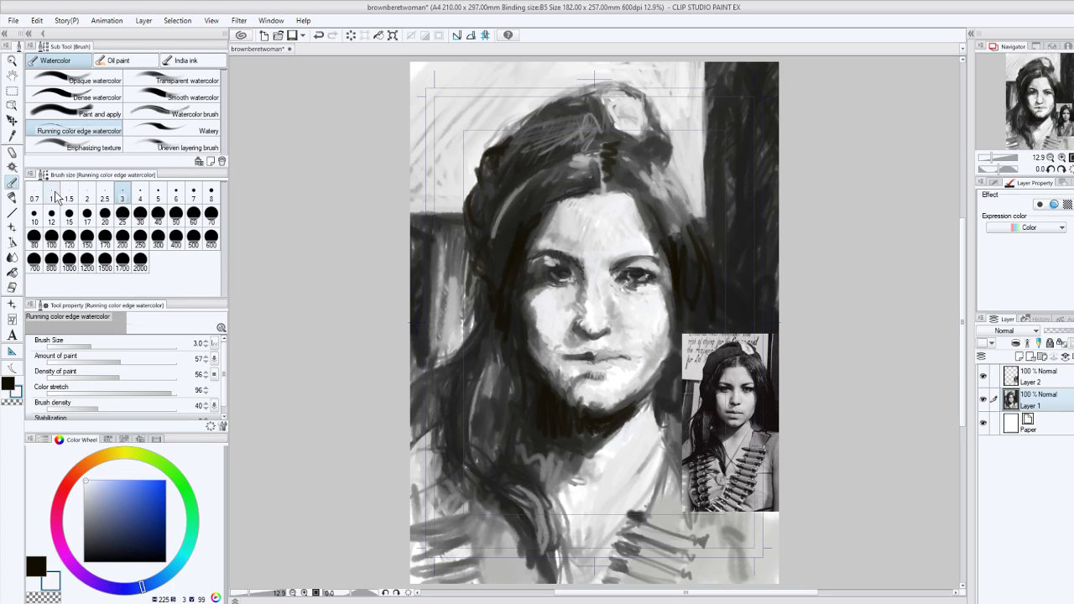
left_click(104, 215)
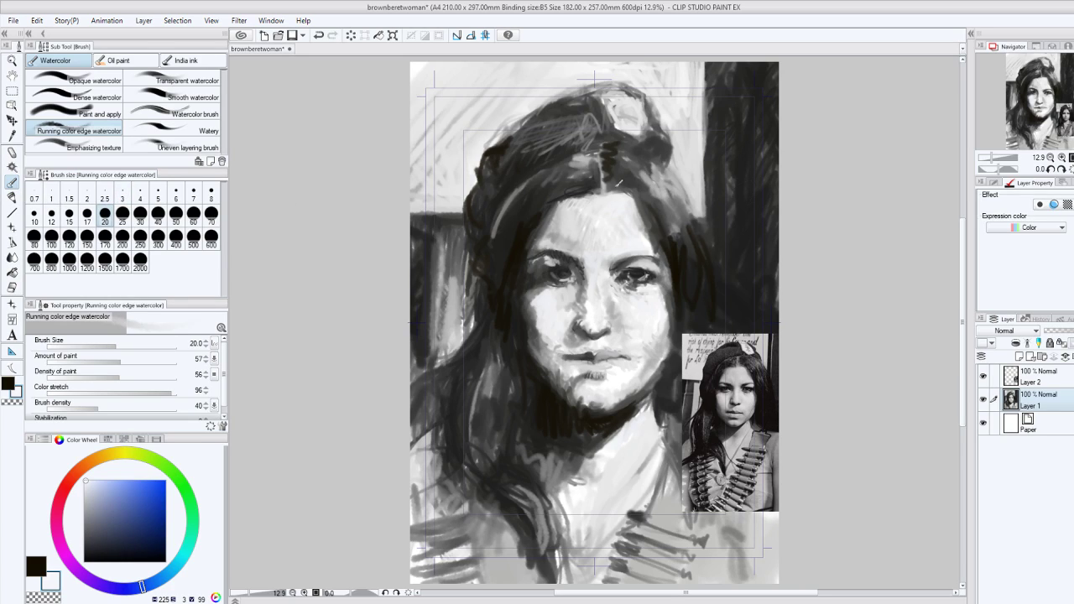
left_click_drag(596, 191, 592, 164)
left_click(69, 237)
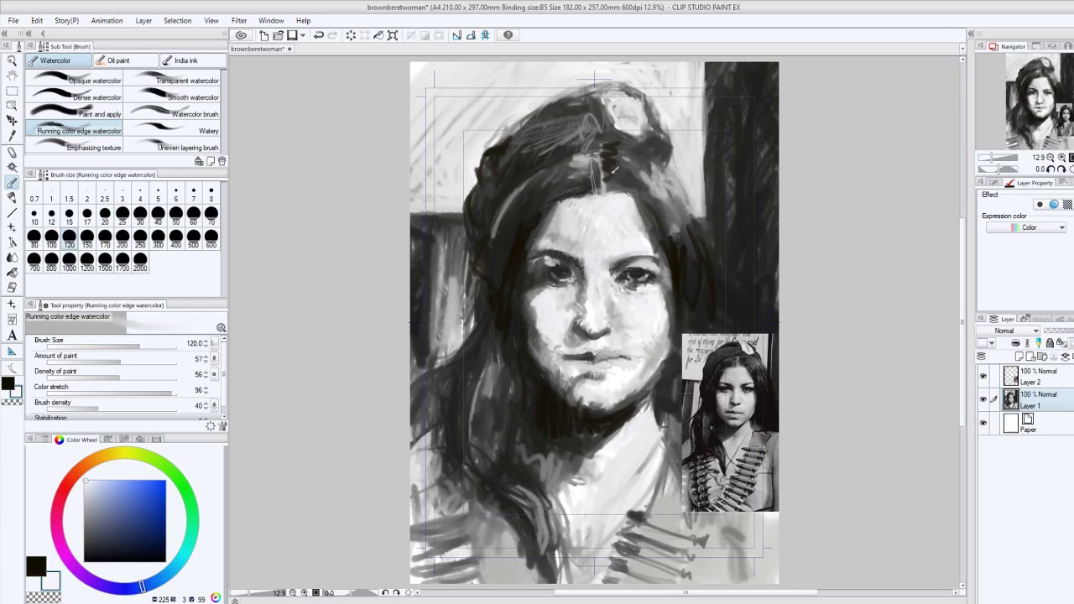
left_click_drag(594, 155, 598, 191)
key("x")
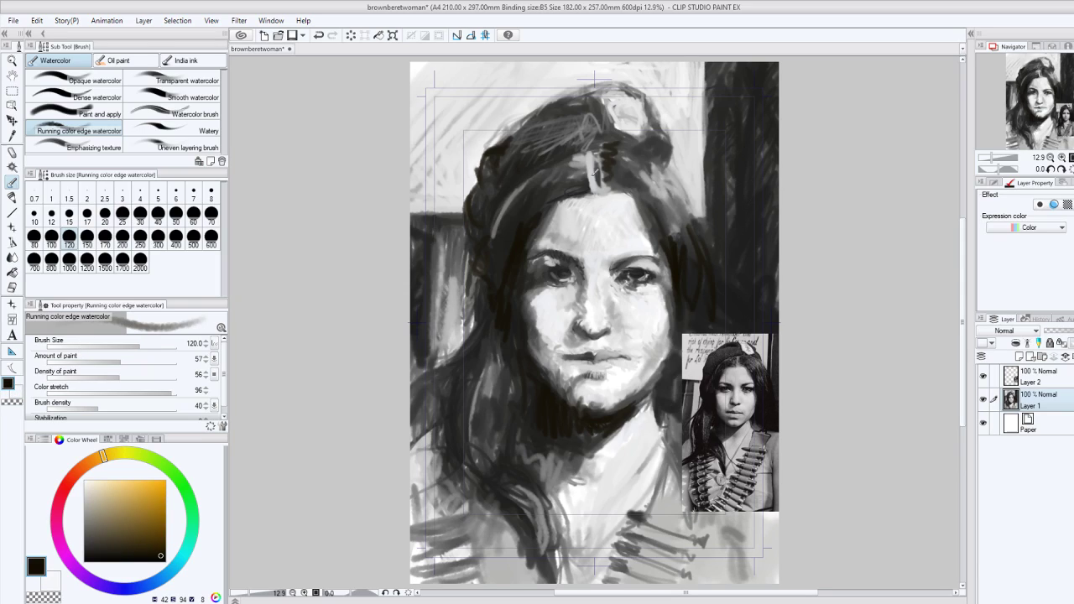
mouse_move(587, 155)
left_mouse_down()
mouse_move(594, 190)
mouse_move(623, 180)
mouse_move(648, 202)
mouse_move(611, 181)
left_mouse_up()
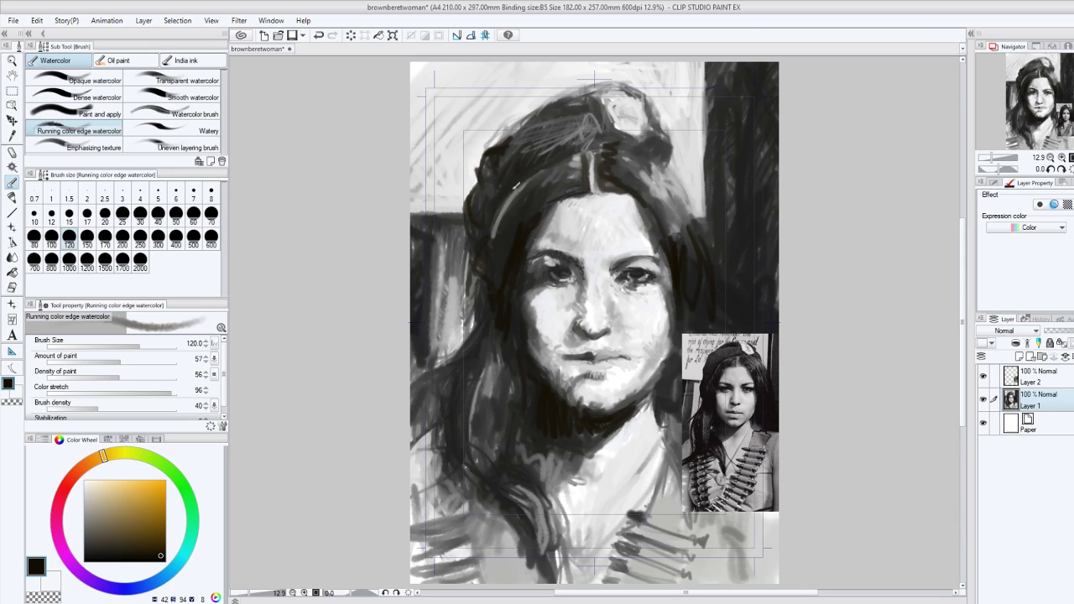
Darken the left edge of the beret in black and touch up the background just above the beret in white.
mouse_move(561, 112)
left_mouse_down()
mouse_move(574, 106)
mouse_move(493, 139)
mouse_move(471, 190)
mouse_move(484, 190)
left_mouse_up()
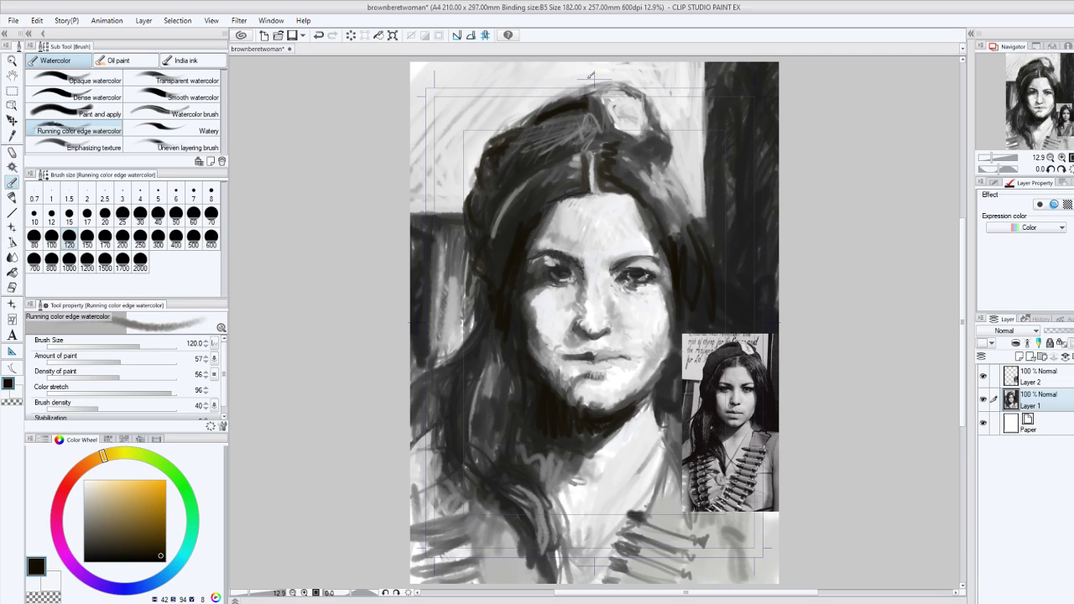
left_click(16, 391)
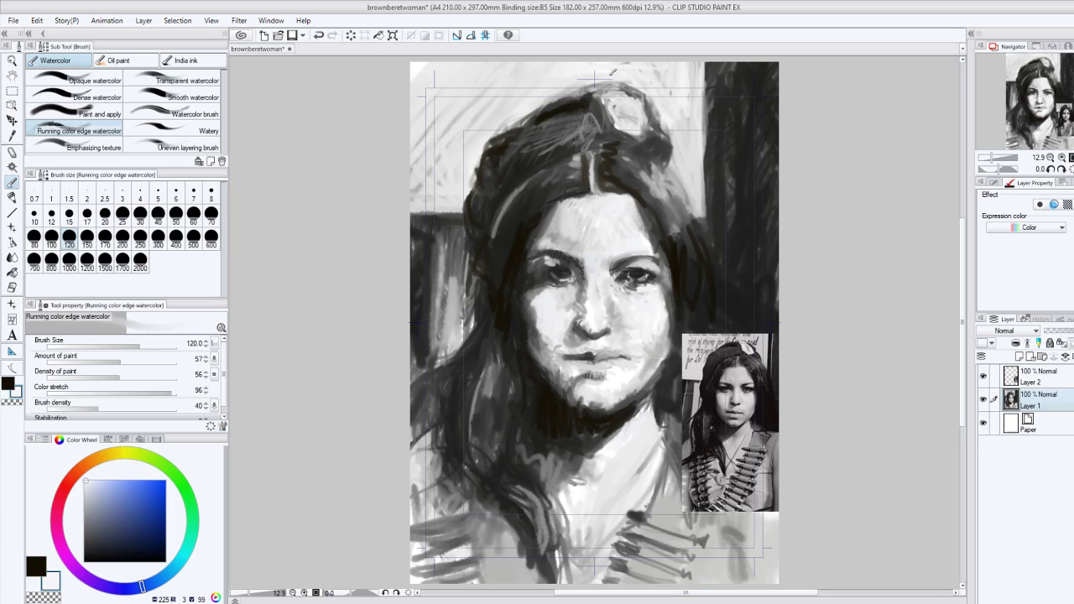
left_click_drag(614, 72, 625, 78)
Highlight the left wing of the nose in white, reducing the brush size to 80.
scroll(529, 370, "up", 2)
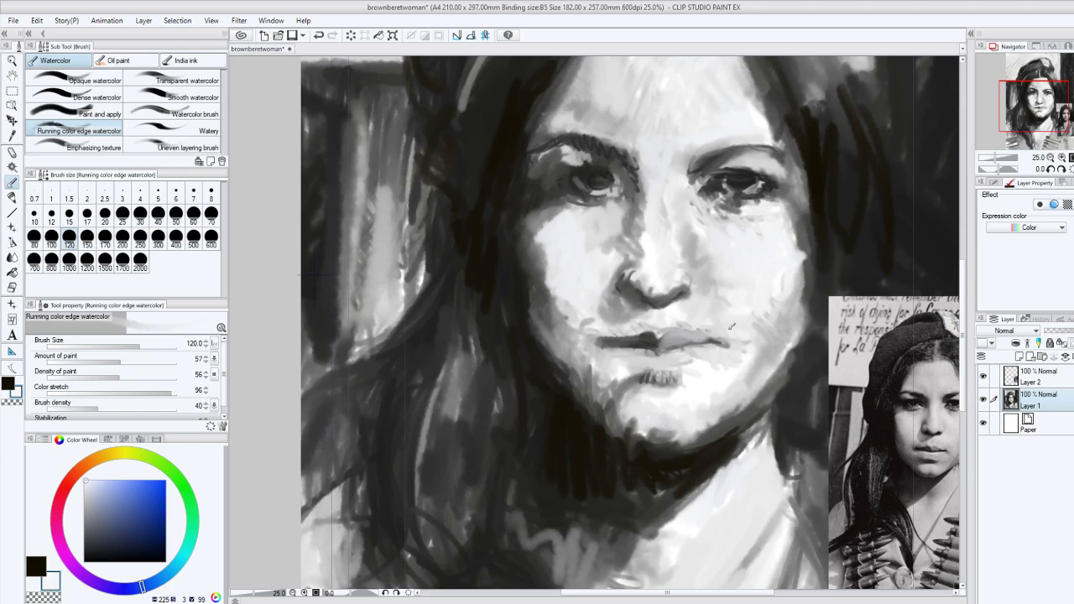
left_click(635, 284)
left_click(39, 244)
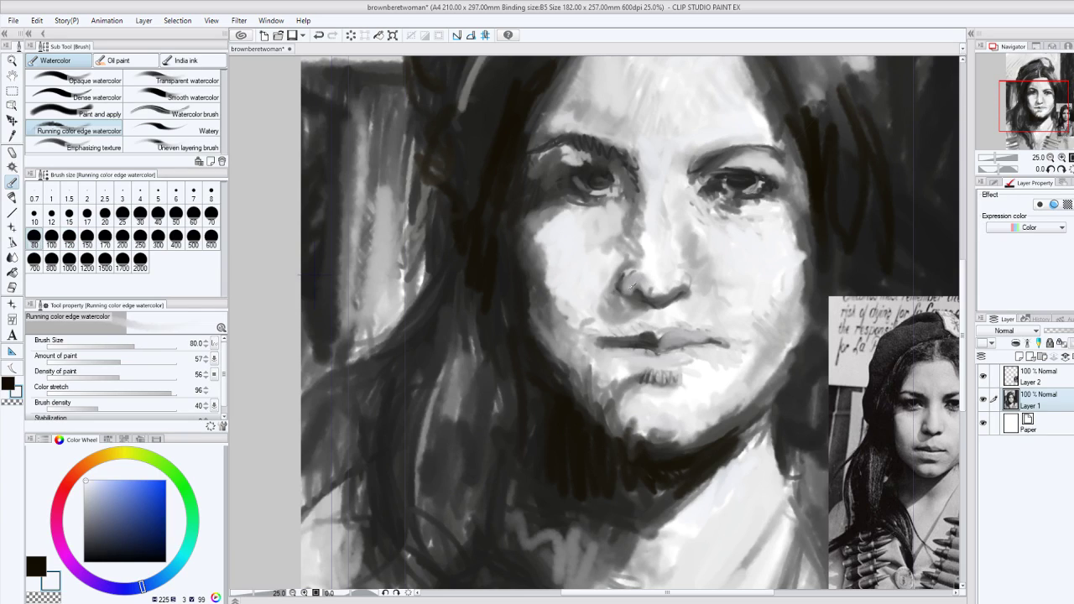
left_click(633, 286)
left_click(629, 284)
Shade just above the left nostril in black and lighten the nose bridge in white.
left_click(9, 367)
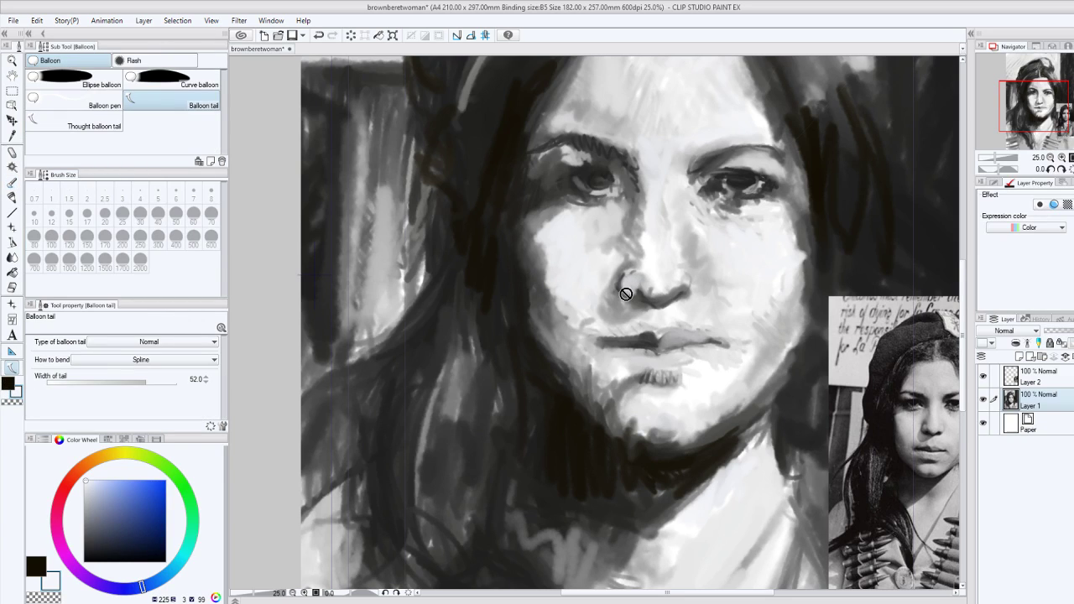
left_click(12, 183)
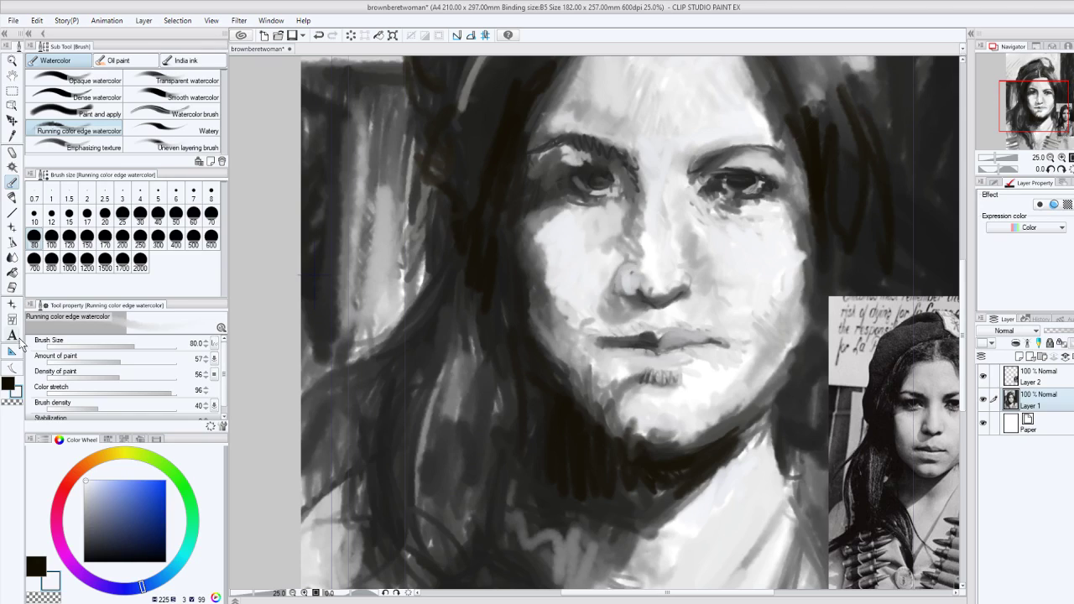
left_click(10, 384)
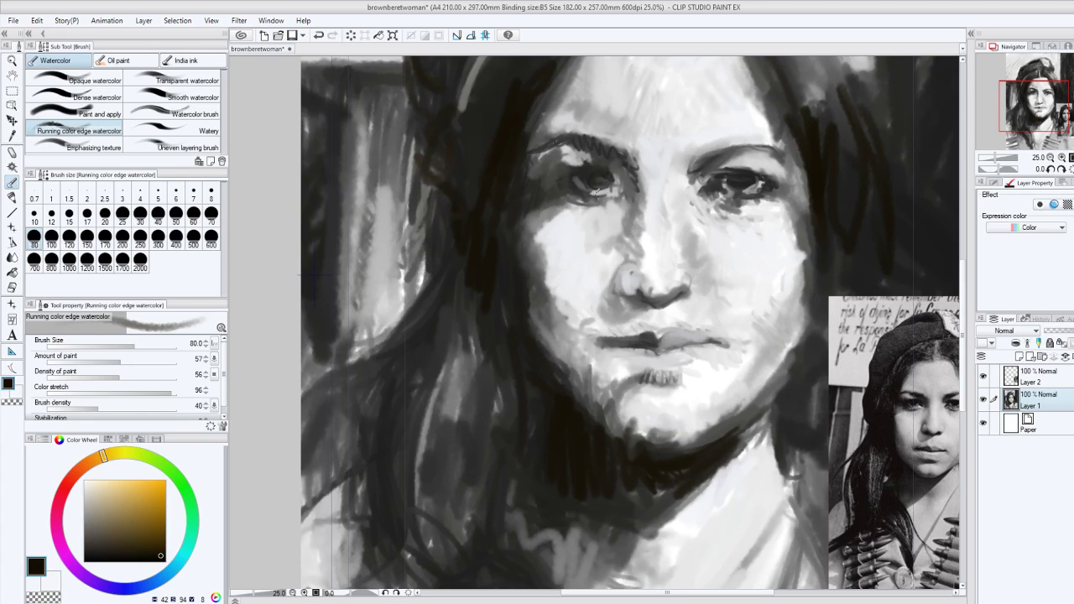
left_click_drag(624, 264, 635, 272)
key("x")
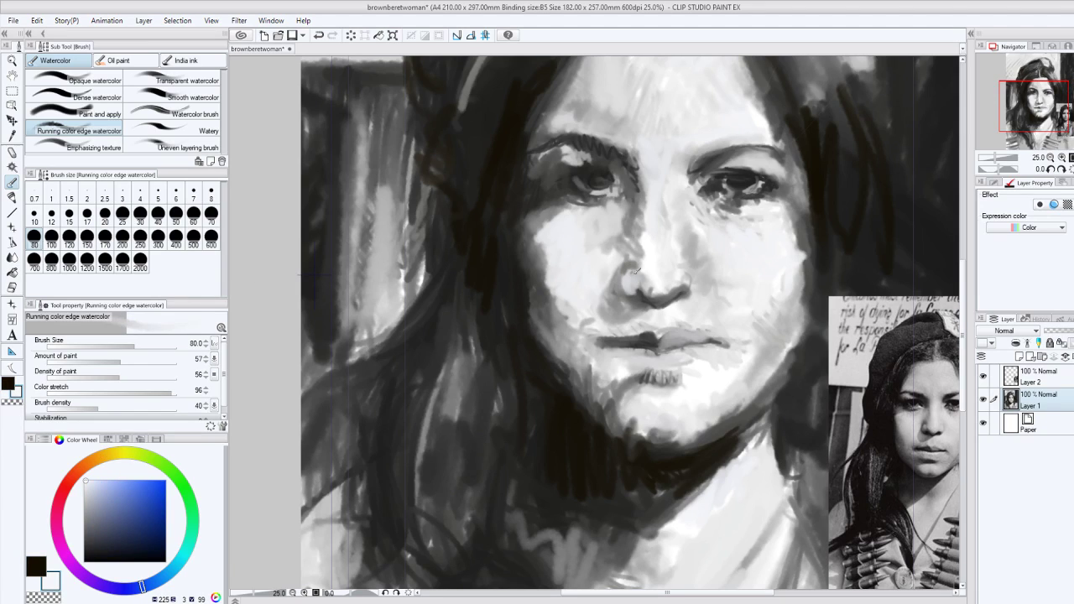
left_click_drag(659, 195, 660, 223)
Darken the left side of the nose bridge and the left eye socket with black strokes.
key("x")
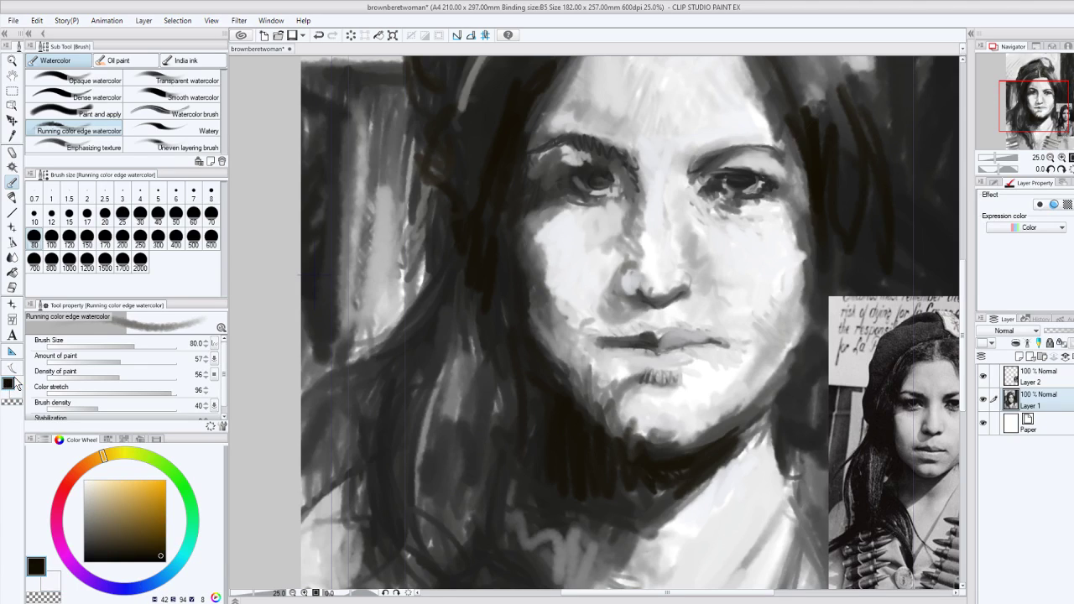
left_click_drag(642, 220, 636, 243)
key("ctrl+z")
left_click_drag(648, 235, 641, 208)
mouse_move(641, 191)
left_mouse_down()
mouse_move(606, 160)
mouse_move(616, 171)
mouse_move(546, 160)
left_mouse_up()
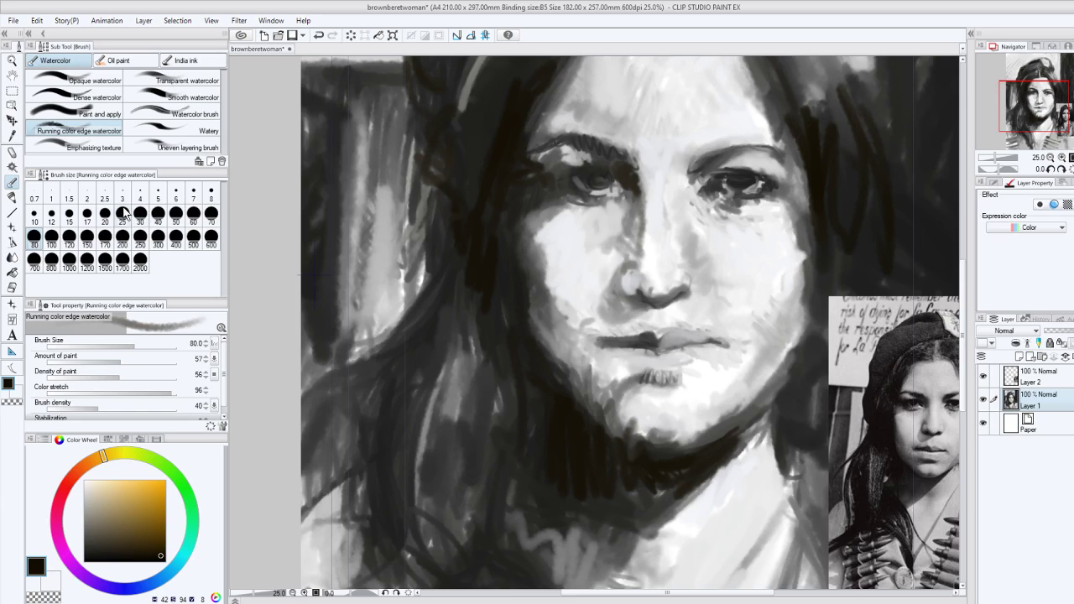
Darken the lid of the right eye in black at brush size 70 and add white highlights within that eye.
left_click(211, 214)
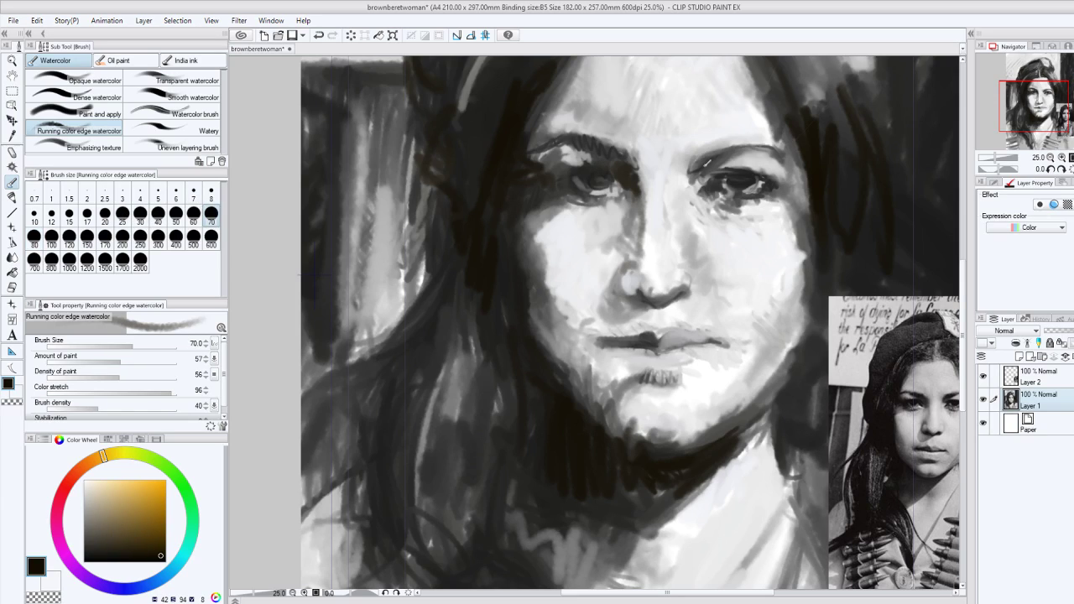
mouse_move(708, 161)
left_mouse_down()
mouse_move(697, 174)
mouse_move(739, 176)
mouse_move(727, 186)
mouse_move(744, 174)
left_mouse_up()
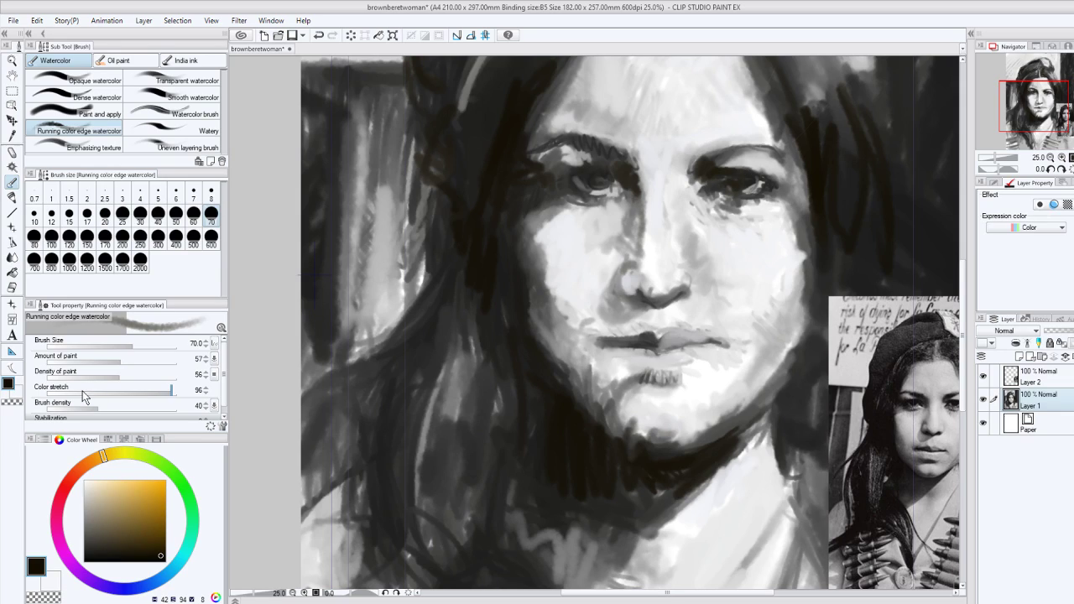
key("x")
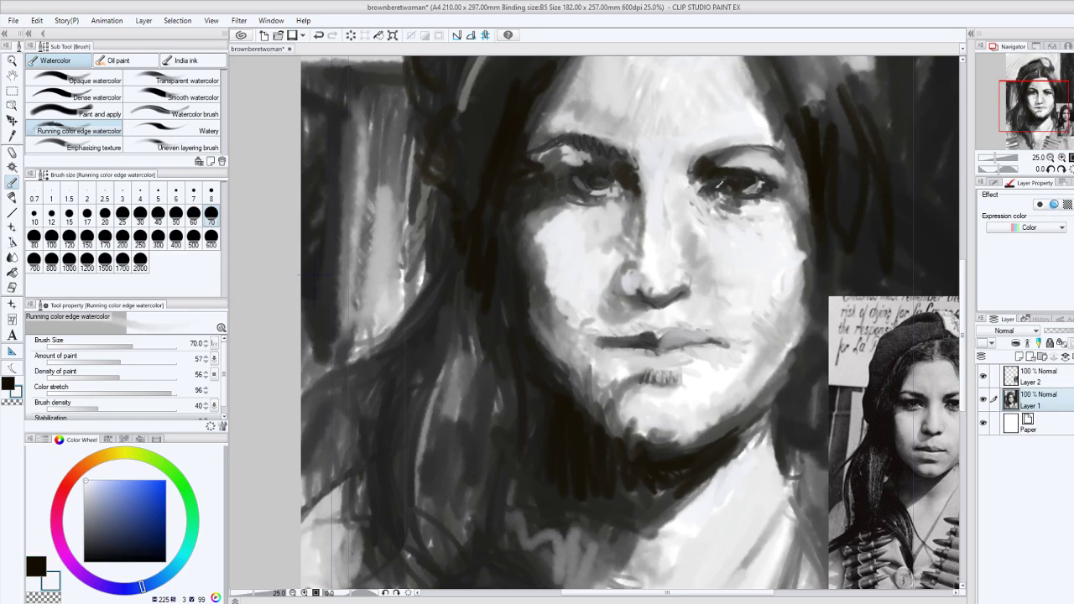
mouse_move(715, 188)
left_mouse_down()
mouse_move(724, 178)
mouse_move(753, 182)
left_mouse_up()
Tone the forehead and right cheek with a pale blue-grey of hue 225, saturation 6 and value 85.
left_click(87, 492)
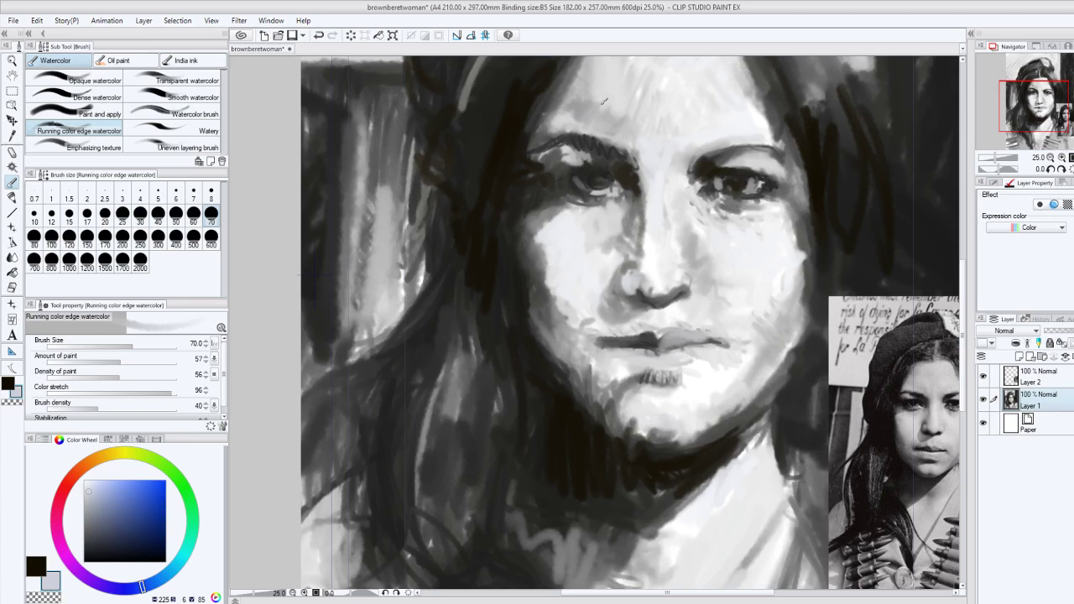
left_click_drag(638, 117, 659, 146)
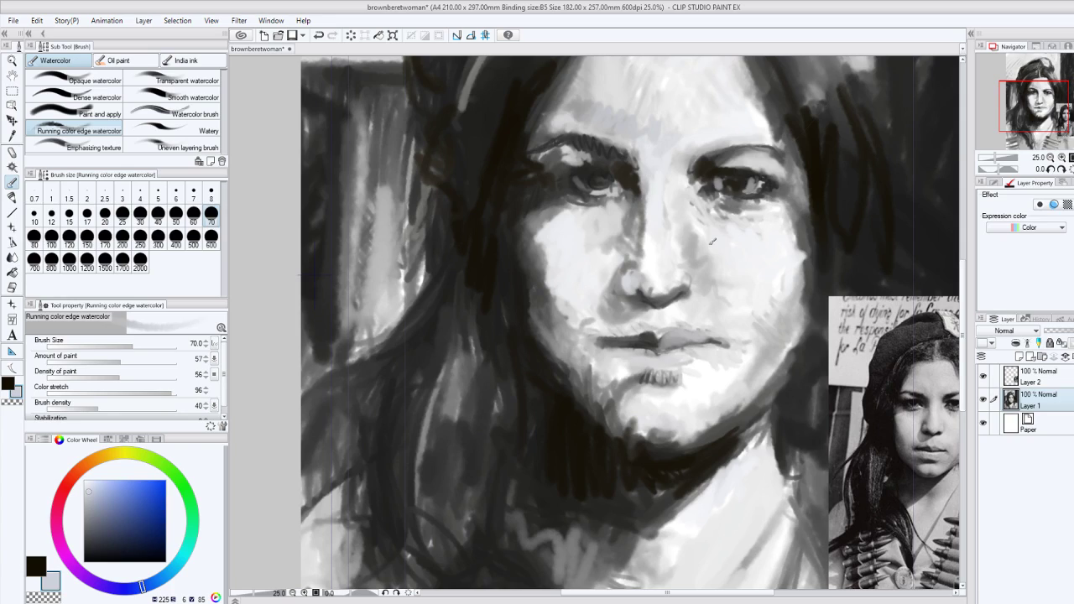
mouse_move(713, 262)
left_mouse_down()
mouse_move(754, 275)
mouse_move(778, 301)
left_mouse_up()
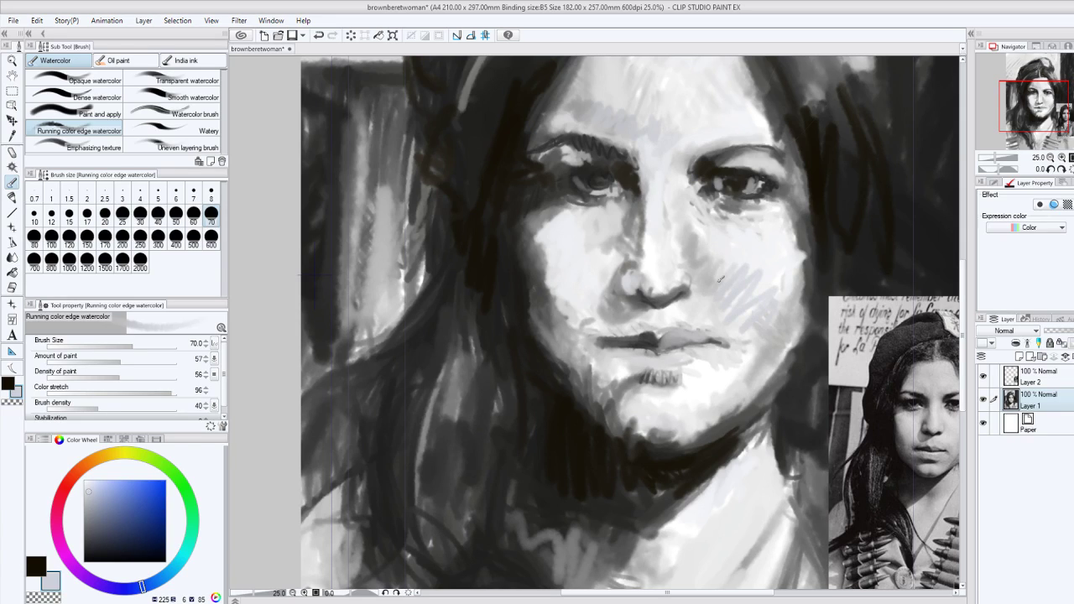
Shade the lips and the hollow under the lower lip with a dark grey of hue 225, saturation 4 and value 37.
left_click(92, 499)
left_click(85, 503)
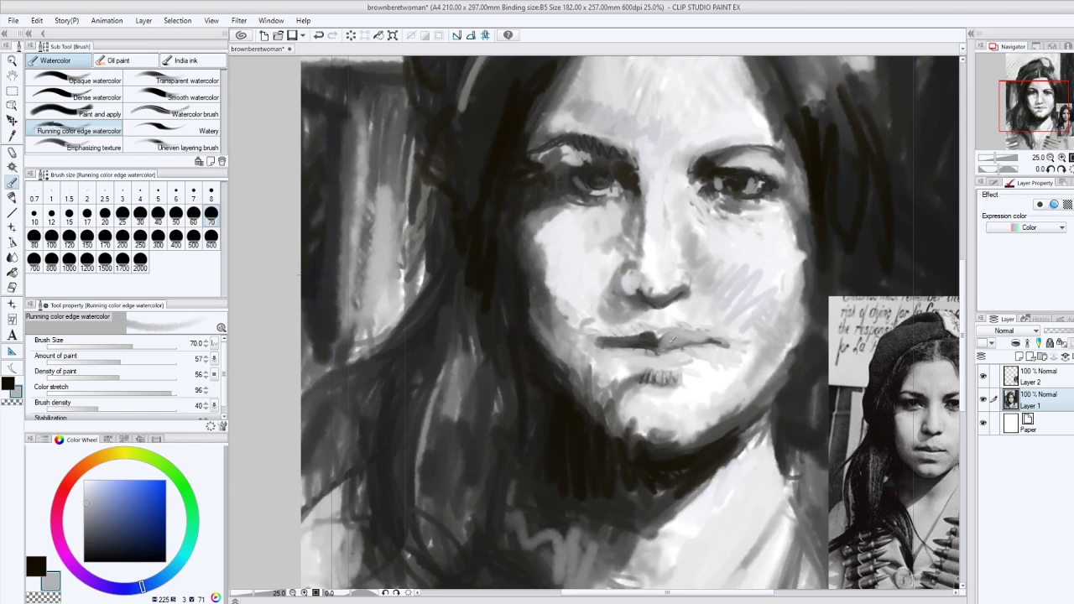
left_click(103, 522)
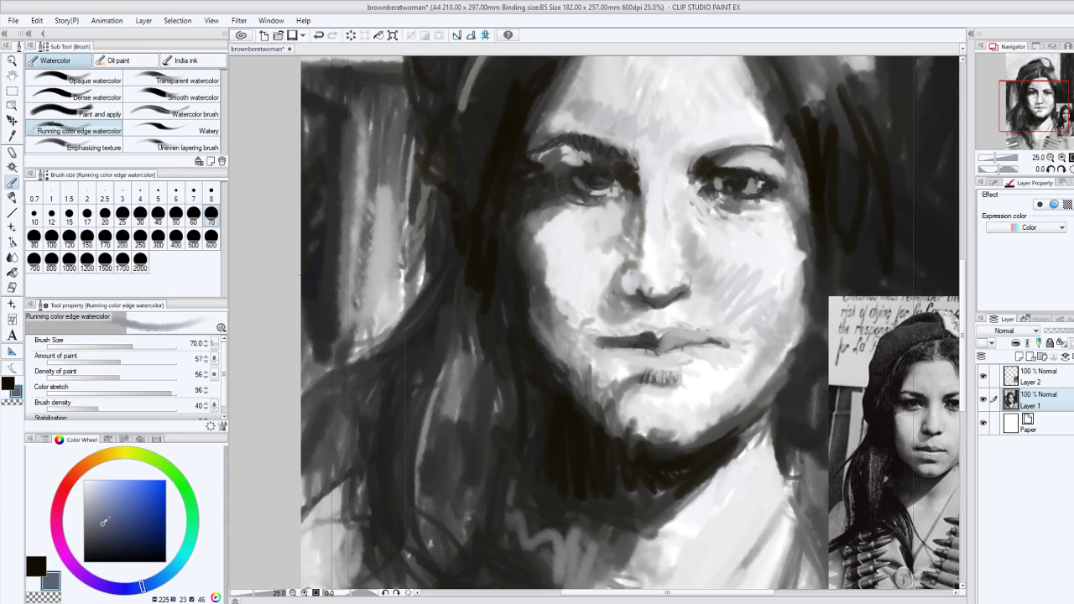
left_click(86, 509)
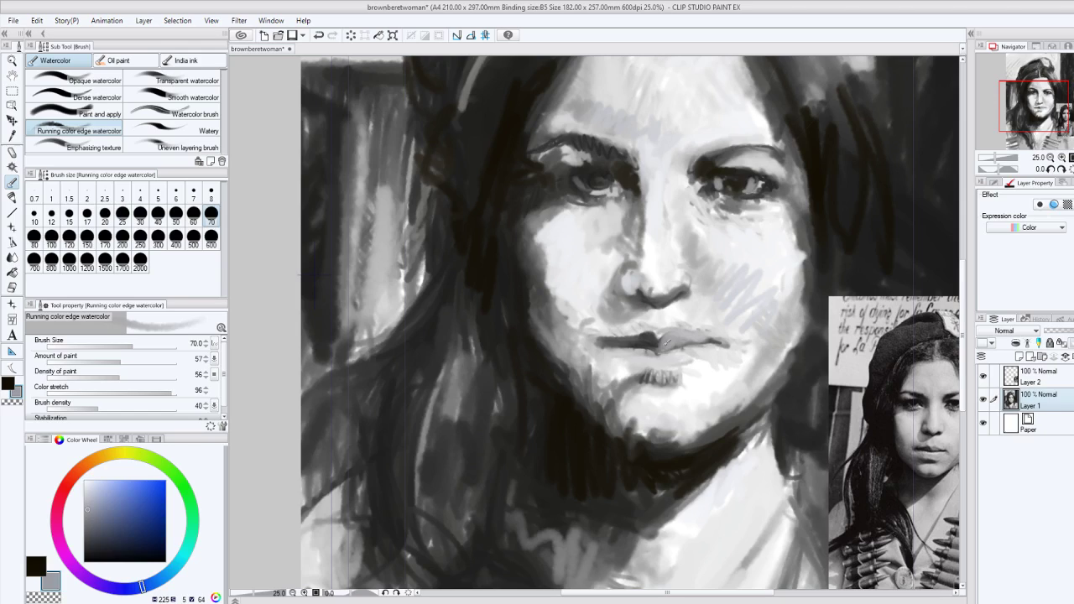
left_click(86, 530)
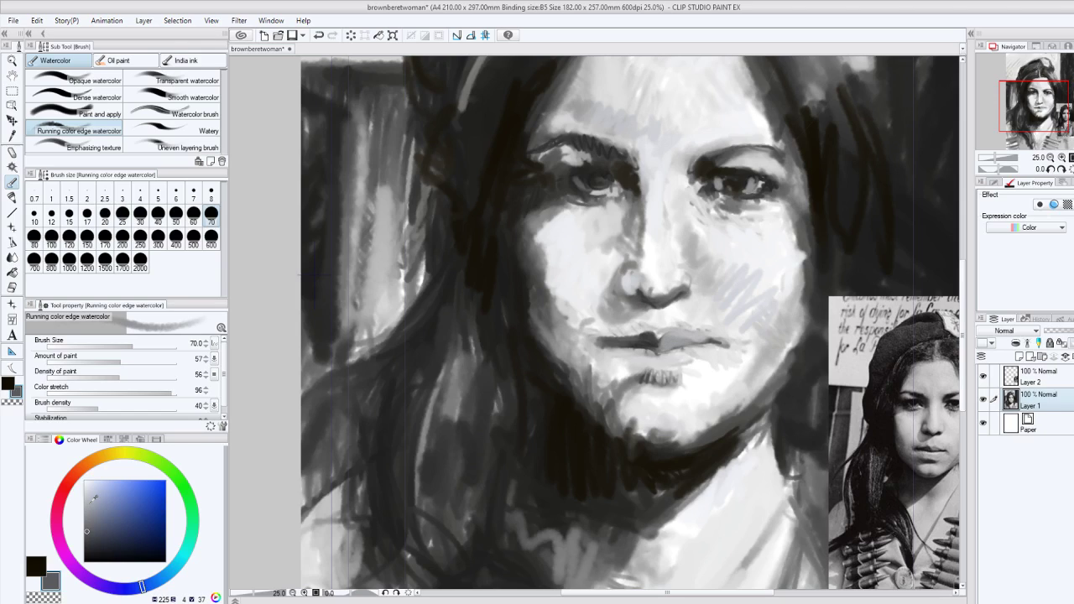
left_click_drag(668, 346, 696, 336)
mouse_move(668, 382)
left_mouse_down()
mouse_move(634, 377)
mouse_move(659, 375)
mouse_move(613, 357)
left_mouse_up()
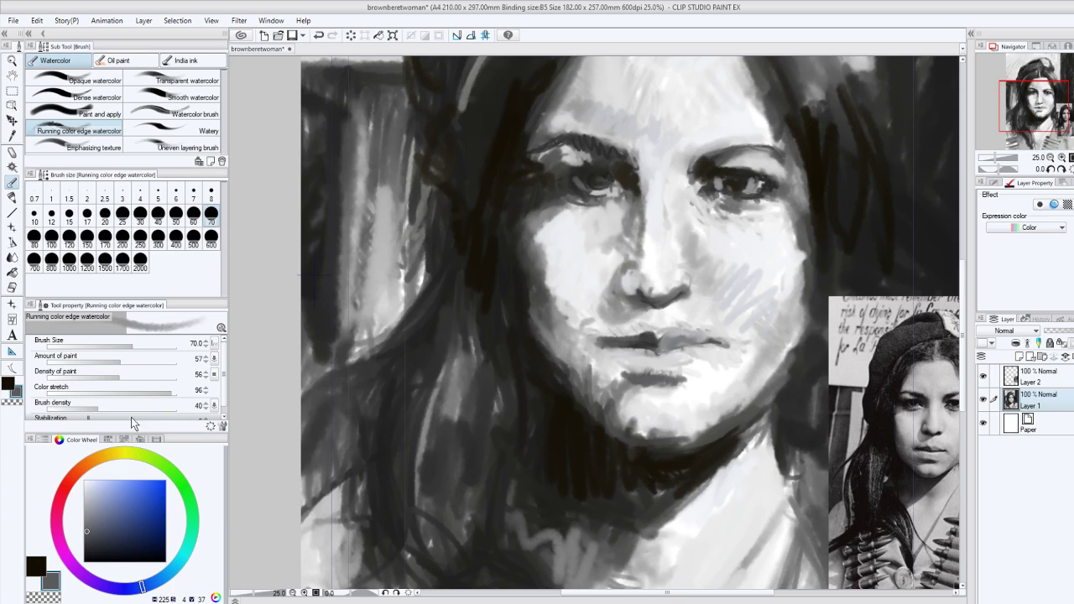
Reinforce the shadow along the underside of the chin in black and shade the left jawline in dark grey.
left_click(6, 386)
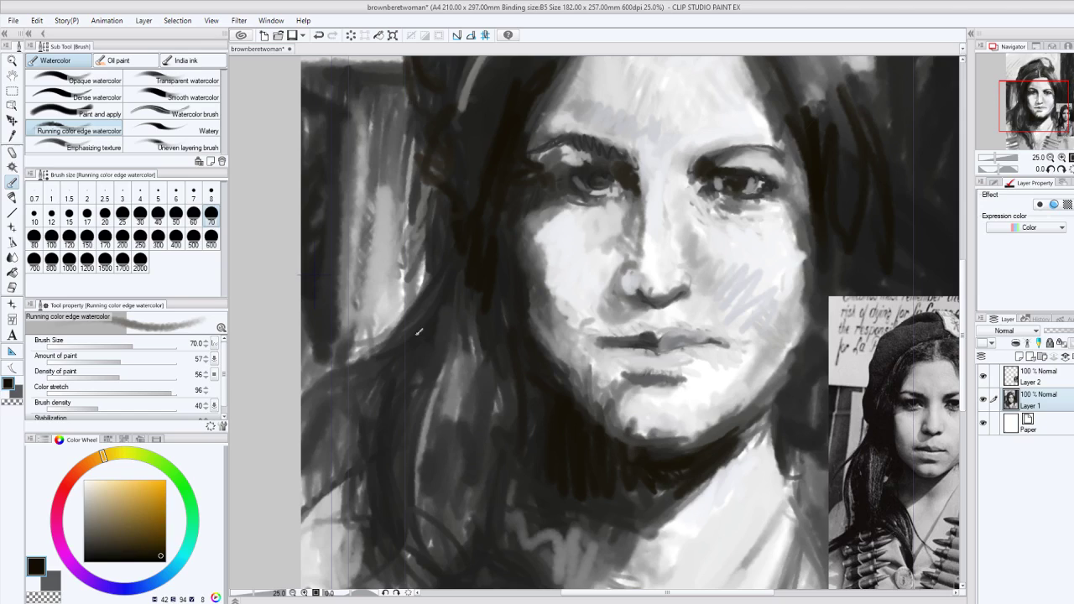
left_click_drag(684, 445, 619, 438)
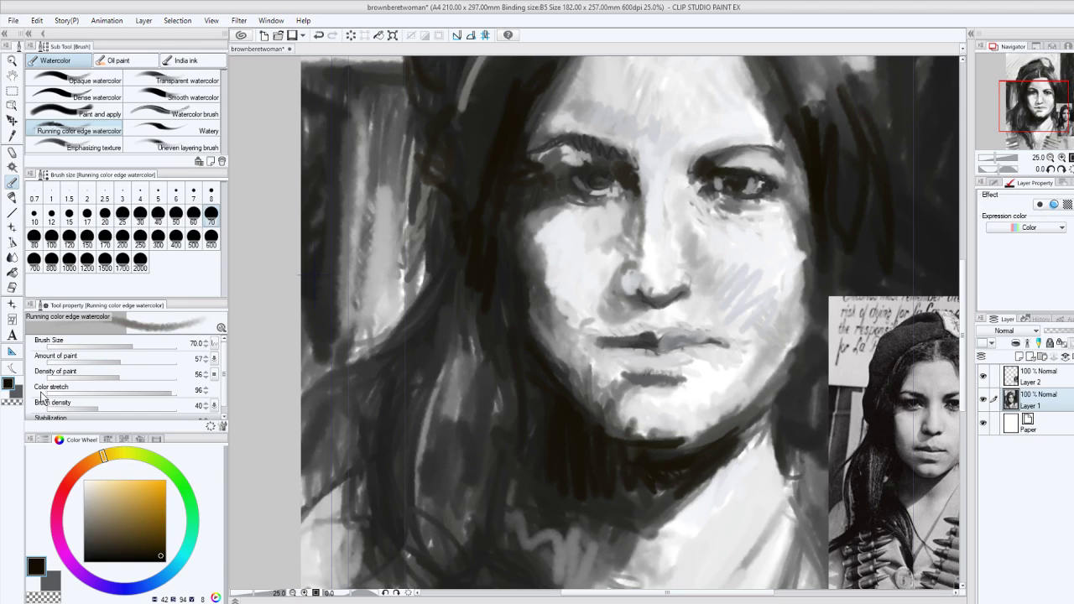
left_click(15, 393)
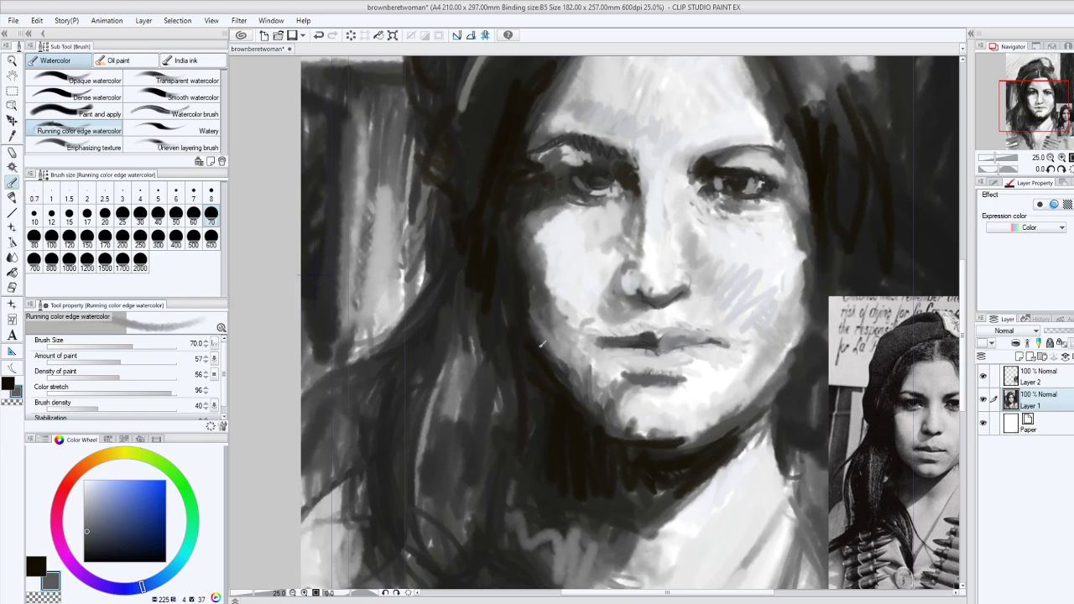
left_click_drag(543, 343, 574, 391)
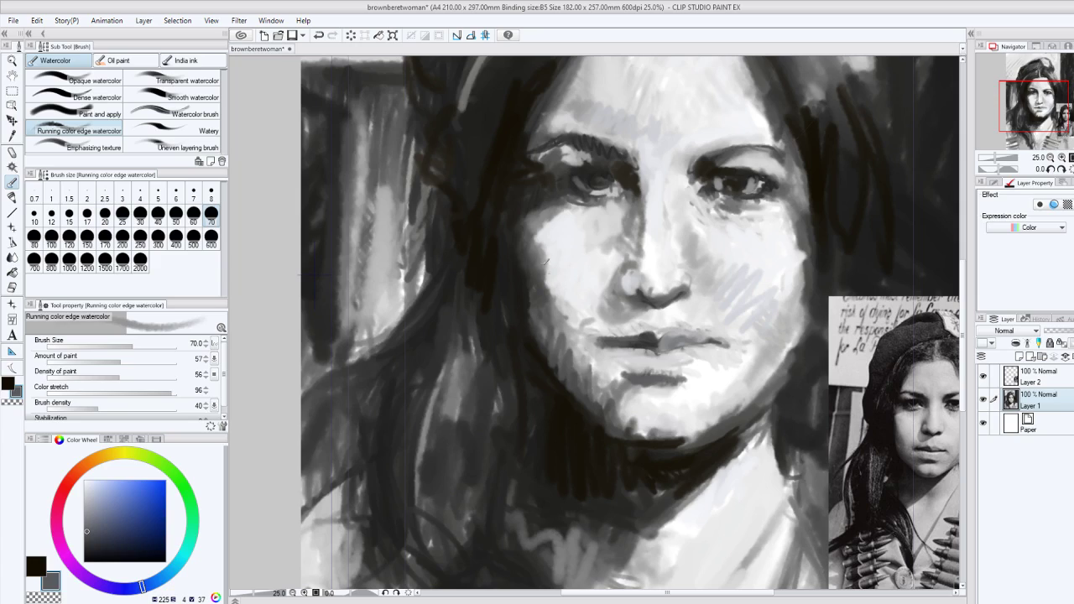
Shade the outer edge of the left cheek and the underside of the chin in dark grey.
mouse_move(536, 268)
left_mouse_down()
mouse_move(540, 256)
mouse_move(562, 312)
left_mouse_up()
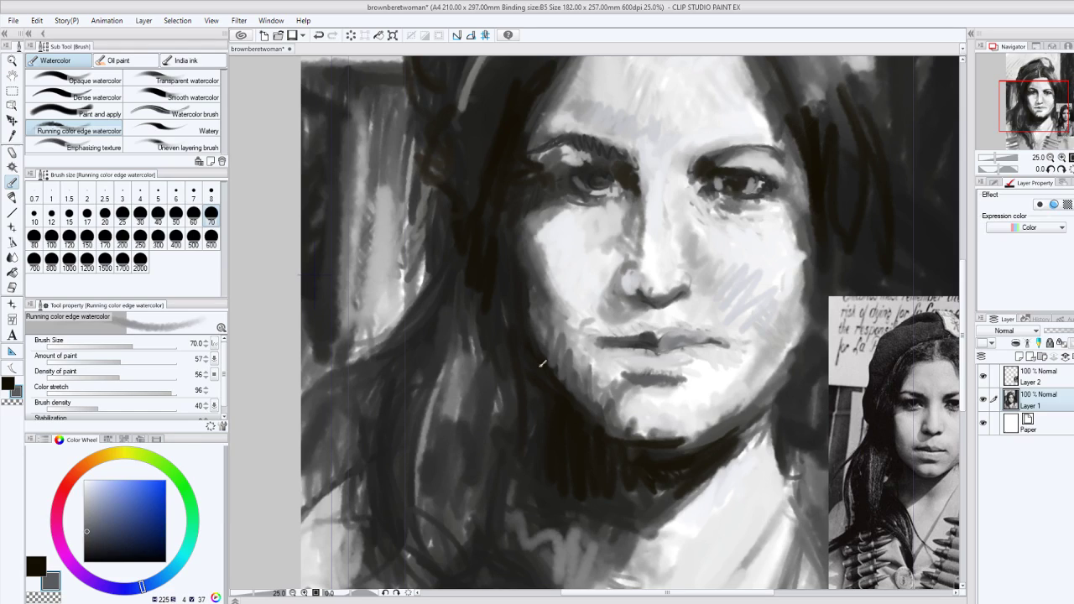
mouse_move(611, 410)
left_mouse_down()
mouse_move(616, 427)
mouse_move(659, 426)
left_mouse_up()
Define the mouth line, the outer corner of the left eye and the left eyebrow in black at brush size 25.
left_click(8, 382)
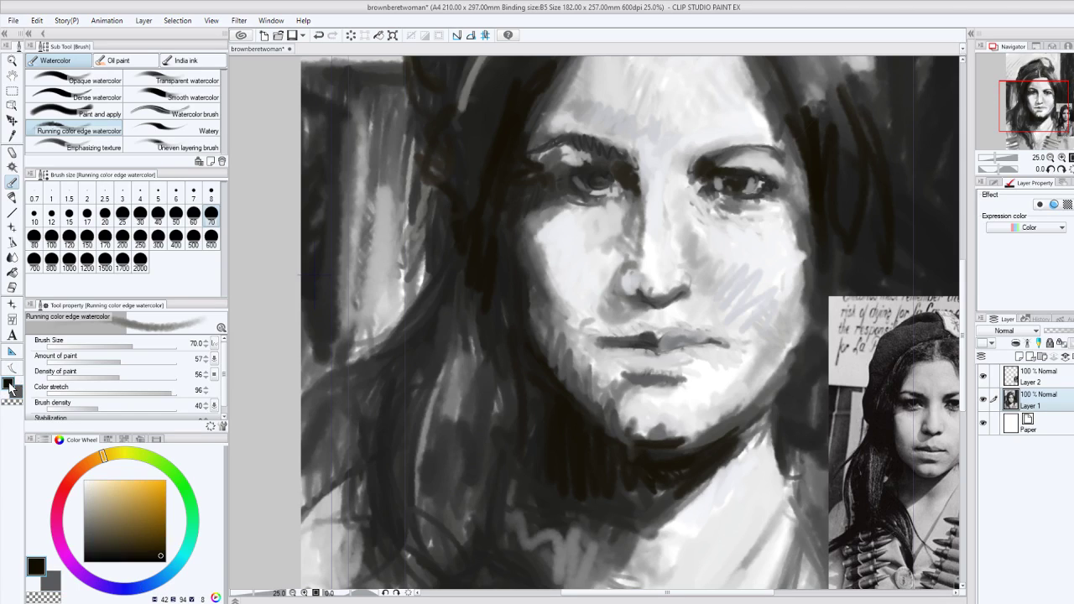
left_click(122, 215)
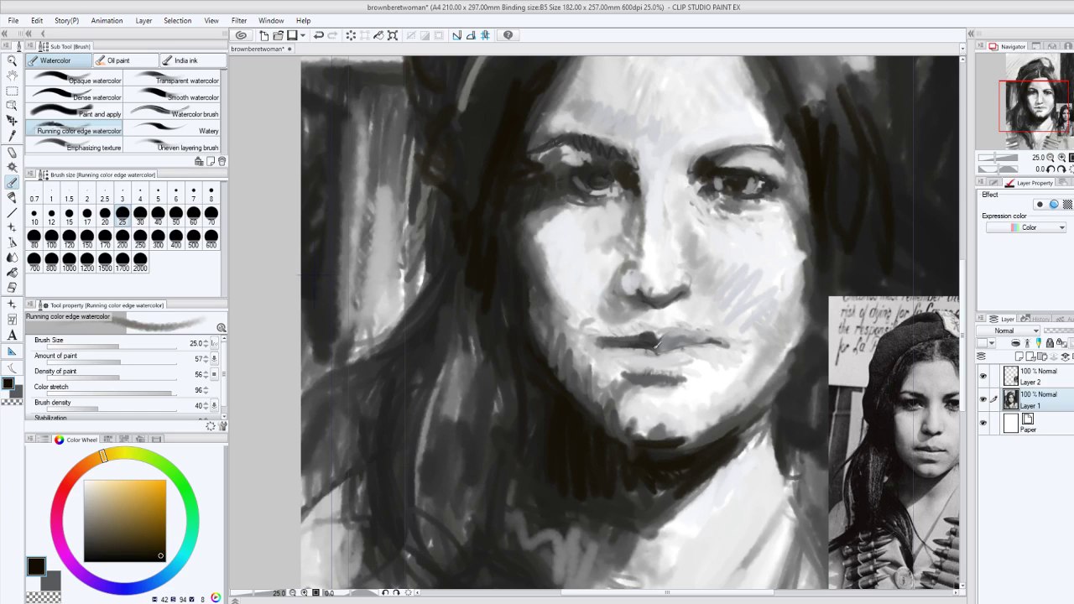
mouse_move(657, 340)
left_mouse_down()
mouse_move(654, 330)
mouse_move(636, 334)
mouse_move(648, 329)
mouse_move(592, 337)
mouse_move(603, 327)
mouse_move(595, 338)
mouse_move(655, 345)
left_mouse_up()
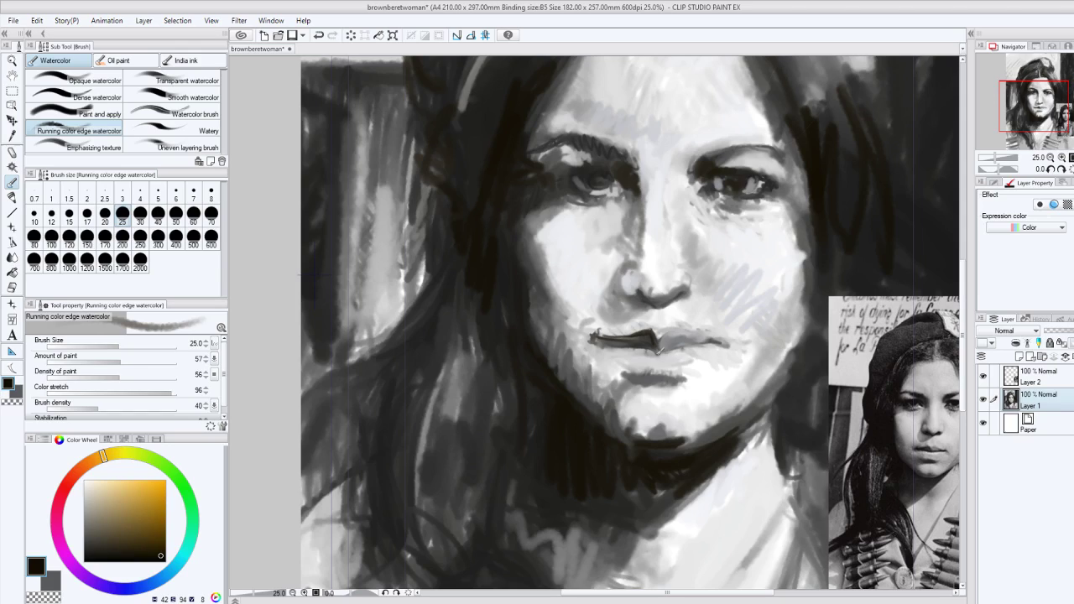
mouse_move(659, 351)
left_mouse_down()
mouse_move(718, 334)
mouse_move(703, 329)
left_mouse_up()
mouse_move(547, 177)
left_mouse_down()
mouse_move(581, 199)
mouse_move(570, 204)
left_mouse_up()
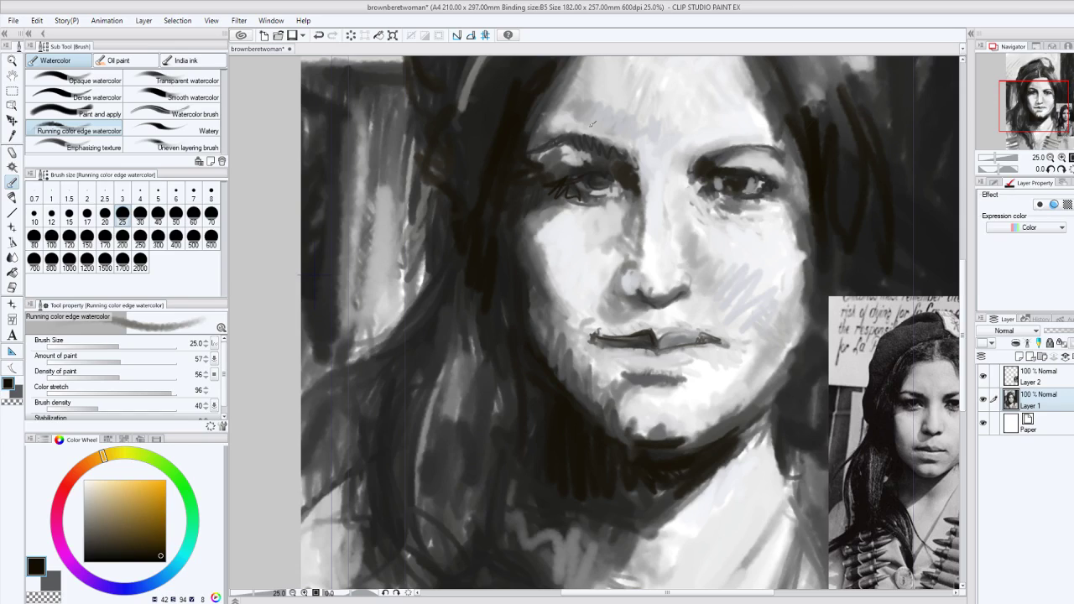
left_click_drag(571, 136, 539, 147)
Lighten the lid and lower rim of the left eye at brush size 60 with greys of hue 225, values 72 and 89.
key("bracketright")
key("bracketright")
key("bracketright")
key("bracketright")
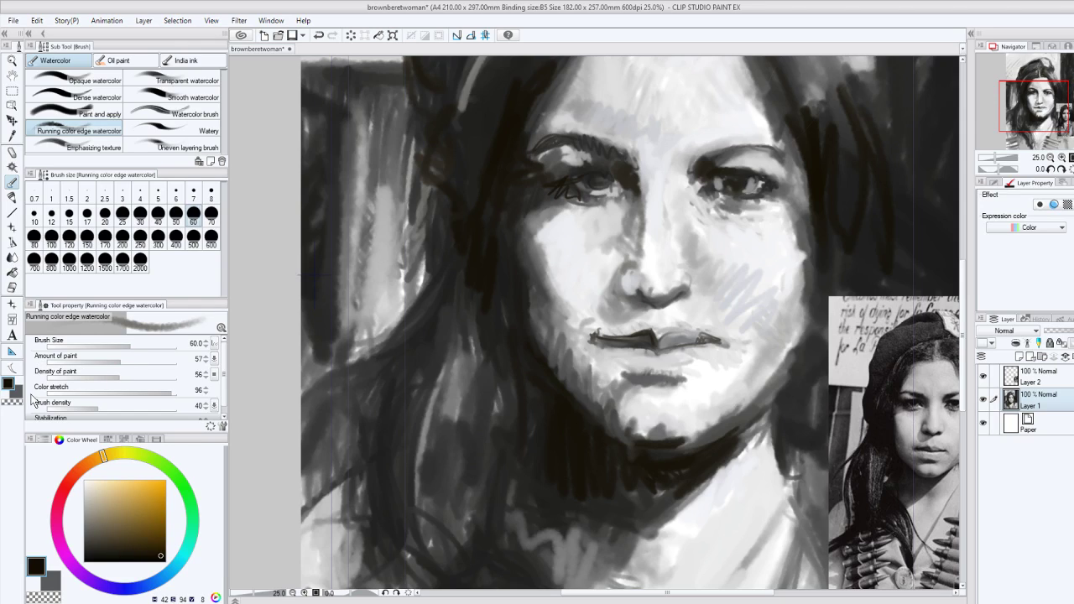
key("x")
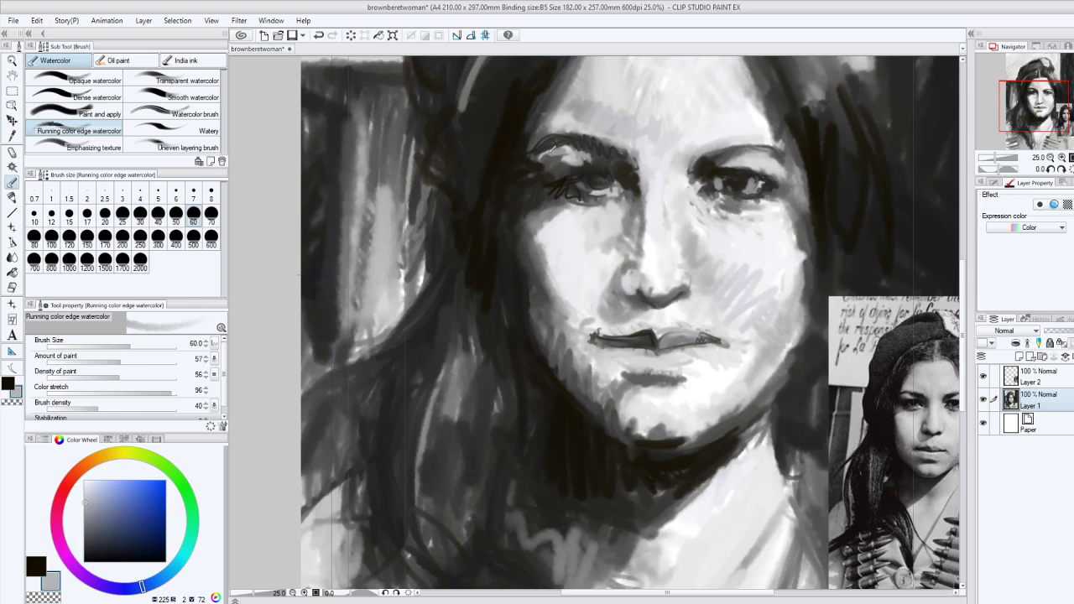
left_click_drag(551, 149, 579, 158)
left_click_drag(581, 200, 624, 198)
left_click(83, 488)
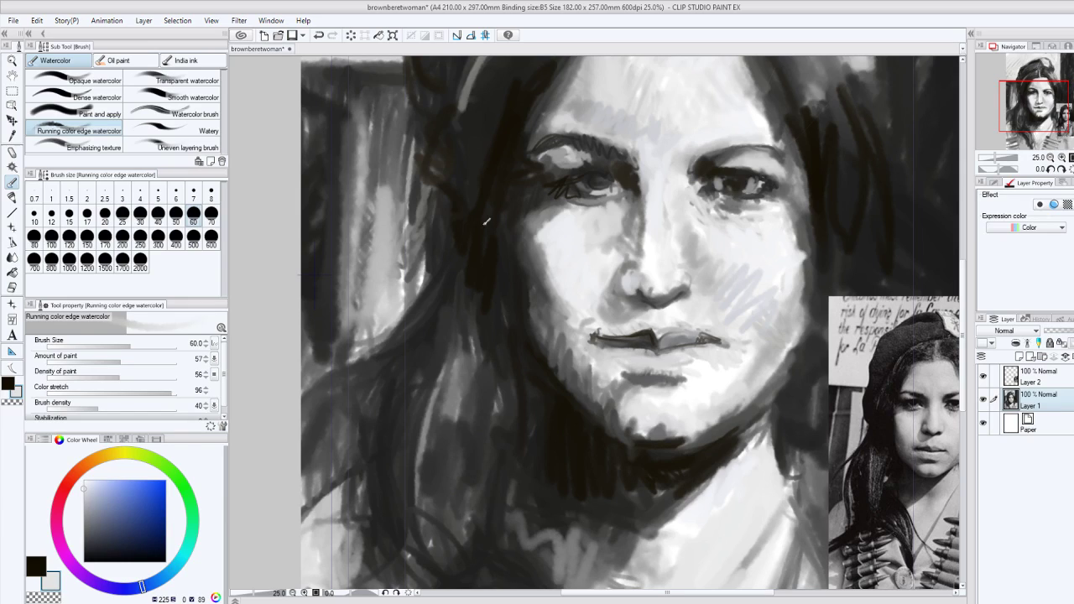
left_click_drag(617, 188, 581, 196)
left_click_drag(558, 118, 602, 142)
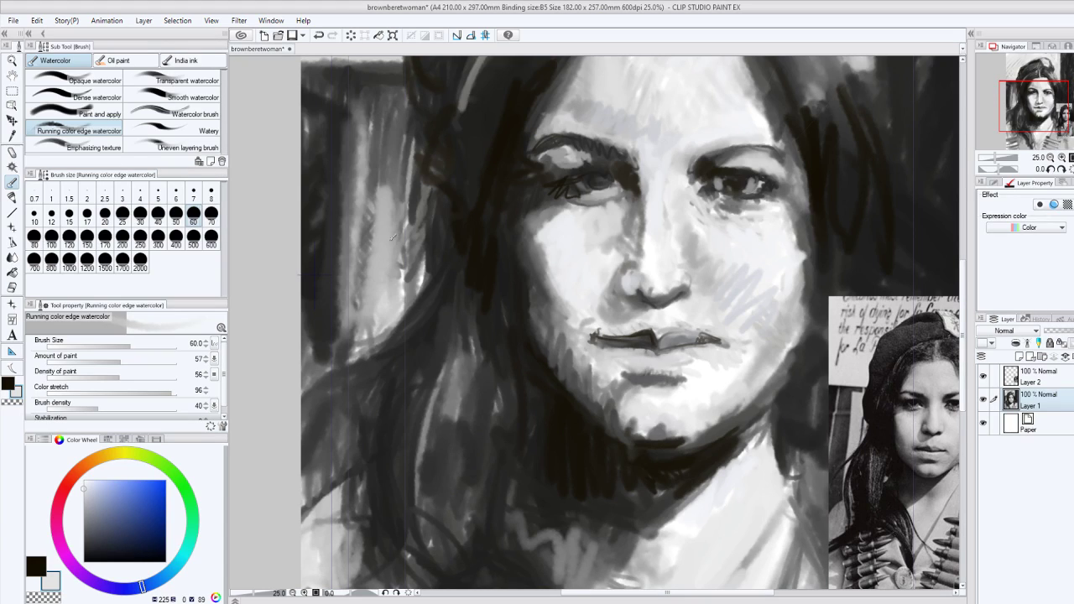
Blend the outer corner of the left eye and darken it with black sampled from the eyebrow.
mouse_move(579, 180)
left_mouse_down()
mouse_move(569, 190)
mouse_move(554, 176)
mouse_move(531, 178)
left_mouse_up()
left_click(571, 138, "alt")
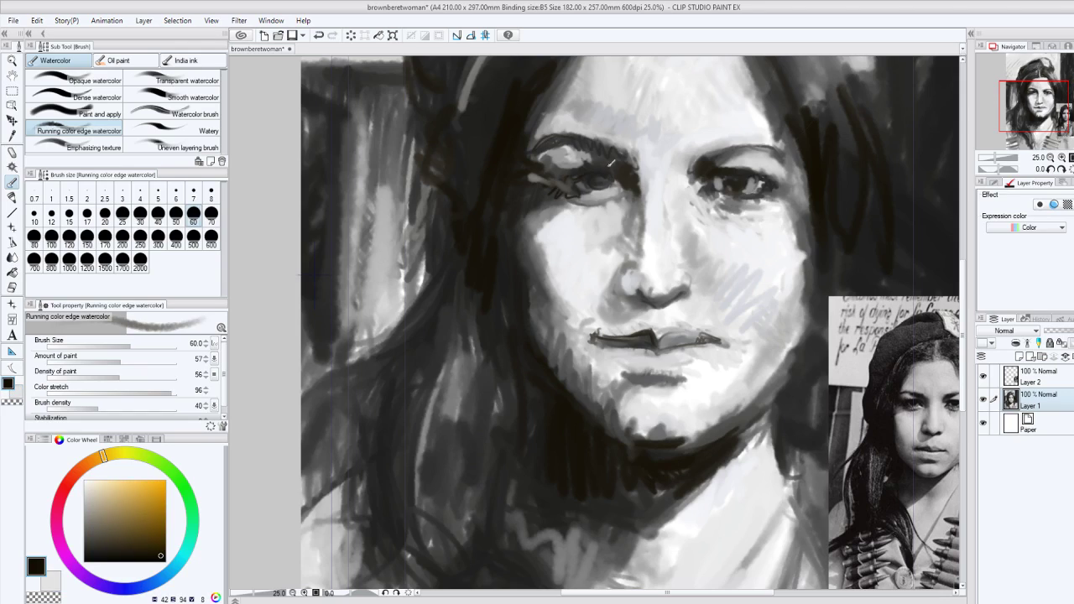
mouse_move(554, 172)
left_mouse_down()
mouse_move(532, 162)
mouse_move(530, 181)
left_mouse_up()
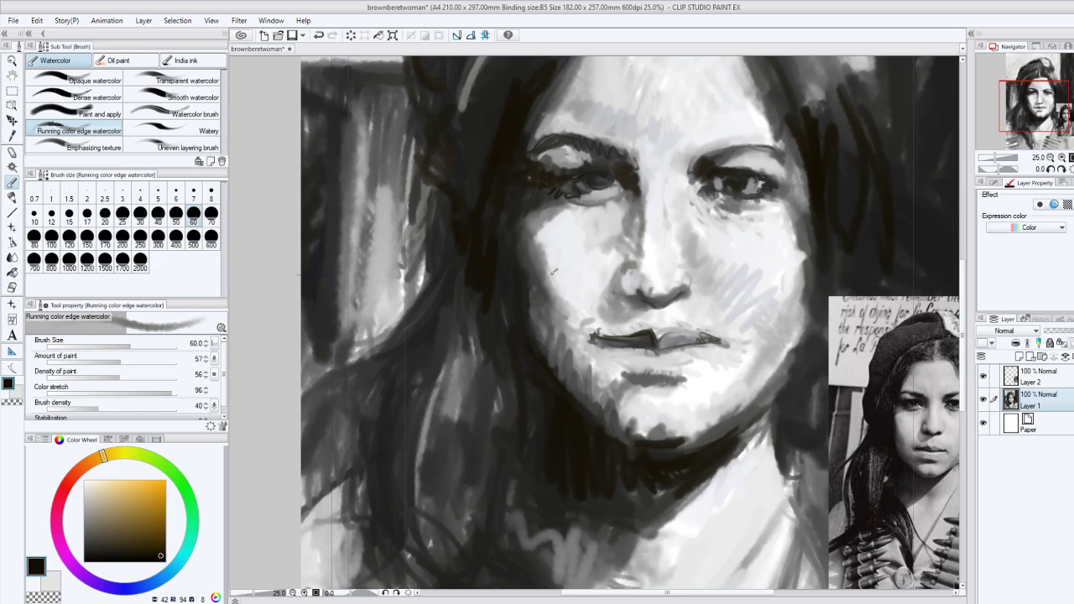
Deepen the black shadows along the left cheek and jaw, below the lower lip and under the chin.
mouse_move(522, 267)
left_mouse_down()
mouse_move(524, 219)
mouse_move(532, 319)
left_mouse_up()
mouse_move(639, 369)
left_mouse_down()
mouse_move(679, 368)
mouse_move(644, 367)
left_mouse_up()
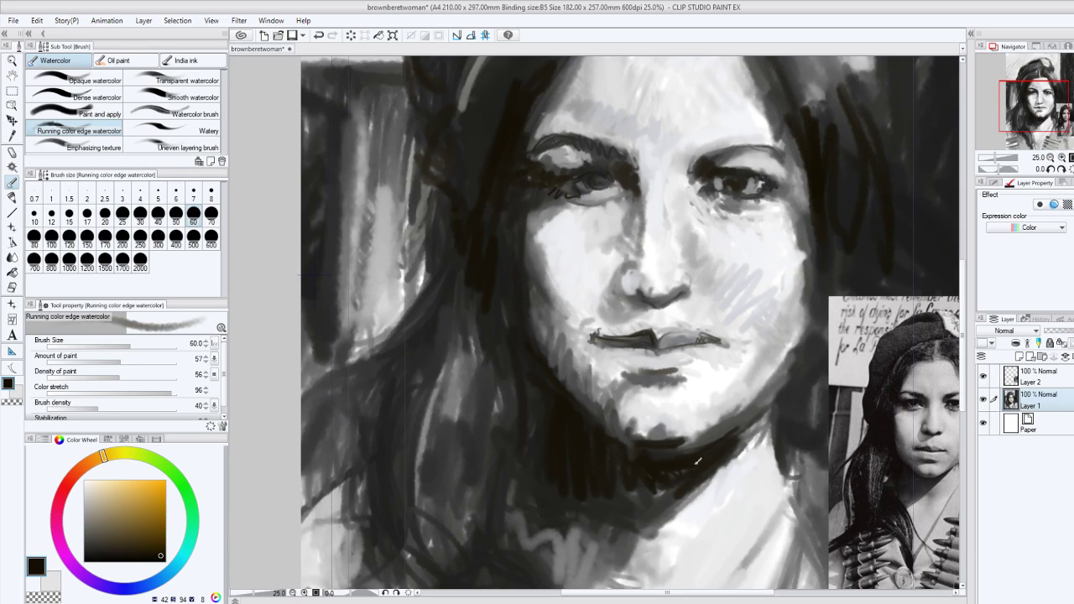
mouse_move(643, 450)
left_mouse_down()
mouse_move(627, 449)
mouse_move(653, 438)
left_mouse_up()
left_click_drag(560, 369, 603, 441)
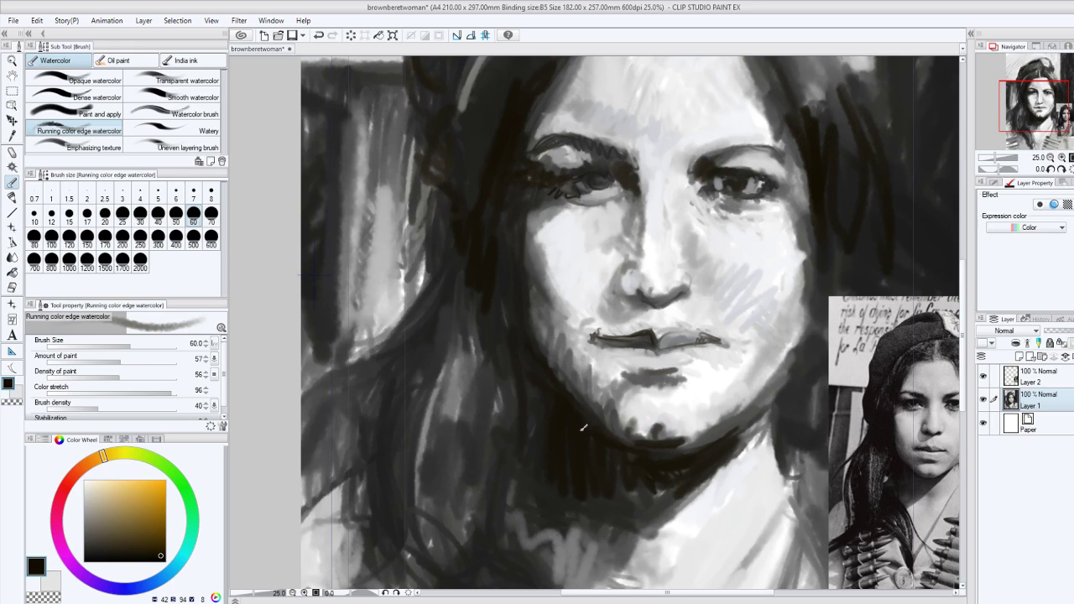
Paint black strands into the long hair left of the face and add a dark accent to the right eye.
mouse_move(486, 344)
left_mouse_down()
mouse_move(466, 399)
mouse_move(495, 383)
left_mouse_up()
mouse_move(494, 336)
left_mouse_down()
mouse_move(456, 257)
mouse_move(423, 324)
mouse_move(455, 276)
left_mouse_up()
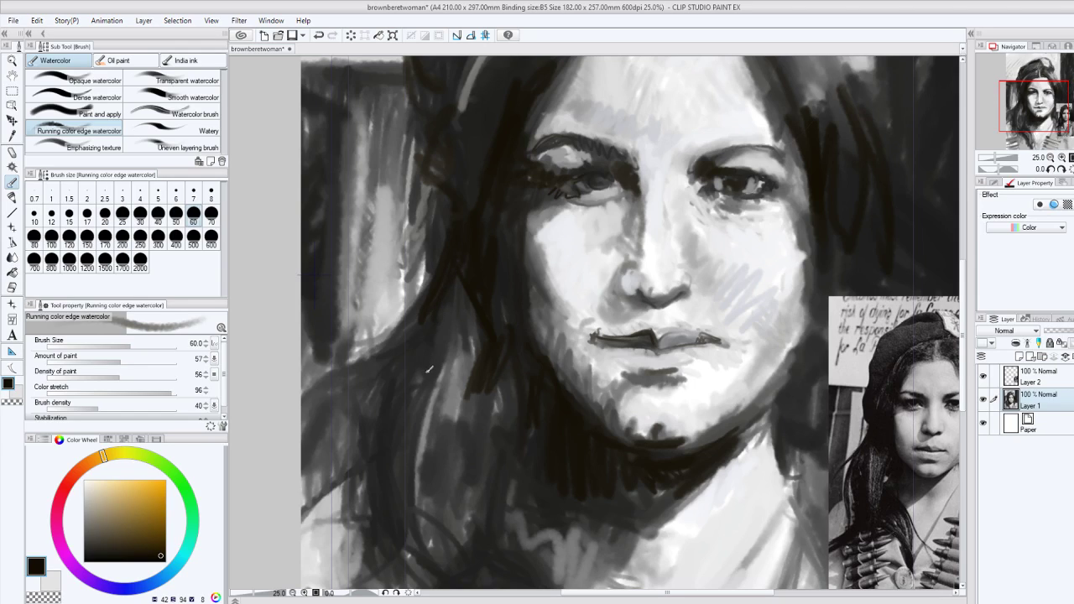
mouse_move(407, 421)
left_mouse_down()
mouse_move(425, 549)
mouse_move(407, 406)
left_mouse_up()
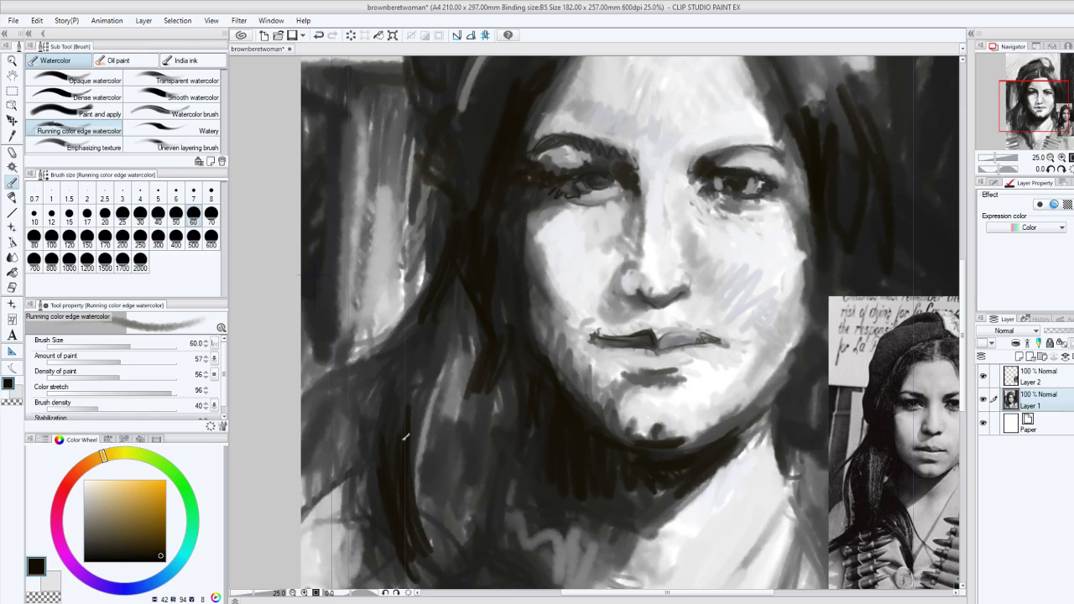
left_click_drag(708, 190, 734, 170)
Darken the upper ends of the bandolier cartridges on the right side of the chest in black.
scroll(554, 289, "down", 2)
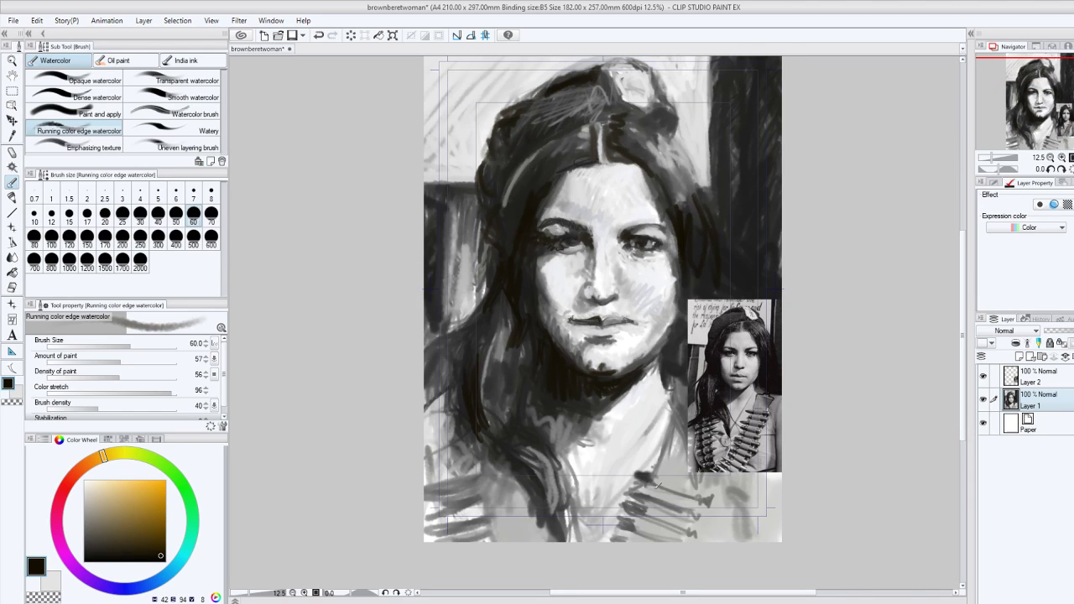
mouse_move(647, 484)
left_mouse_down()
mouse_move(626, 467)
mouse_move(623, 490)
mouse_move(624, 467)
left_mouse_up()
mouse_move(644, 512)
left_mouse_down()
mouse_move(619, 499)
mouse_move(618, 517)
left_mouse_up()
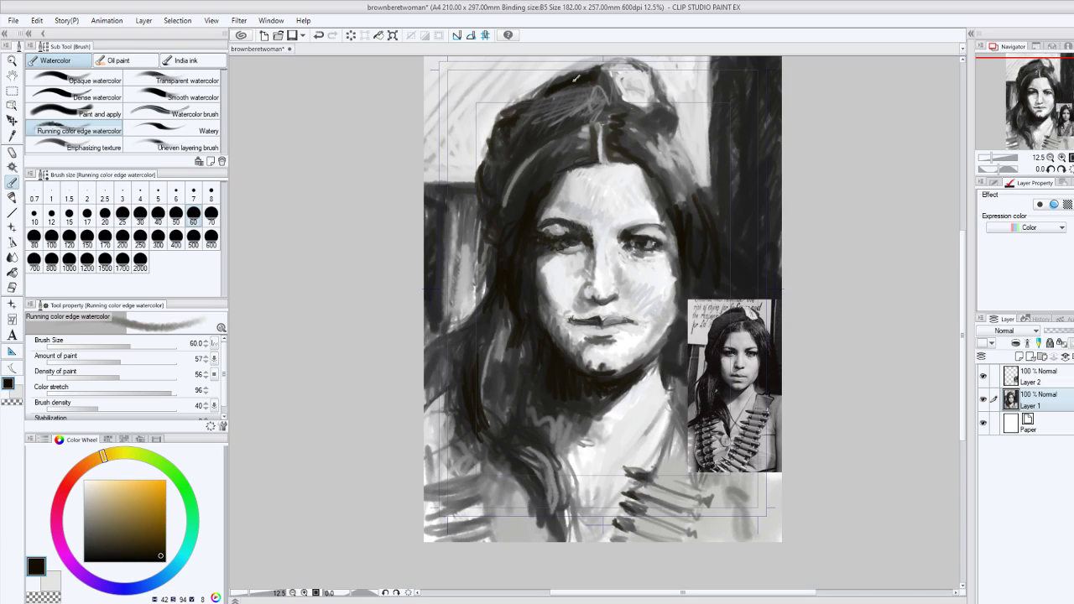
Strengthen the beret's folds and brim, its badge details and the hair right of the face with black strokes.
mouse_move(585, 74)
left_mouse_down()
mouse_move(594, 99)
mouse_move(607, 91)
mouse_move(566, 98)
left_mouse_up()
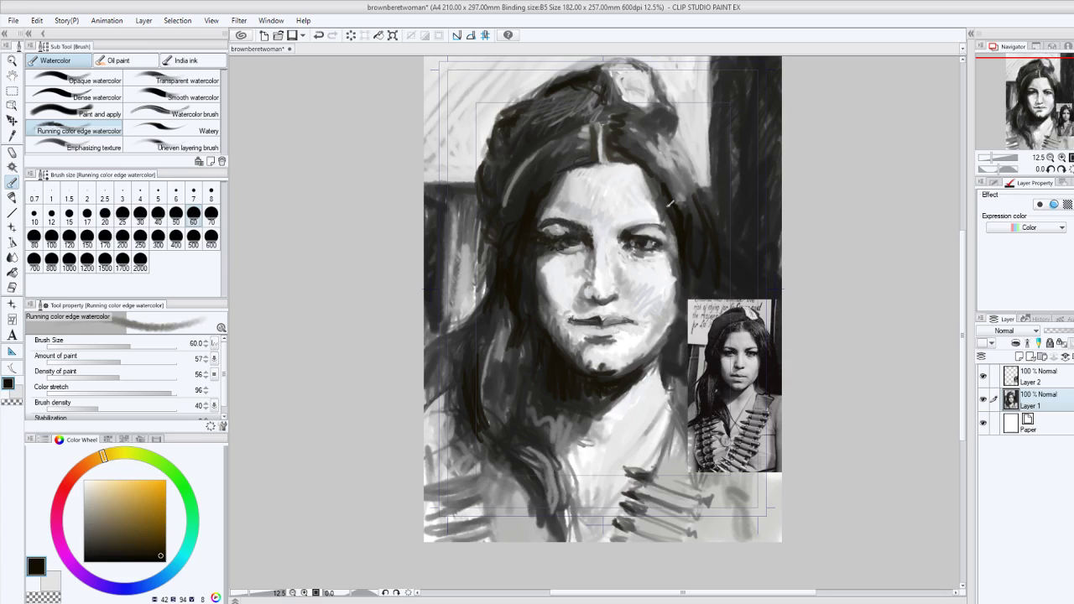
left_click_drag(671, 206, 697, 172)
mouse_move(656, 126)
left_mouse_down()
mouse_move(620, 130)
mouse_move(648, 122)
left_mouse_up()
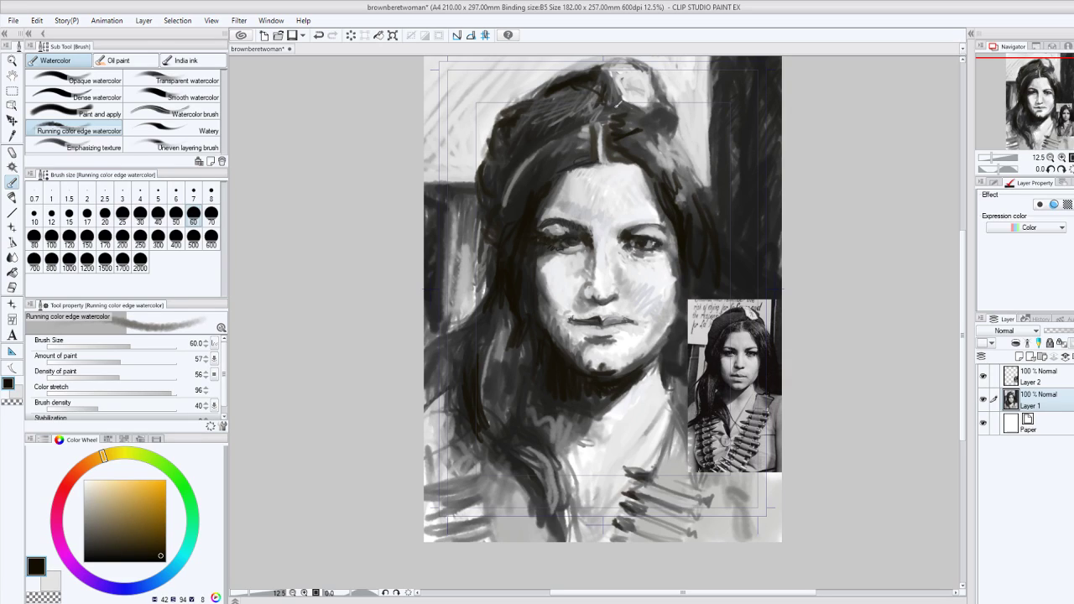
mouse_move(497, 176)
left_mouse_down()
mouse_move(524, 109)
mouse_move(579, 107)
left_mouse_up()
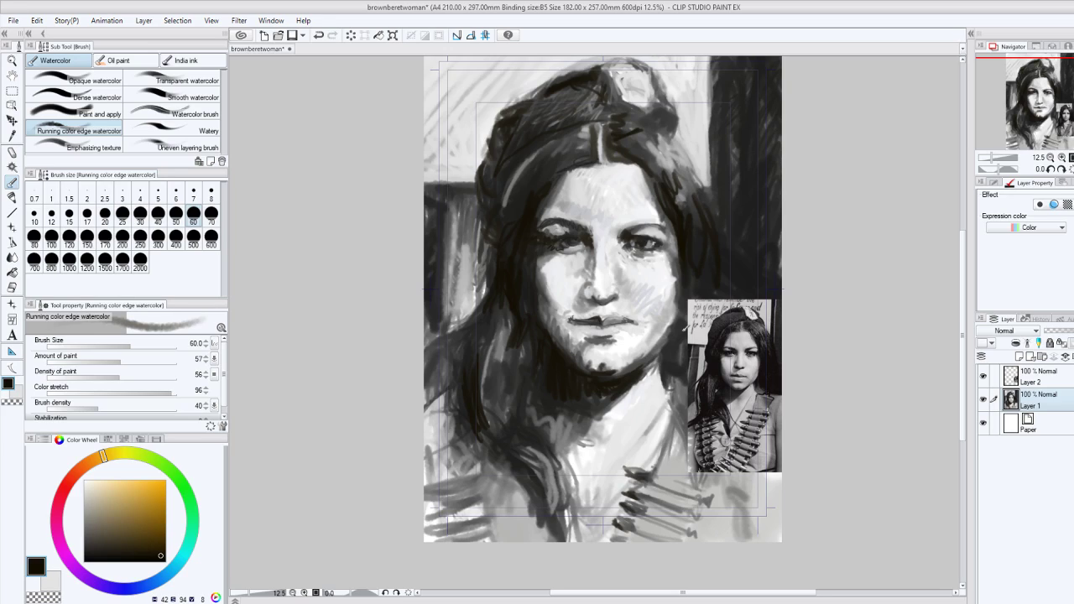
left_click_drag(687, 326, 674, 239)
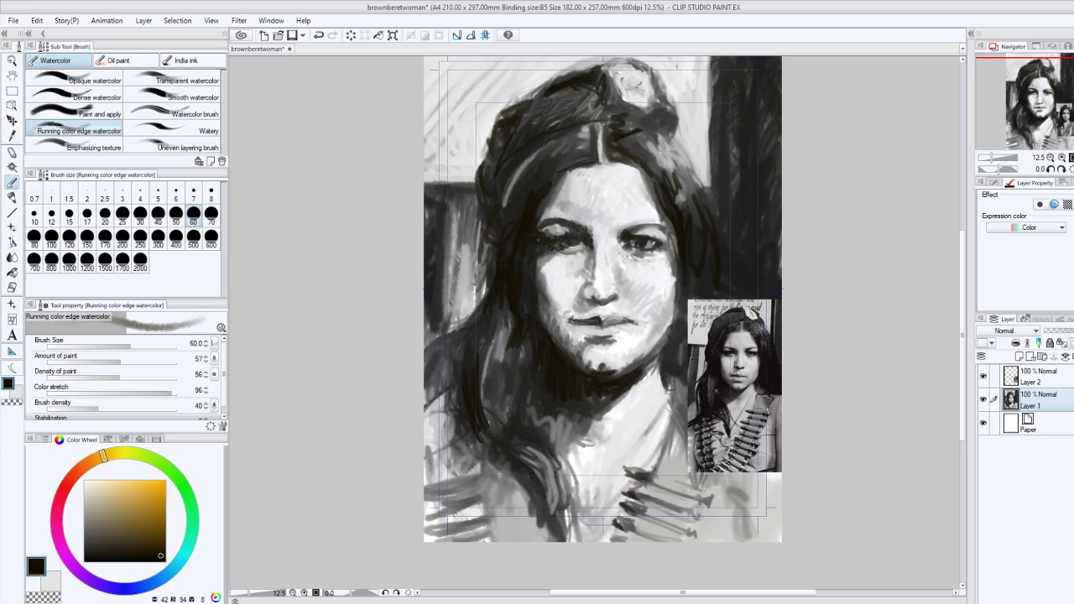
left_click_drag(635, 84, 628, 89)
left_click_drag(648, 139, 619, 149)
Add black accents to the ends of the lower cartridges on the bandolier.
mouse_move(698, 506)
left_mouse_down()
mouse_move(690, 515)
mouse_move(715, 497)
mouse_move(681, 541)
left_mouse_up()
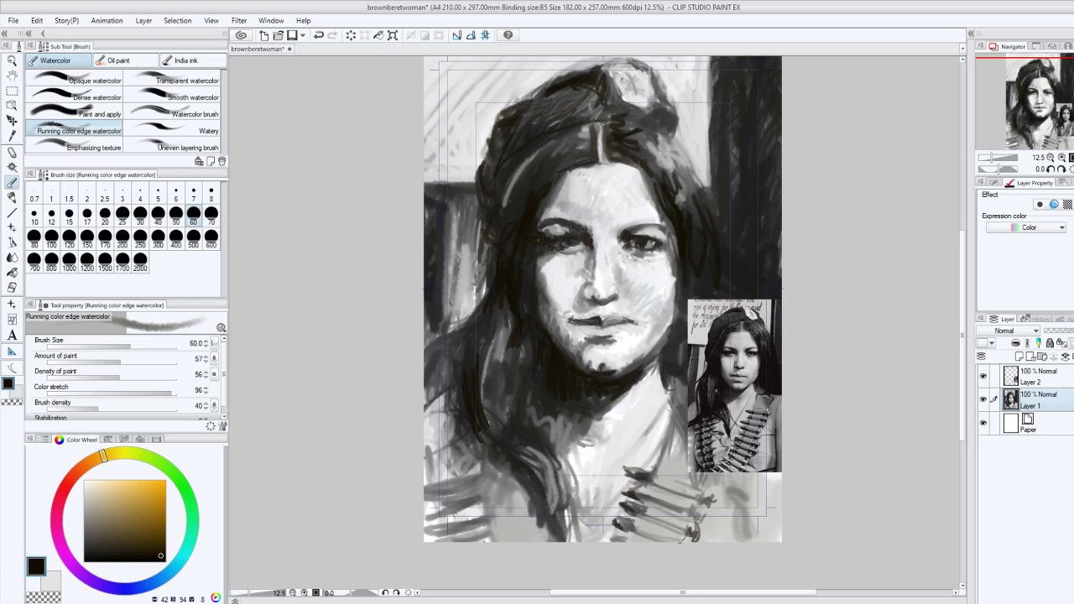
left_click_drag(611, 542, 618, 532)
Paint long black strands through the lock of hair falling from the neck over the chest.
left_click_drag(561, 510, 548, 452)
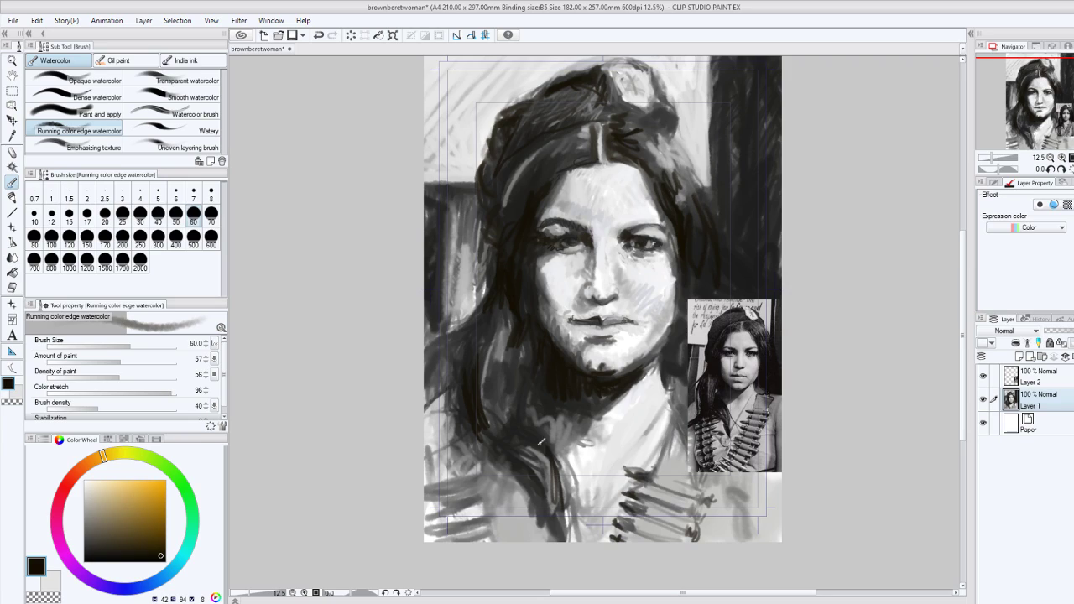
left_click_drag(532, 362, 546, 453)
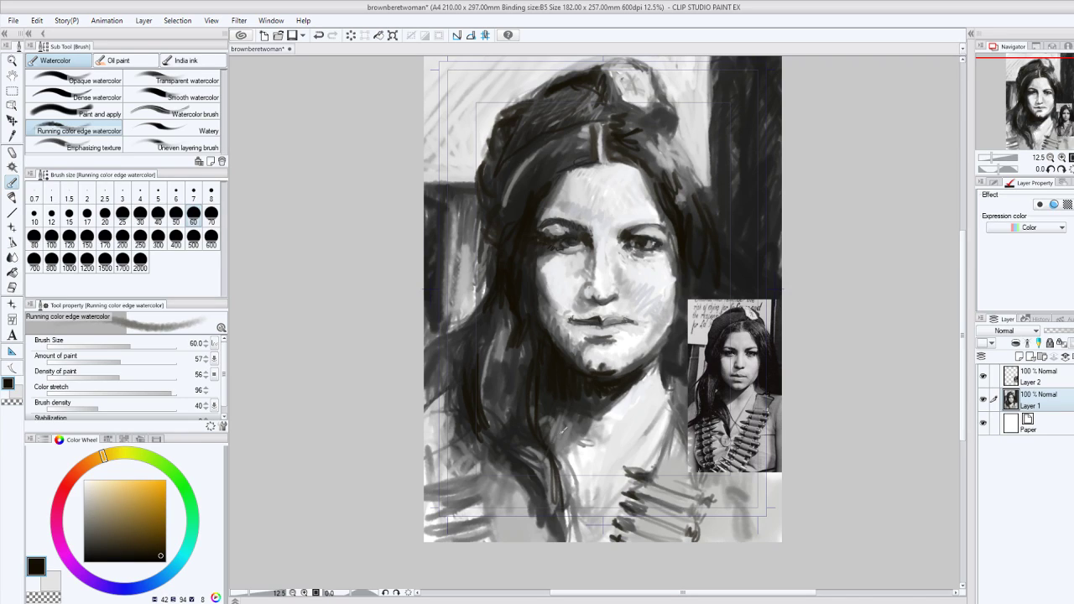
left_click_drag(575, 418, 545, 462)
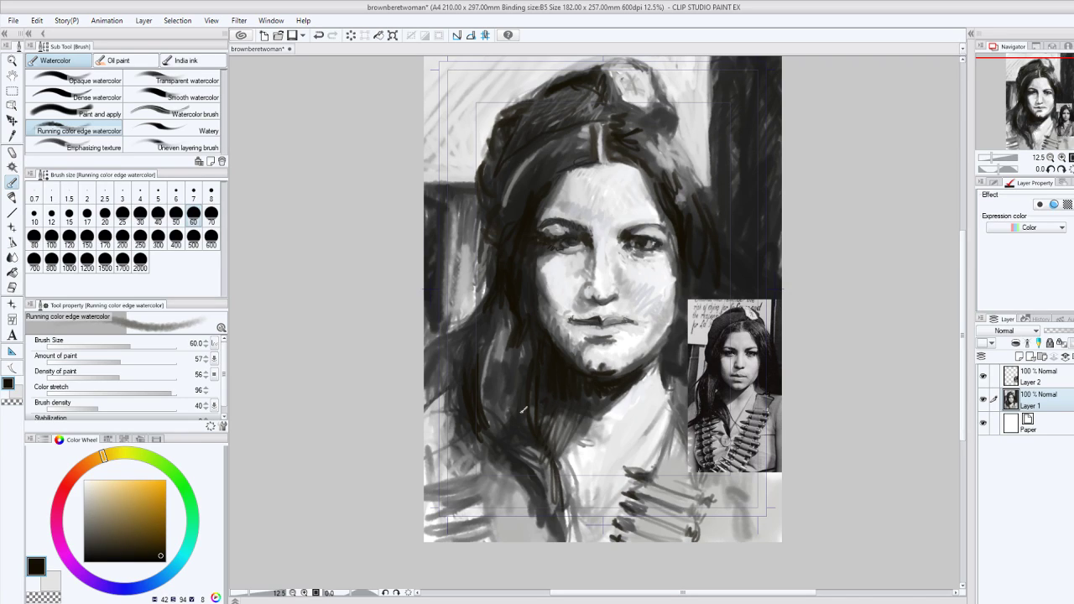
mouse_move(519, 348)
left_mouse_down()
mouse_move(533, 460)
mouse_move(559, 485)
mouse_move(549, 535)
left_mouse_up()
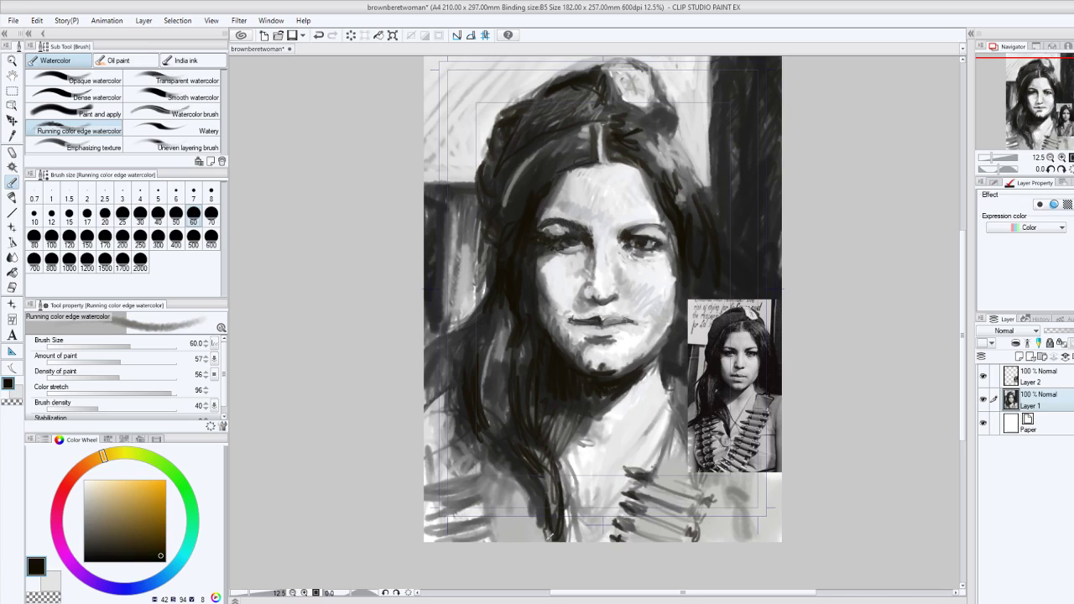
Darken the outer hair strands left of the neck and the edge of the left shoulder in black.
mouse_move(486, 315)
left_mouse_down()
mouse_move(450, 335)
mouse_move(468, 326)
mouse_move(448, 402)
left_mouse_up()
left_click_drag(467, 329, 445, 404)
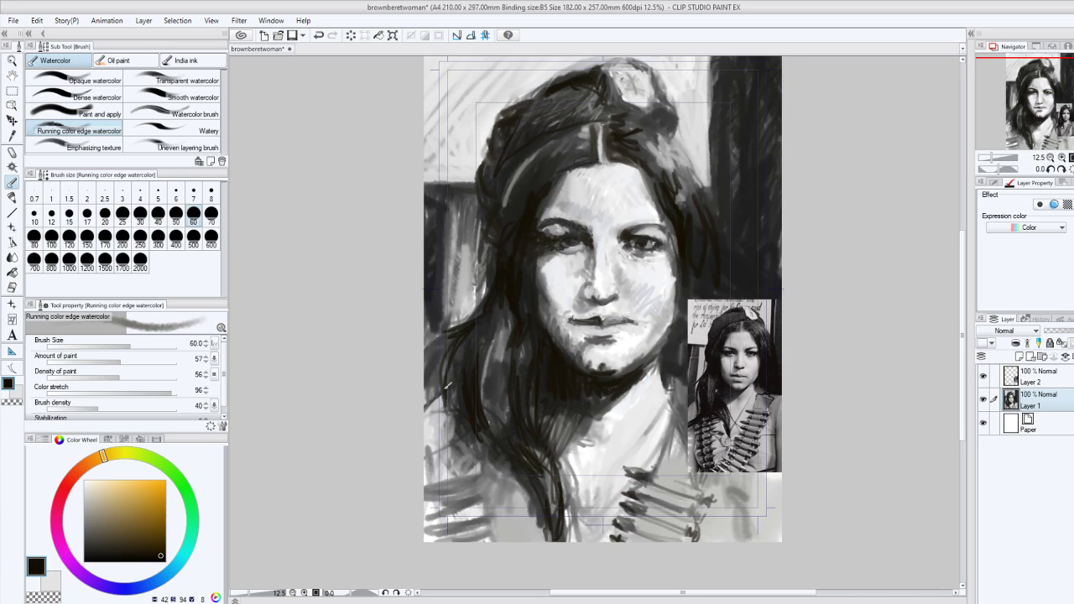
mouse_move(462, 351)
left_mouse_down()
mouse_move(454, 430)
mouse_move(420, 454)
mouse_move(485, 443)
left_mouse_up()
mouse_move(424, 463)
left_mouse_down()
mouse_move(445, 451)
mouse_move(446, 398)
left_mouse_up()
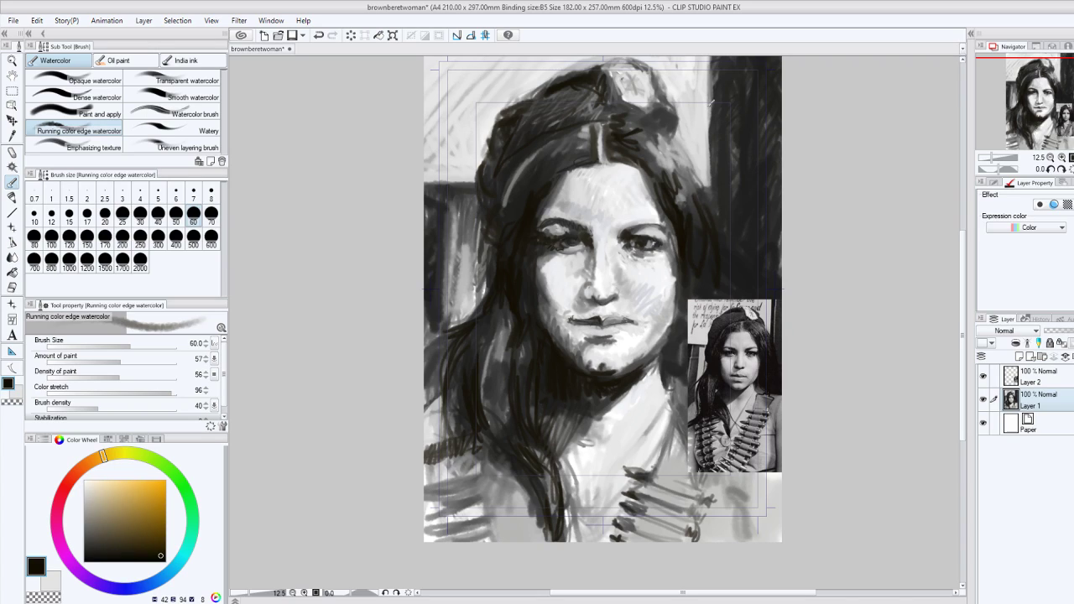
Add black strokes to the dark background panel on the right and to the hair over the left shoulder.
left_click_drag(749, 138, 732, 189)
mouse_move(499, 315)
left_mouse_down()
mouse_move(495, 423)
mouse_move(501, 382)
mouse_move(508, 428)
mouse_move(512, 379)
mouse_move(495, 424)
left_mouse_up()
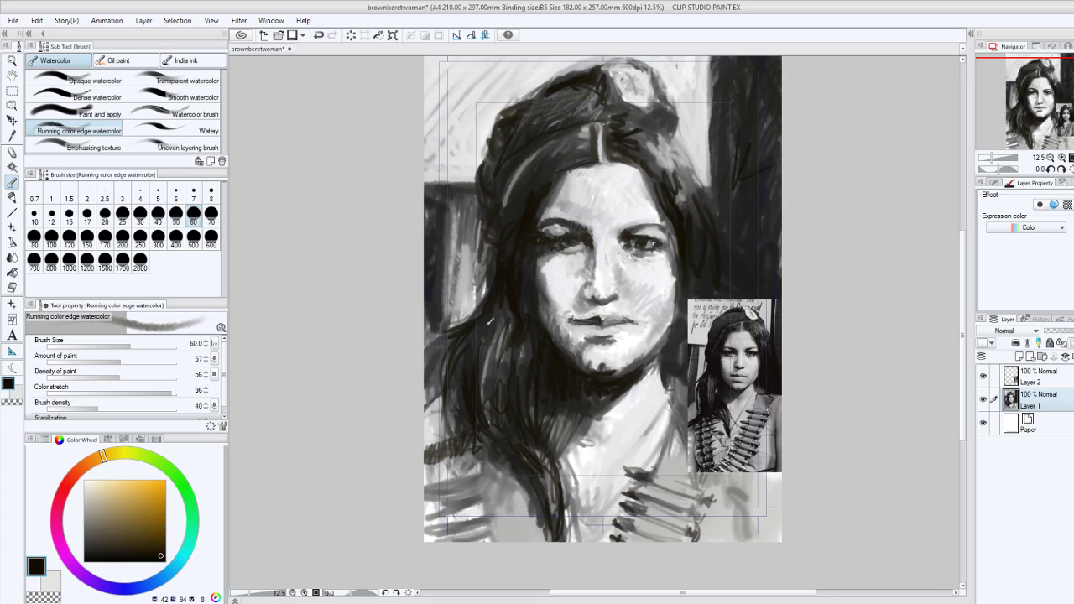
mouse_move(490, 322)
left_mouse_down()
mouse_move(453, 370)
mouse_move(449, 428)
mouse_move(424, 452)
mouse_move(426, 435)
left_mouse_up()
mouse_move(430, 387)
left_mouse_down()
mouse_move(424, 400)
mouse_move(428, 312)
mouse_move(426, 352)
left_mouse_up()
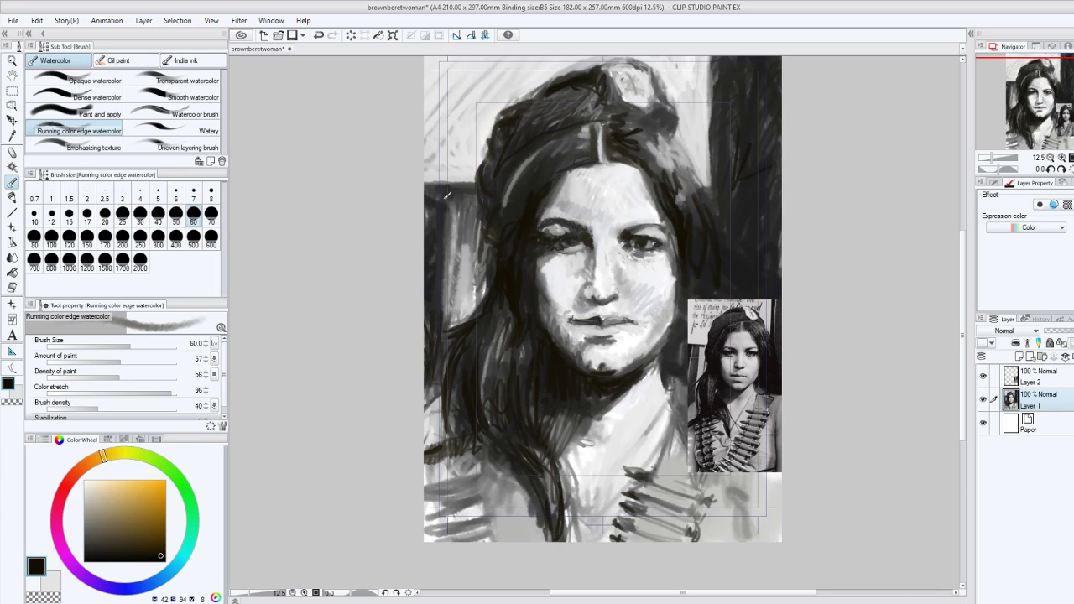
Reinforce the dark frame in the left background and the neighbouring outer contour of the hair in black.
left_click_drag(446, 196, 428, 222)
mouse_move(490, 245)
left_mouse_down()
mouse_move(484, 299)
mouse_move(478, 223)
left_mouse_up()
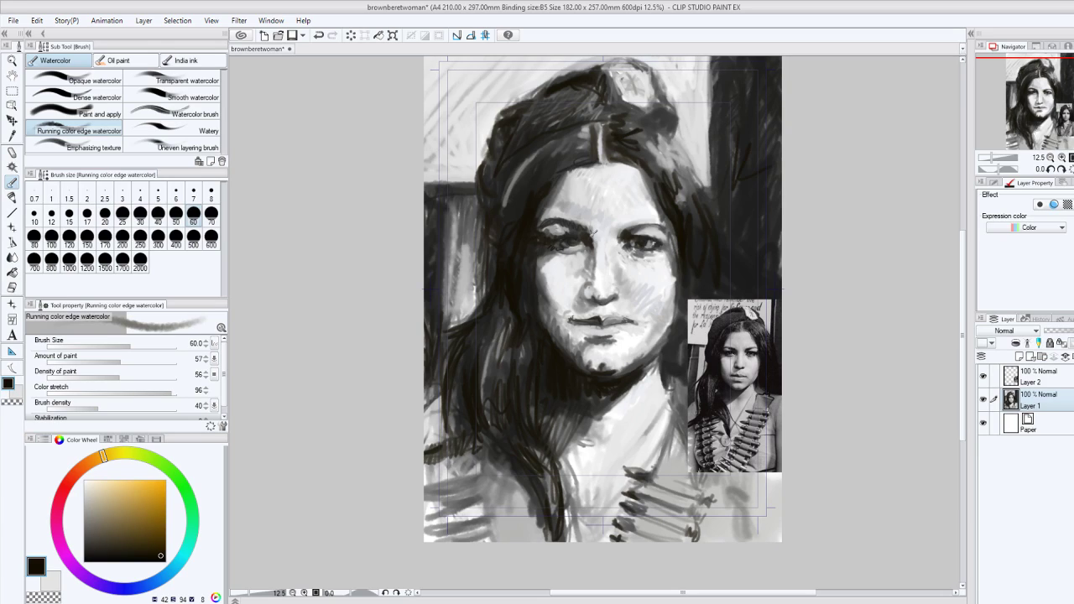
Add black shading beside the bridge of the nose and along the edge of the left cheek.
left_click_drag(594, 233, 587, 268)
left_click_drag(537, 294, 550, 253)
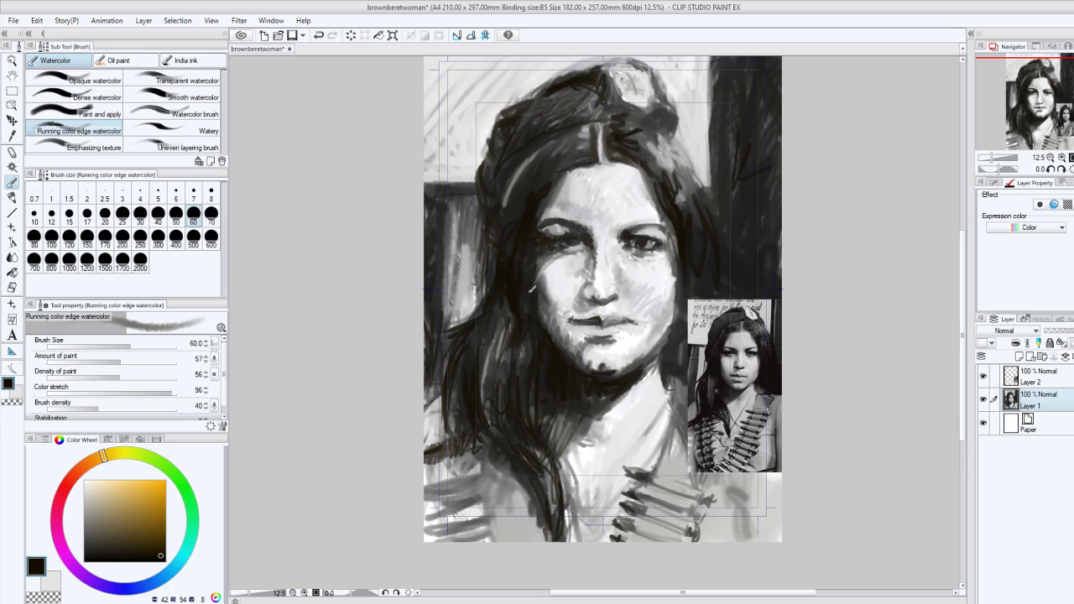
Fill the grey gaps in the hair left of the neck with black, enlarging the brush to size 120.
left_click_drag(506, 354, 514, 379)
left_click(69, 237)
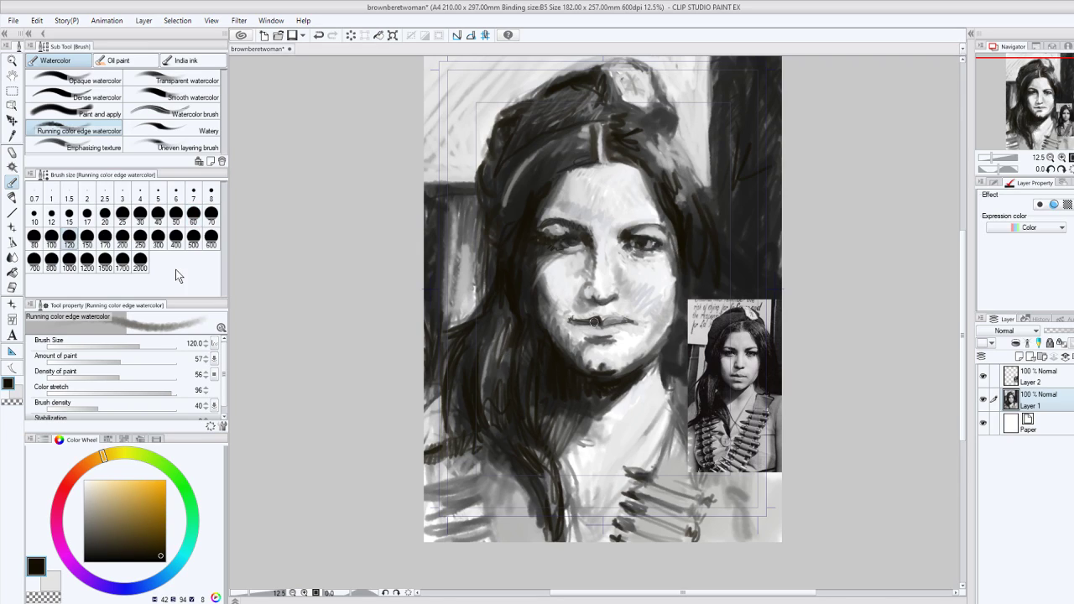
left_click_drag(489, 373, 538, 441)
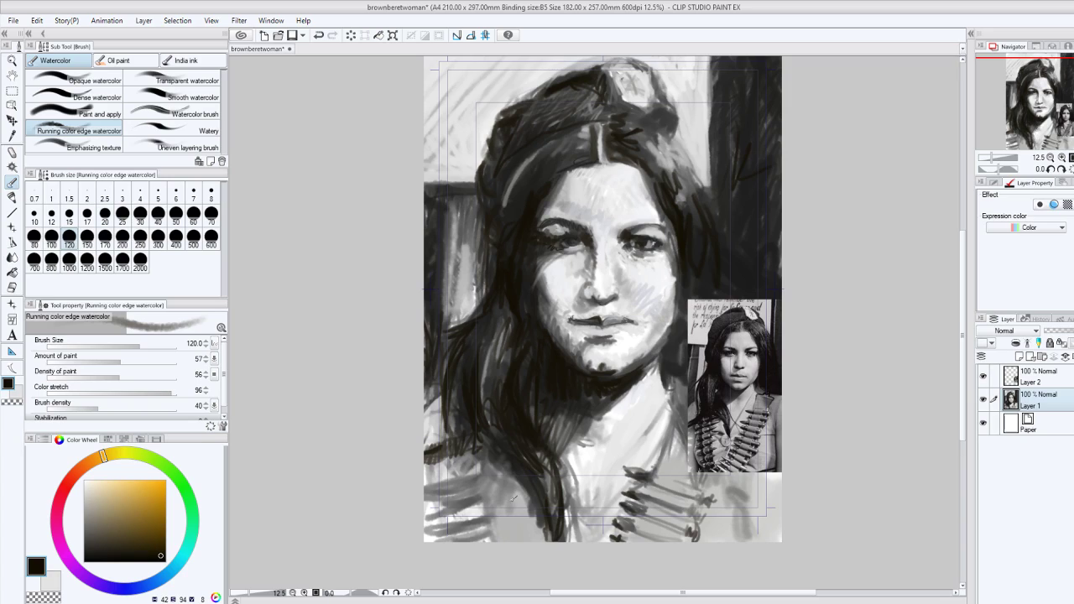
Paint a dark mark on the left side of the shirt and darken the beret's left edge in black.
left_click_drag(513, 499, 503, 525)
mouse_move(490, 183)
left_mouse_down()
mouse_move(510, 117)
mouse_move(500, 153)
mouse_move(510, 142)
left_mouse_up()
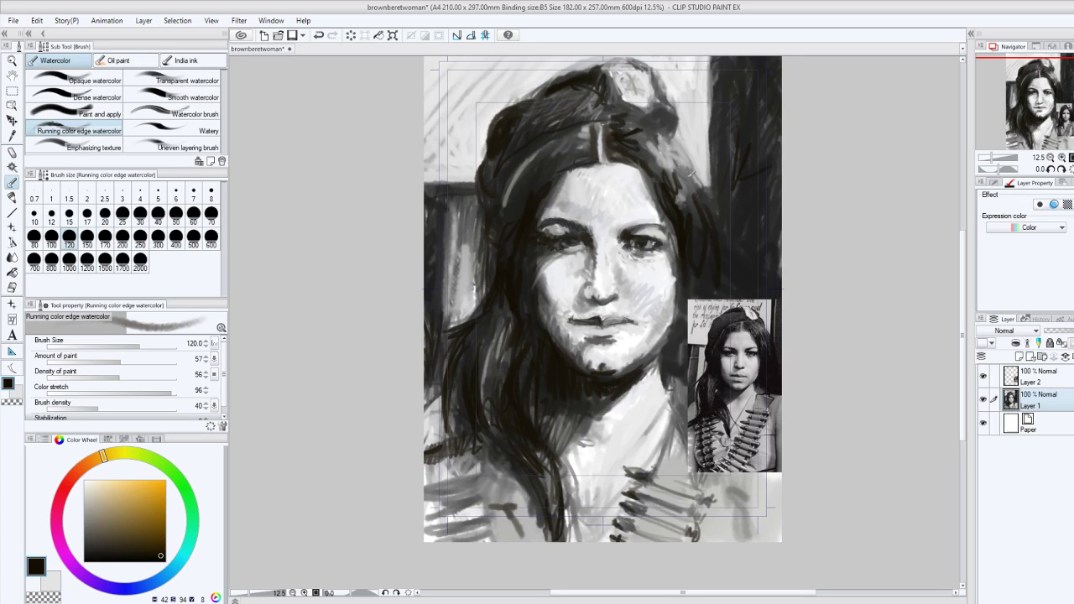
Darken the right side of the hair, deepen the right bandolier cartridges and shade the shirt's left shoulder with black strokes.
left_click_drag(692, 173, 697, 157)
left_click_drag(666, 198, 703, 232)
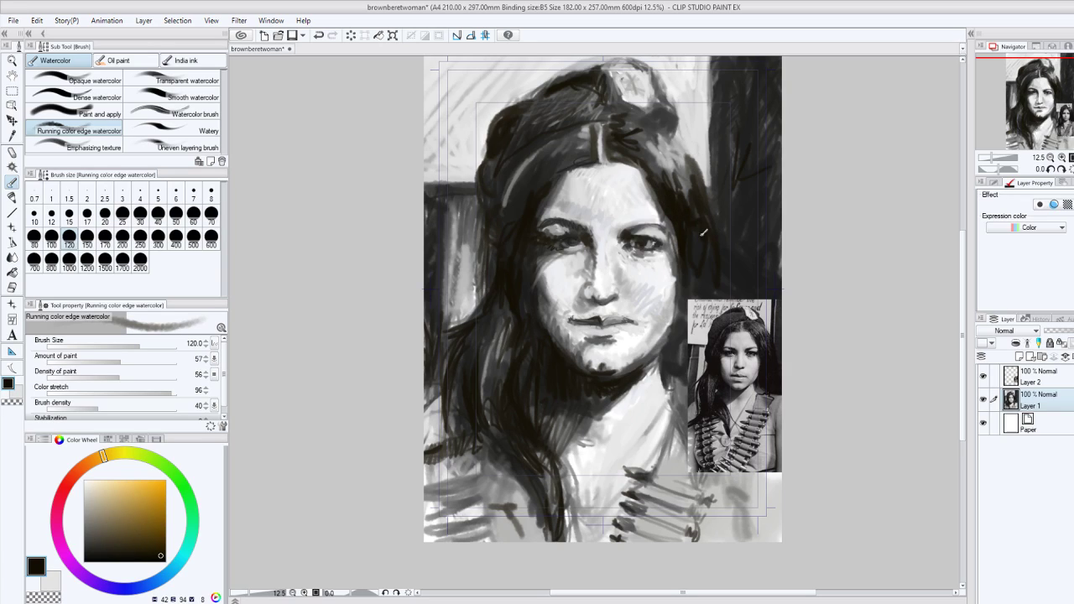
mouse_move(660, 480)
left_mouse_down()
mouse_move(693, 496)
mouse_move(641, 490)
mouse_move(661, 535)
mouse_move(652, 517)
left_mouse_up()
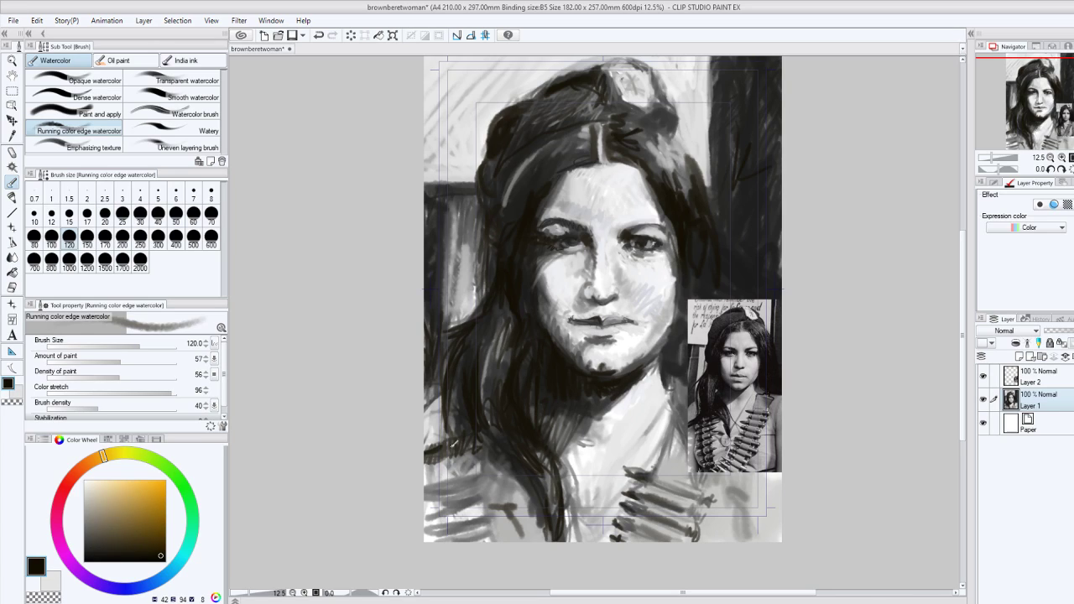
mouse_move(483, 493)
left_mouse_down()
mouse_move(455, 488)
mouse_move(485, 537)
mouse_move(452, 480)
mouse_move(435, 485)
mouse_move(440, 462)
mouse_move(438, 474)
mouse_move(457, 473)
mouse_move(454, 495)
left_mouse_up()
mouse_move(431, 451)
left_mouse_down()
mouse_move(435, 402)
mouse_move(430, 454)
left_mouse_up()
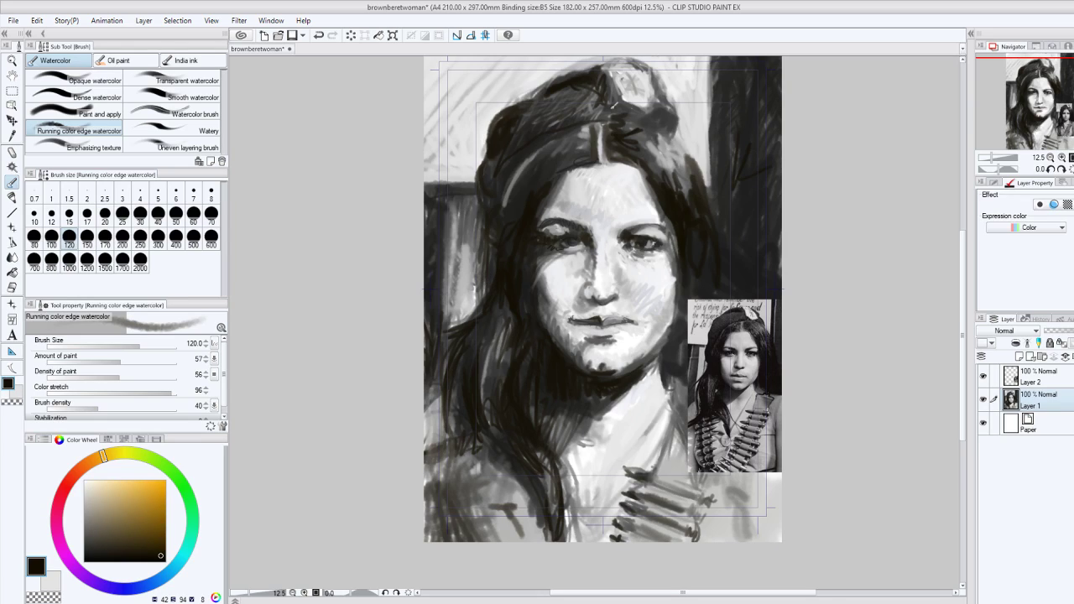
Add dark touches to the beret and around the hair parting above the forehead, and shade beside the mouth.
mouse_move(565, 80)
left_mouse_down()
mouse_move(593, 62)
mouse_move(563, 74)
left_mouse_up()
left_click_drag(574, 305, 601, 311)
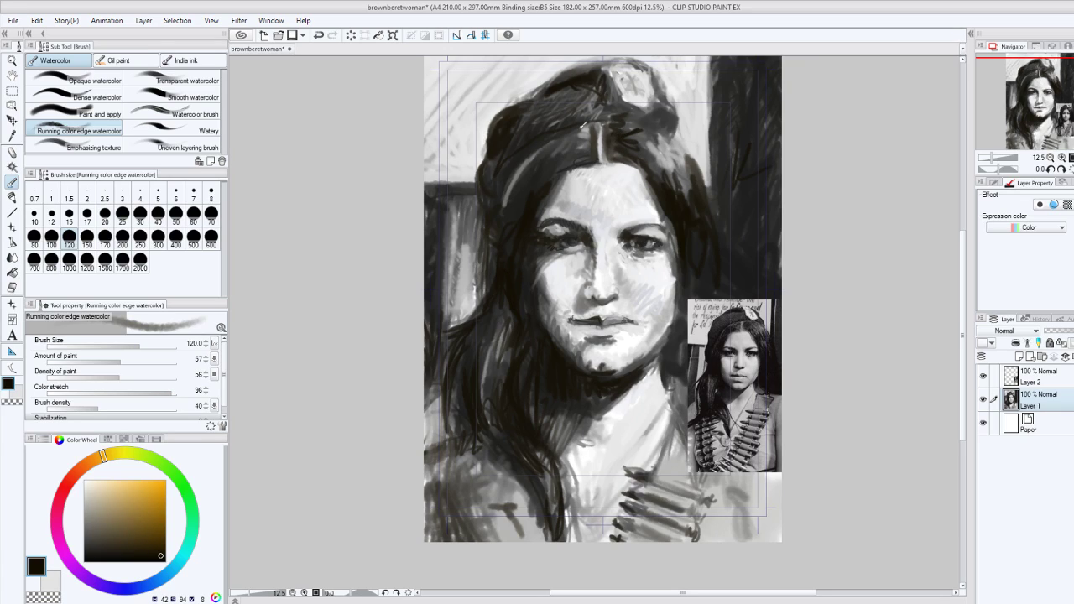
left_click_drag(581, 124, 612, 147)
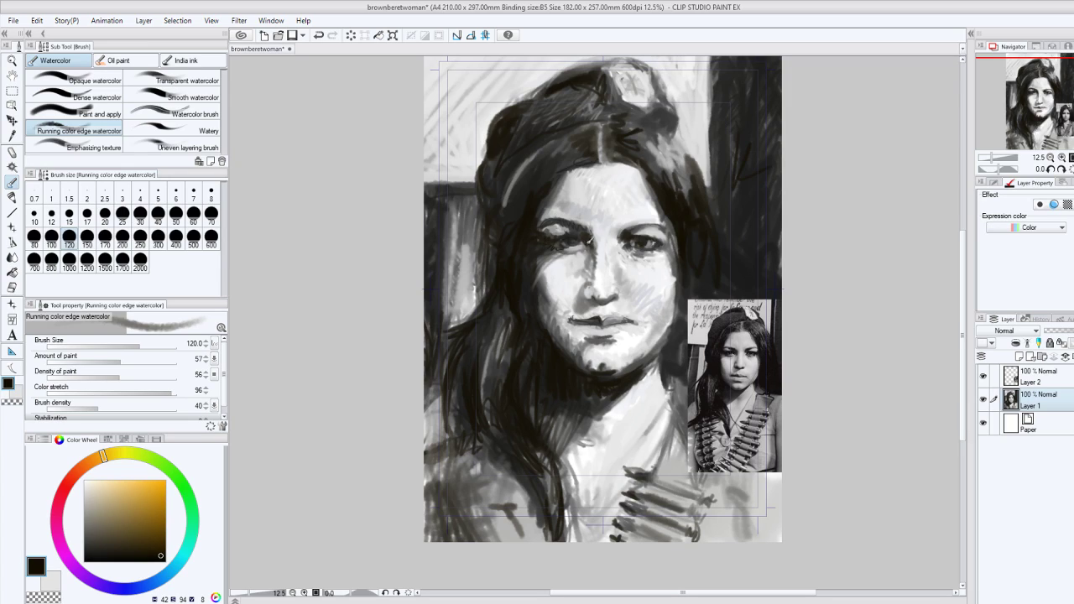
Shade both side edges of the face and the brow area with soft black strokes.
left_click_drag(546, 329, 541, 271)
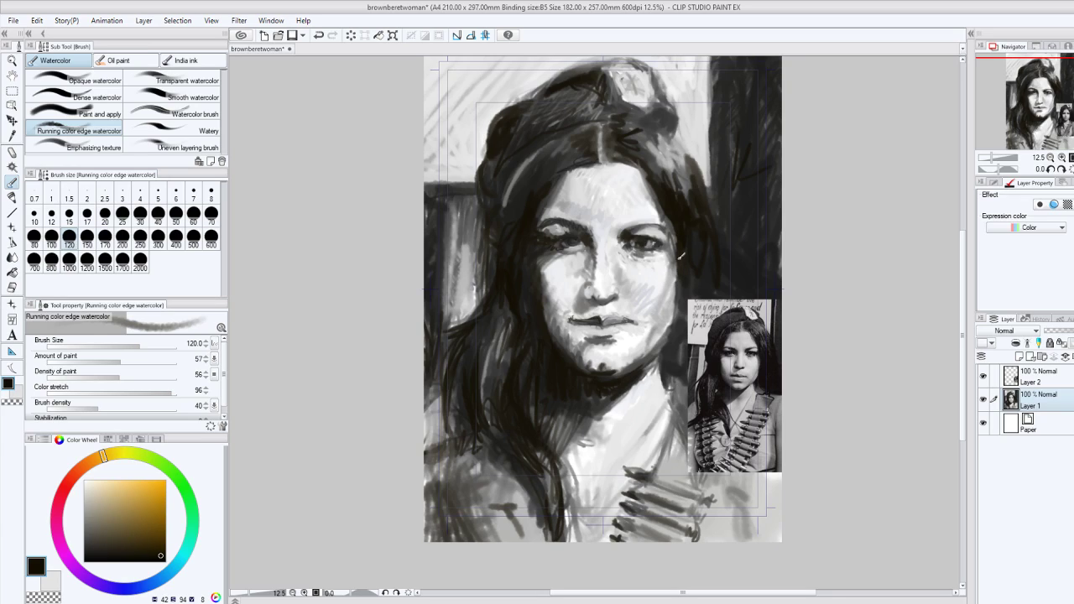
mouse_move(678, 249)
left_mouse_down()
mouse_move(677, 319)
mouse_move(669, 274)
mouse_move(664, 303)
left_mouse_up()
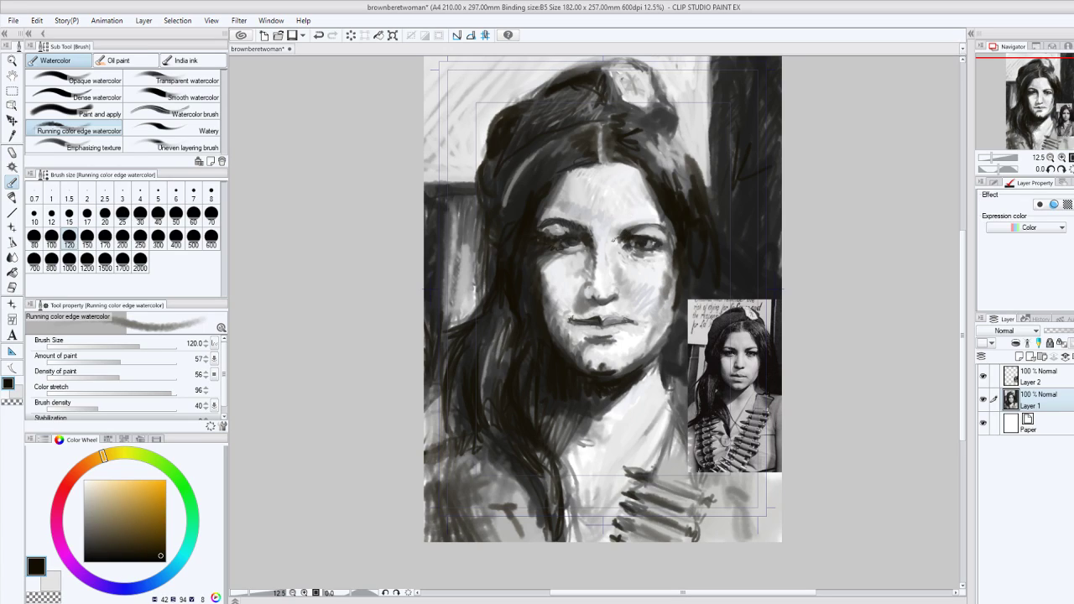
mouse_move(585, 229)
left_mouse_down()
mouse_move(602, 244)
mouse_move(656, 221)
left_mouse_up()
Define the cartridges of the bandolier on the right side of the chest with darker strokes and dark tips.
left_click_drag(633, 500, 614, 535)
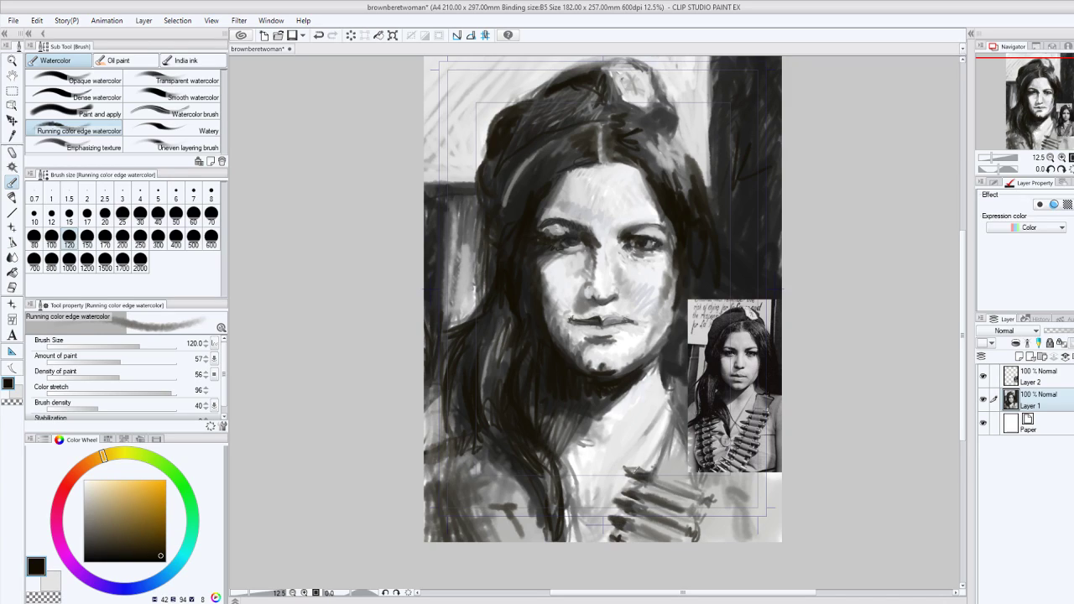
mouse_move(638, 472)
left_mouse_down()
mouse_move(626, 497)
mouse_move(628, 482)
left_mouse_up()
left_click_drag(708, 499, 696, 538)
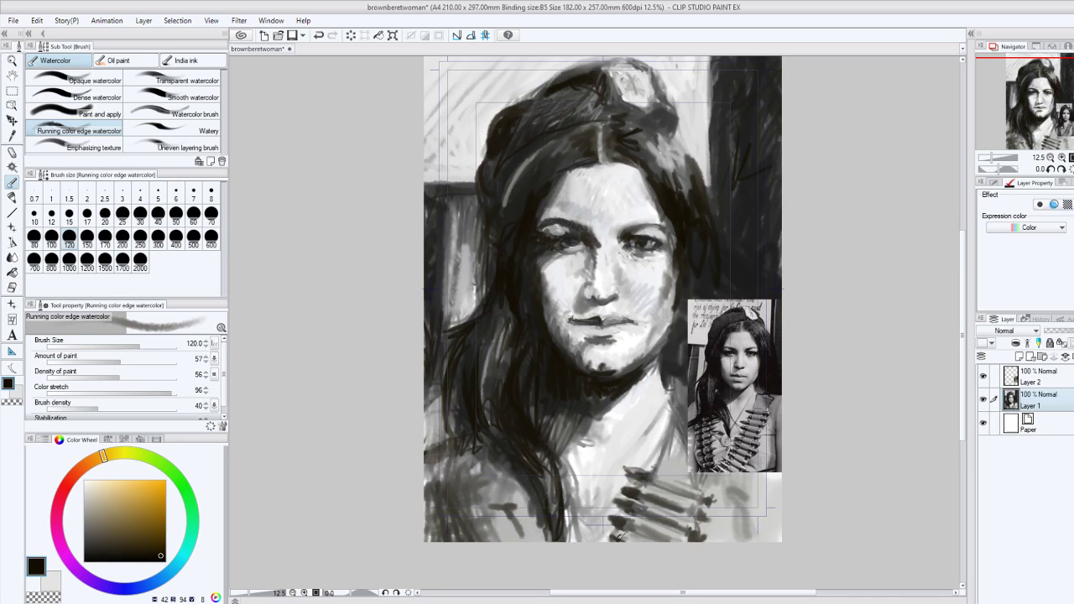
left_click_drag(621, 534, 601, 539)
Paint a row of dark cartridges on the left side of the chest beside the hair, adding light touches around them.
mouse_move(487, 481)
left_mouse_down()
mouse_move(519, 503)
mouse_move(514, 485)
left_mouse_up()
mouse_move(490, 524)
left_mouse_down()
mouse_move(526, 507)
mouse_move(520, 527)
left_mouse_up()
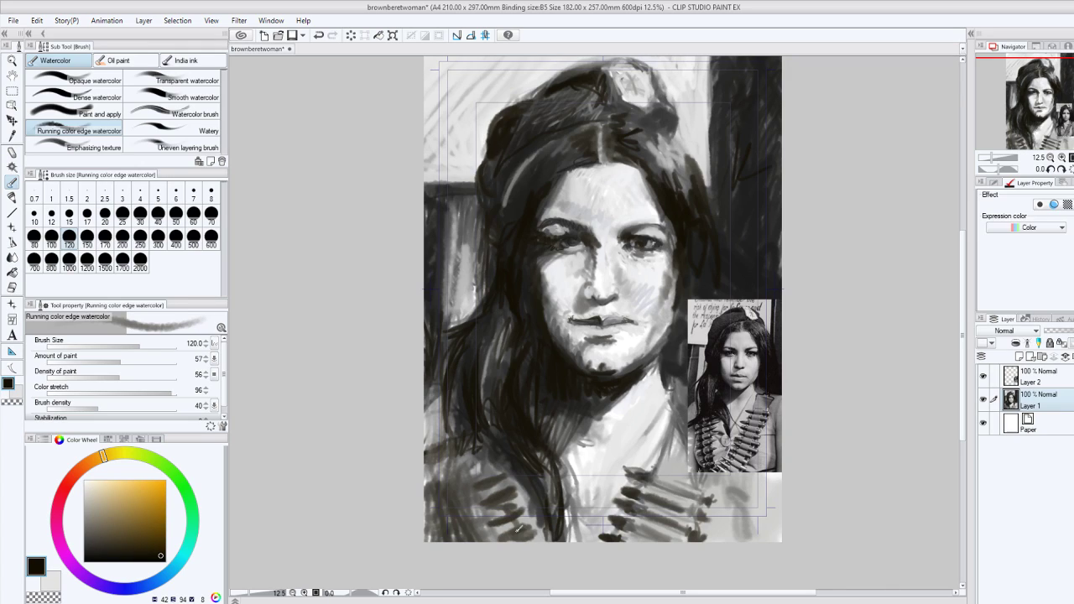
left_click(15, 396)
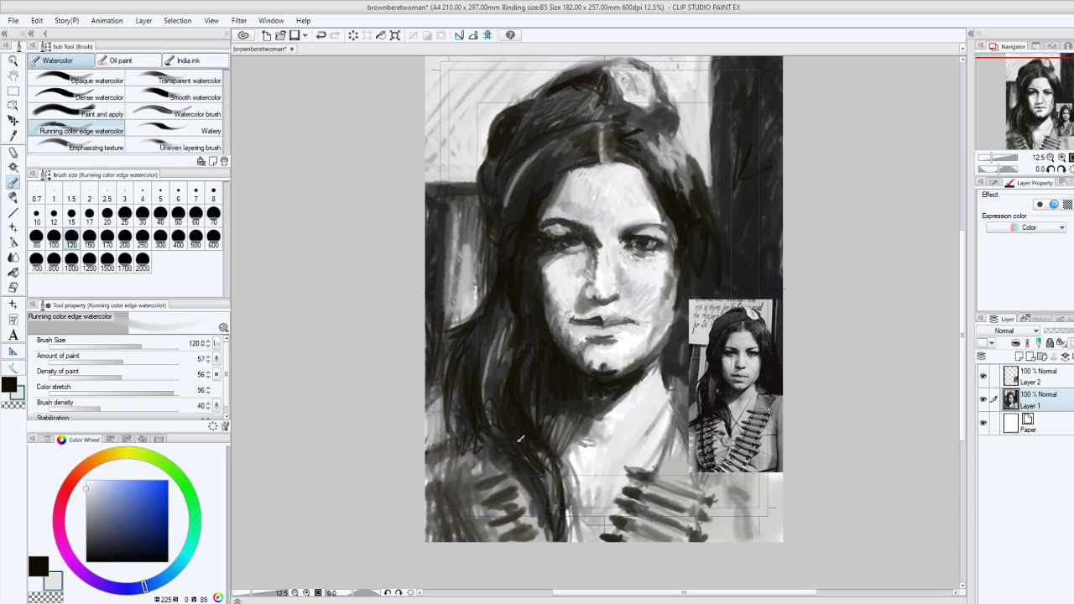
mouse_move(520, 504)
left_mouse_down()
mouse_move(497, 519)
mouse_move(507, 535)
left_mouse_up()
mouse_move(502, 487)
left_mouse_down()
mouse_move(483, 495)
mouse_move(493, 470)
mouse_move(447, 497)
mouse_move(438, 464)
left_mouse_up()
Extend the left bandolier toward the canvas edge with black cartridge strokes and darken the gaps and shirt around them.
key("x")
left_click_drag(475, 467, 443, 479)
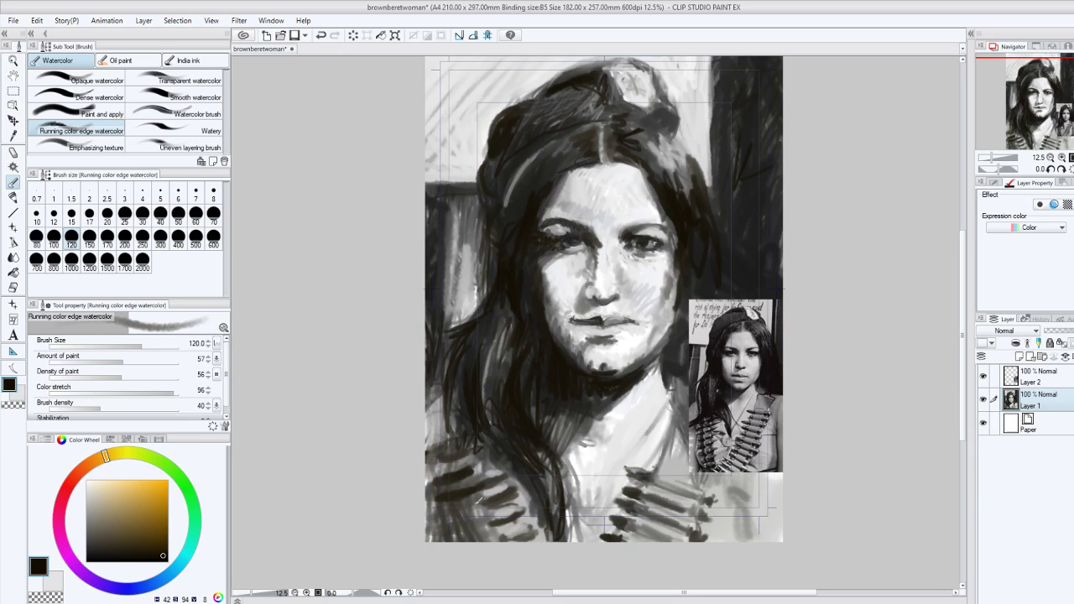
left_click_drag(483, 509, 442, 524)
mouse_move(472, 538)
left_mouse_down()
mouse_move(490, 523)
mouse_move(455, 536)
left_mouse_up()
left_click_drag(442, 514, 437, 491)
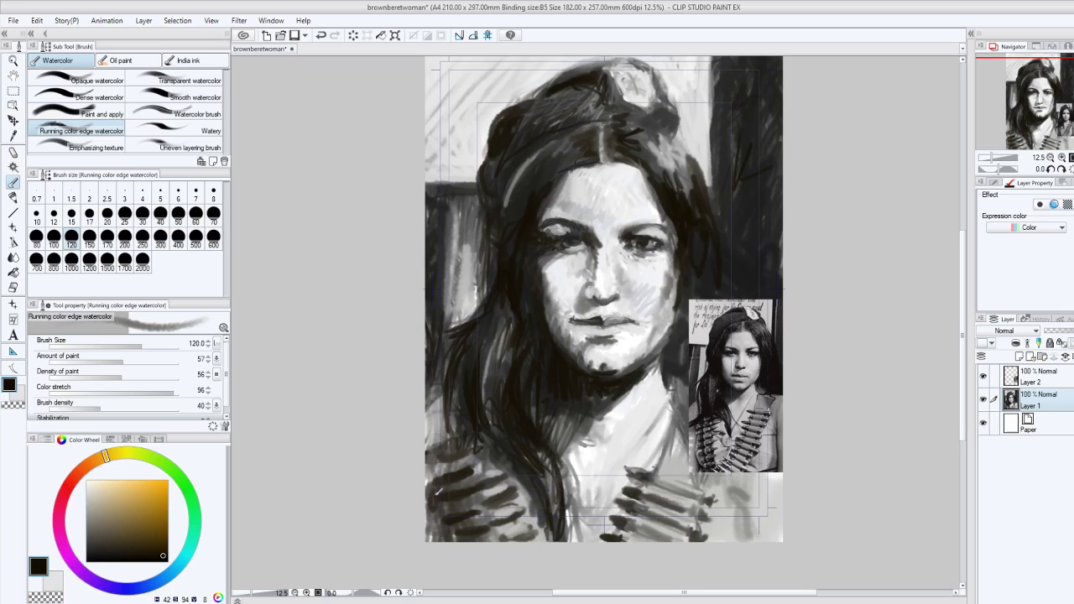
left_click_drag(463, 455, 447, 471)
mouse_move(463, 480)
left_mouse_down()
mouse_move(448, 492)
mouse_move(470, 512)
mouse_move(460, 507)
mouse_move(463, 528)
mouse_move(480, 522)
mouse_move(473, 538)
left_mouse_up()
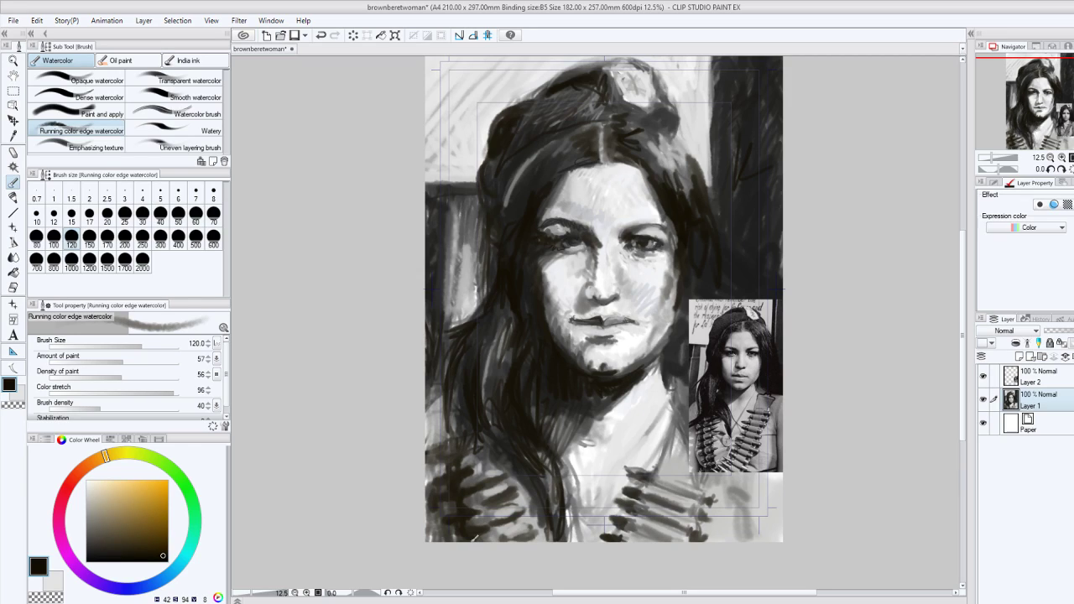
Paint black strands along the lower hair lock and the outer left hair, and darken the shirt edge beside the lock.
left_click_drag(534, 453, 560, 508)
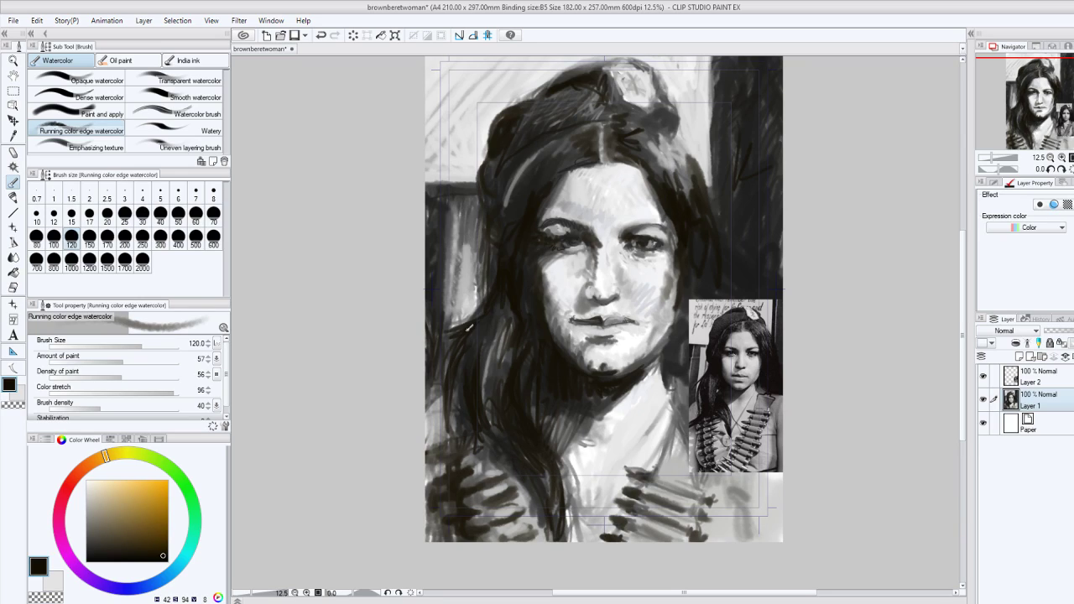
left_click_drag(458, 336, 428, 405)
mouse_move(465, 365)
left_mouse_down()
mouse_move(427, 402)
mouse_move(445, 436)
mouse_move(426, 445)
mouse_move(461, 430)
mouse_move(431, 449)
left_mouse_up()
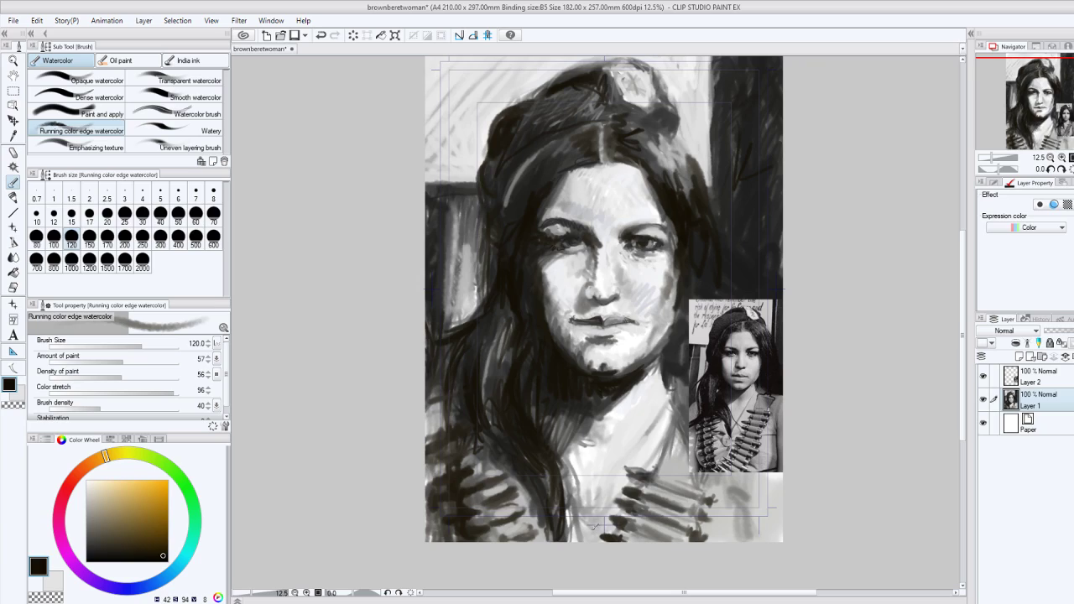
mouse_move(577, 502)
left_mouse_down()
mouse_move(605, 519)
mouse_move(582, 546)
mouse_move(559, 483)
mouse_move(569, 541)
left_mouse_up()
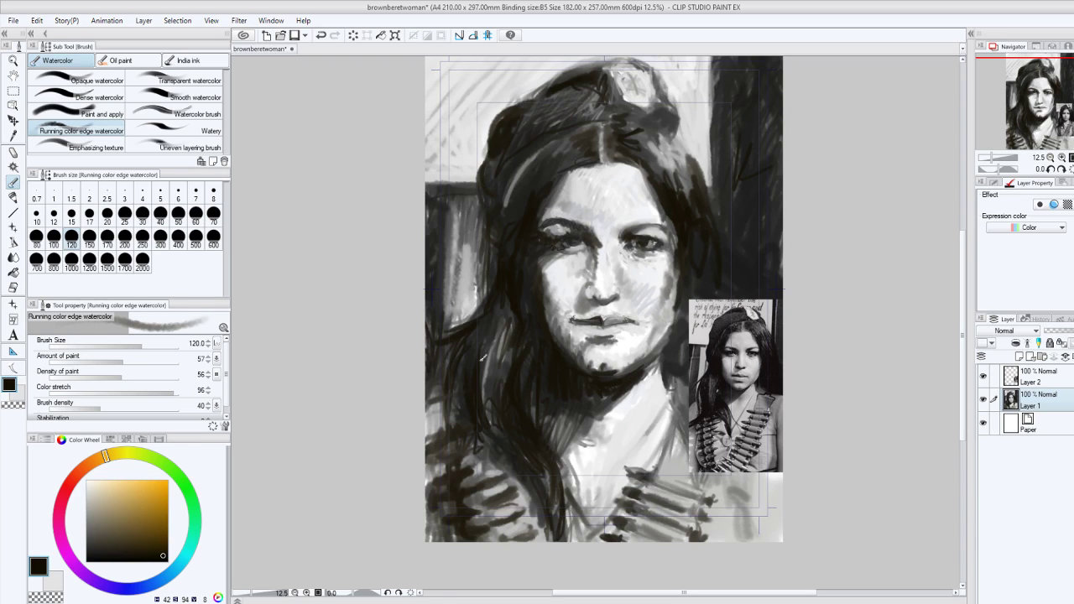
Paint light grey highlights on the right side of the hair and the long left strands, with the density of paint at 35.
left_click(17, 394)
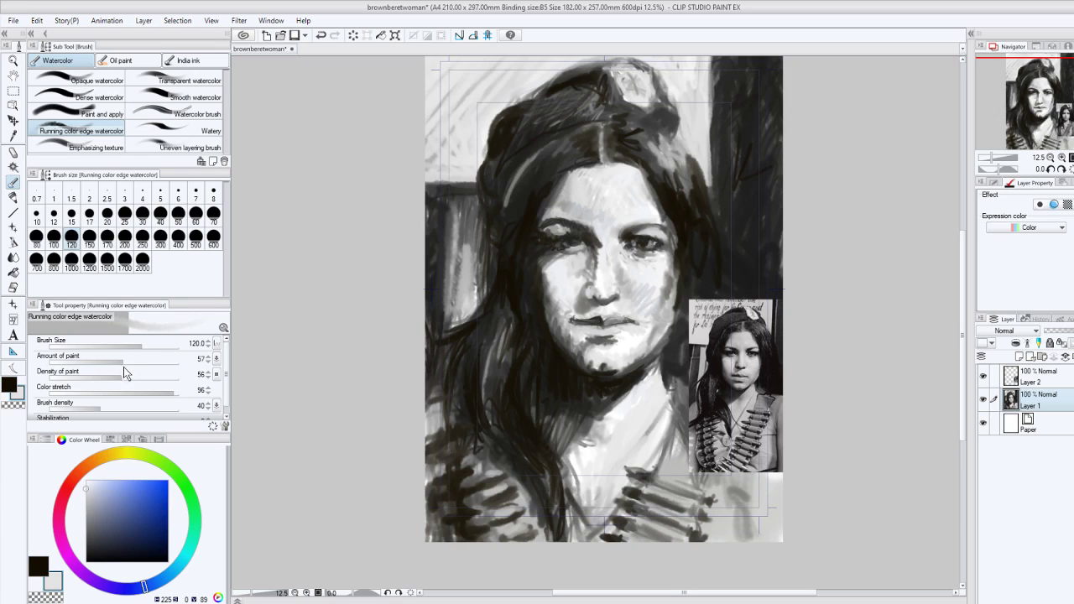
left_click(95, 376)
mouse_move(647, 161)
left_mouse_down()
mouse_move(679, 190)
mouse_move(669, 187)
mouse_move(674, 143)
left_mouse_up()
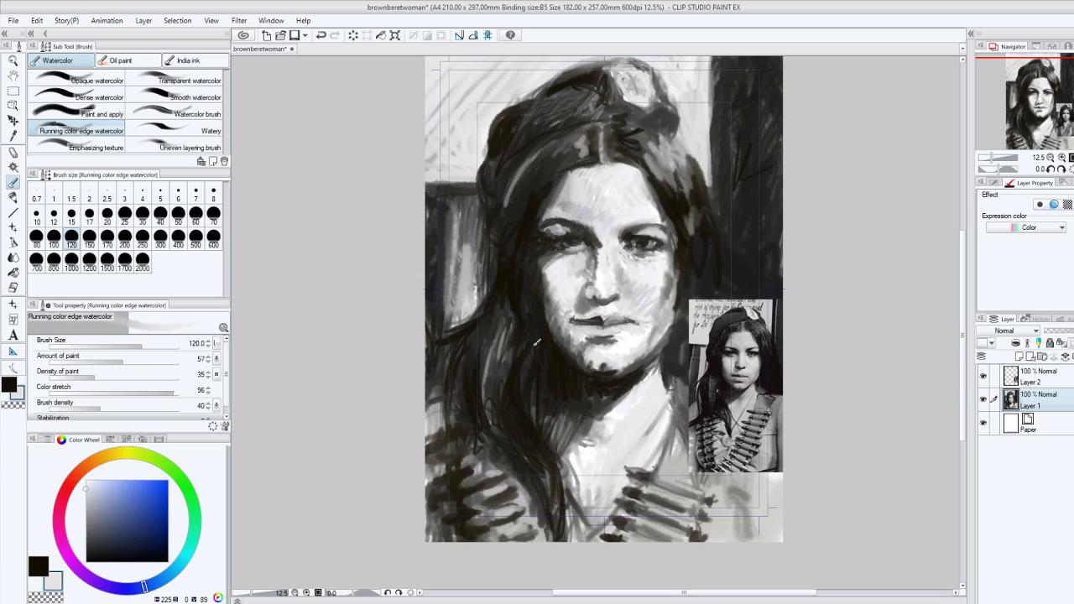
left_click_drag(519, 341, 512, 402)
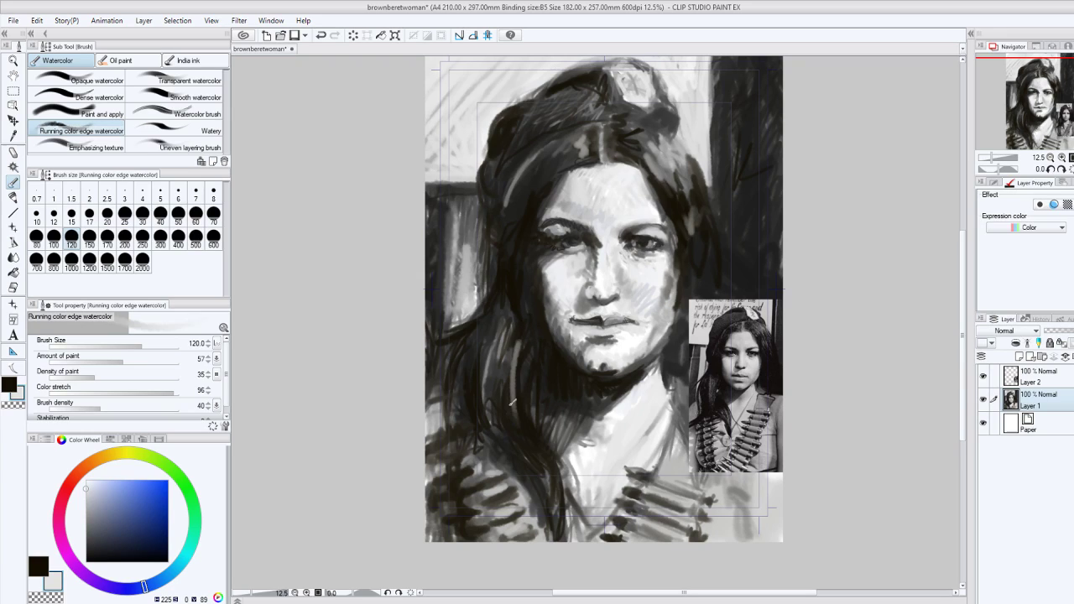
left_click_drag(515, 343, 527, 406)
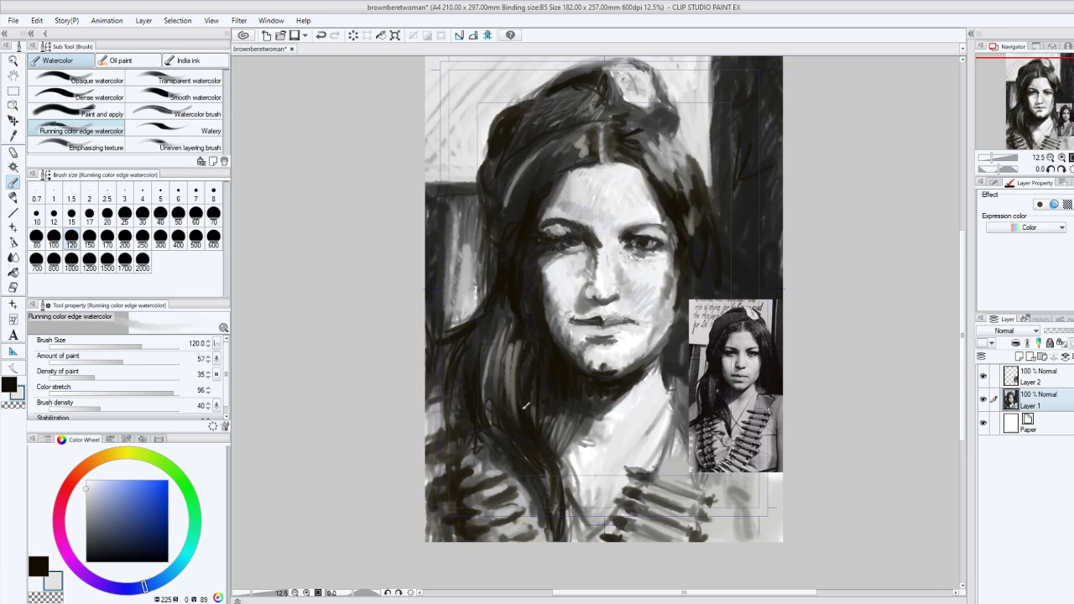
left_click_drag(519, 341, 522, 411)
left_click_drag(463, 367, 458, 425)
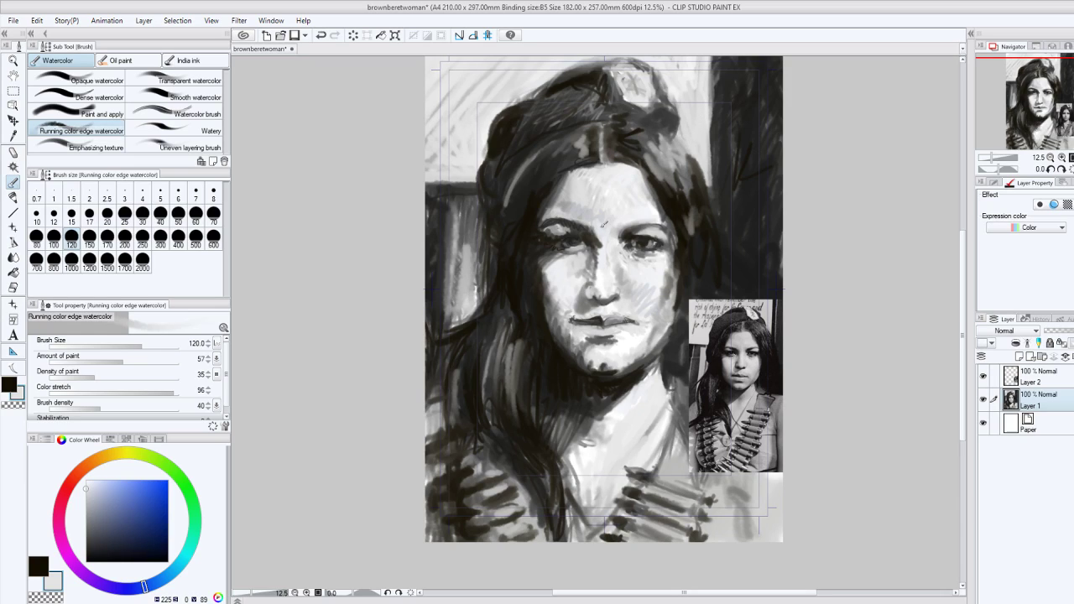
Sharpen both eyes and eyebrows with black strokes at brush size 50.
scroll(603, 224, "up", 2)
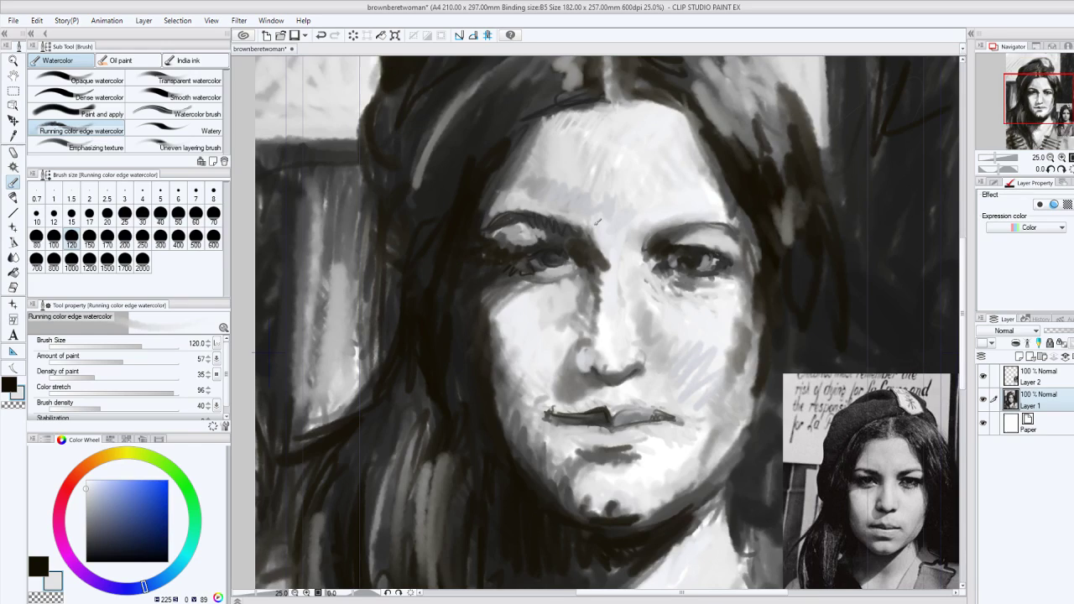
mouse_move(670, 284)
left_mouse_down()
mouse_move(681, 296)
mouse_move(669, 279)
left_mouse_up()
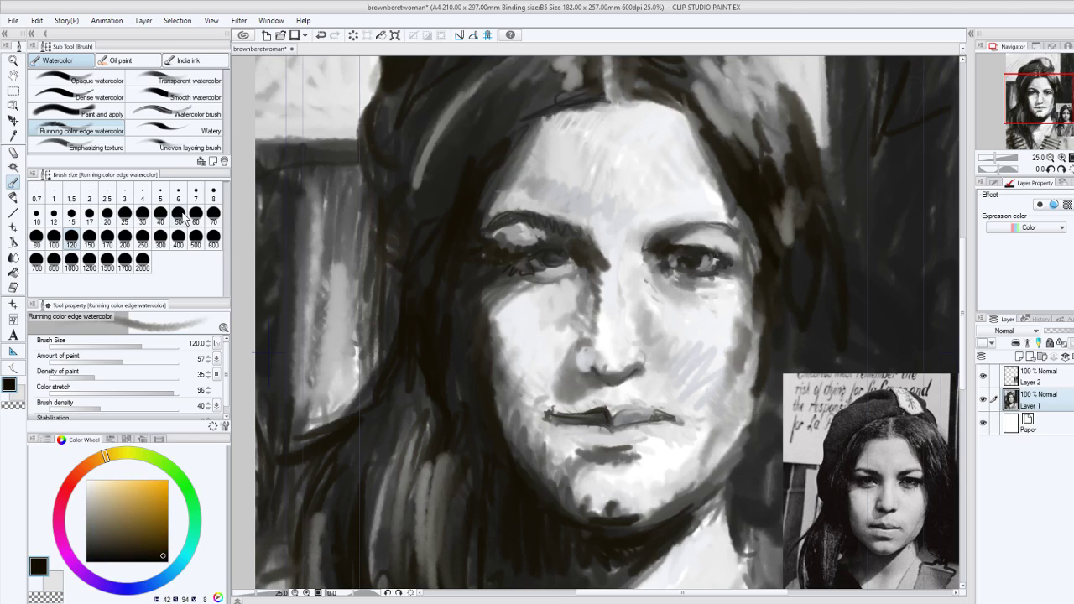
left_click(178, 214)
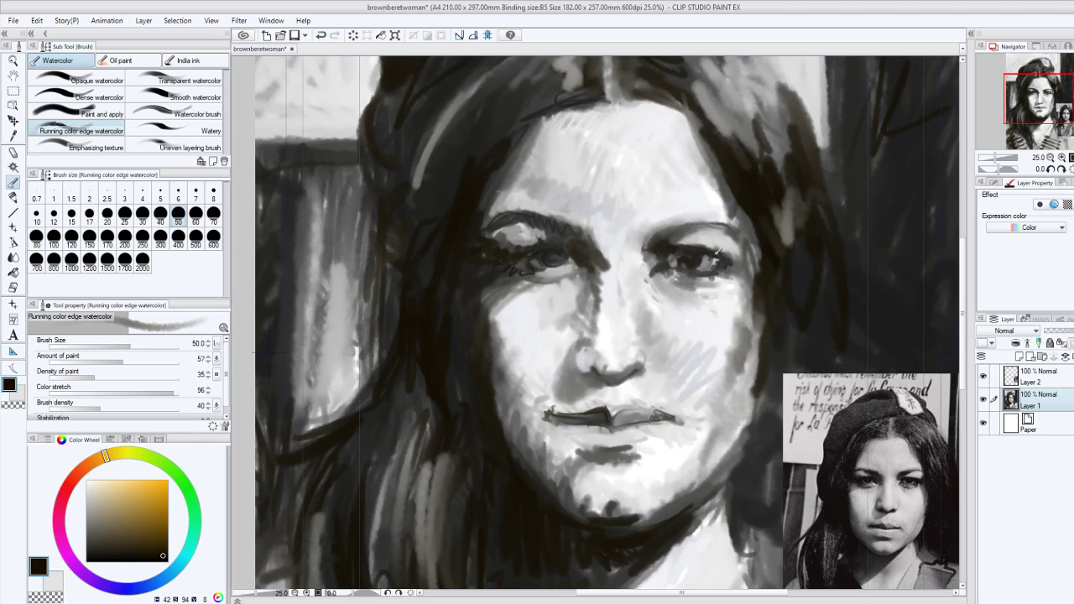
mouse_move(718, 251)
left_mouse_down()
mouse_move(675, 243)
mouse_move(755, 265)
mouse_move(738, 260)
mouse_move(720, 284)
left_mouse_up()
mouse_move(671, 227)
left_mouse_down()
mouse_move(660, 245)
mouse_move(722, 214)
mouse_move(739, 223)
mouse_move(686, 225)
left_mouse_up()
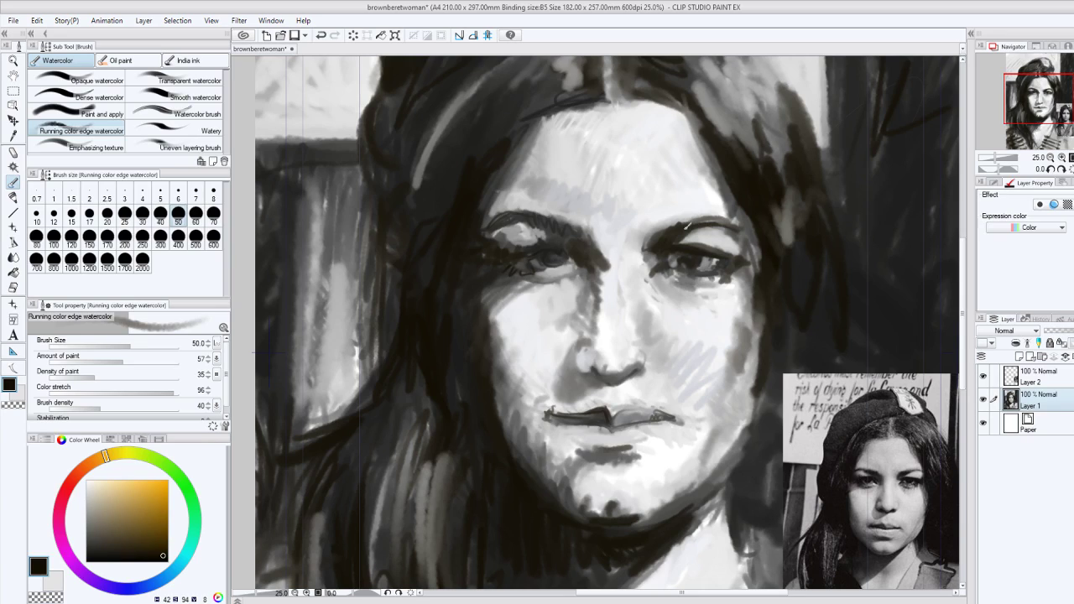
left_click_drag(506, 225, 550, 232)
left_click_drag(539, 275, 515, 280)
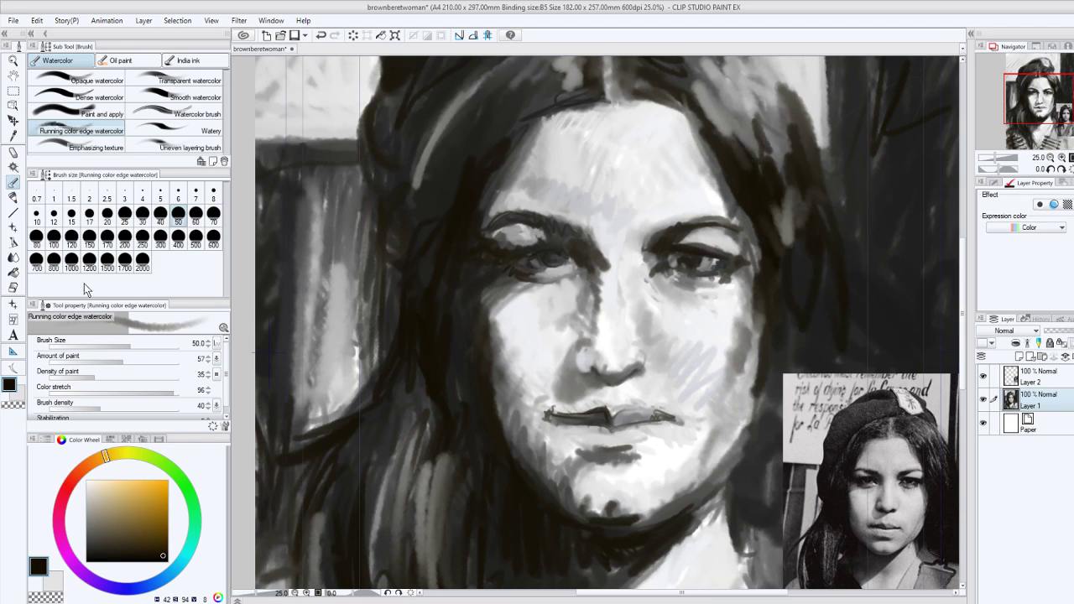
Blend light grey highlights under the left eye and over the forehead, right cheek, nose and left jaw.
left_click(22, 393)
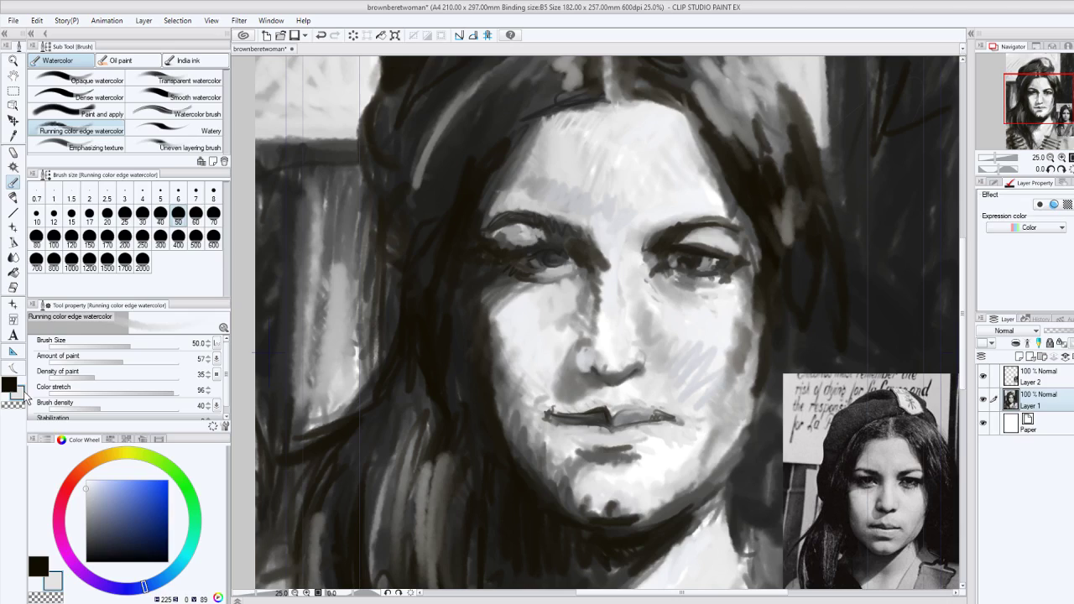
mouse_move(554, 267)
left_mouse_down()
mouse_move(574, 263)
mouse_move(573, 280)
mouse_move(556, 279)
mouse_move(575, 275)
mouse_move(551, 278)
left_mouse_up()
mouse_move(616, 125)
left_mouse_down()
mouse_move(660, 130)
mouse_move(644, 157)
mouse_move(676, 131)
left_mouse_up()
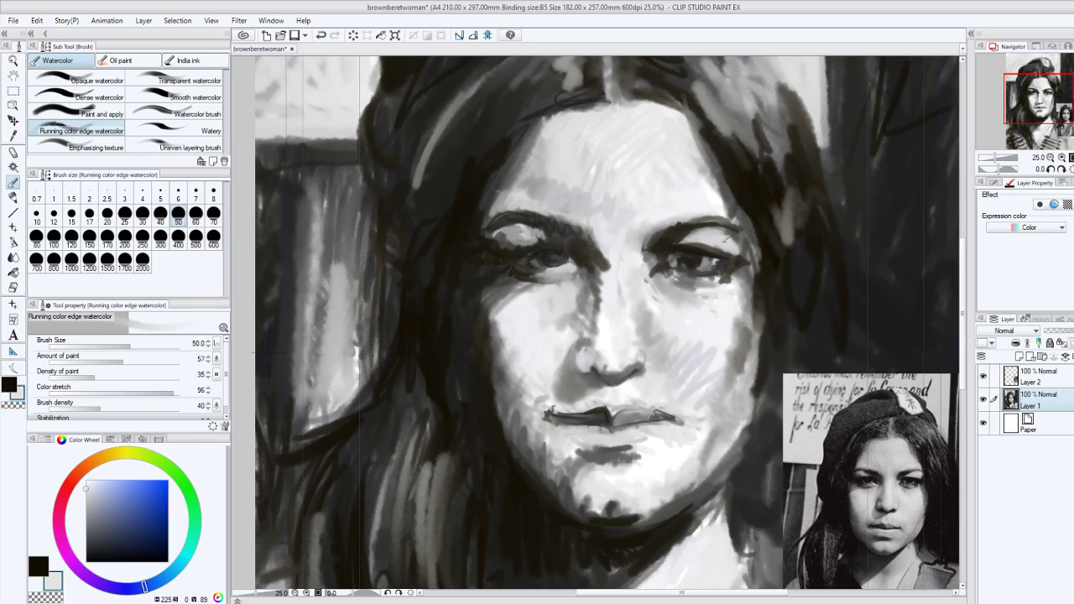
mouse_move(723, 339)
left_mouse_down()
mouse_move(722, 361)
mouse_move(704, 344)
mouse_move(585, 358)
left_mouse_up()
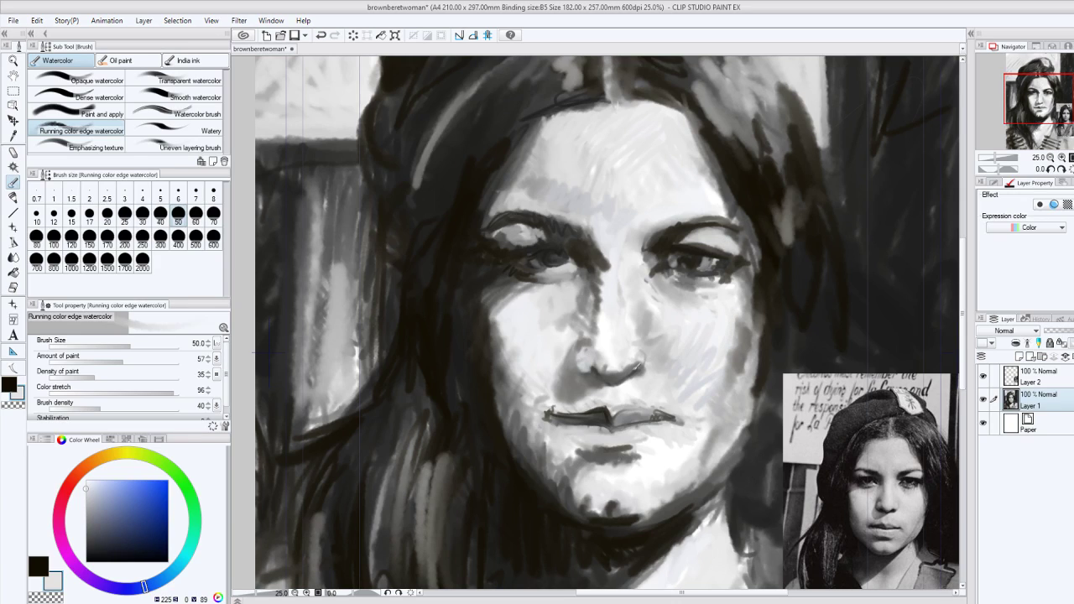
left_click_drag(606, 370, 647, 363)
mouse_move(513, 420)
left_mouse_down()
mouse_move(492, 335)
mouse_move(502, 431)
left_mouse_up()
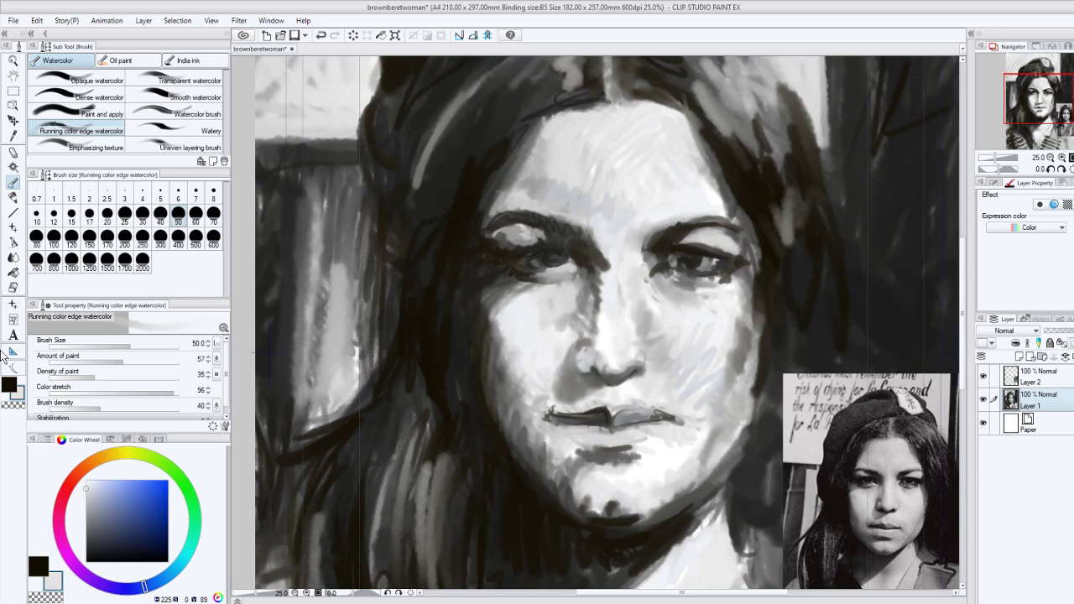
Redefine the upper lip in black, and shade below the lower lip, the left of the chin and under the nose.
left_click(547, 416, "alt")
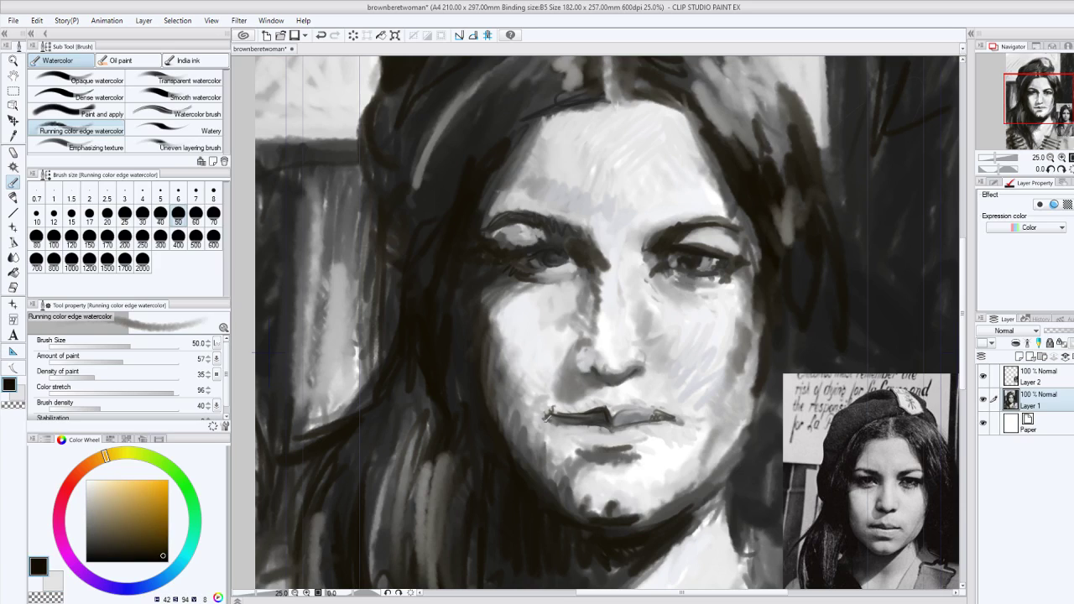
left_click_drag(546, 413, 596, 404)
mouse_move(613, 440)
left_mouse_down()
mouse_move(579, 433)
mouse_move(591, 428)
mouse_move(589, 441)
left_mouse_up()
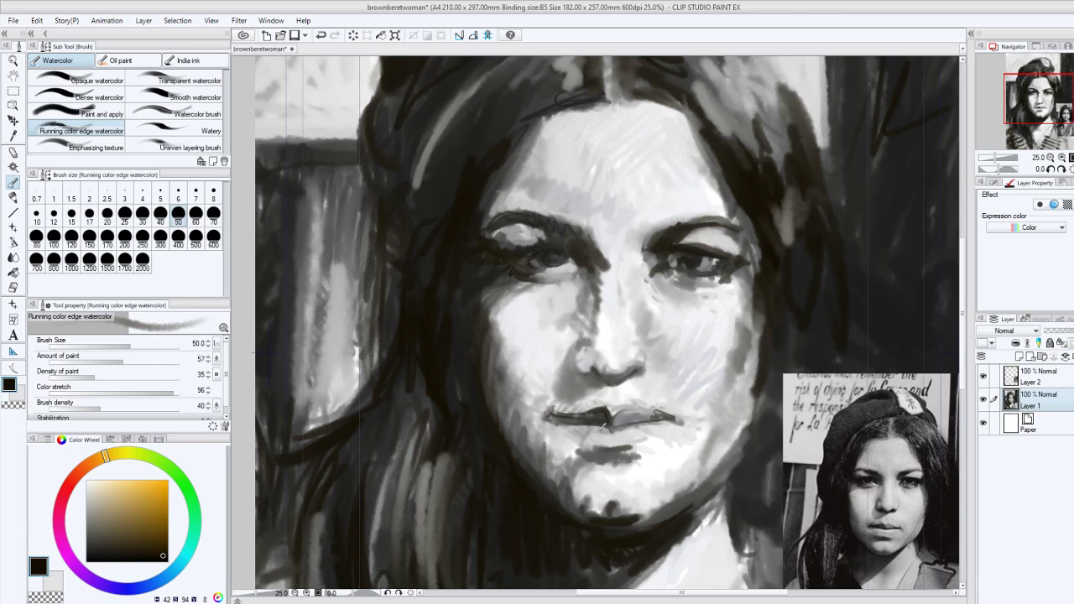
mouse_move(574, 448)
left_mouse_down()
mouse_move(546, 445)
mouse_move(616, 453)
left_mouse_up()
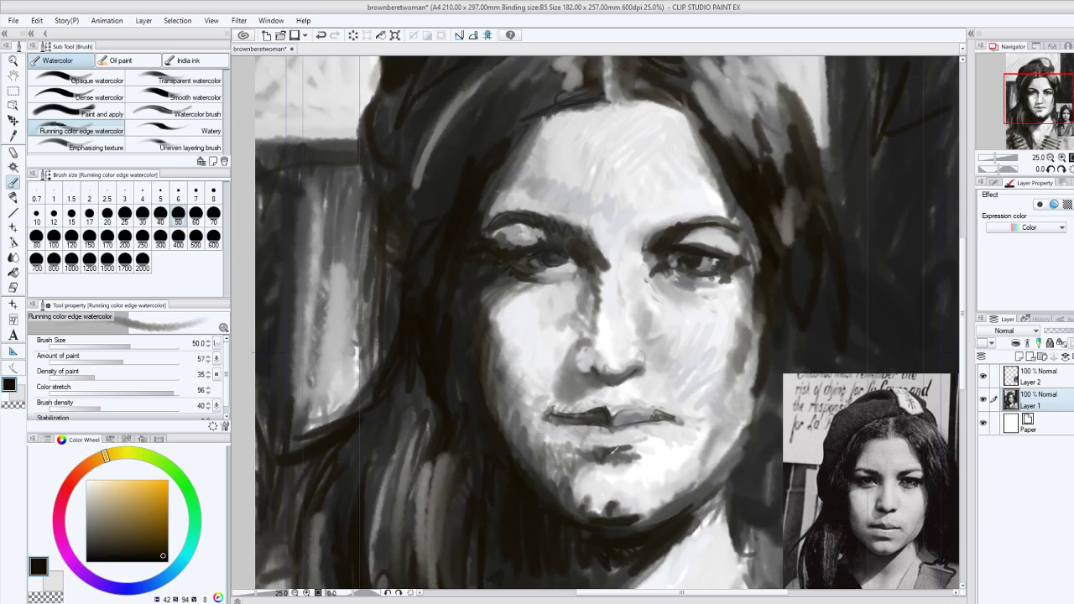
left_click_drag(552, 451, 629, 454)
mouse_move(612, 382)
left_mouse_down()
mouse_move(579, 395)
mouse_move(609, 386)
left_mouse_up()
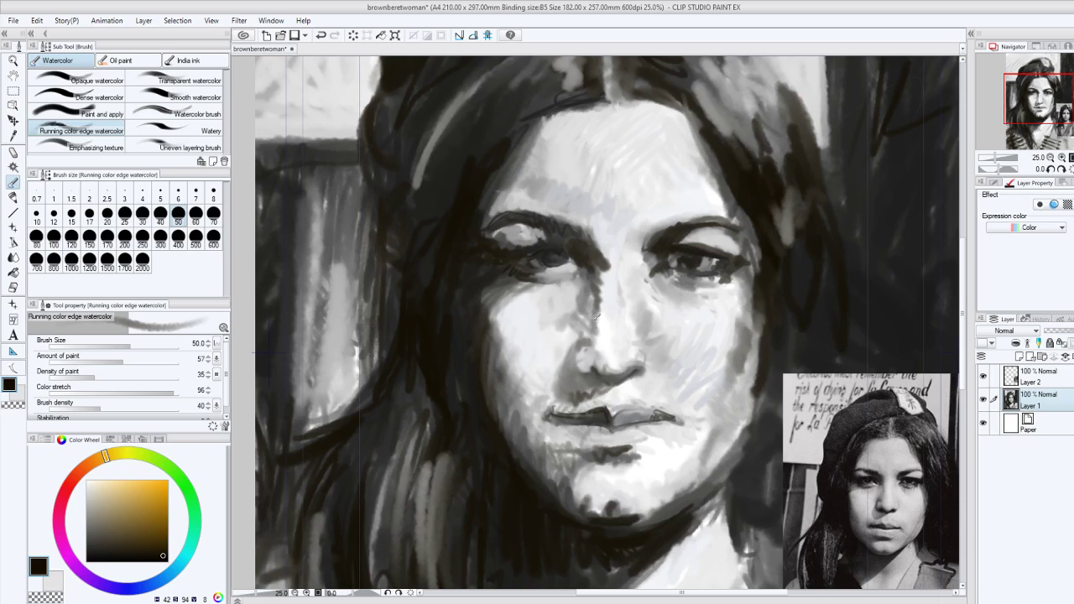
Darken the left side of the nose, its nostril and the inner corner of the left eye with black strokes.
left_click_drag(601, 278, 598, 297)
mouse_move(586, 339)
left_mouse_down()
mouse_move(595, 373)
mouse_move(585, 342)
left_mouse_up()
left_click(581, 339)
mouse_move(578, 361)
left_mouse_down()
mouse_move(594, 338)
mouse_move(599, 384)
left_mouse_up()
mouse_move(500, 353)
left_mouse_down()
mouse_move(500, 379)
mouse_move(501, 353)
left_mouse_up()
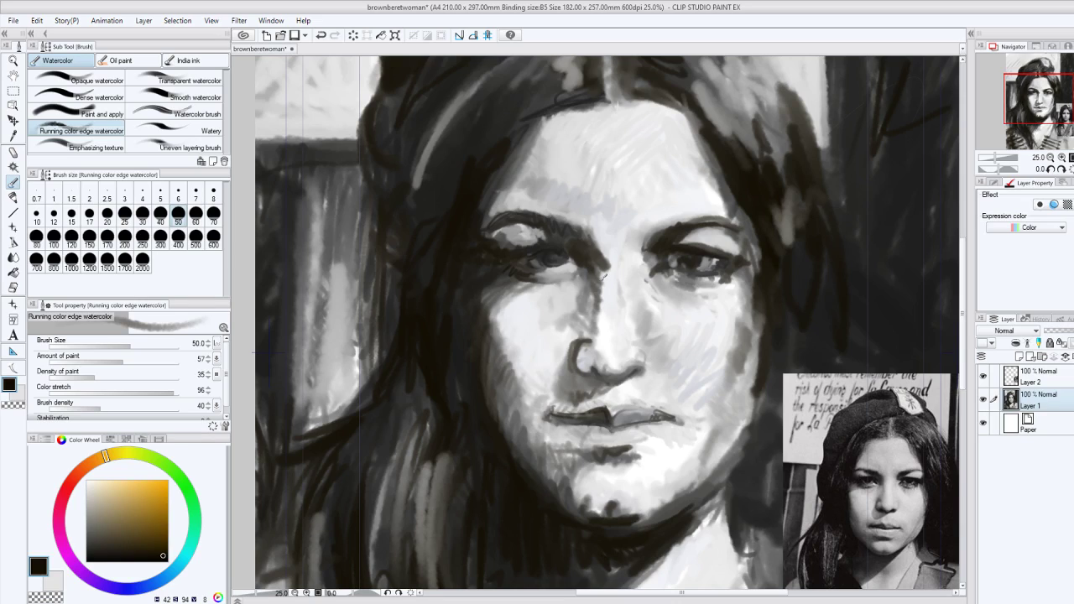
mouse_move(595, 270)
left_mouse_down()
mouse_move(554, 257)
mouse_move(569, 251)
mouse_move(558, 266)
mouse_move(569, 280)
left_mouse_up()
mouse_move(591, 332)
left_mouse_down()
mouse_move(574, 343)
mouse_move(561, 380)
mouse_move(591, 330)
left_mouse_up()
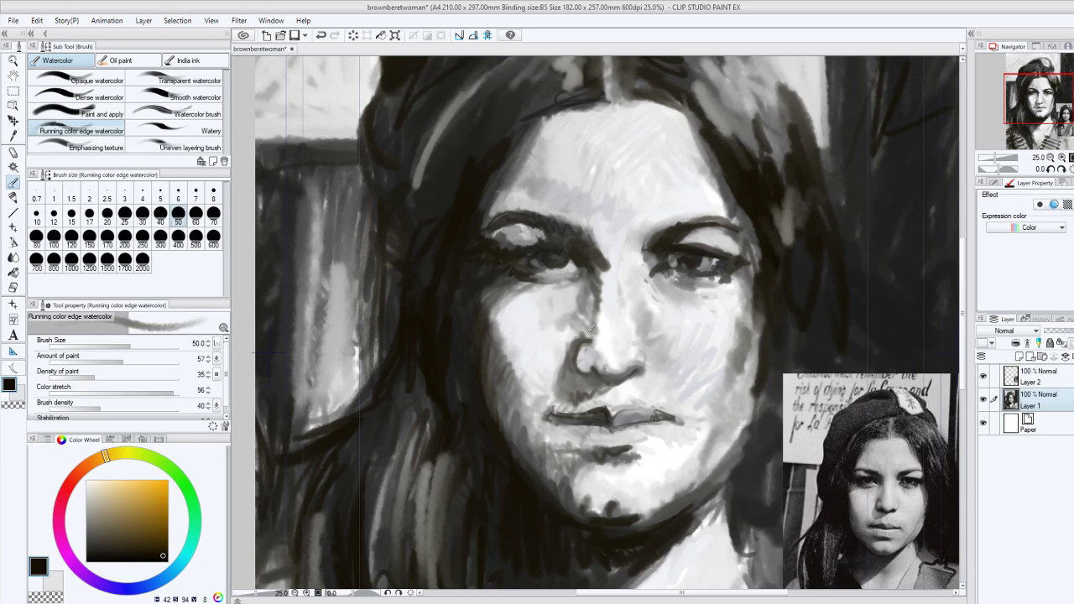
Soften the left nostril's outline with light grey and deepen the shadow beside the nose bridge in black.
left_click(17, 391)
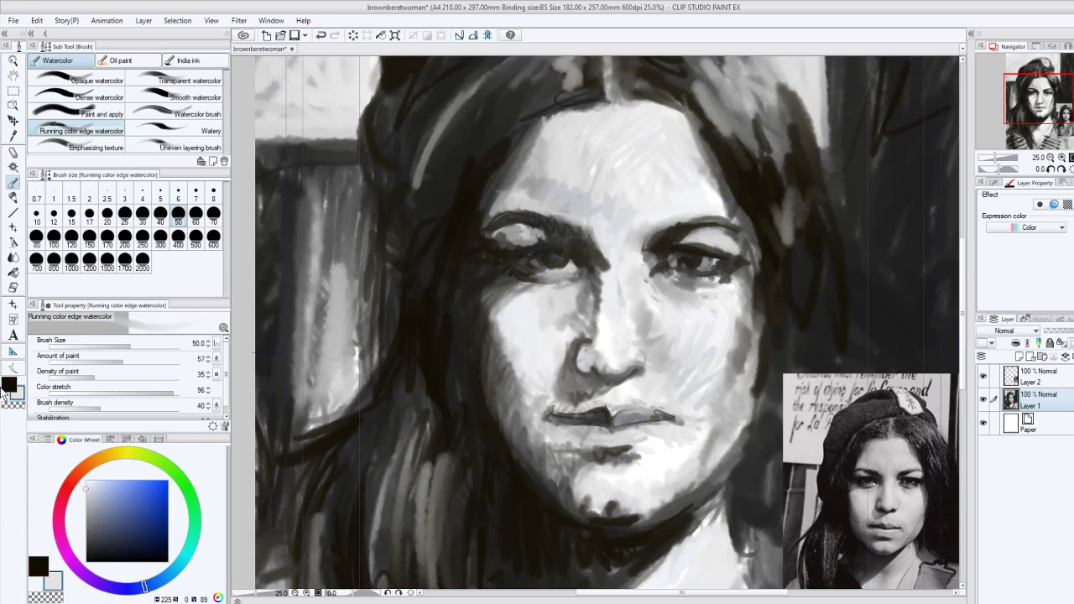
left_click_drag(578, 355, 592, 333)
left_click(12, 379)
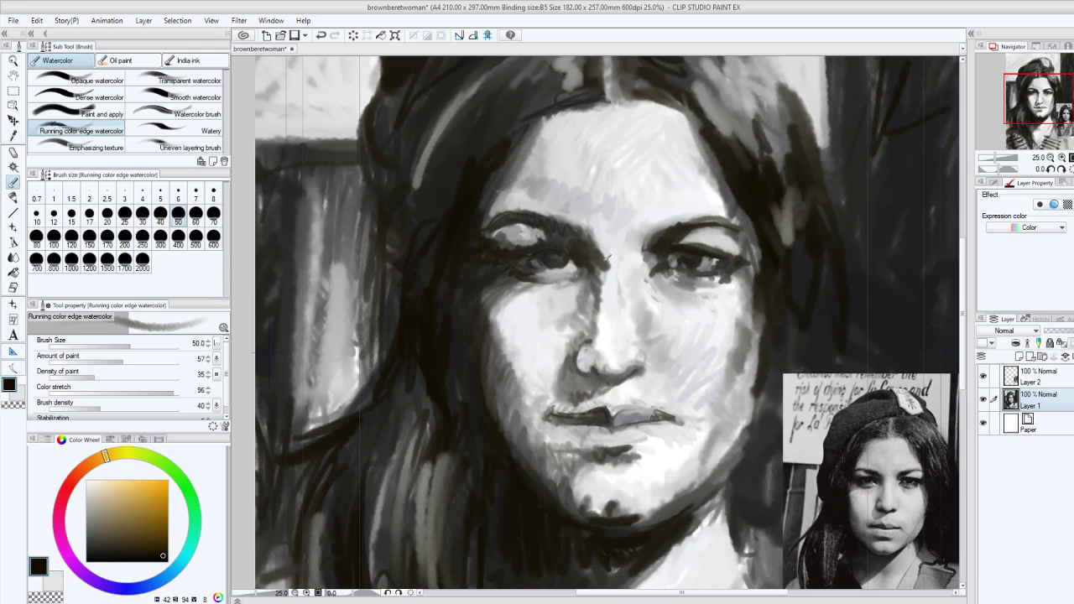
left_click_drag(608, 258, 604, 305)
Lighten the painting colour to near white and highlight the nose bridge, left side of the forehead and right cheek.
key("x")
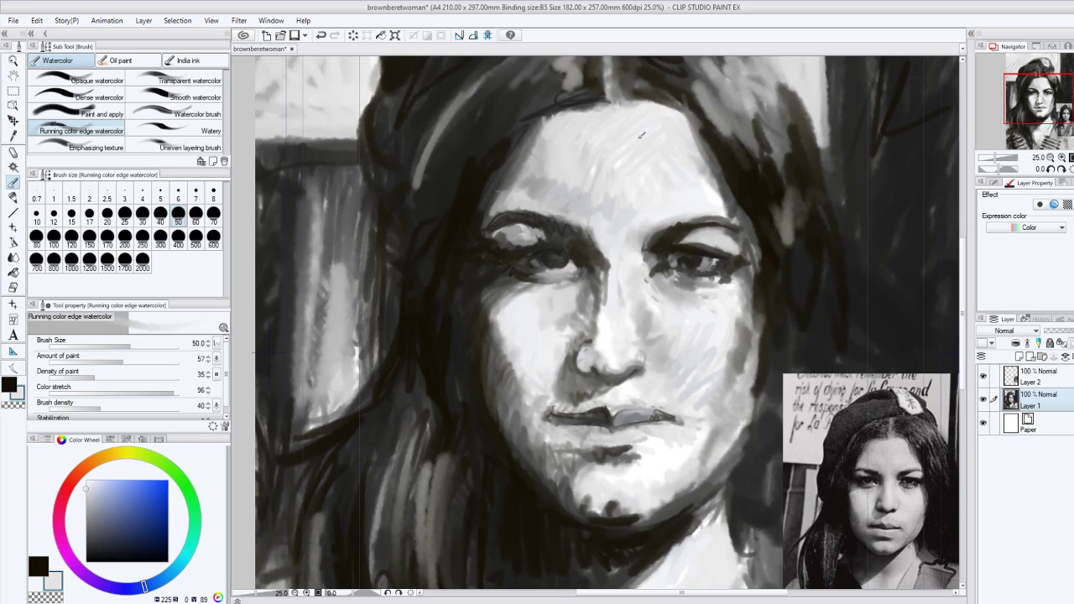
mouse_move(608, 277)
left_mouse_down()
mouse_move(603, 246)
mouse_move(617, 327)
mouse_move(610, 351)
mouse_move(610, 317)
left_mouse_up()
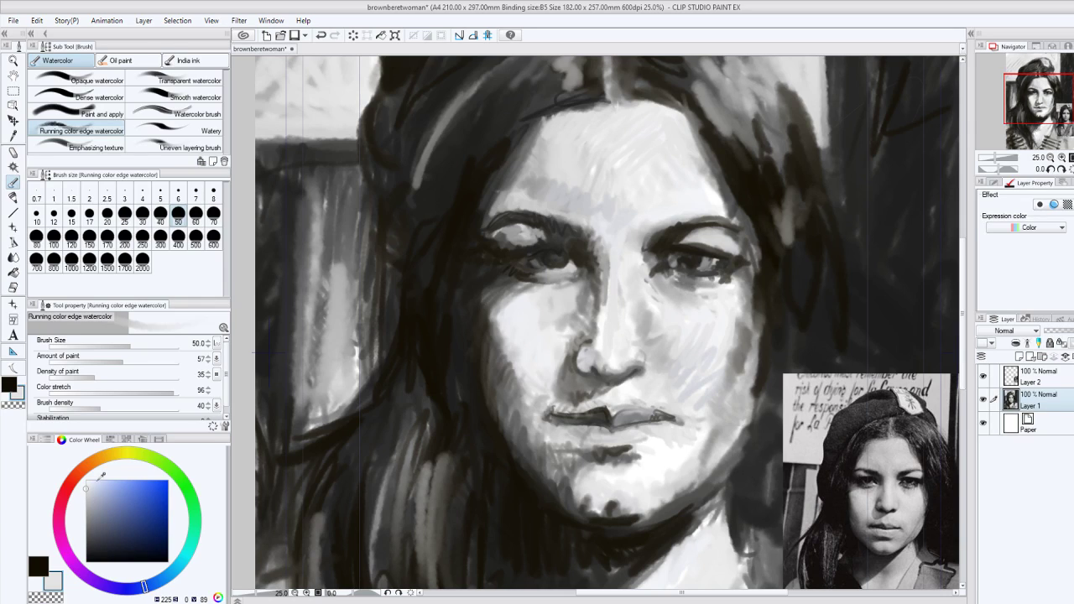
left_click(88, 482)
mouse_move(625, 270)
left_mouse_down()
mouse_move(621, 304)
mouse_move(607, 253)
left_mouse_up()
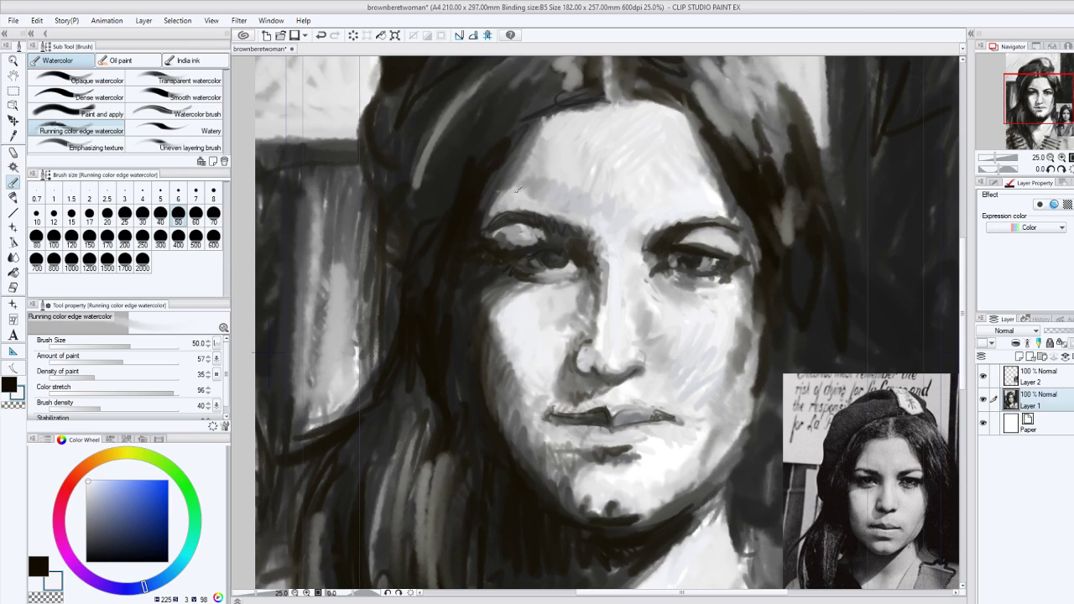
left_click_drag(518, 190, 551, 235)
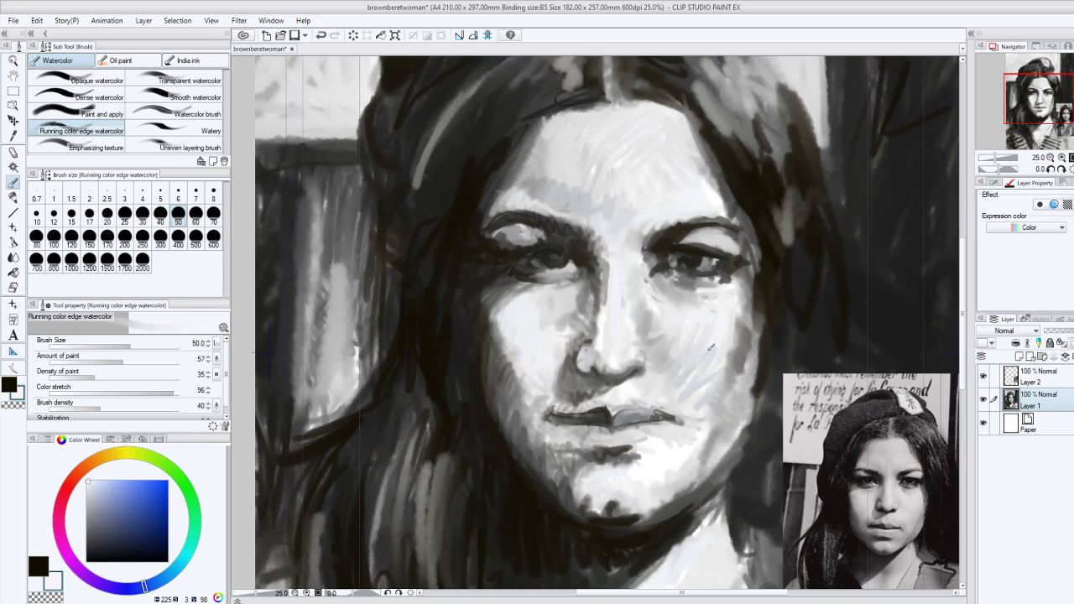
mouse_move(710, 347)
left_mouse_down()
mouse_move(671, 315)
mouse_move(703, 360)
left_mouse_up()
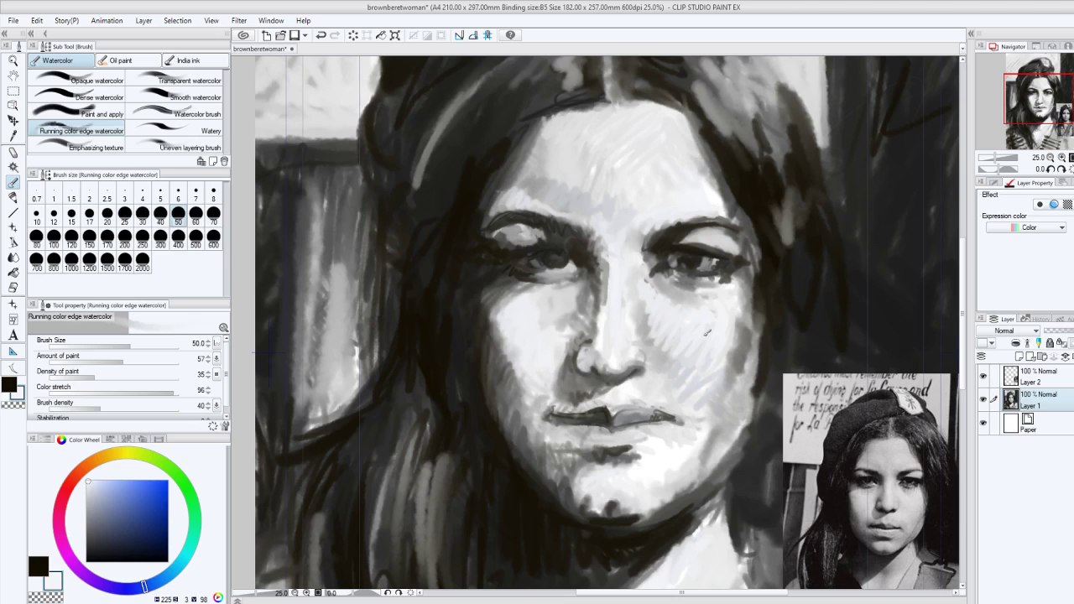
Shade the right temple and outer cheek in black, and lightly darken the top of the nose bridge.
key("ctrl+minus")
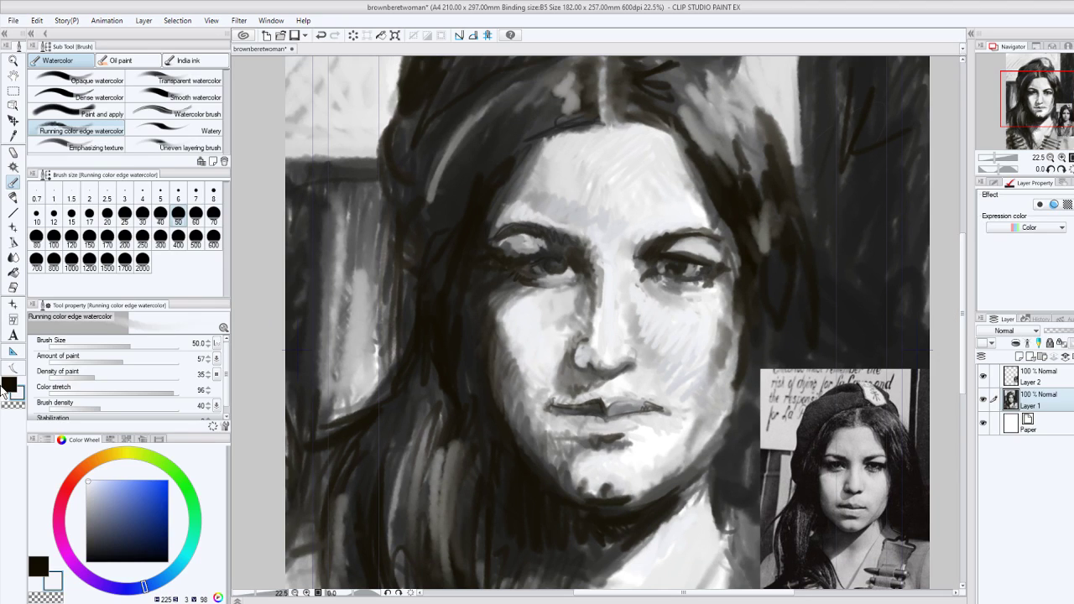
left_click(7, 385)
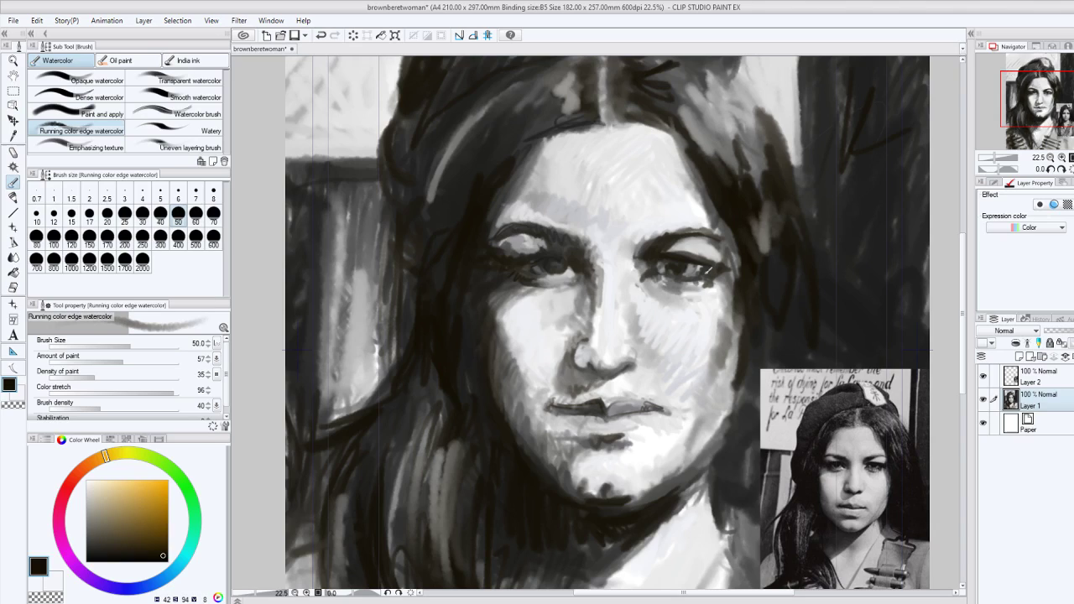
left_click_drag(709, 271, 720, 313)
left_click_drag(712, 280, 735, 367)
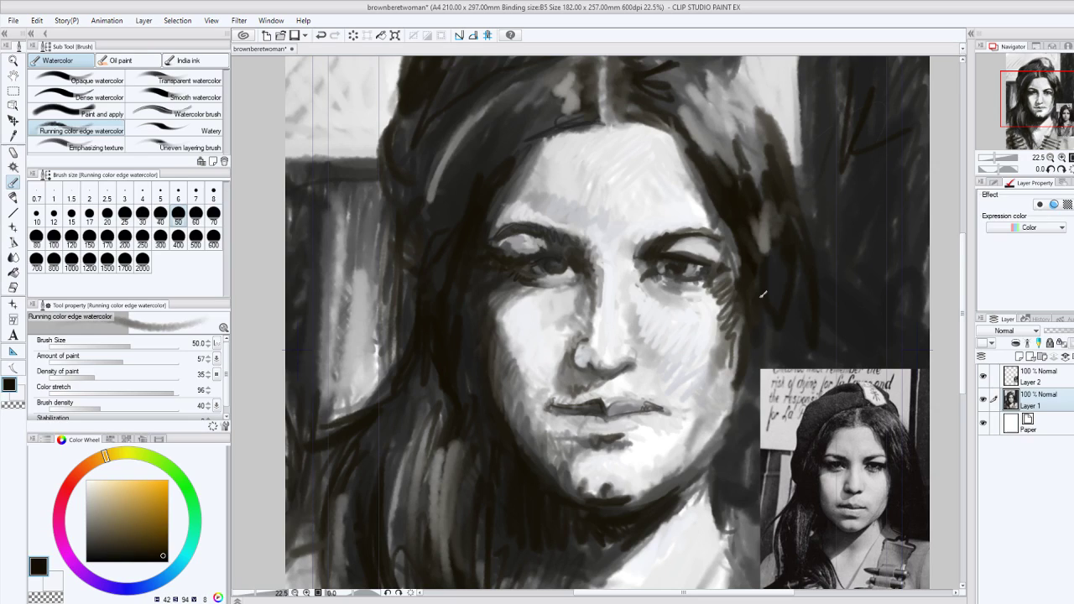
left_click_drag(728, 280, 739, 234)
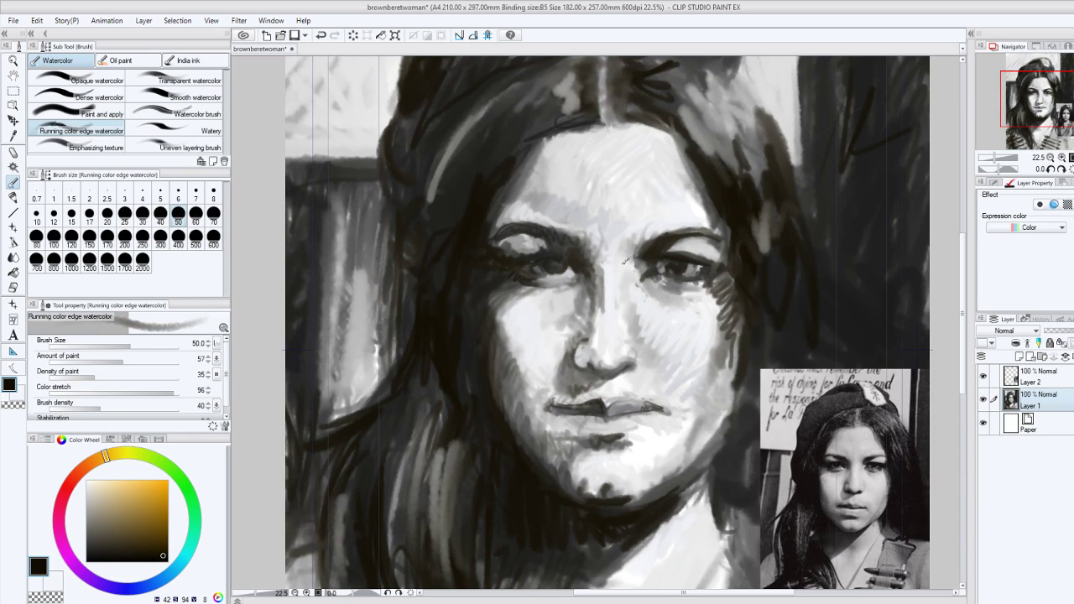
left_click_drag(626, 234, 619, 252)
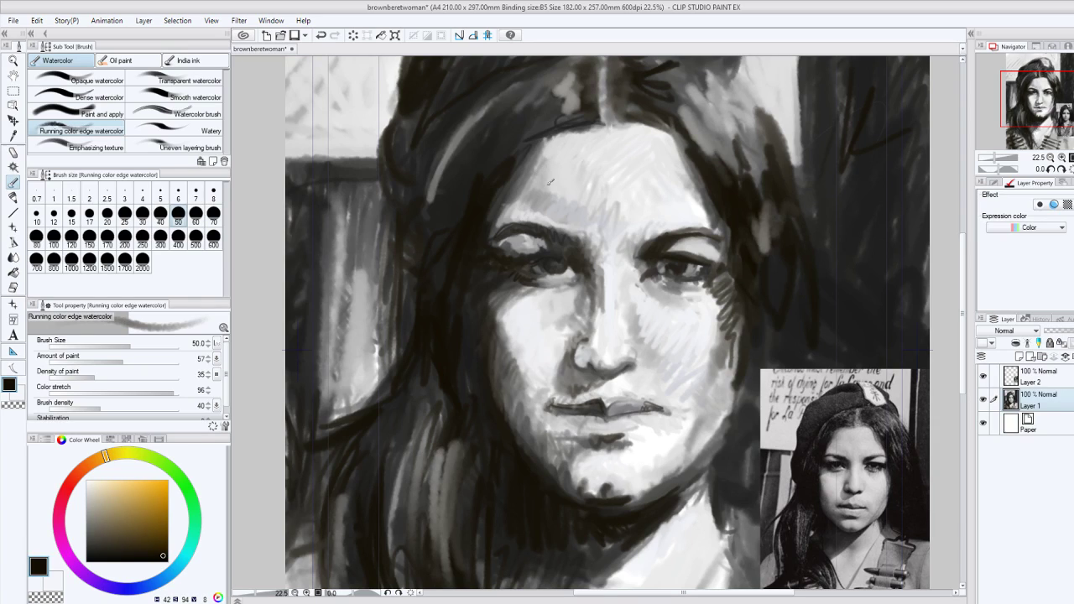
left_click_drag(718, 312, 717, 299)
mouse_move(706, 291)
left_mouse_down()
mouse_move(736, 317)
mouse_move(730, 337)
mouse_move(742, 290)
mouse_move(732, 414)
left_mouse_up()
mouse_move(735, 334)
left_mouse_down()
mouse_move(734, 388)
mouse_move(734, 340)
left_mouse_up()
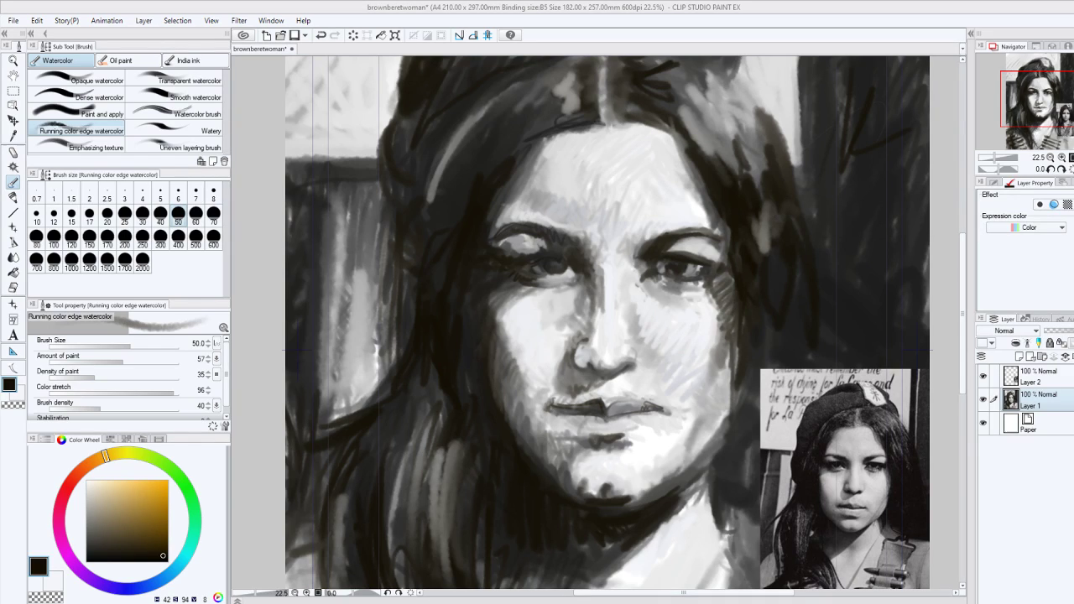
Shade the forehead between the eyebrows and add black strokes along the left hairline.
scroll(779, 599, "left", 1)
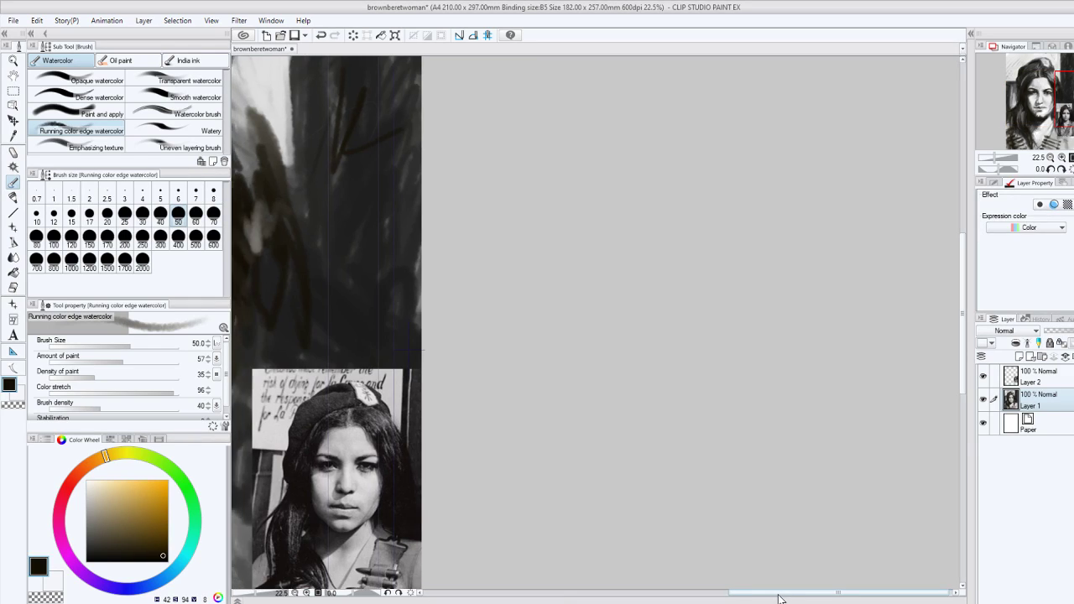
left_click_drag(779, 598, 641, 599)
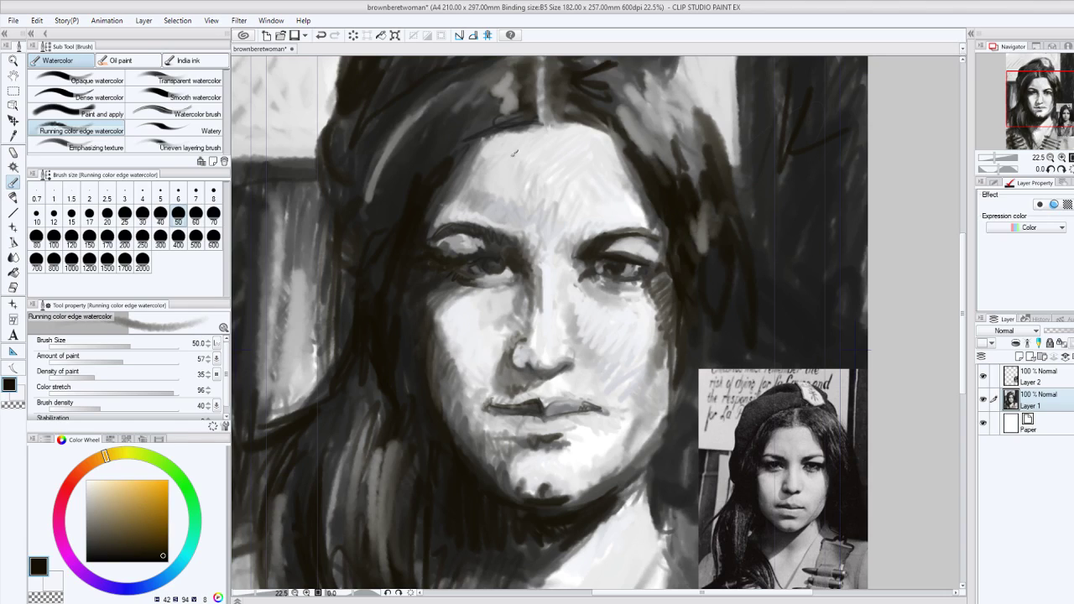
left_click_drag(523, 205, 537, 225)
mouse_move(482, 131)
left_mouse_down()
mouse_move(449, 154)
mouse_move(452, 105)
left_mouse_up()
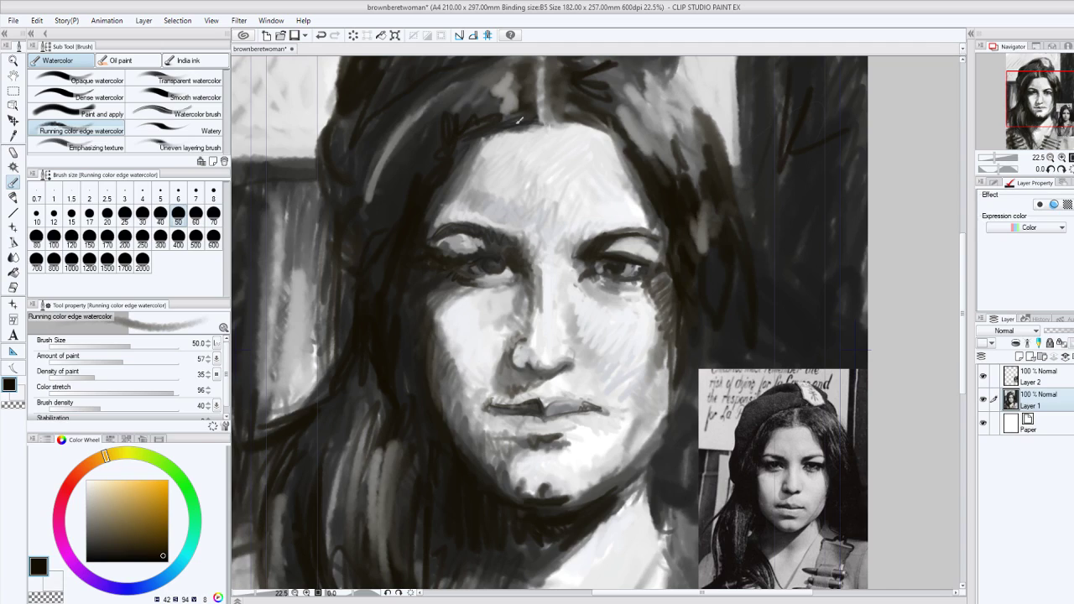
Paint black strands over the upper left hair and the long hair falling at the lower left.
left_click_drag(396, 140, 383, 167)
left_click_drag(424, 126, 376, 199)
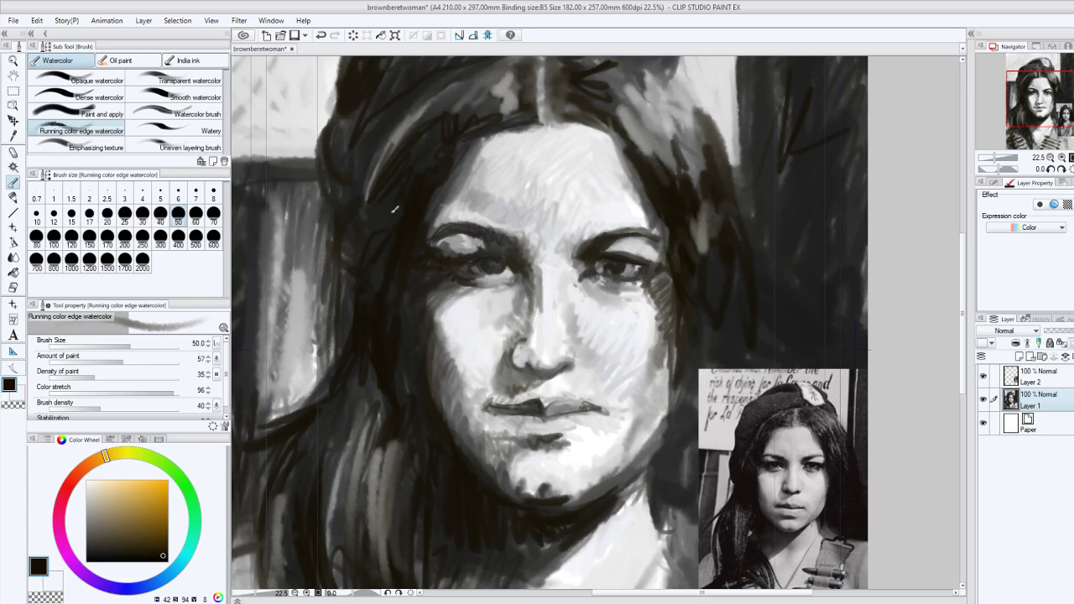
mouse_move(354, 453)
left_mouse_down()
mouse_move(386, 385)
mouse_move(340, 475)
left_mouse_up()
left_click_drag(324, 409, 317, 466)
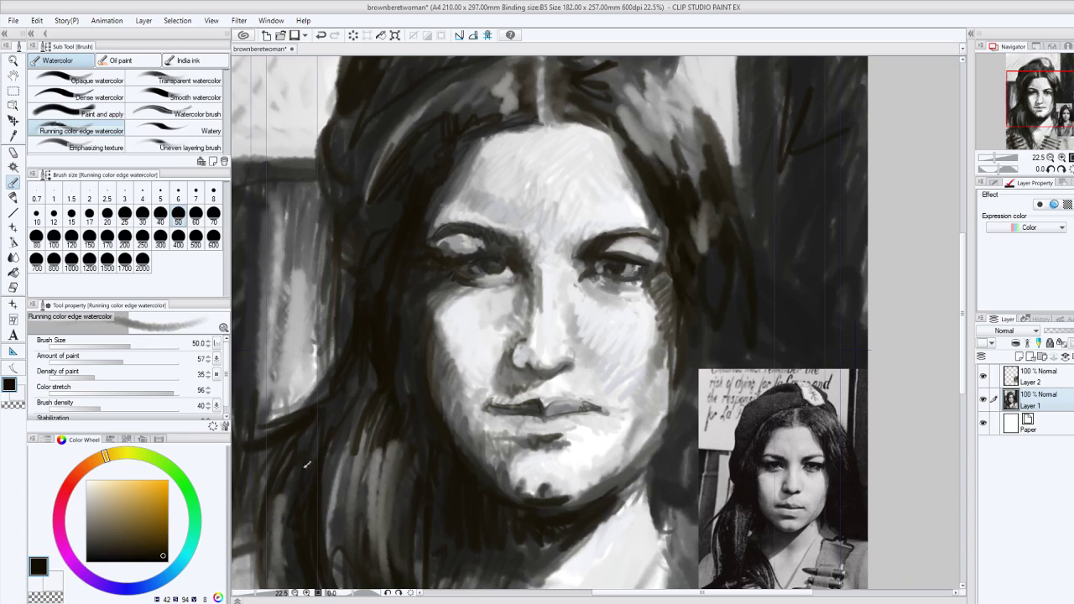
mouse_move(324, 423)
left_mouse_down()
mouse_move(359, 371)
mouse_move(353, 412)
left_mouse_up()
mouse_move(319, 435)
left_mouse_down()
mouse_move(308, 464)
mouse_move(281, 478)
left_mouse_up()
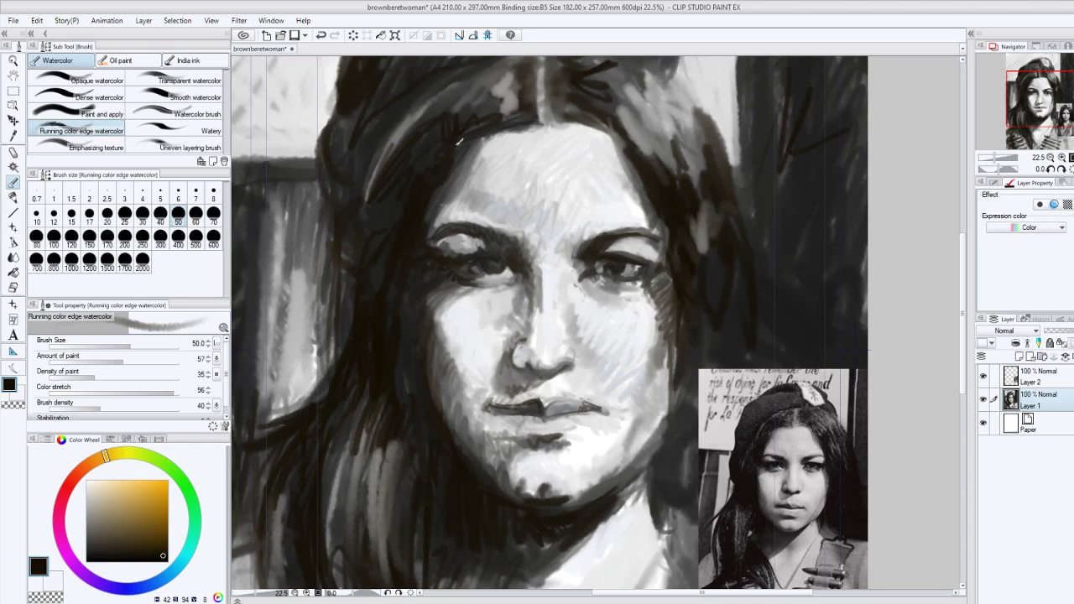
left_click_drag(440, 128, 419, 170)
left_click_drag(412, 125, 374, 194)
Paint black strands through the right side of the hair and along the hairline above the forehead.
left_click_drag(661, 125, 653, 161)
left_click_drag(677, 109, 712, 211)
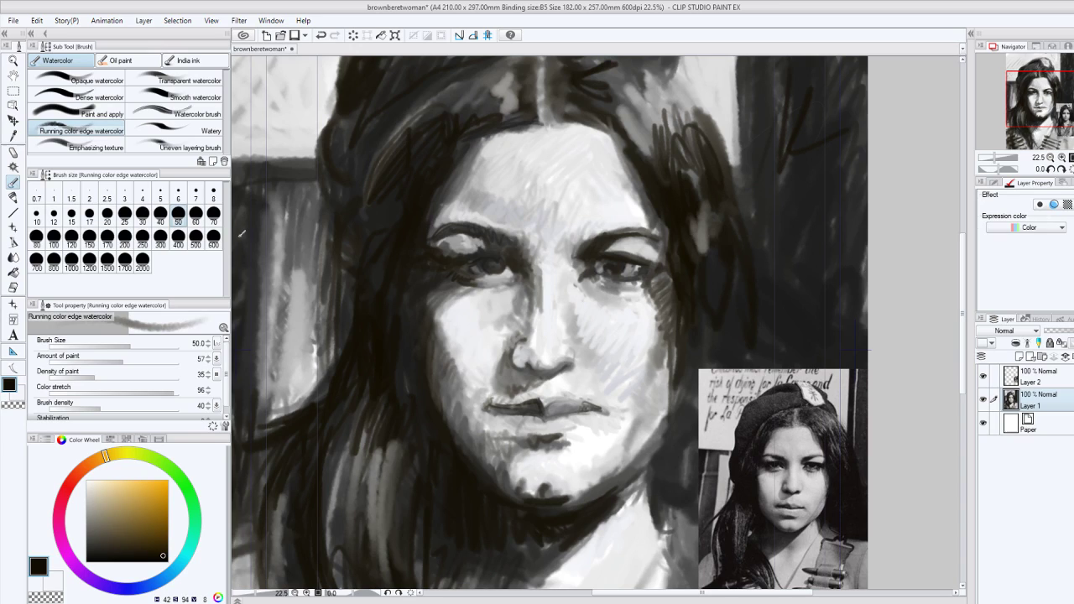
left_click_drag(517, 100, 489, 115)
left_click_drag(623, 113, 653, 182)
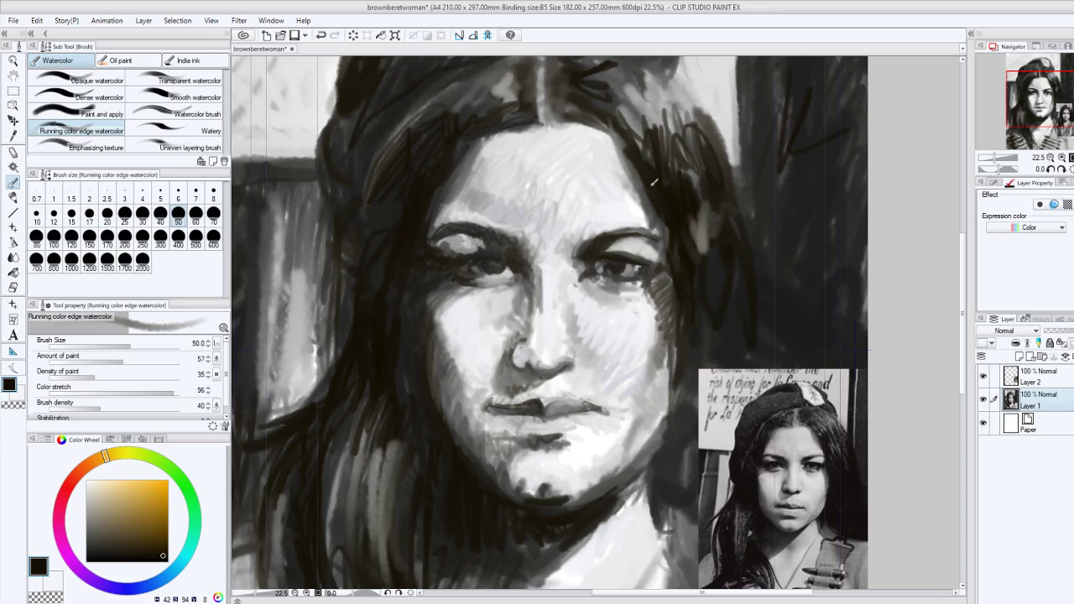
mouse_move(652, 143)
left_mouse_down()
mouse_move(639, 185)
mouse_move(675, 124)
mouse_move(652, 87)
left_mouse_up()
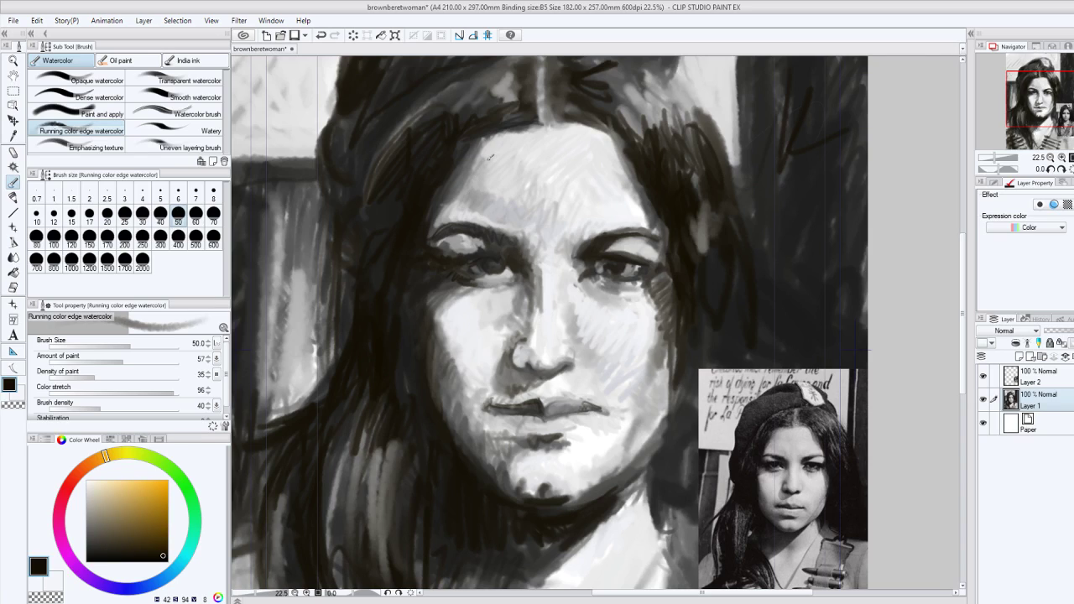
Shade the left of the forehead, the side of the nose, the left of the chin and the hair beside the jaw.
left_click_drag(513, 176, 485, 199)
left_click_drag(502, 291, 519, 316)
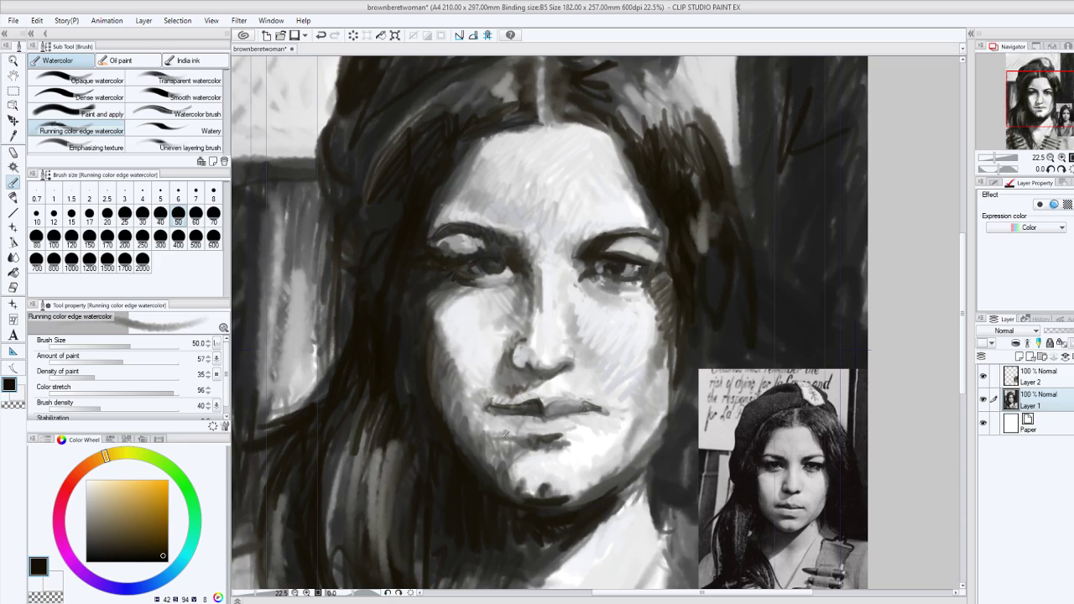
mouse_move(502, 434)
left_mouse_down()
mouse_move(549, 502)
mouse_move(508, 495)
left_mouse_up()
left_click_drag(443, 460, 442, 495)
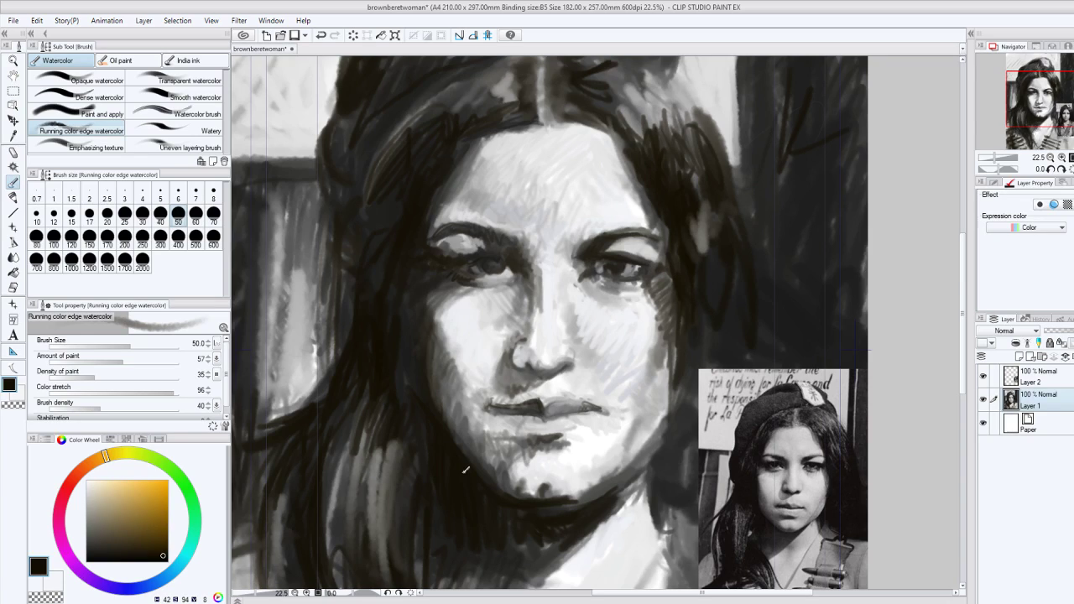
Deepen the long lower left hair with black strands and add dark strokes to the upper right hair.
left_click_drag(459, 586, 464, 522)
left_click_drag(422, 566, 420, 500)
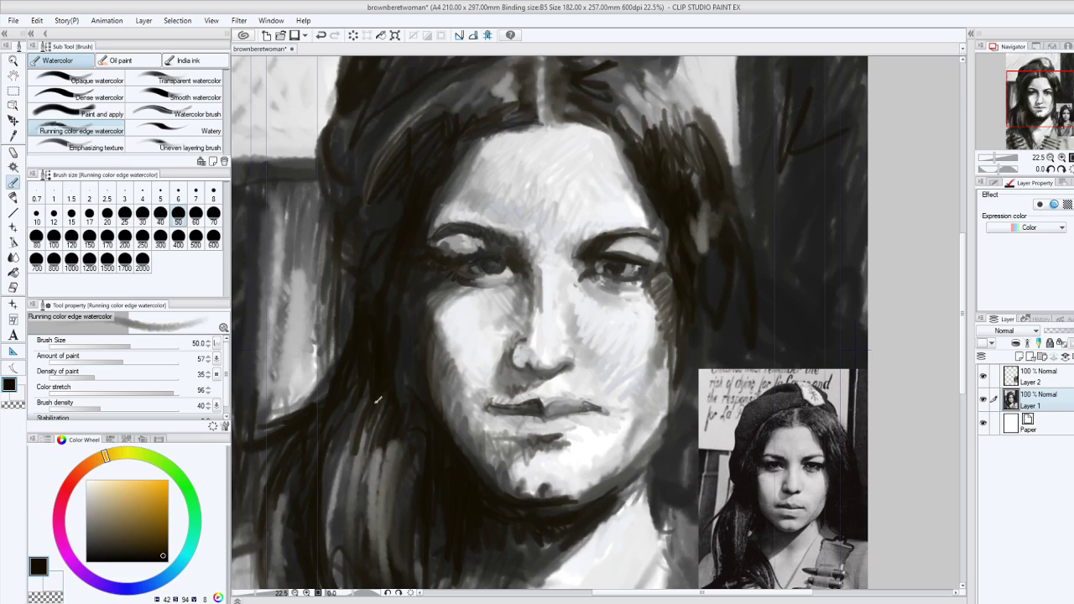
left_click_drag(330, 545, 359, 411)
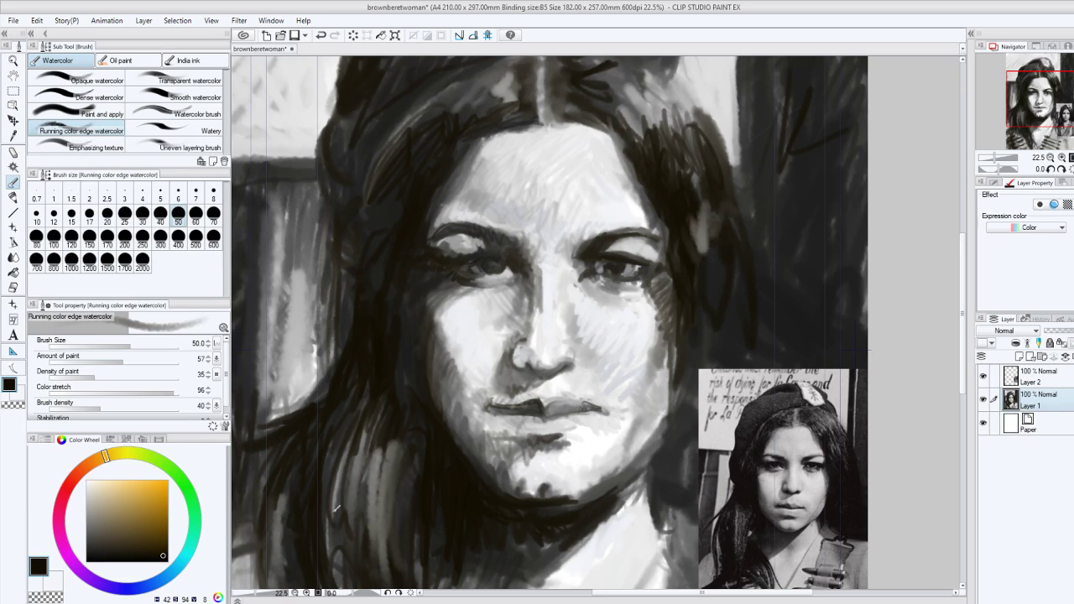
left_click_drag(336, 508, 350, 432)
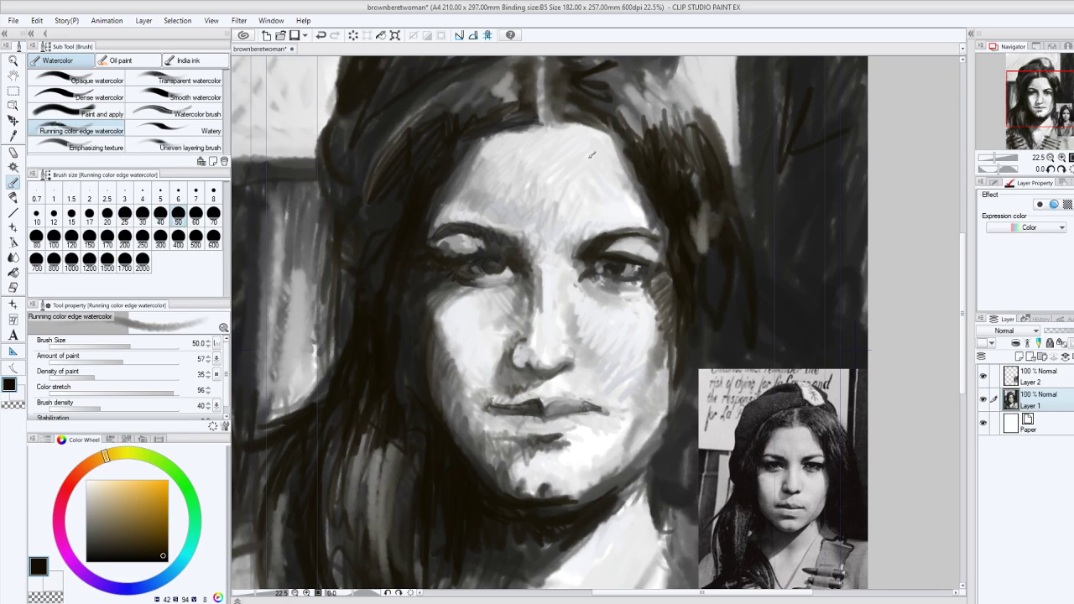
scroll(720, 150, "up", 1)
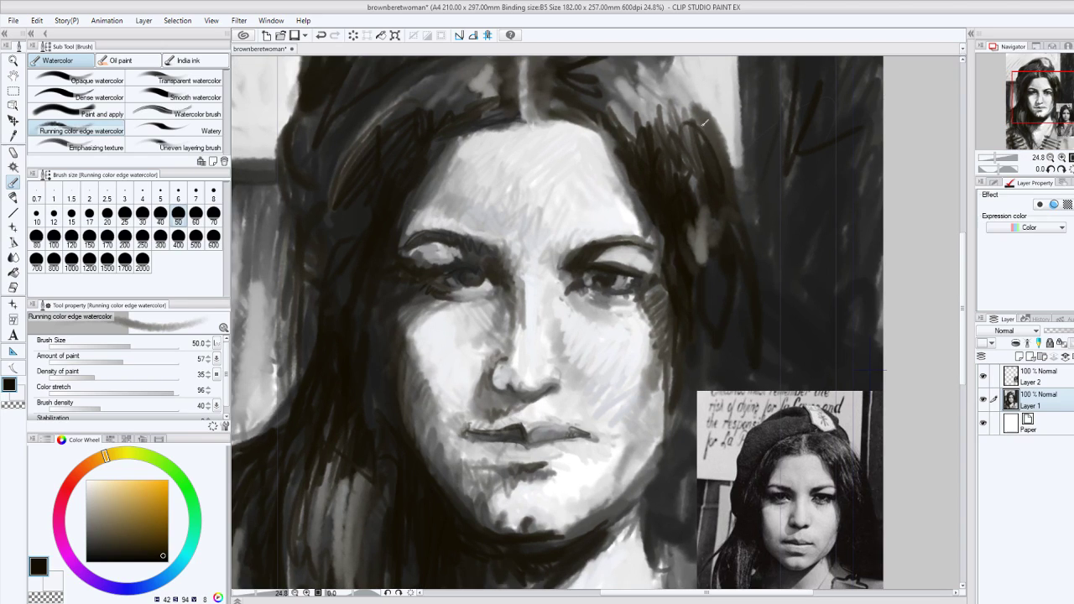
mouse_move(680, 79)
left_mouse_down()
mouse_move(717, 279)
mouse_move(689, 214)
left_mouse_up()
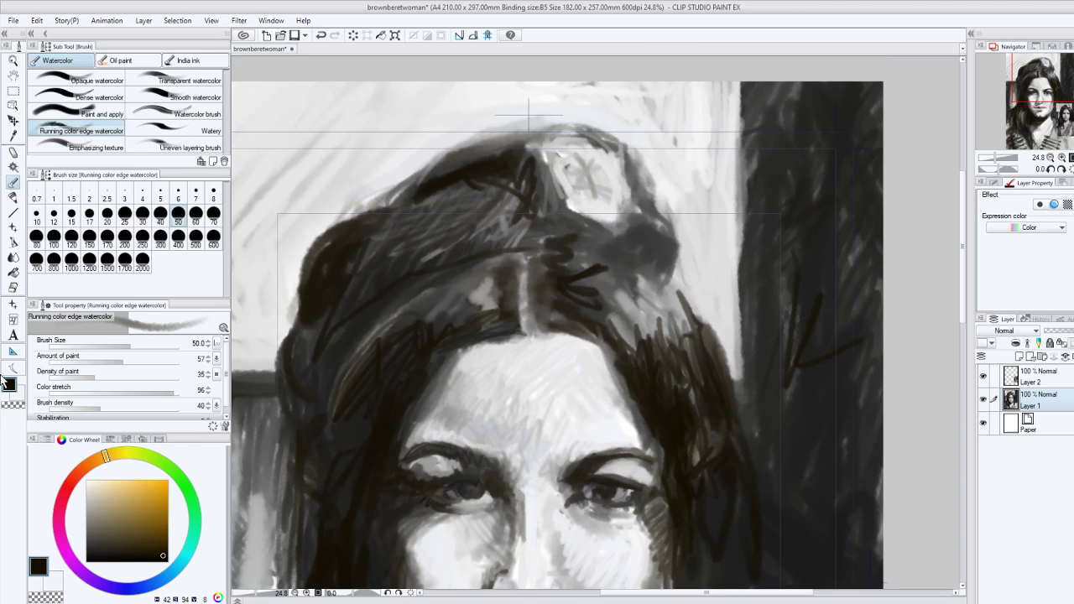
Paint near-white vertical streaks along the left edge of the dark background panel behind the woman.
left_click(12, 387)
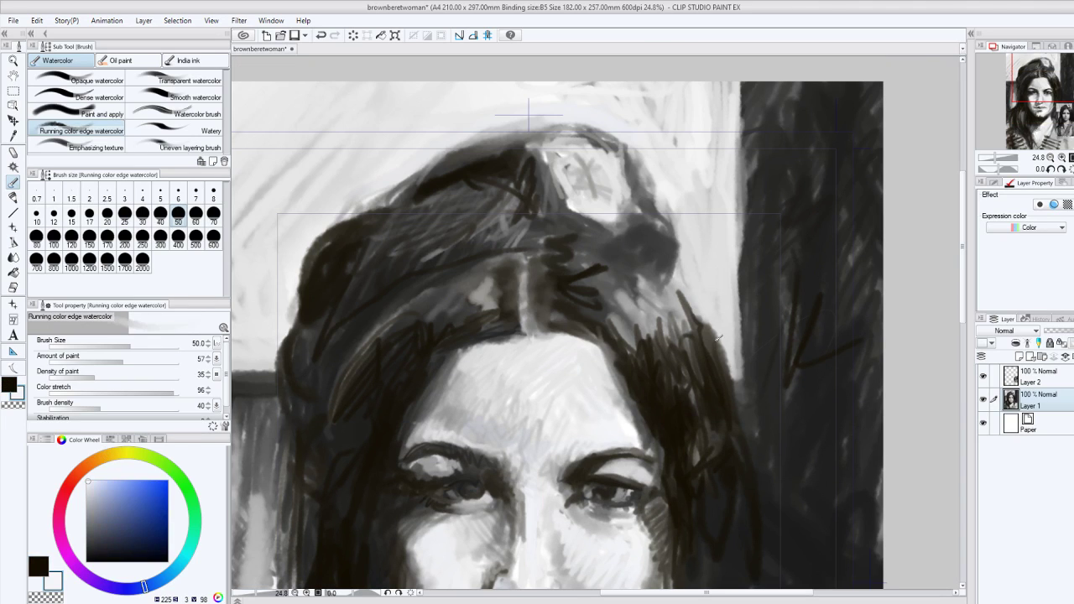
left_click_drag(767, 371, 763, 277)
left_click_drag(766, 280, 762, 240)
left_click_drag(770, 362, 761, 257)
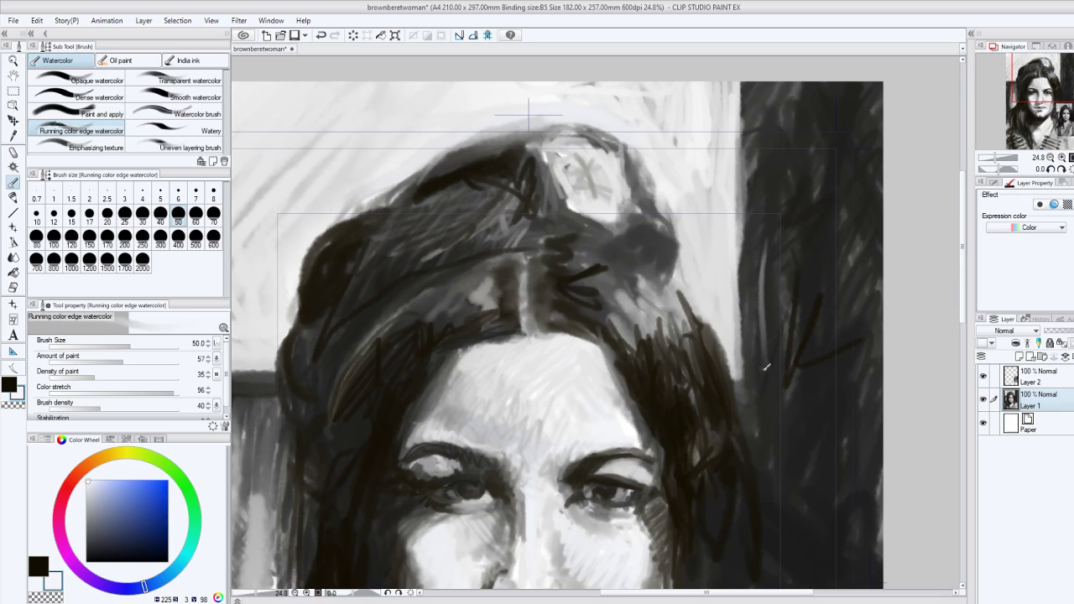
left_click_drag(765, 367, 765, 155)
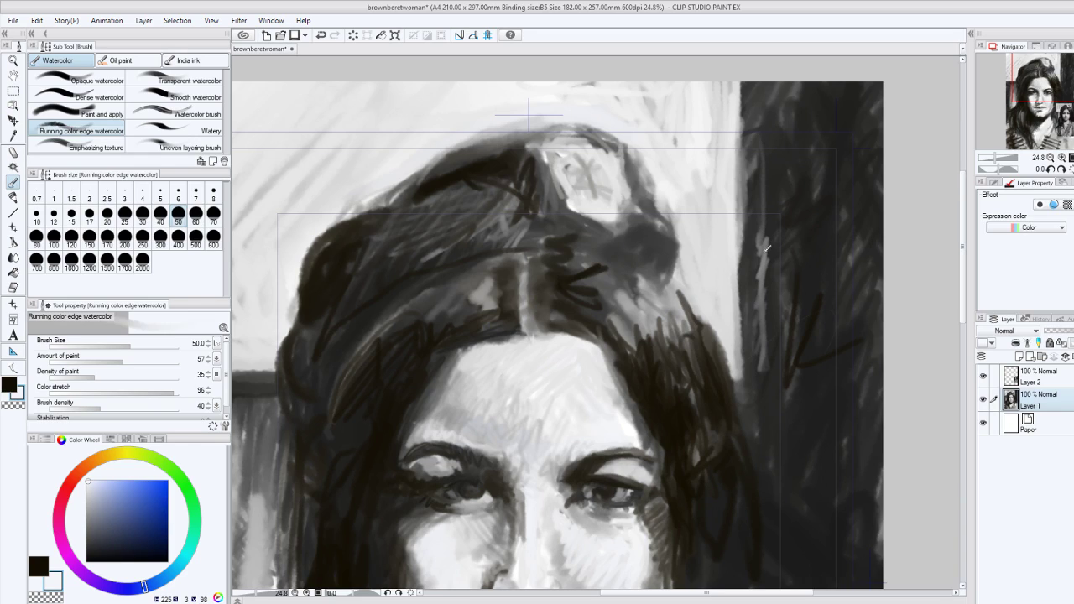
mouse_move(764, 246)
left_mouse_down()
mouse_move(758, 147)
mouse_move(771, 80)
left_mouse_up()
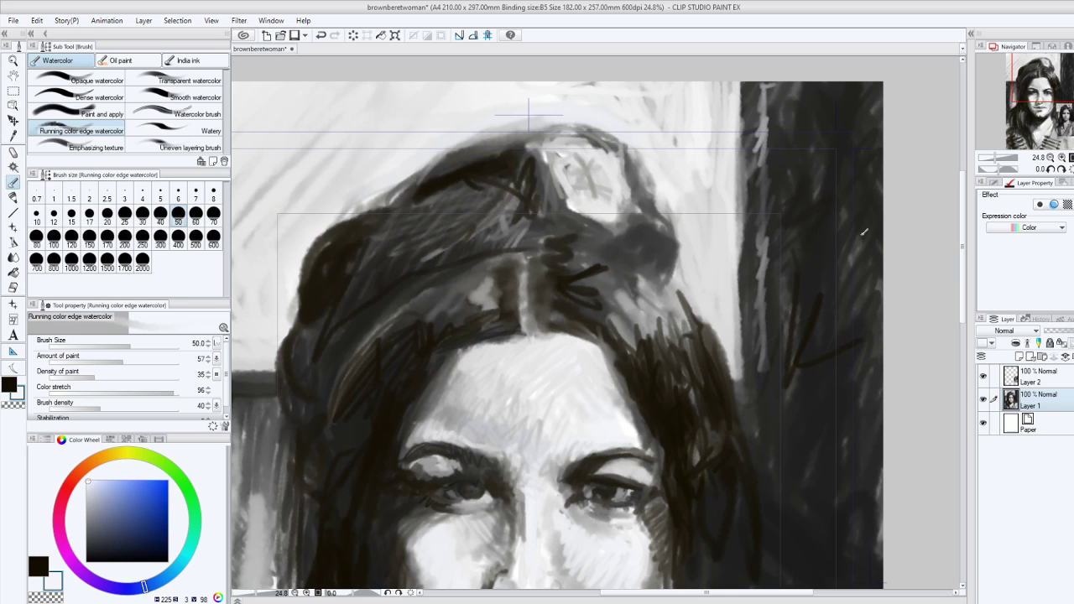
Paint light highlight strands into the hair below the beret, to the right of the forehead.
scroll(863, 231, "down", 3)
scroll(627, 232, "up", 3)
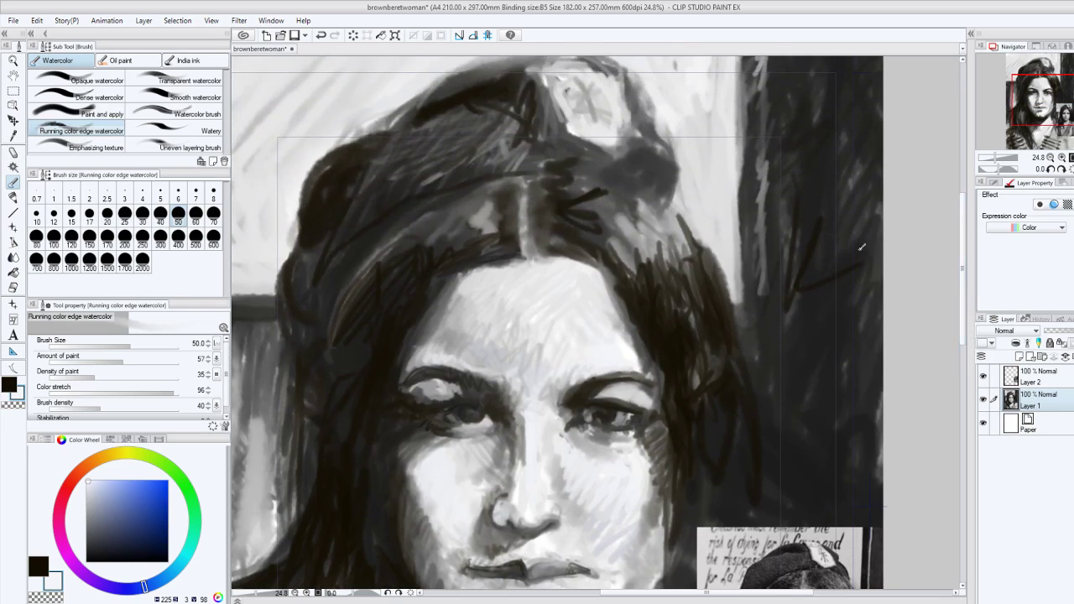
left_click_drag(635, 245, 645, 287)
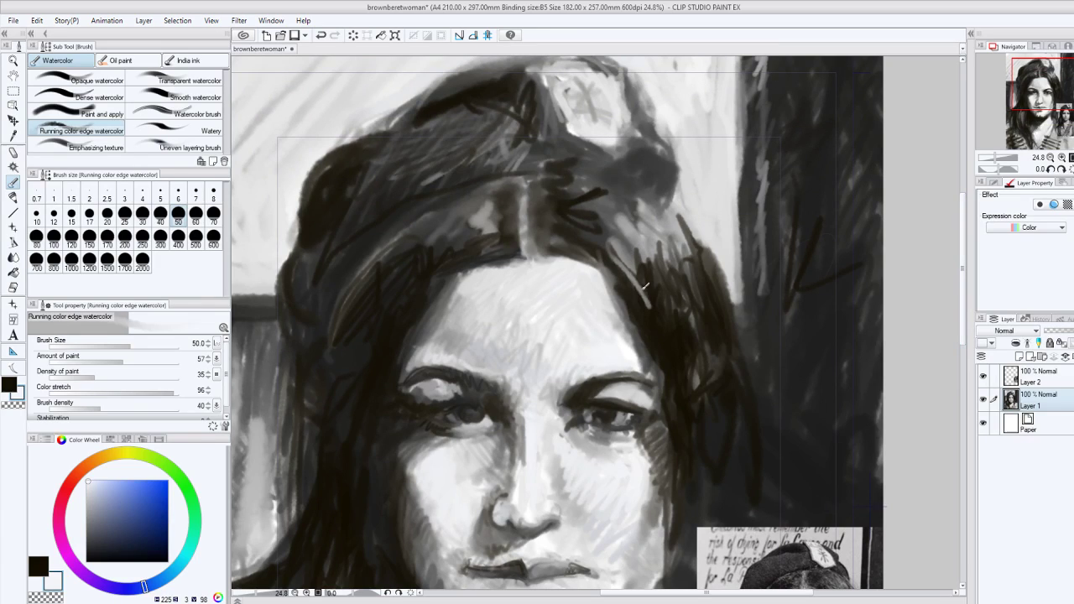
mouse_move(659, 200)
left_mouse_down()
mouse_move(628, 276)
mouse_move(645, 304)
mouse_move(636, 297)
left_mouse_up()
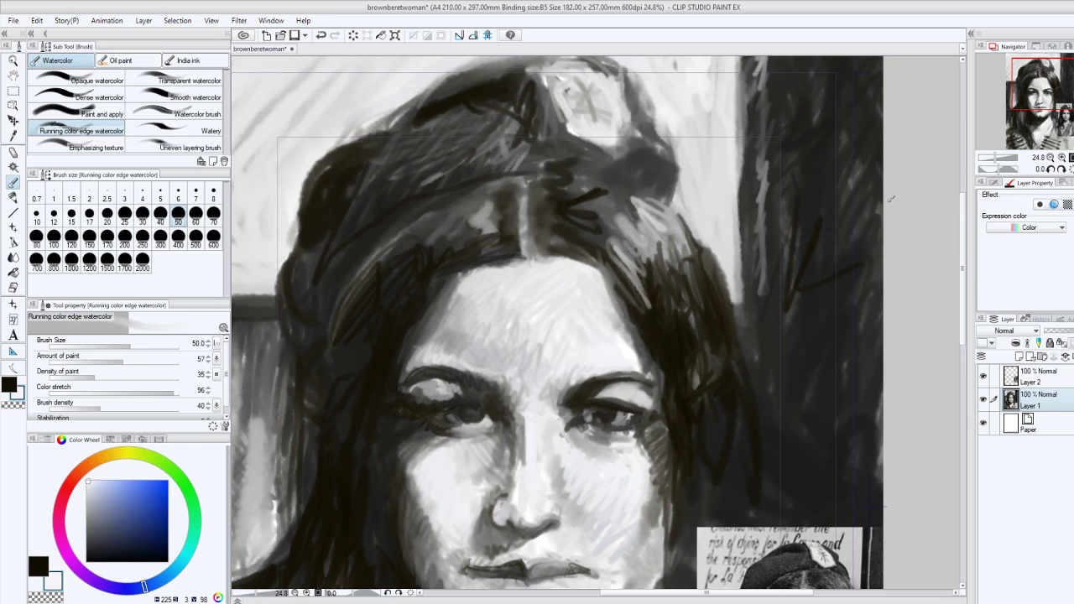
Shade the bridge of the nose and the area beside the right nostril with black.
scroll(891, 198, "down", 3)
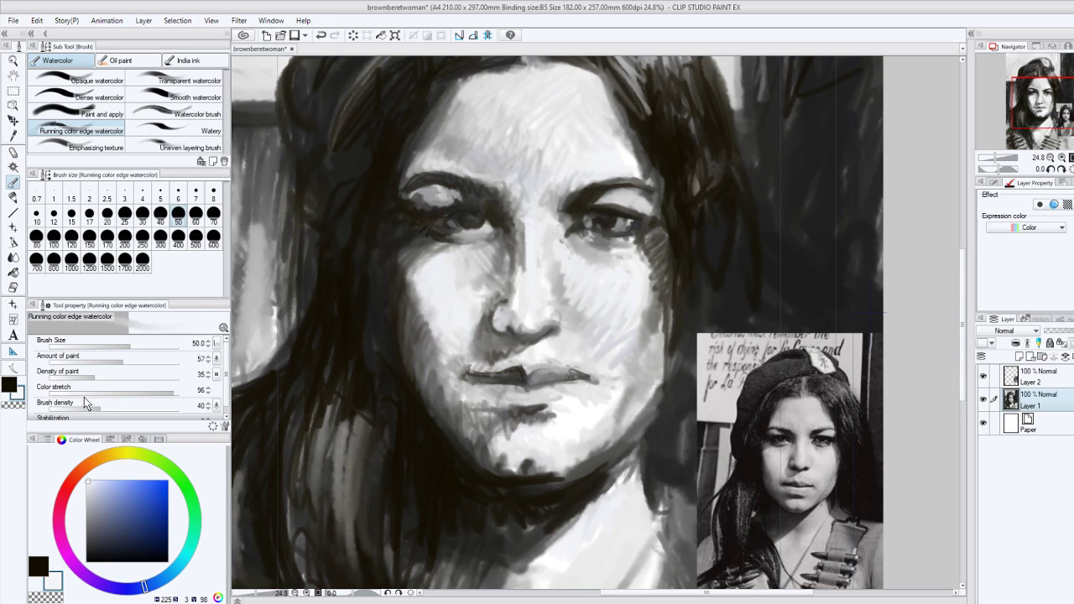
left_click(553, 241, "alt")
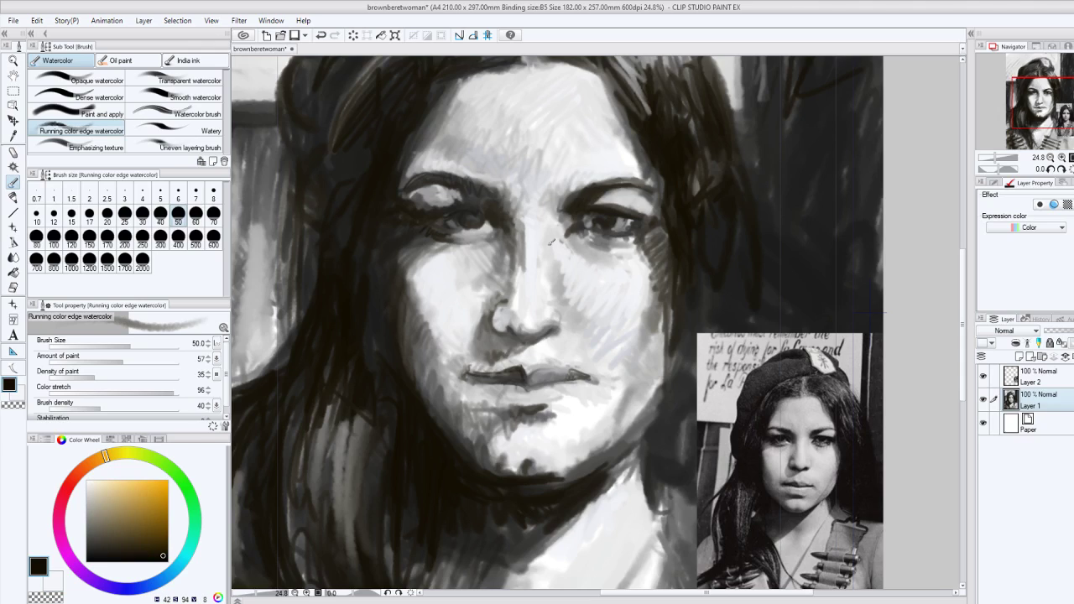
mouse_move(552, 241)
left_mouse_down()
mouse_move(539, 225)
mouse_move(554, 270)
left_mouse_up()
mouse_move(559, 302)
left_mouse_down()
mouse_move(564, 329)
mouse_move(564, 318)
mouse_move(588, 339)
left_mouse_up()
Lighten the outer edge of the right cheek and add a near-white touch to the right eye.
left_click(21, 396)
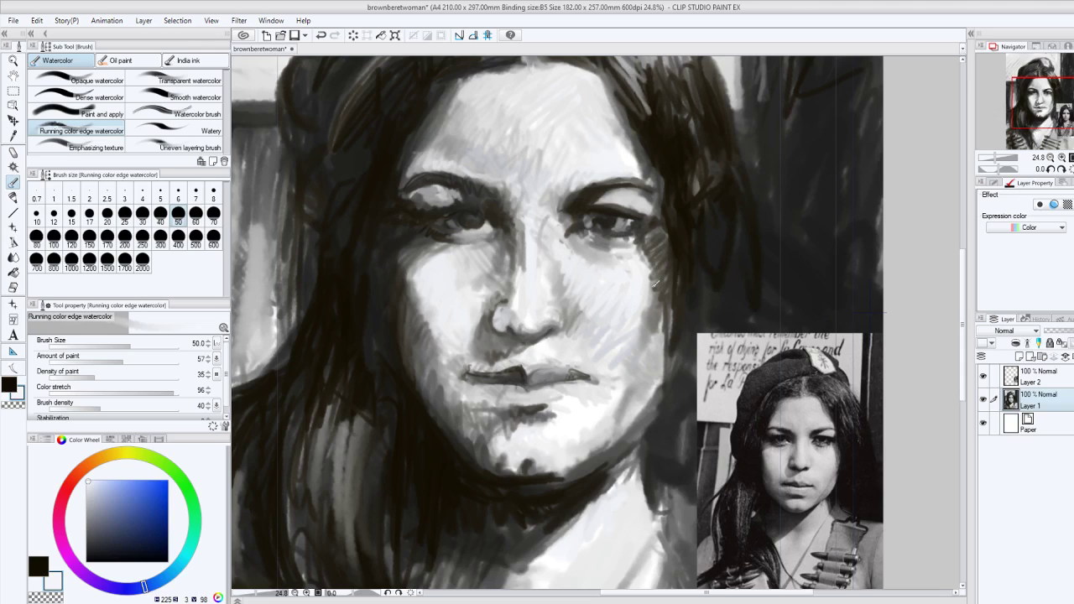
mouse_move(655, 284)
left_mouse_down()
mouse_move(631, 359)
mouse_move(657, 303)
left_mouse_up()
mouse_move(639, 259)
left_mouse_down()
mouse_move(656, 242)
mouse_move(653, 303)
left_mouse_up()
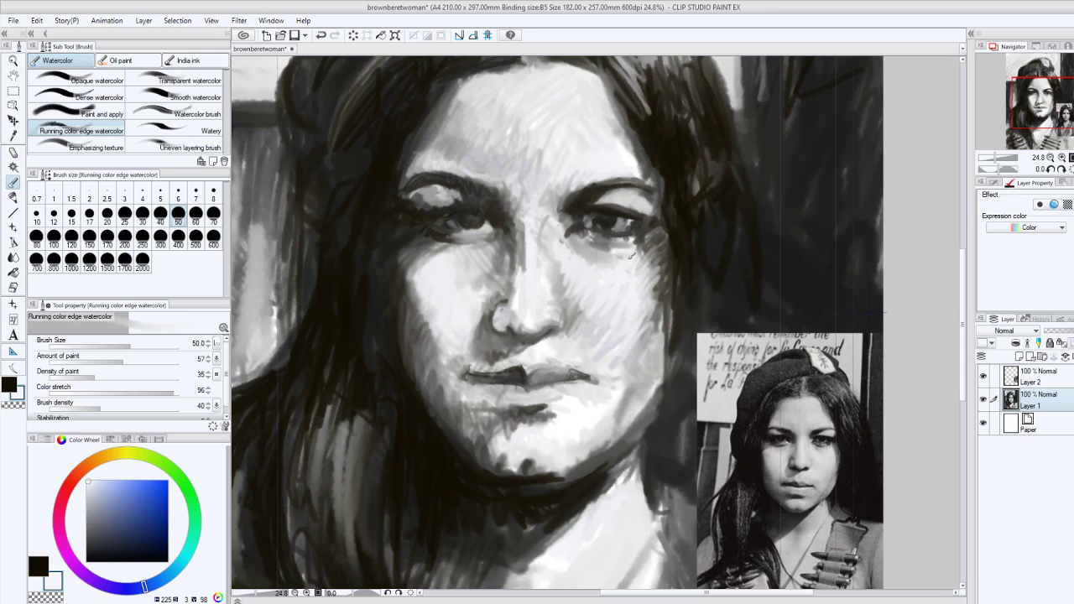
mouse_move(598, 220)
left_mouse_down()
mouse_move(612, 220)
mouse_move(597, 223)
left_mouse_up()
Define the right eye's iris and lids with black and shade the skin under the left eye.
left_click(606, 214, "alt")
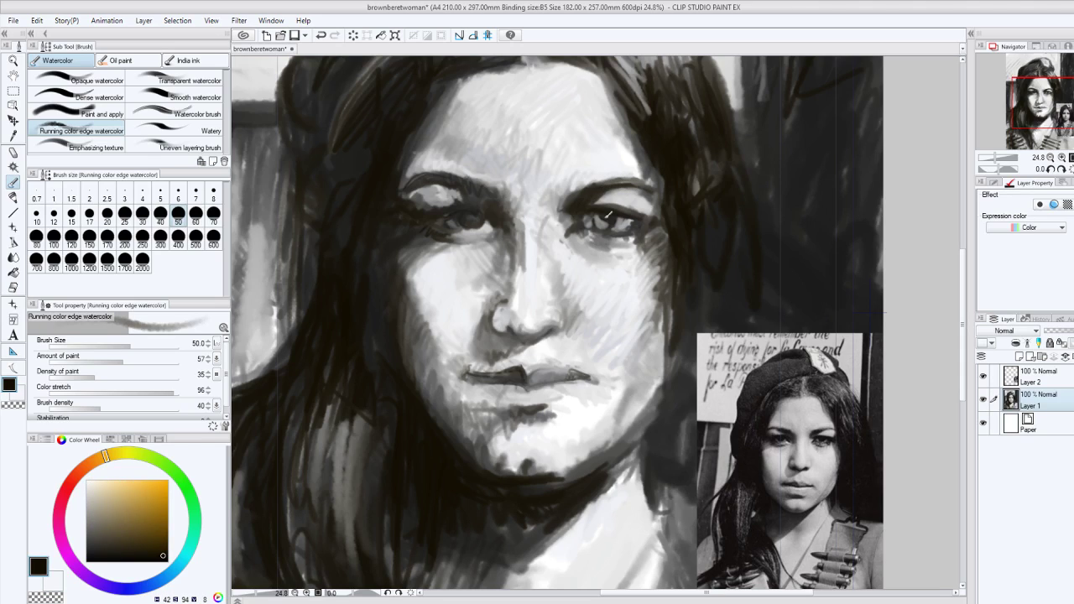
left_click_drag(607, 215, 599, 221)
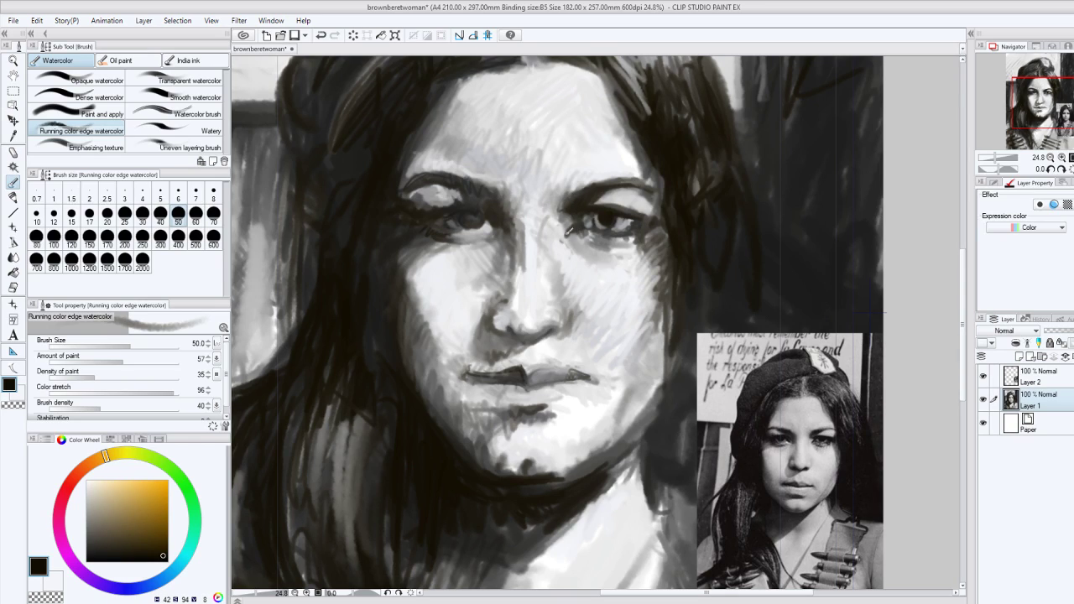
key("ctrl+z")
key("ctrl+y")
mouse_move(452, 245)
left_mouse_down()
mouse_move(419, 267)
mouse_move(418, 238)
left_mouse_up()
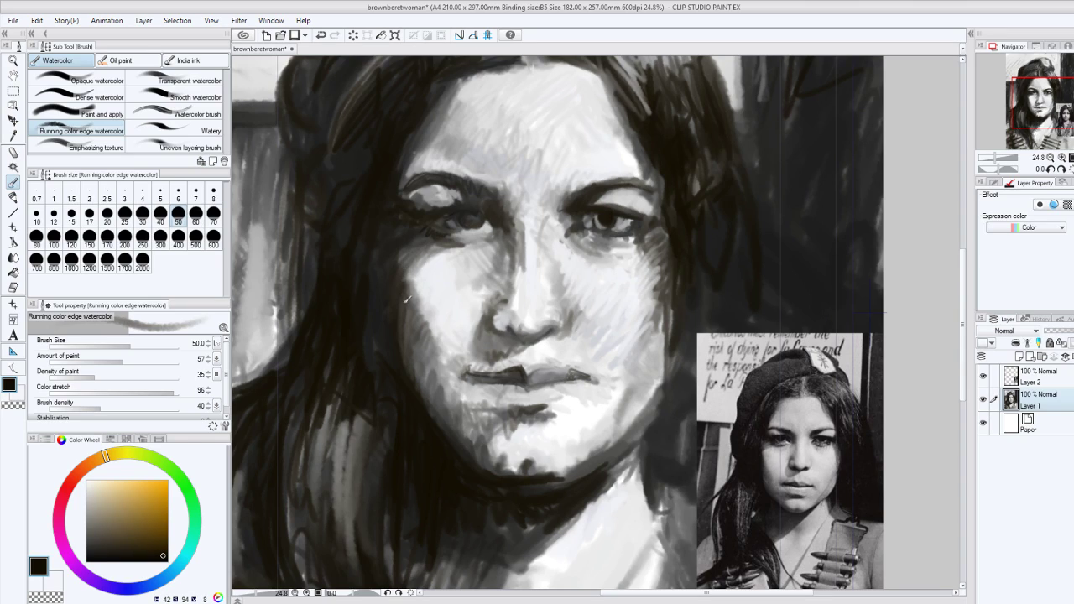
Shade the left cheek's edge with black and darken the lips and the shadow under the lower lip.
left_click_drag(407, 314, 411, 327)
left_click_drag(440, 370, 460, 370)
left_click_drag(542, 373, 581, 368)
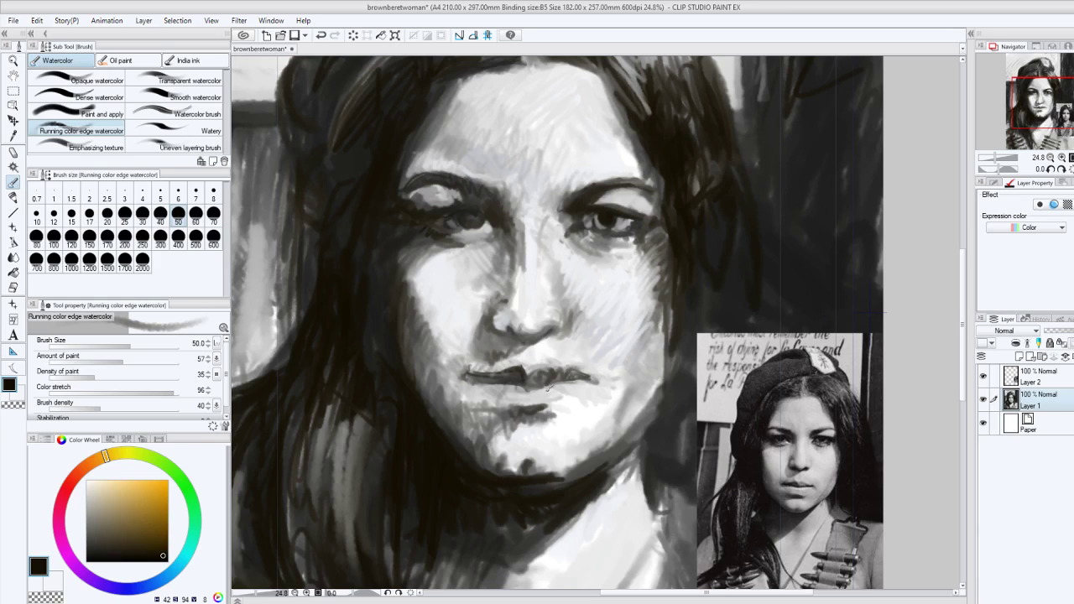
mouse_move(554, 405)
left_mouse_down()
mouse_move(572, 395)
mouse_move(495, 391)
mouse_move(492, 401)
mouse_move(512, 409)
mouse_move(487, 404)
left_mouse_up()
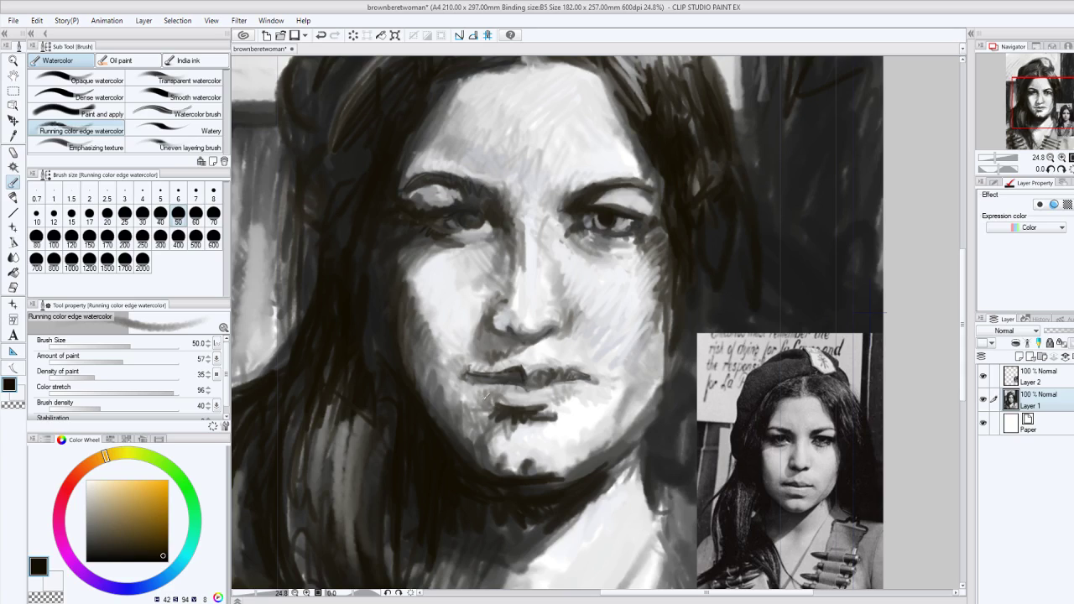
Break up the shadow below the lower lip with near-white and shade the chin and right mouth corner with black.
left_click(18, 392)
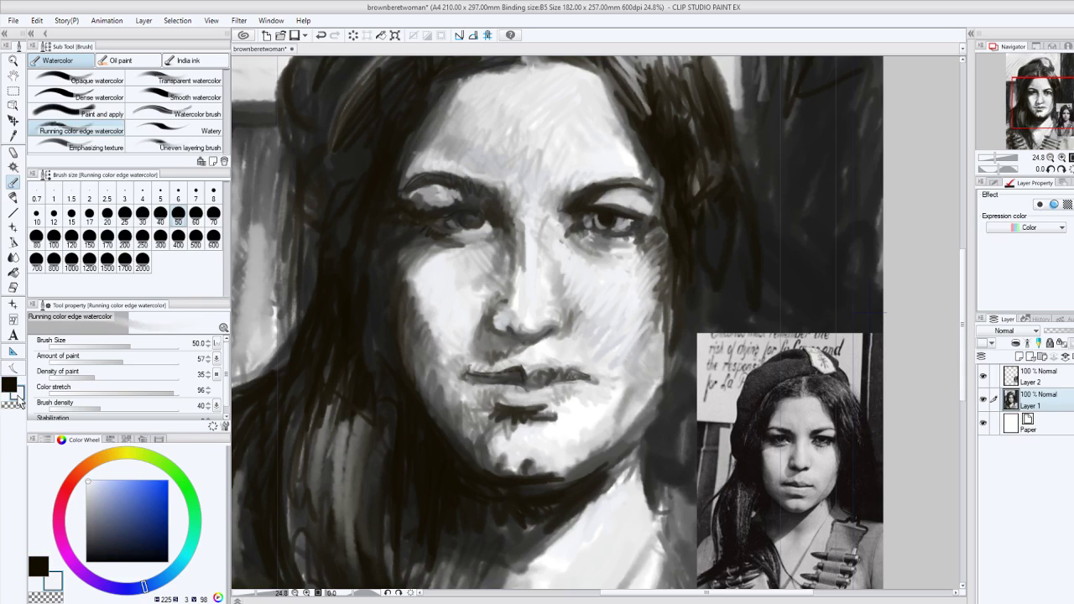
mouse_move(554, 416)
left_mouse_down()
mouse_move(515, 411)
mouse_move(507, 433)
mouse_move(533, 422)
left_mouse_up()
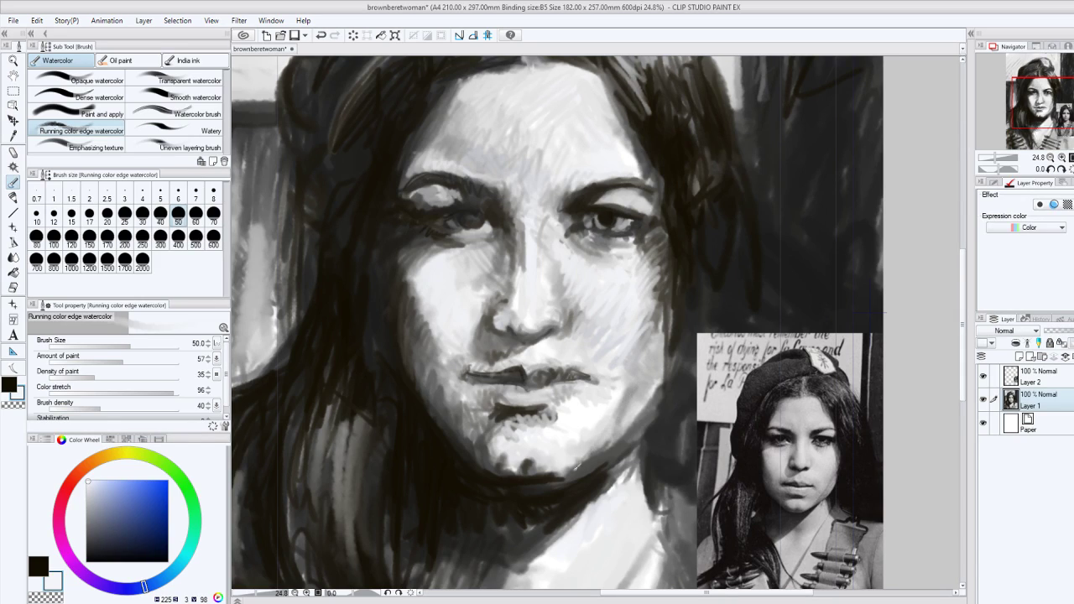
left_click(10, 385)
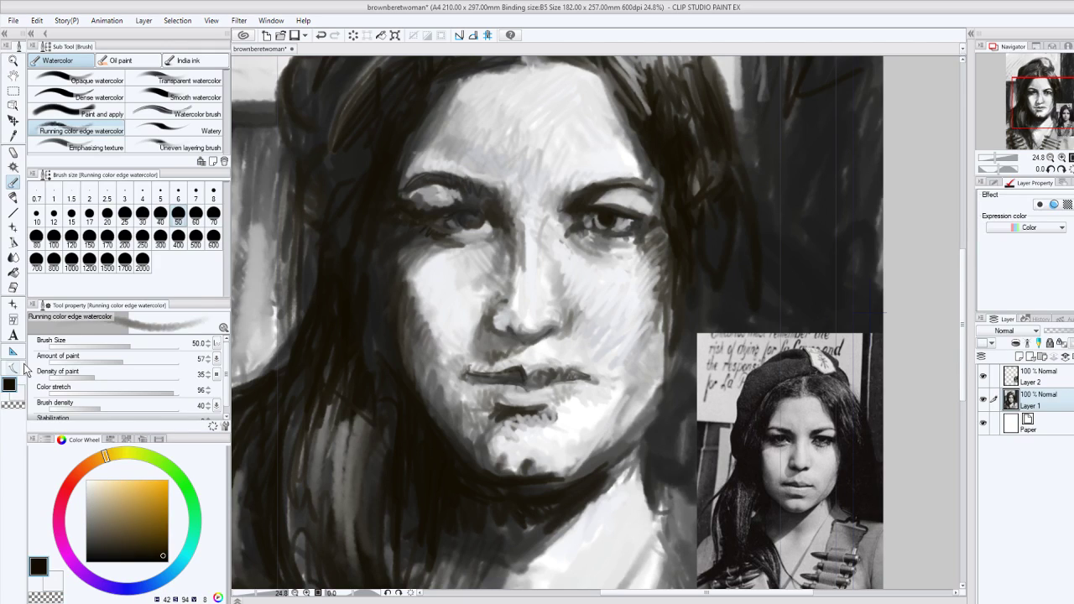
mouse_move(555, 478)
left_mouse_down()
mouse_move(589, 450)
mouse_move(635, 312)
left_mouse_up()
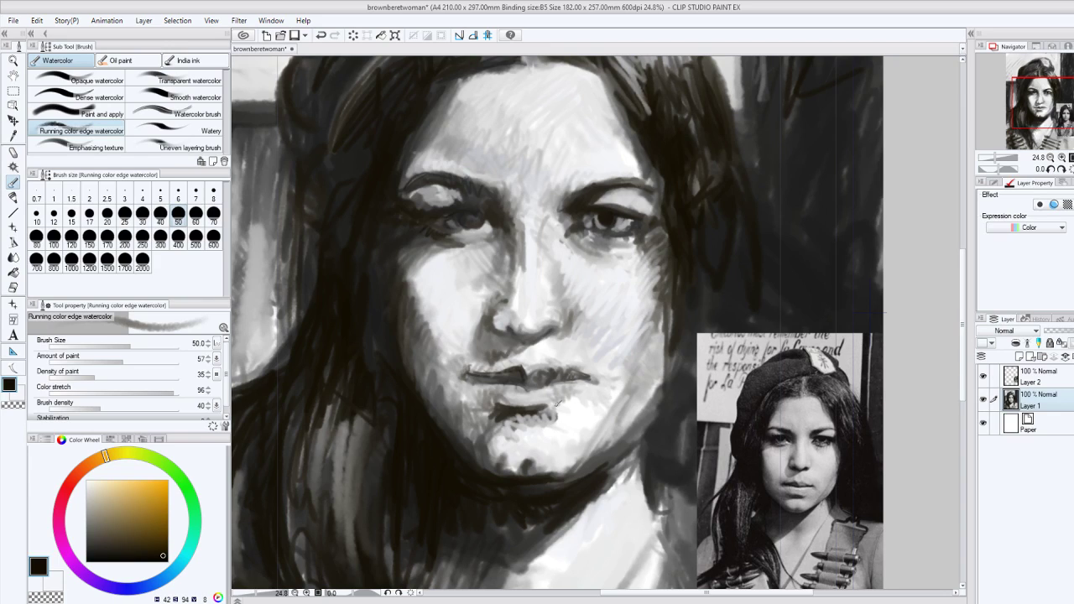
left_click_drag(558, 402, 569, 426)
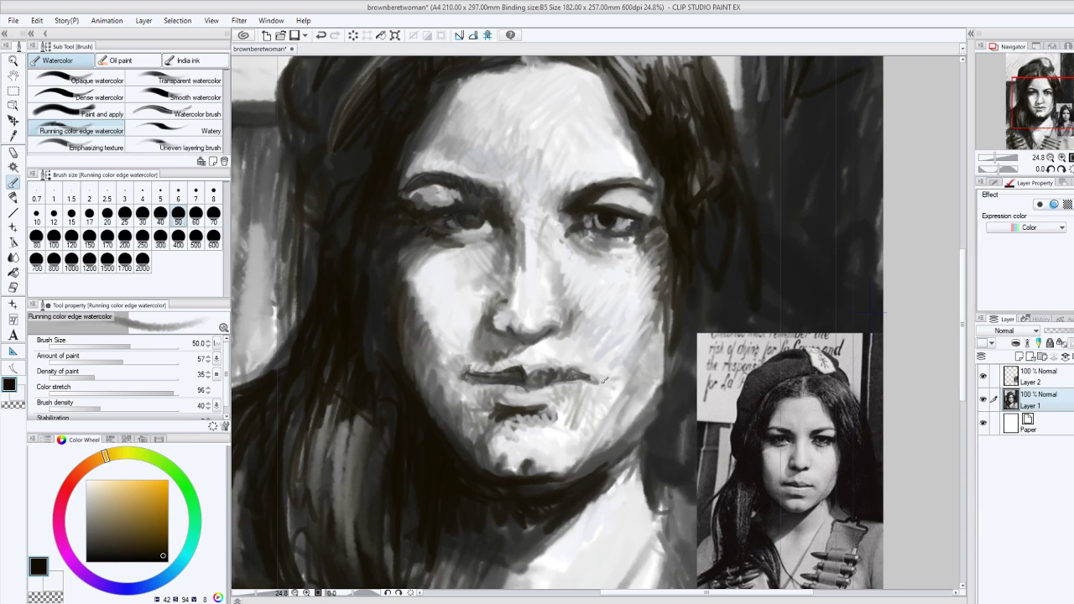
left_click_drag(592, 369, 574, 363)
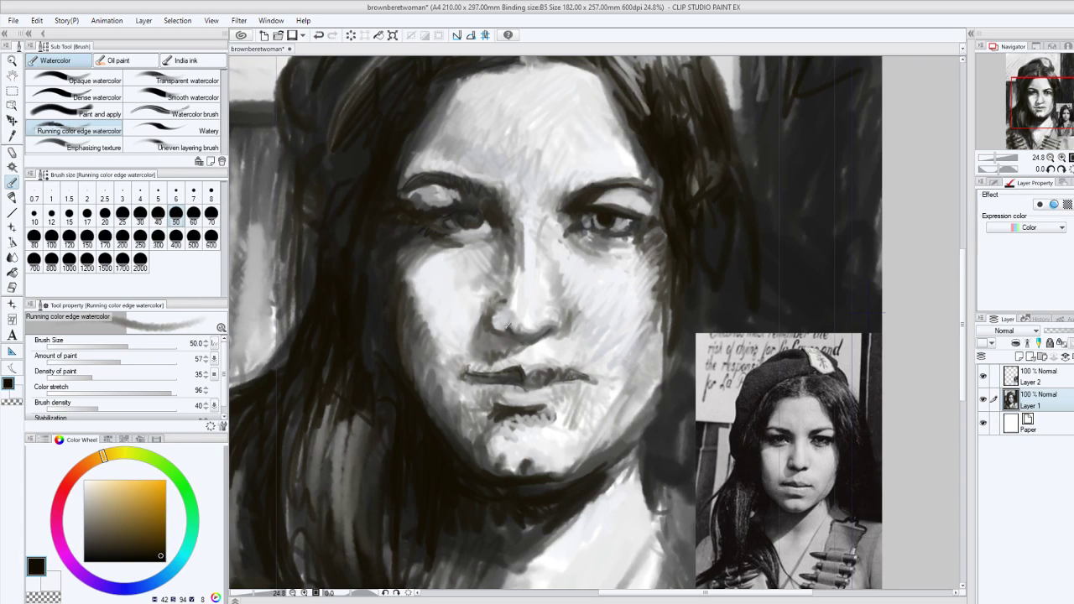
left_click_drag(601, 396, 565, 438)
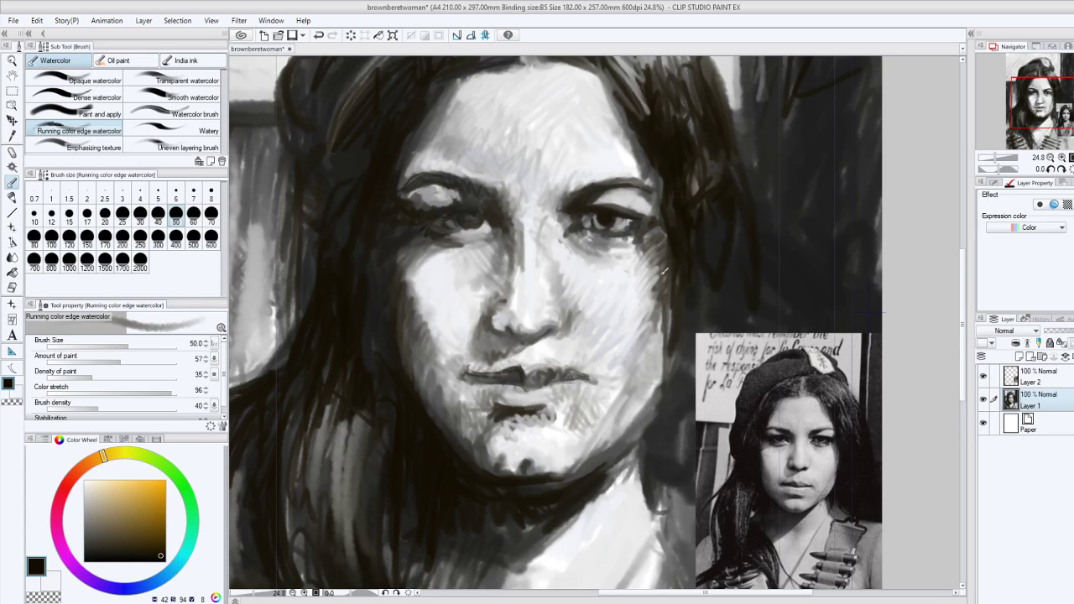
Shade the right cheek and jawline contour with long black strokes from the cheekbone to the jaw.
left_click_drag(663, 302, 611, 400)
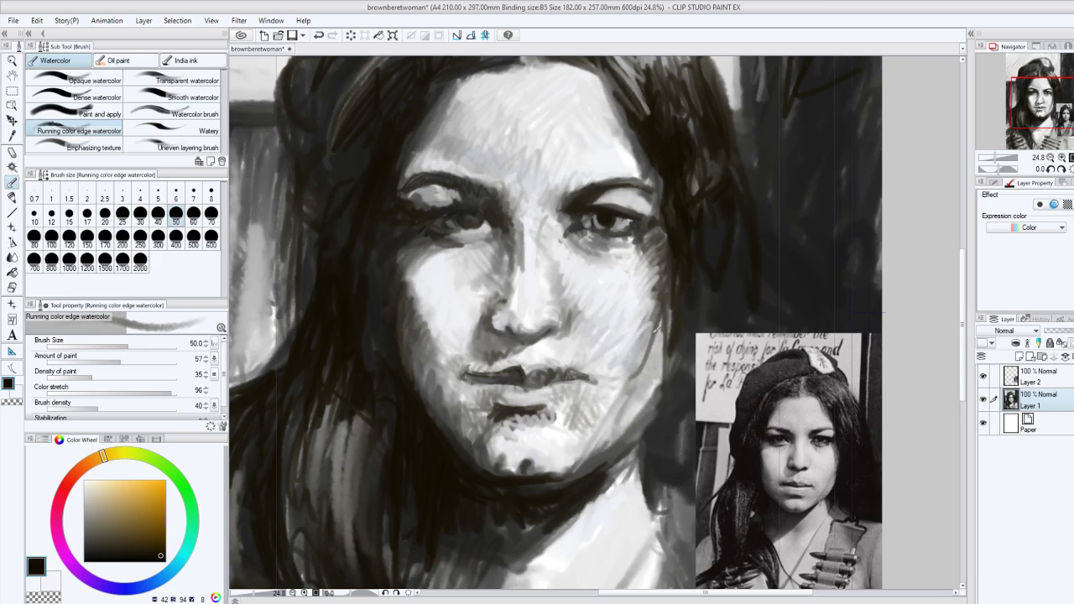
left_click_drag(657, 327, 646, 345)
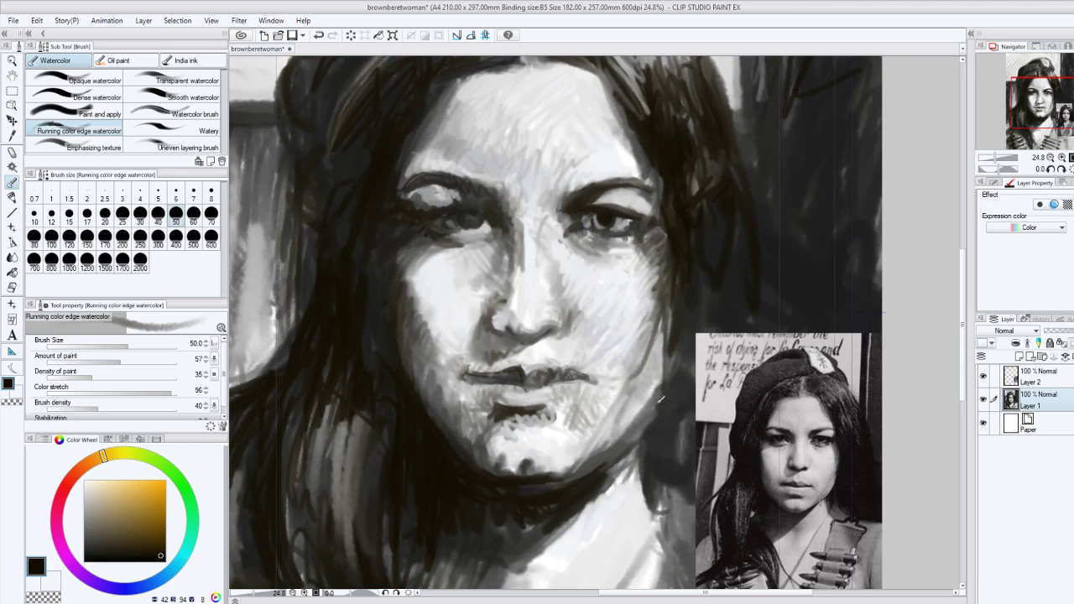
left_click_drag(638, 401, 661, 380)
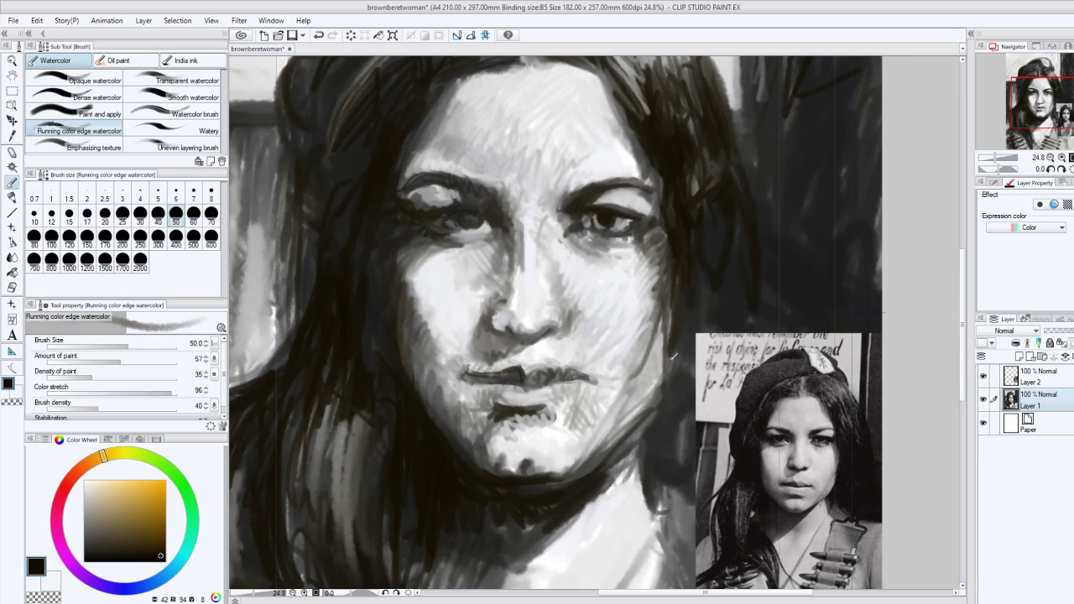
Move the reference photo on Layer 2 to the lower left of the canvas and lock that layer.
scroll(673, 357, "down", 3)
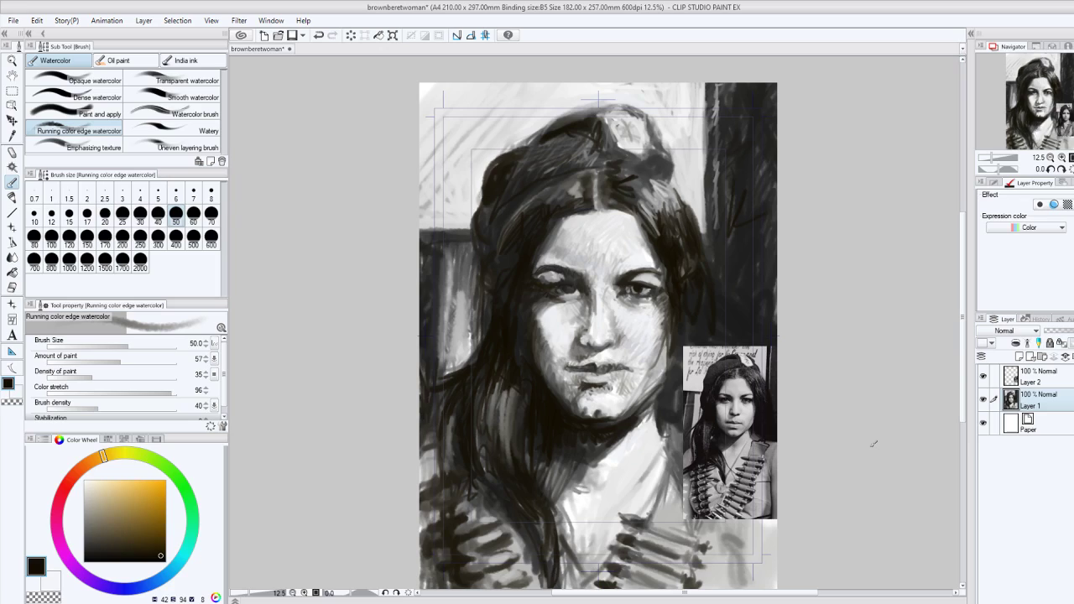
left_click(1034, 376)
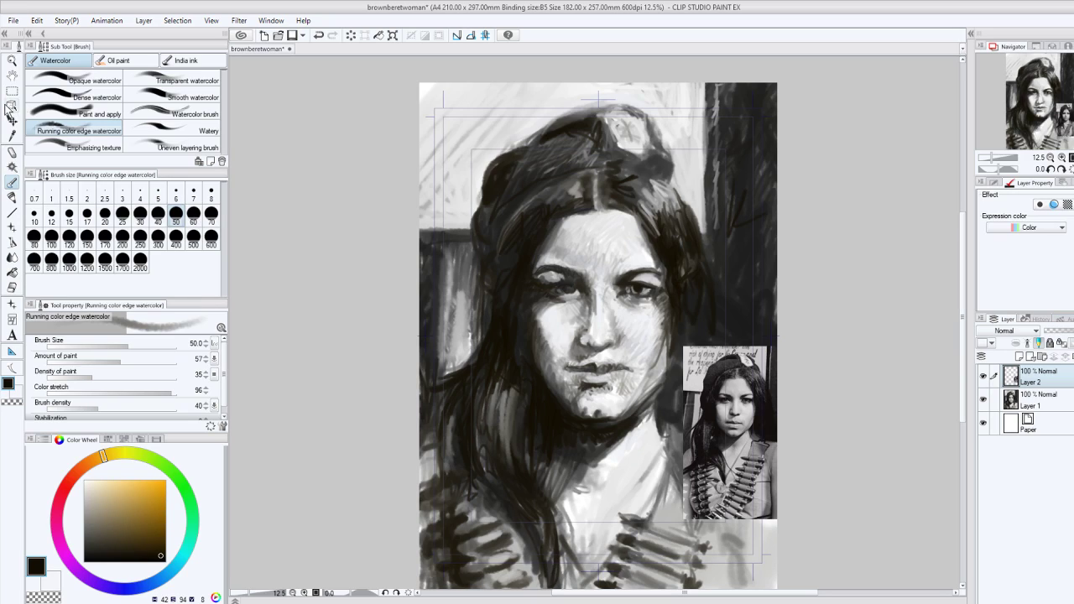
left_click(12, 120)
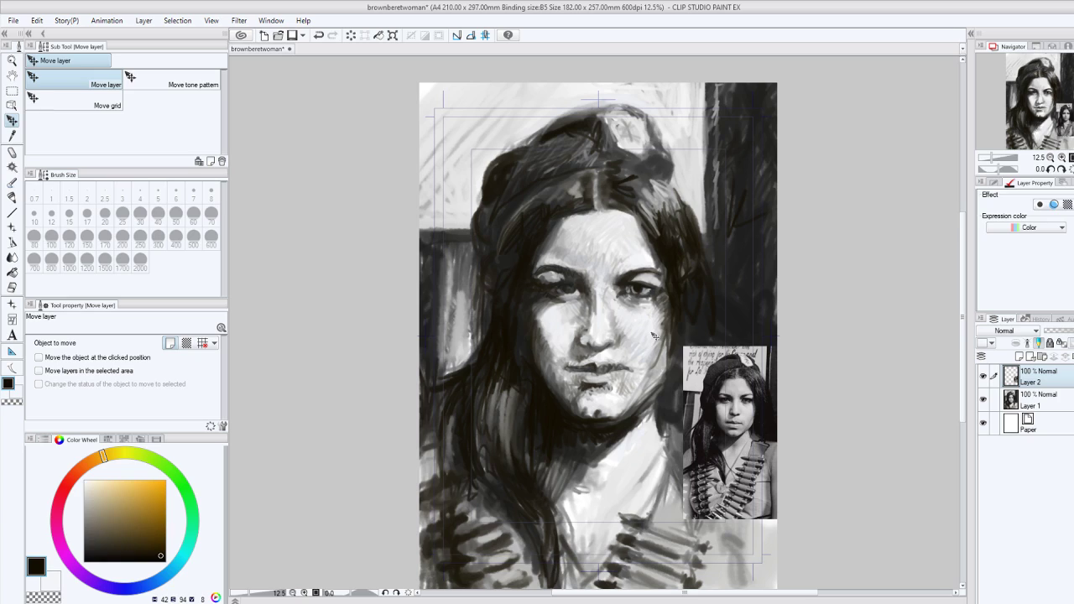
left_click_drag(654, 336, 457, 431)
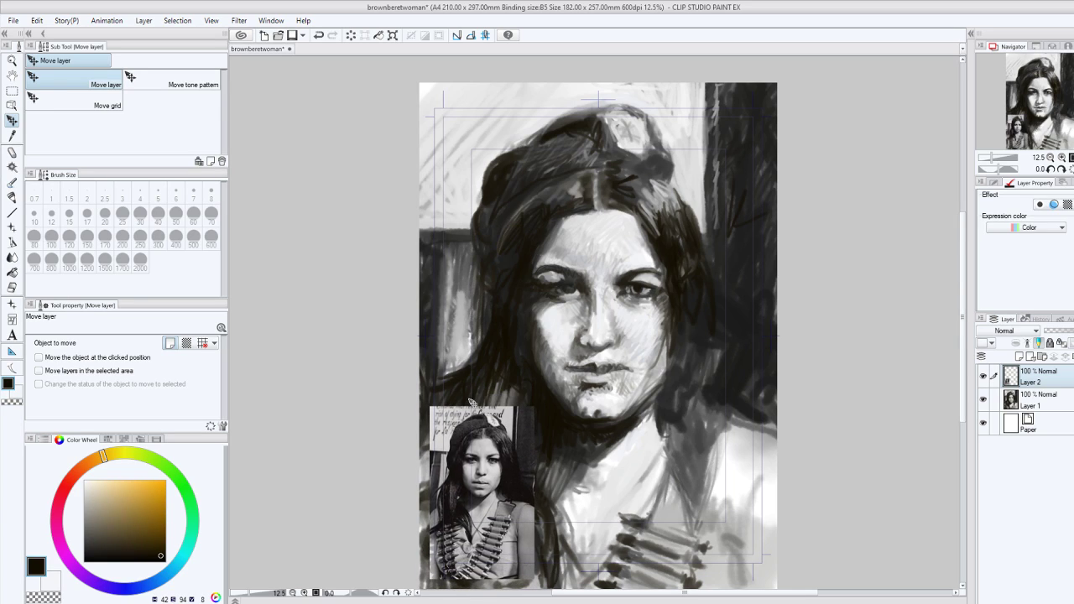
left_click(1050, 344)
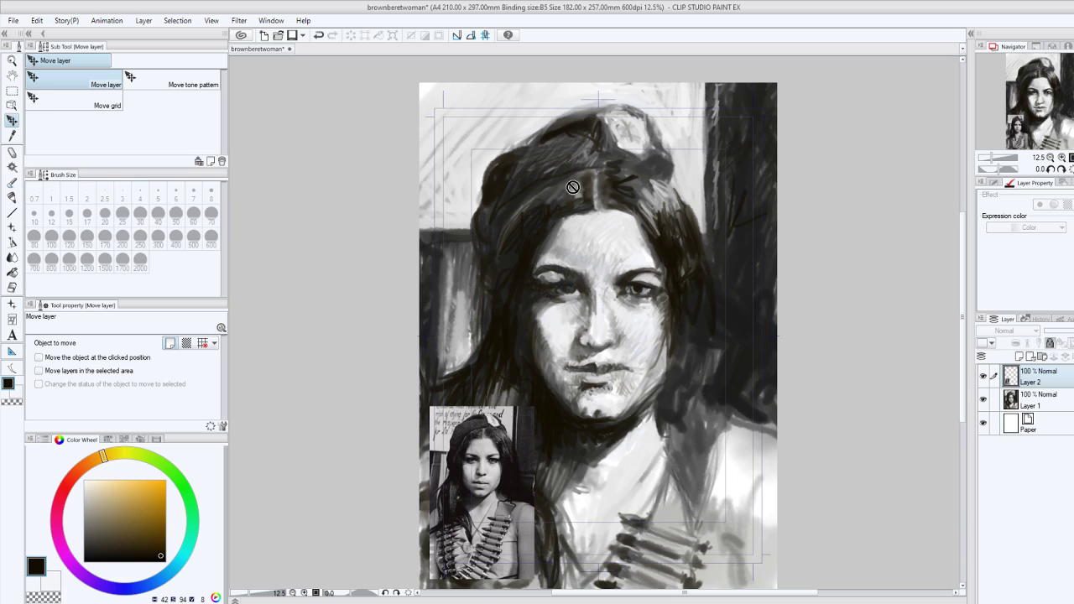
Paint black hatching strokes over the right shoulder on Layer 1 with the Running color edge watercolor brush.
left_click(12, 198)
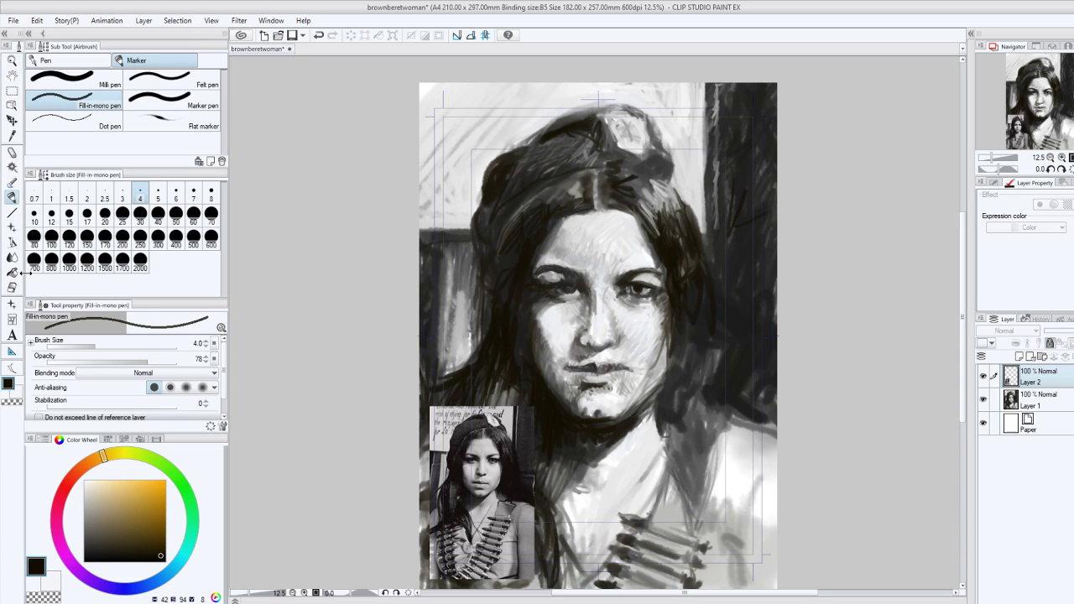
left_click(13, 183)
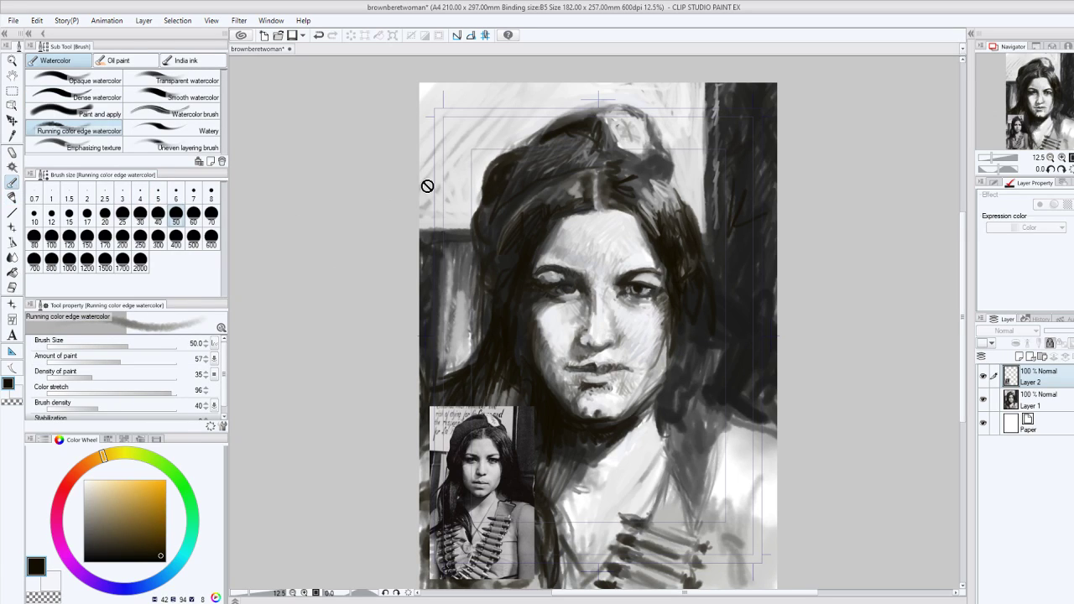
key("alt+bracketleft")
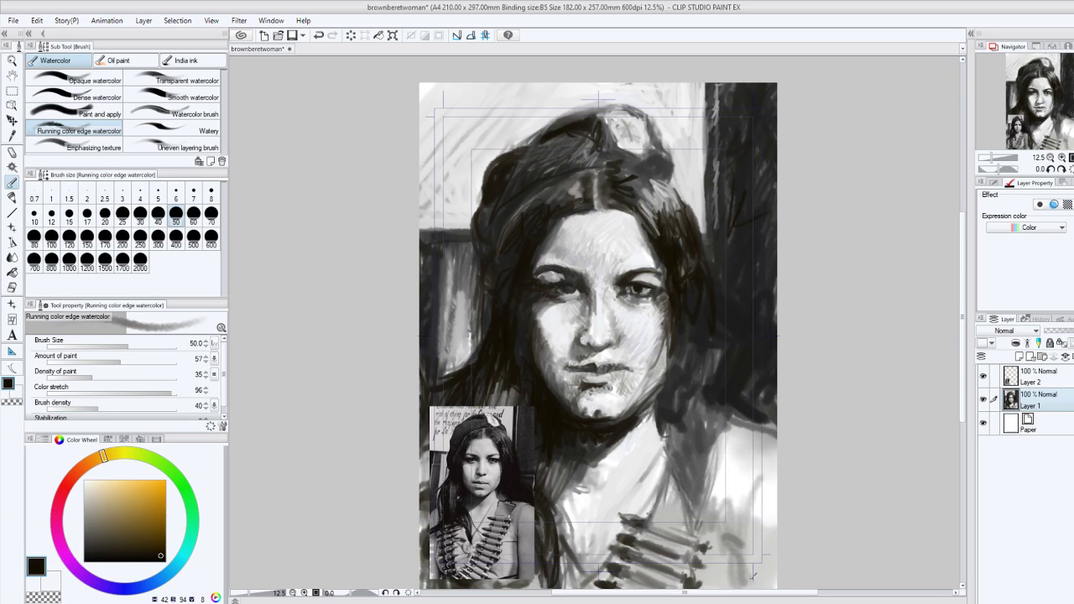
left_click_drag(742, 489, 745, 573)
left_click_drag(739, 464, 720, 514)
mouse_move(735, 443)
left_mouse_down()
mouse_move(720, 501)
mouse_move(722, 486)
left_mouse_up()
left_click_drag(736, 430, 714, 495)
left_click_drag(742, 430, 723, 483)
mouse_move(742, 430)
left_mouse_down()
mouse_move(705, 523)
mouse_move(729, 478)
mouse_move(723, 514)
mouse_move(734, 470)
left_mouse_up()
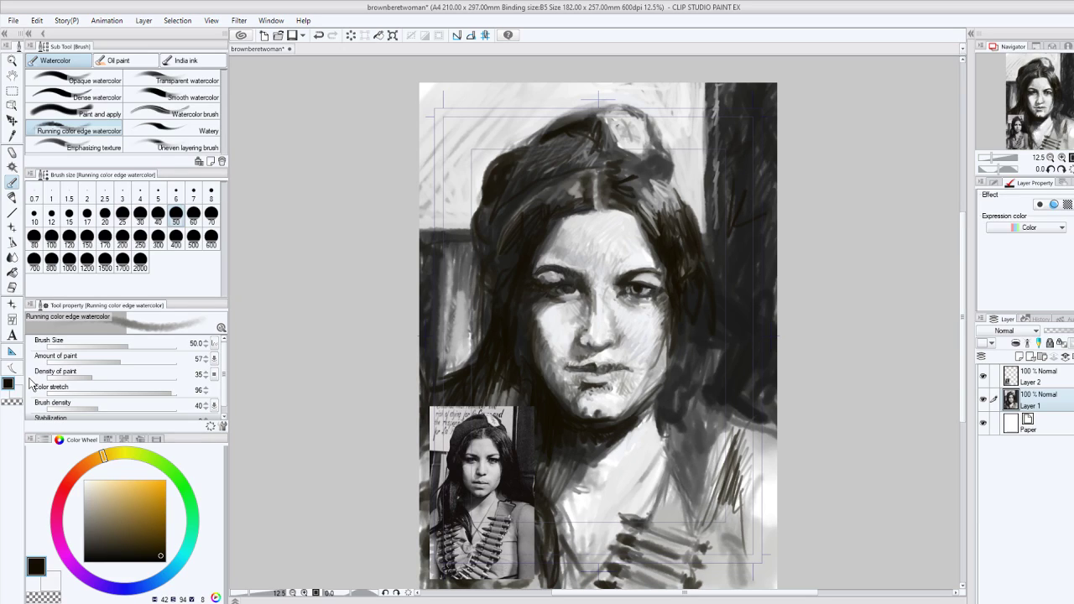
Soften the shoulder hatching with near-white at brush size 100 and shade the shirt from shoulder to neck in black.
key("x")
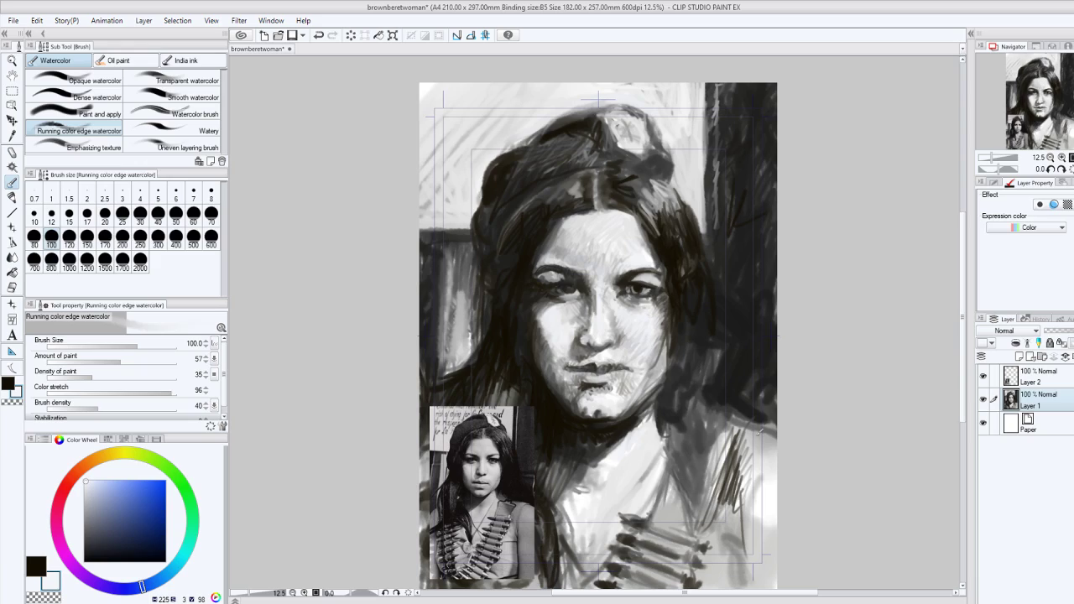
mouse_move(727, 515)
left_mouse_down()
mouse_move(721, 495)
mouse_move(753, 425)
left_mouse_up()
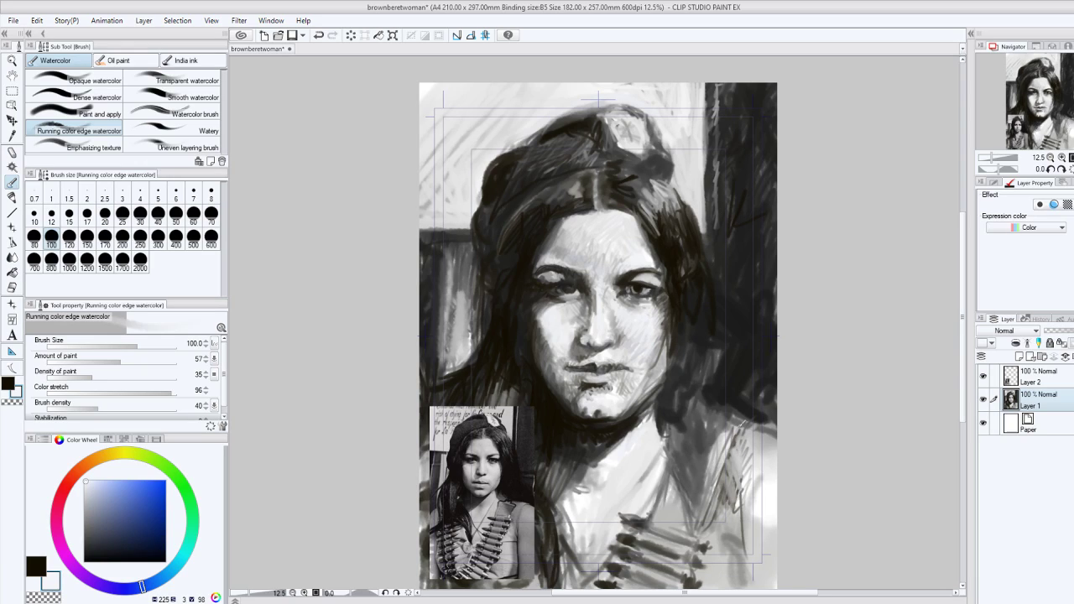
key("x")
mouse_move(725, 484)
left_mouse_down()
mouse_move(710, 464)
mouse_move(732, 431)
left_mouse_up()
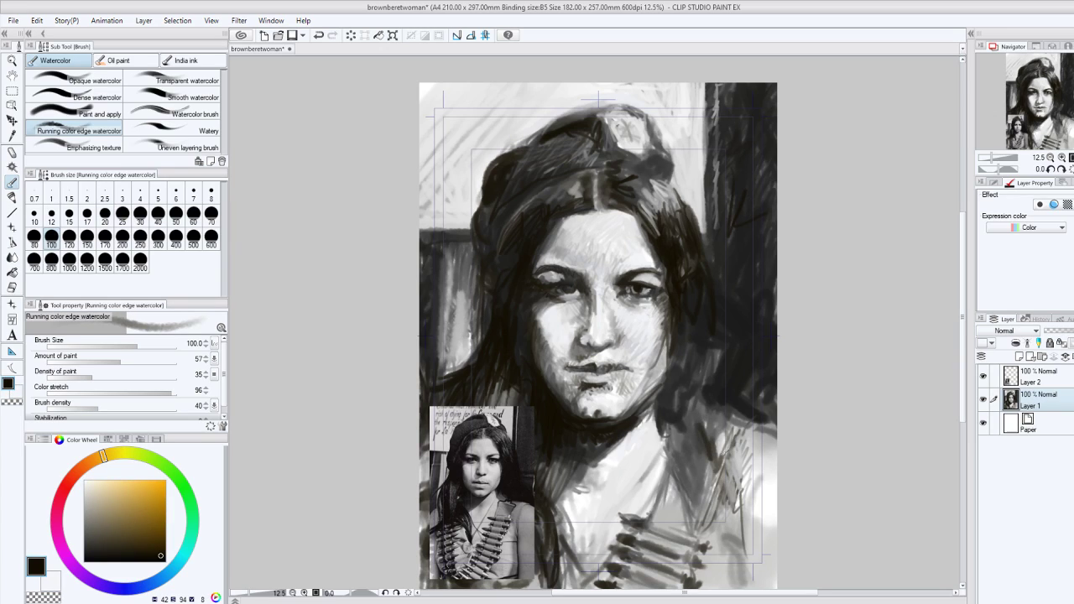
mouse_move(717, 475)
left_mouse_down()
mouse_move(692, 437)
mouse_move(667, 449)
mouse_move(679, 440)
mouse_move(701, 449)
mouse_move(737, 413)
mouse_move(685, 384)
mouse_move(698, 438)
mouse_move(678, 416)
mouse_move(716, 426)
mouse_move(678, 407)
mouse_move(734, 409)
mouse_move(685, 415)
mouse_move(635, 460)
mouse_move(612, 453)
mouse_move(627, 435)
mouse_move(604, 465)
mouse_move(617, 457)
mouse_move(620, 426)
left_mouse_up()
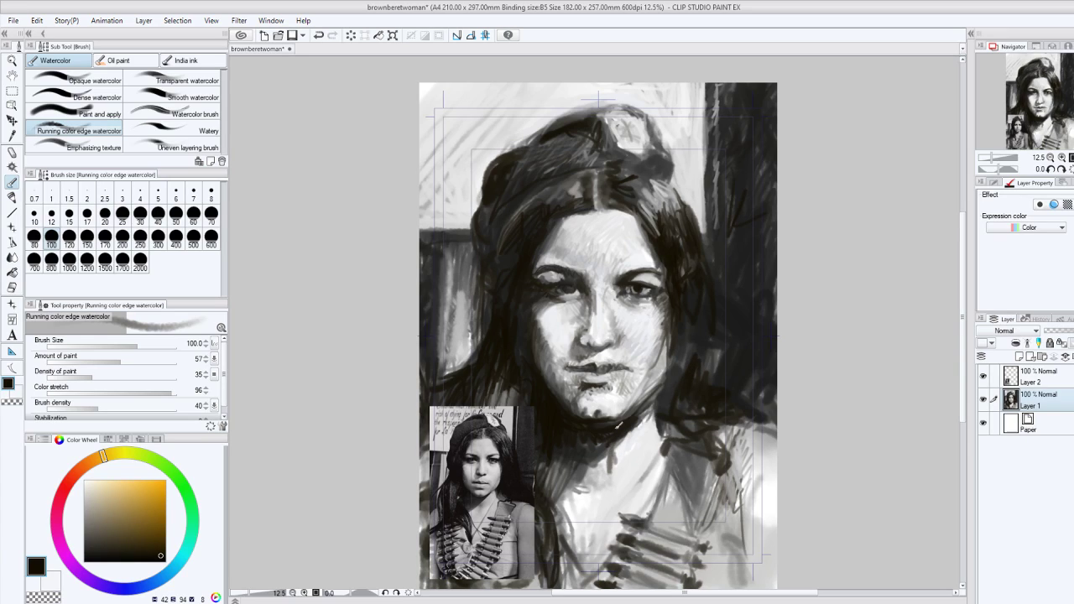
Undo the last stroke and darken the hair around the center parting with black at brush size 100.
key("ctrl+z")
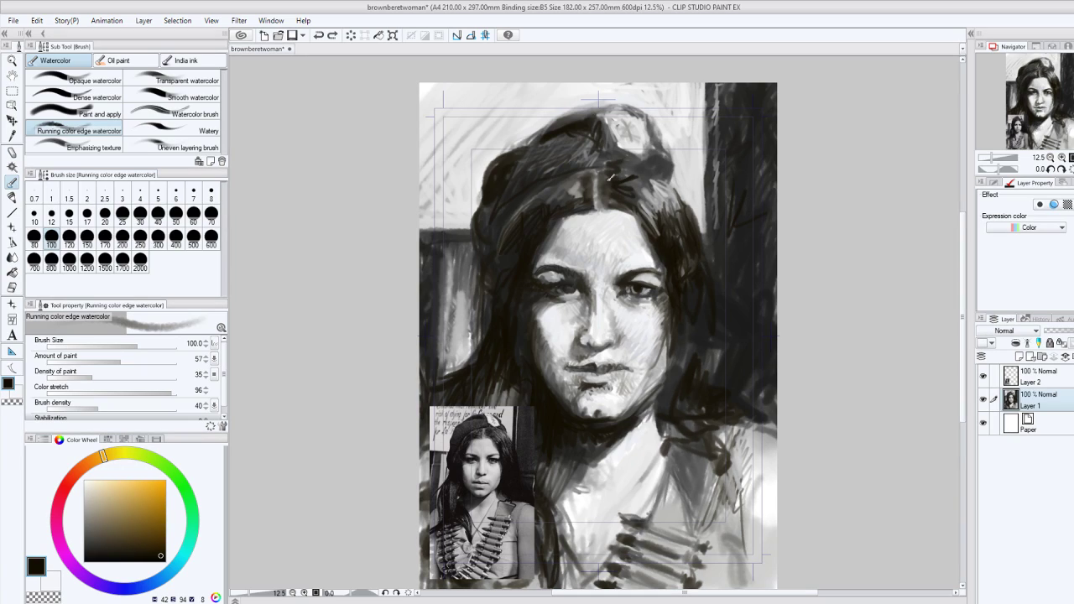
mouse_move(611, 177)
left_mouse_down()
mouse_move(662, 182)
mouse_move(625, 204)
left_mouse_up()
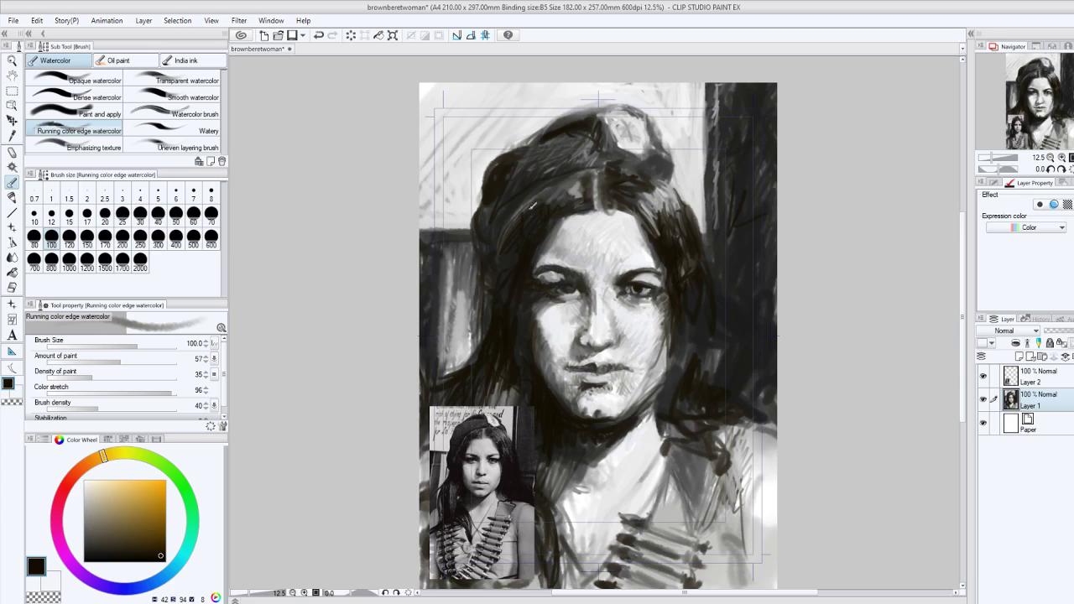
left_click(15, 392)
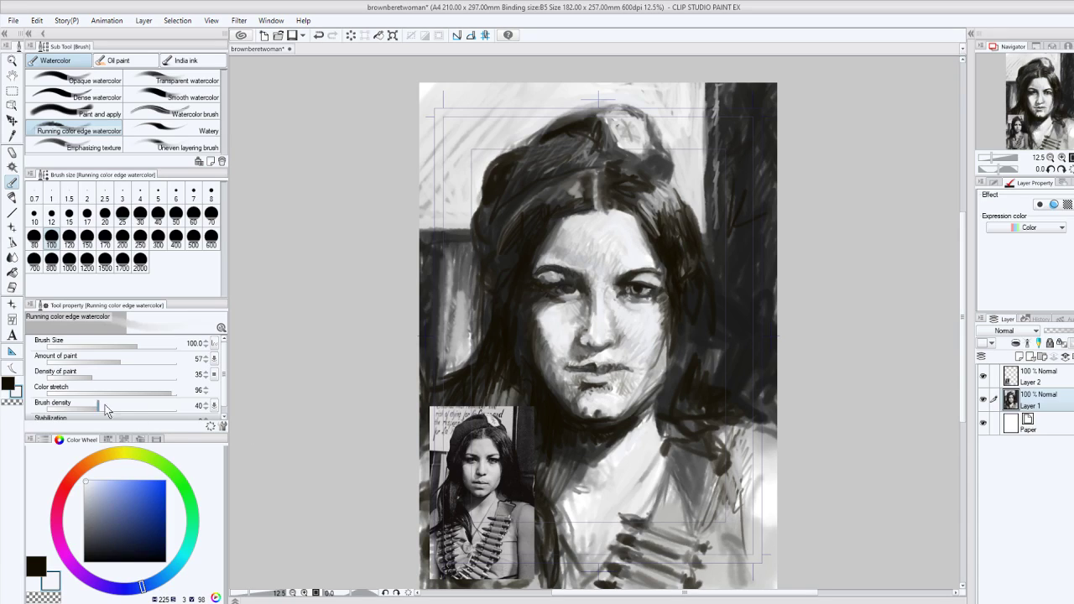
left_click(6, 386)
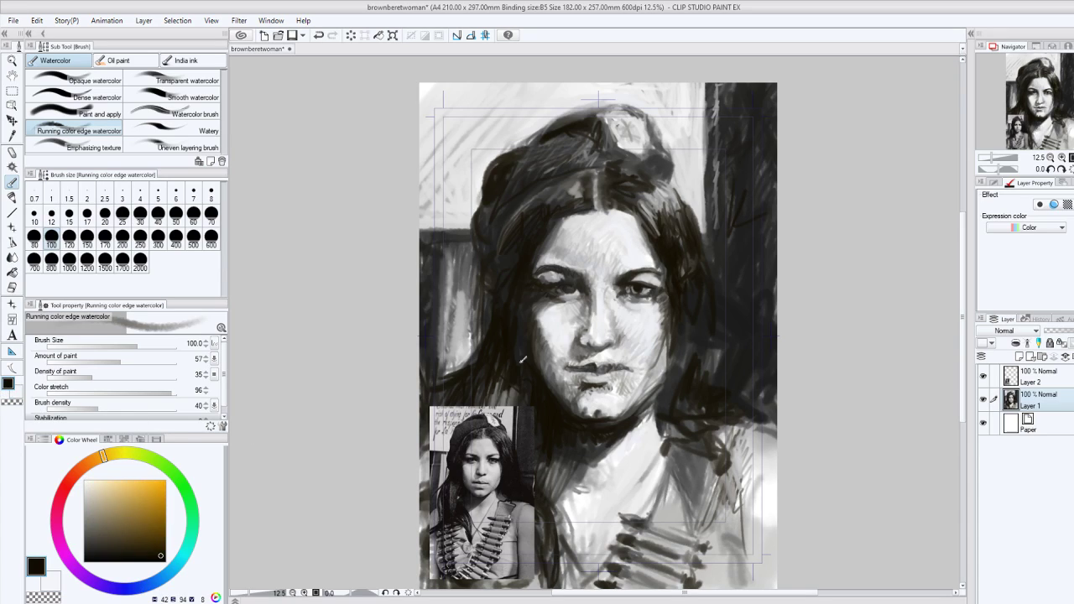
Rework the chin shadow below the lower lip with black and near-white strokes.
mouse_move(579, 402)
left_mouse_down()
mouse_move(610, 411)
mouse_move(592, 416)
left_mouse_up()
key("x")
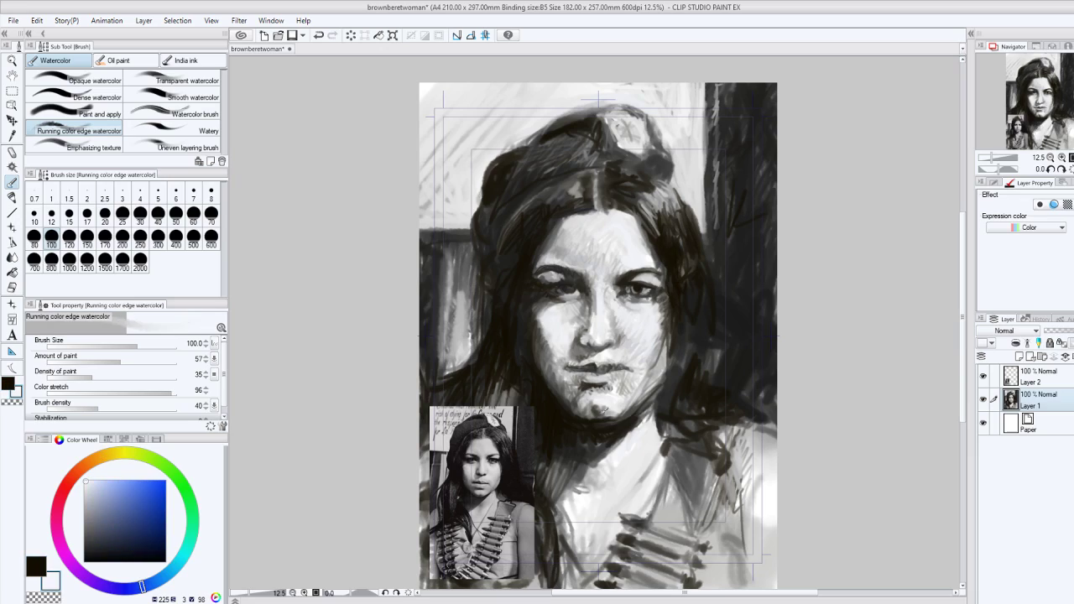
left_click_drag(601, 408, 596, 412)
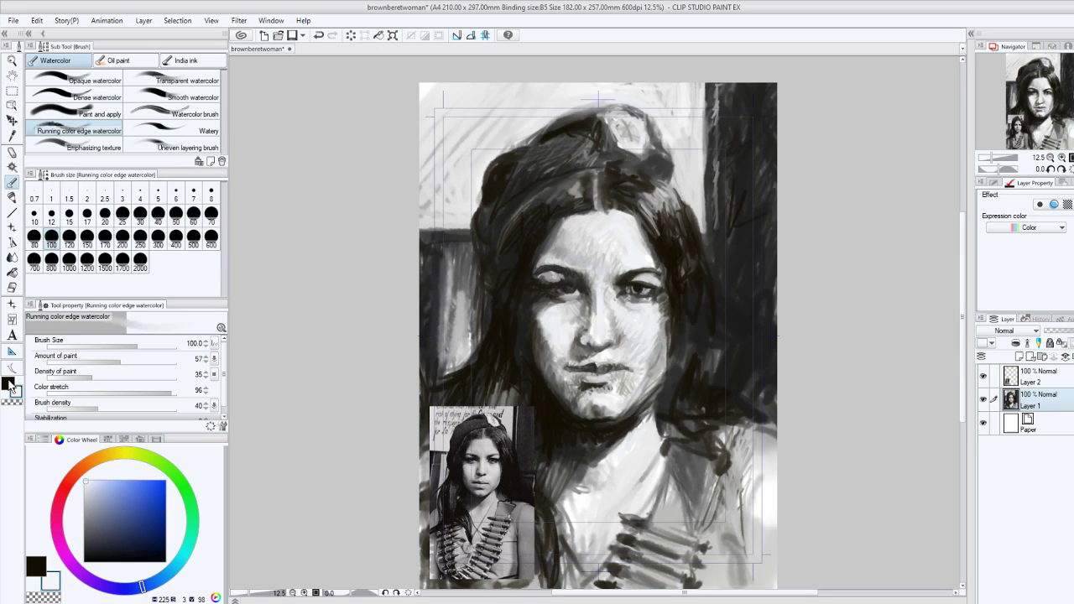
Shade the right shoulder strap and collar of the shirt with black, and soften the strokes with near-white.
left_click(720, 509, "alt")
mouse_move(720, 507)
left_mouse_down()
mouse_move(742, 551)
mouse_move(732, 475)
mouse_move(769, 427)
mouse_move(743, 493)
mouse_move(762, 419)
mouse_move(752, 448)
left_mouse_up()
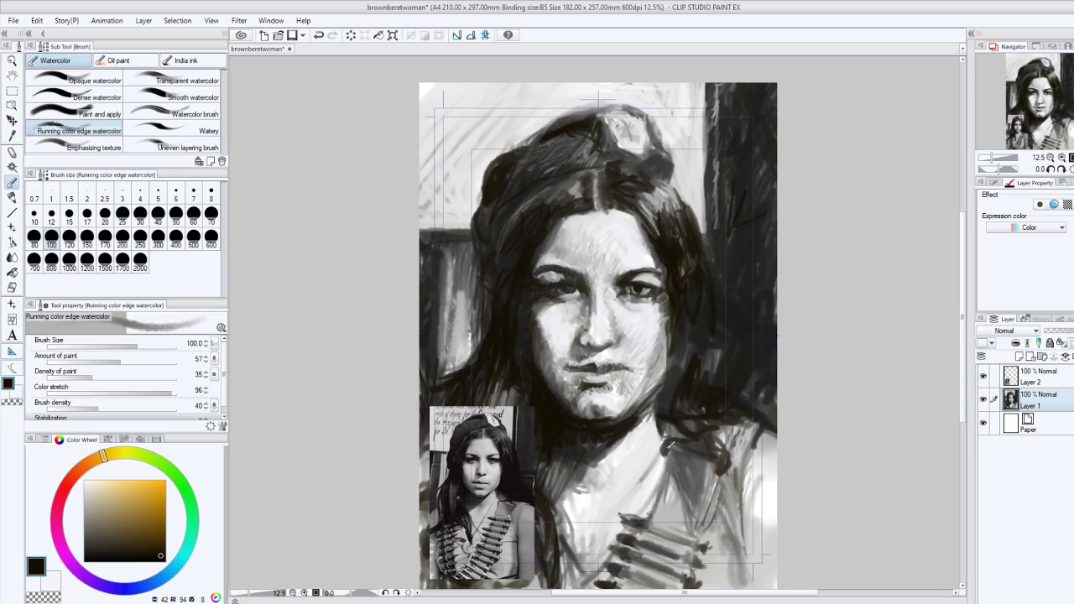
left_click(19, 391)
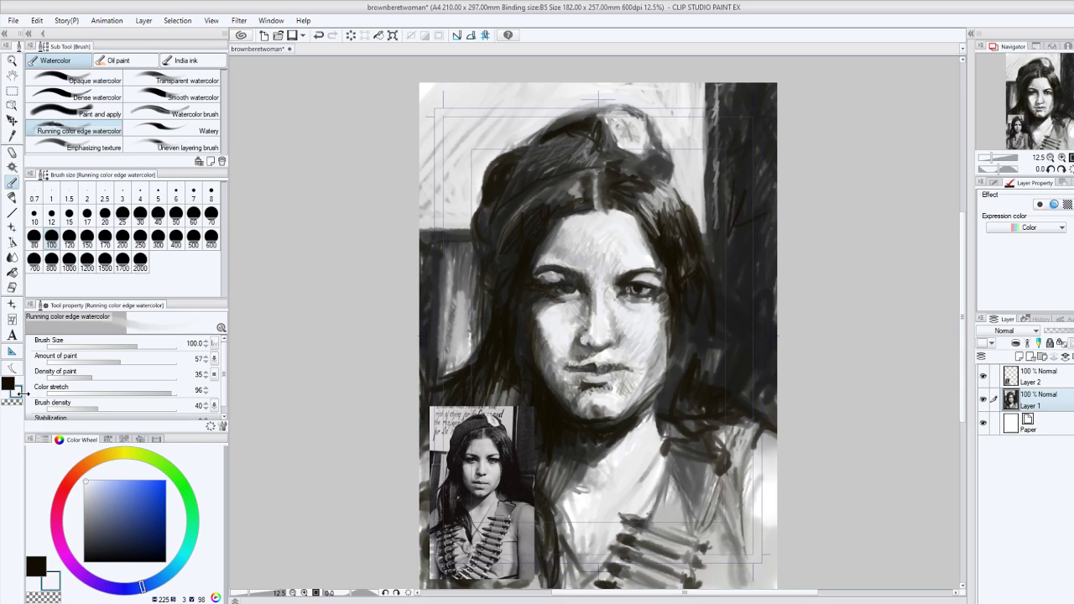
mouse_move(713, 458)
left_mouse_down()
mouse_move(673, 441)
mouse_move(737, 442)
mouse_move(739, 415)
mouse_move(724, 426)
left_mouse_up()
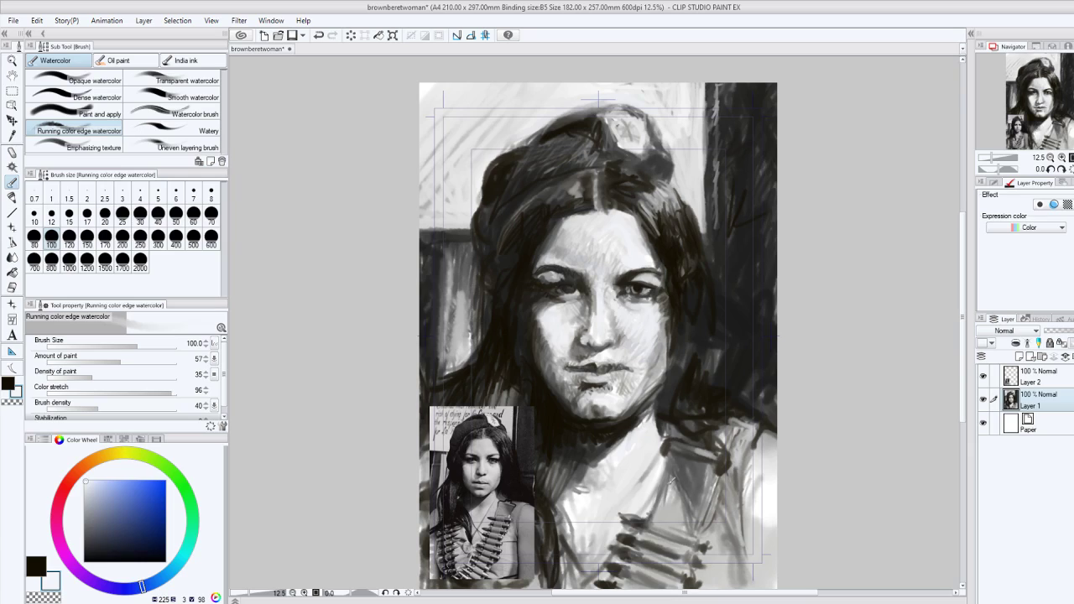
left_click_drag(678, 470, 673, 478)
left_click(672, 480, "alt")
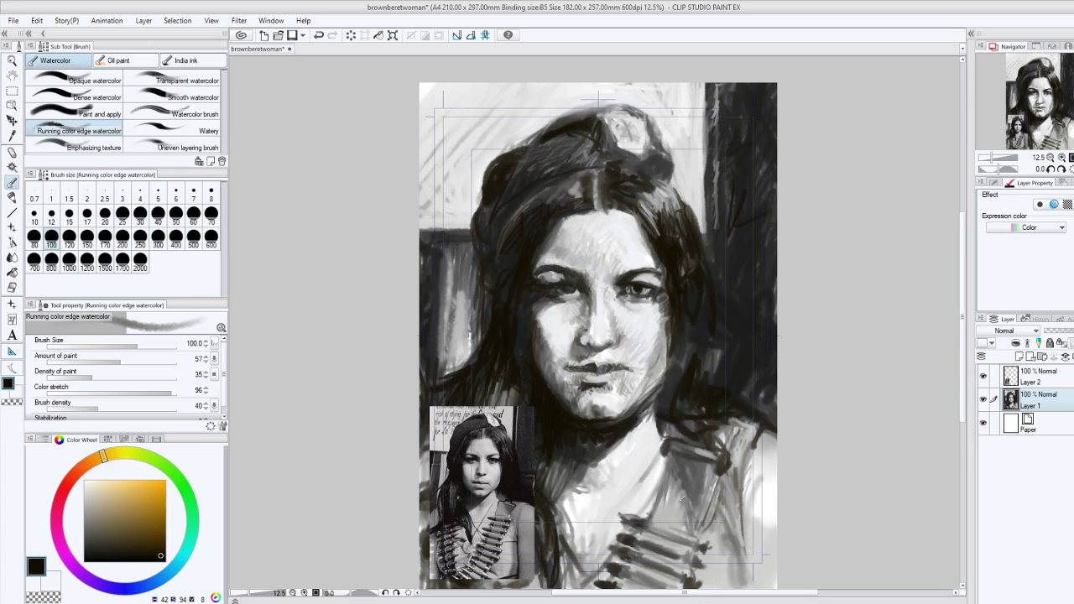
left_click_drag(674, 520, 693, 527)
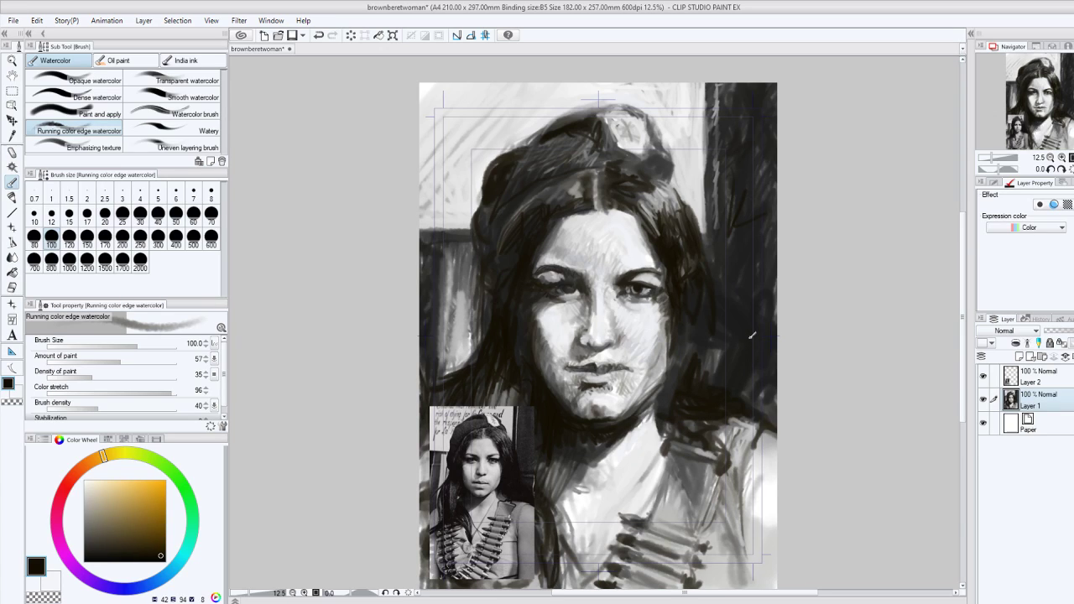
Hide the reference photo on Layer 2 to check the lower part of the painting, and show it again.
left_click(982, 376)
scroll(964, 385, "down", 2)
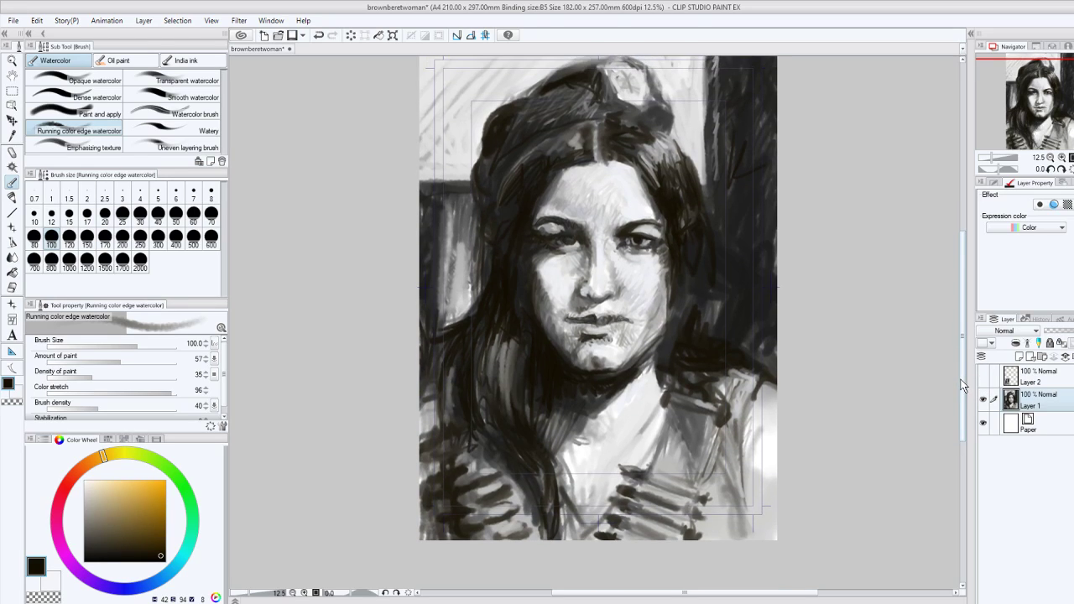
left_click(1049, 382)
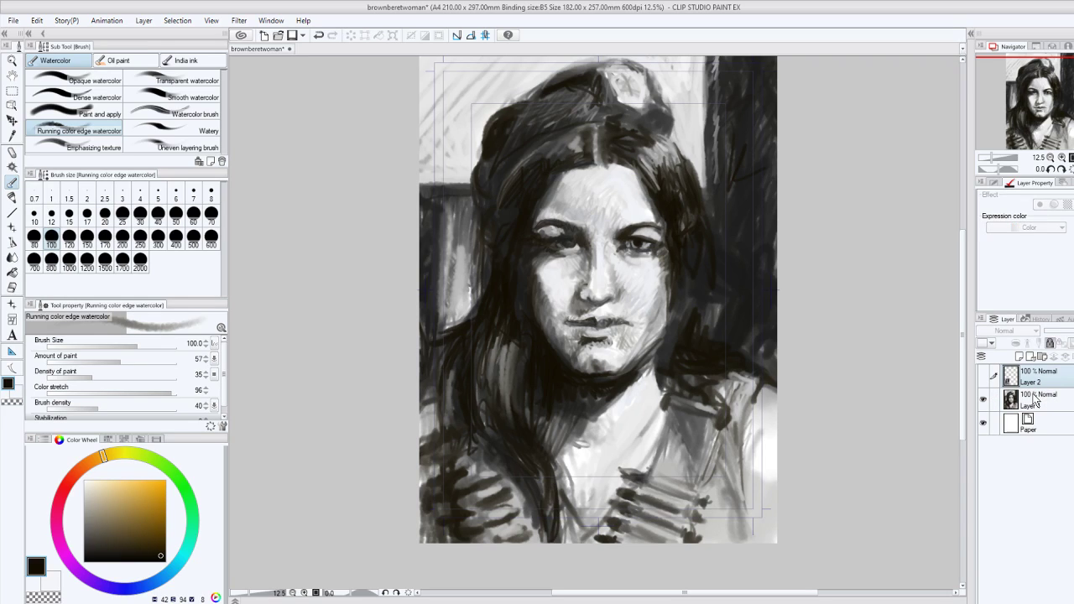
left_click(983, 376)
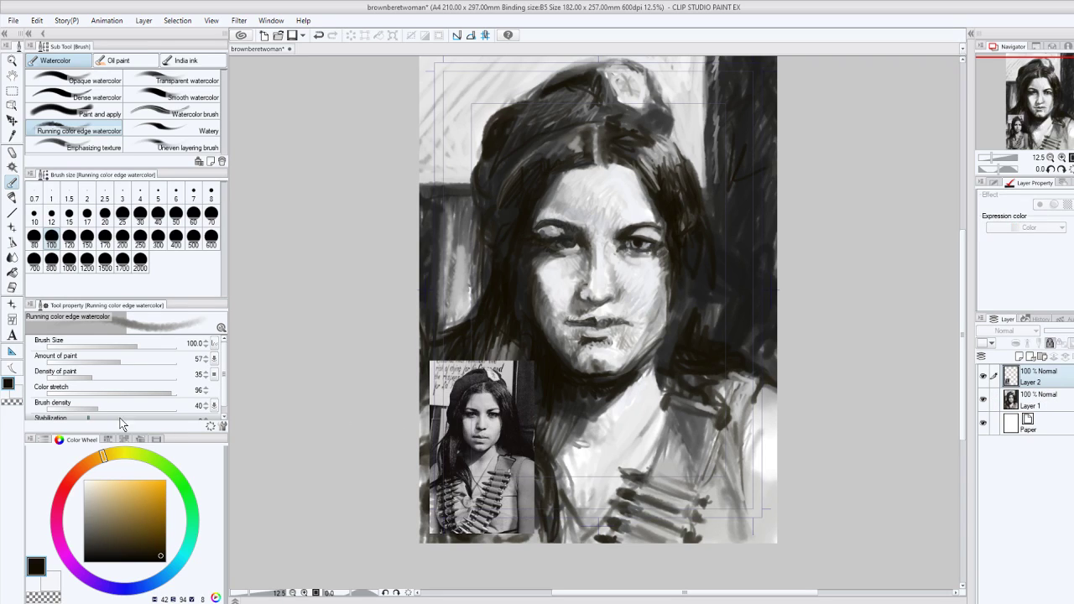
Paint near-white highlights over the chest inside the open neckline on Layer 1.
left_click(14, 396)
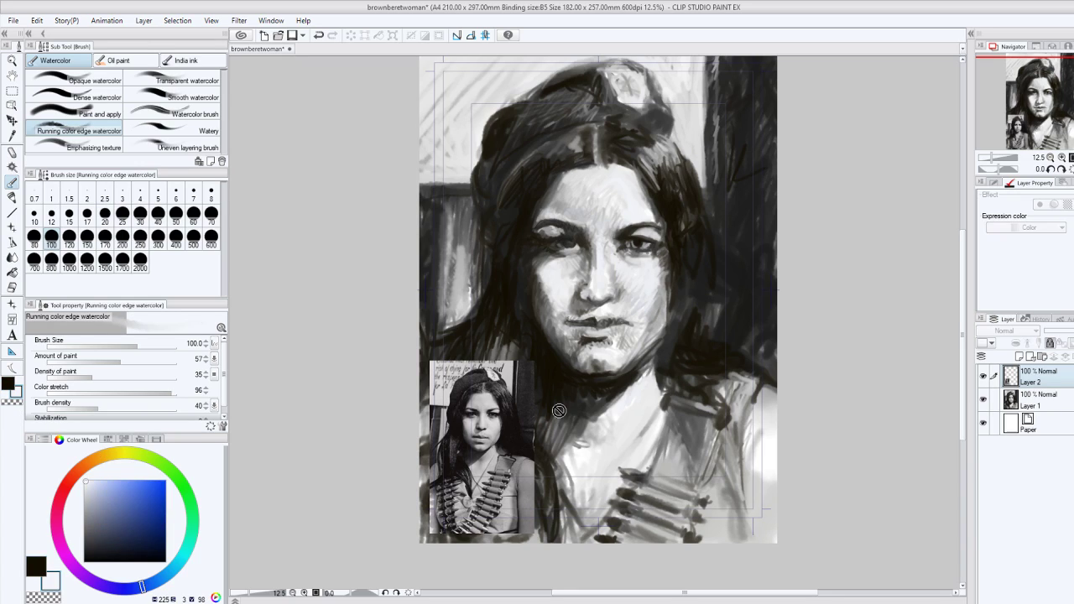
key("alt+bracketleft")
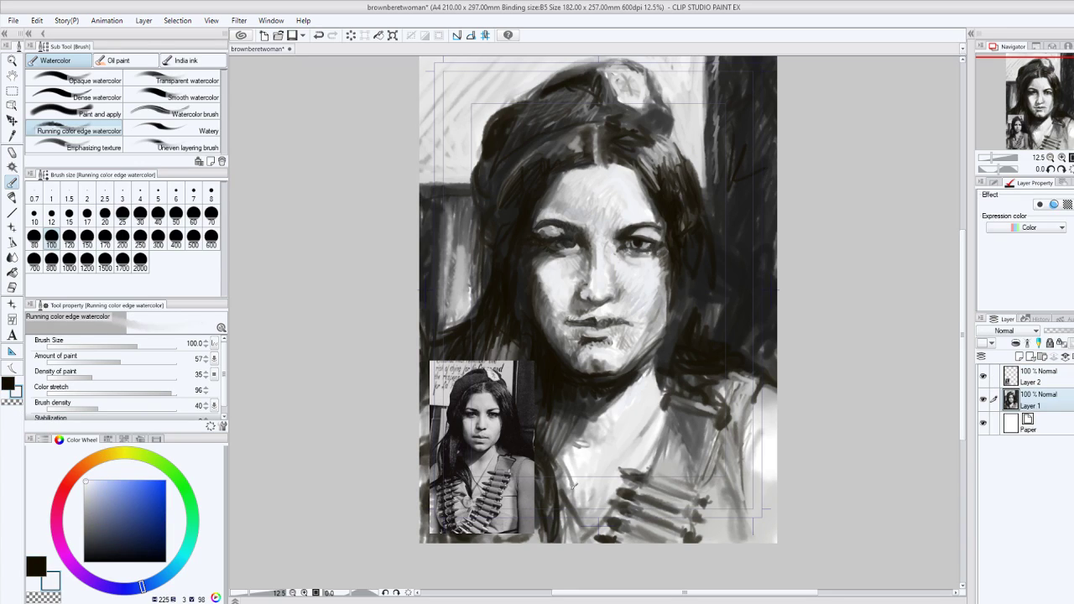
mouse_move(597, 491)
left_mouse_down()
mouse_move(583, 527)
mouse_move(566, 479)
left_mouse_up()
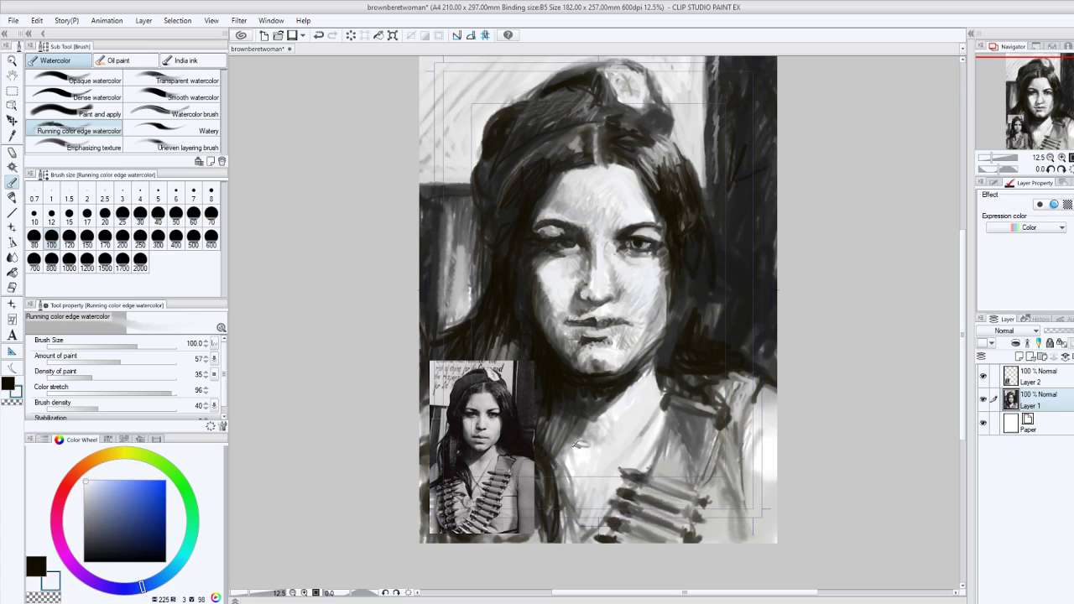
Pick black at brush size 20 and toggle Layer 1 and Layer 2 visibility to compare the painting with the reference.
left_click(9, 384)
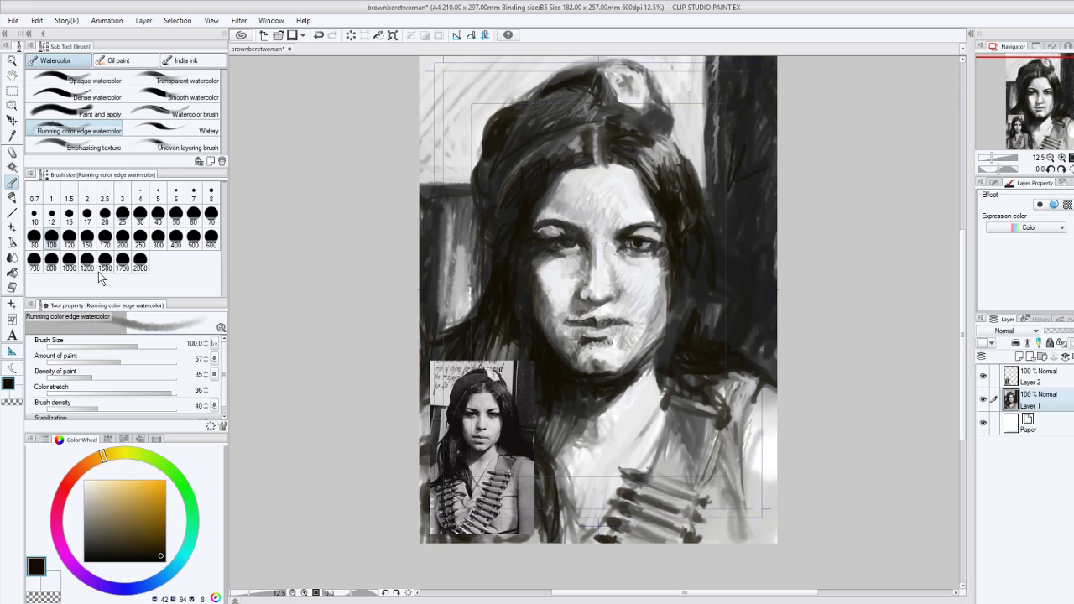
left_click(104, 217)
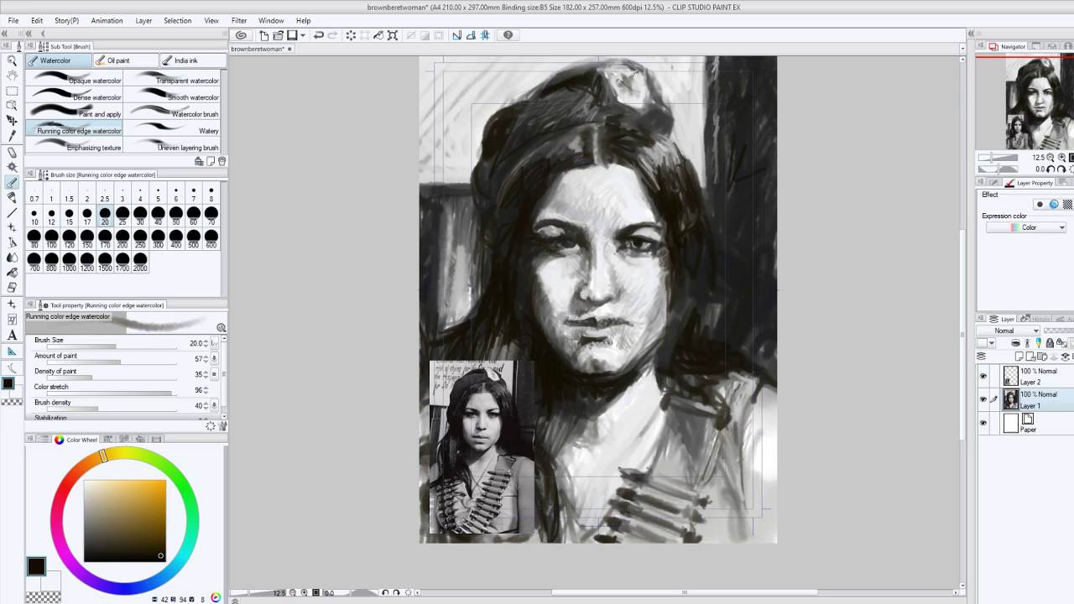
left_click(983, 400)
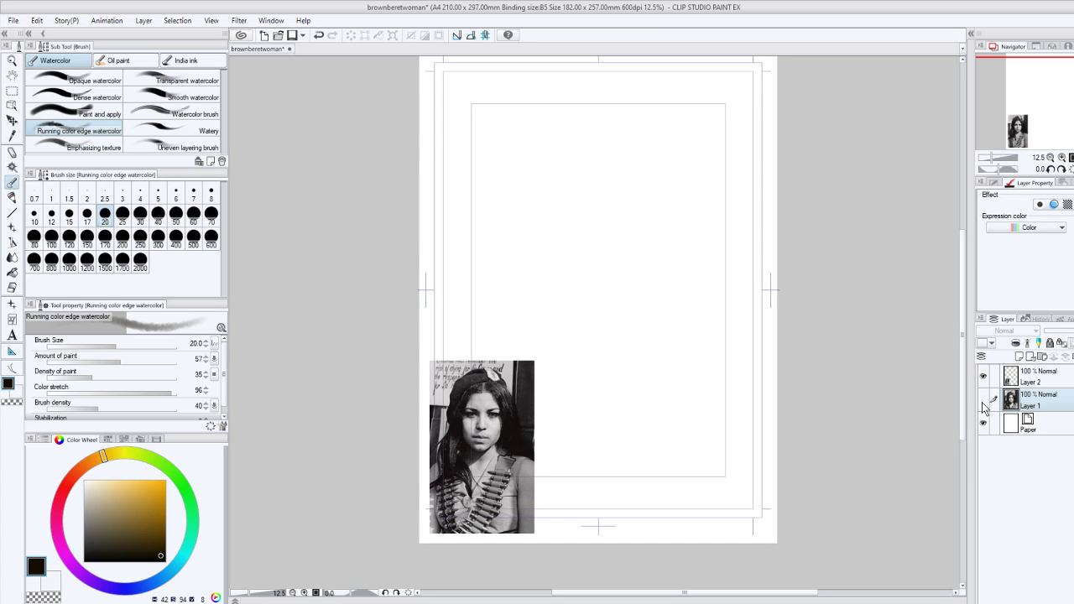
left_click(984, 401)
left_click(983, 376)
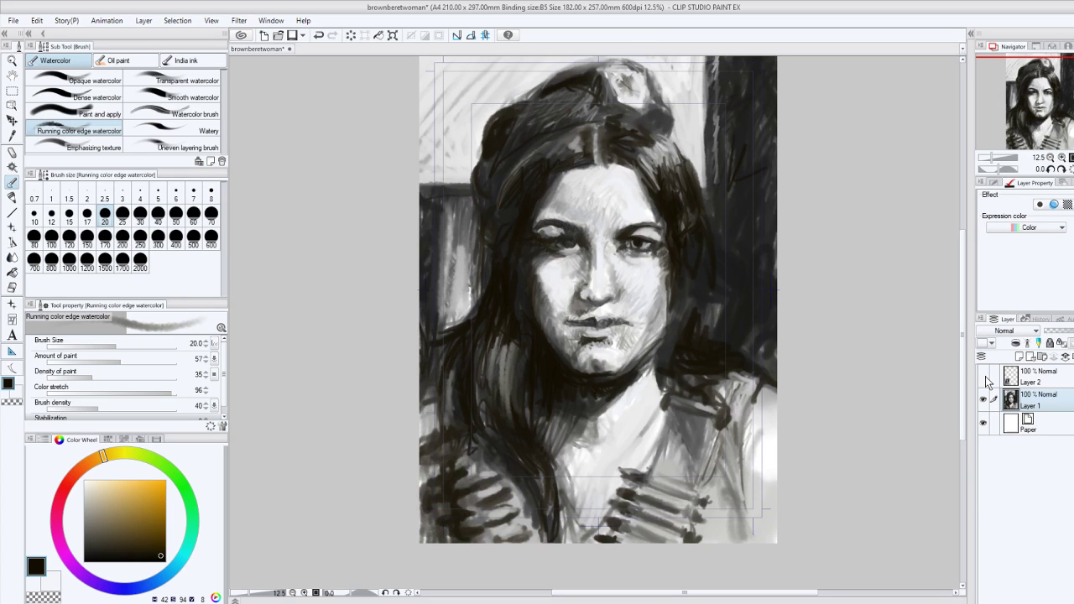
left_click(984, 376)
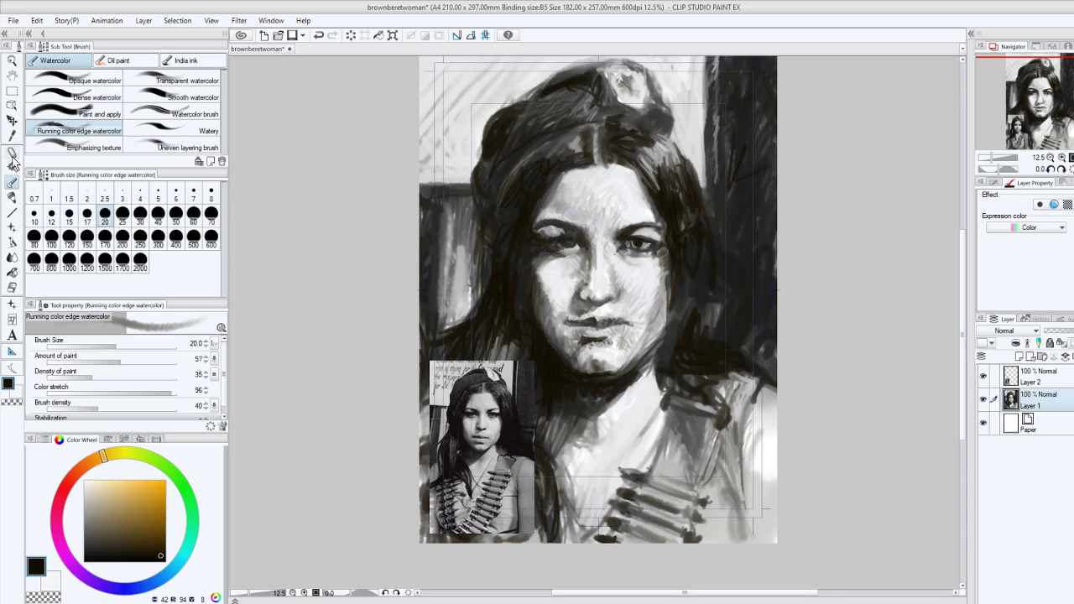
Shade the right sleeve, shoulder strap and shirt edge with long black strokes at brush size 150.
mouse_move(722, 463)
left_mouse_down()
mouse_move(734, 499)
mouse_move(739, 458)
left_mouse_up()
left_click(87, 236)
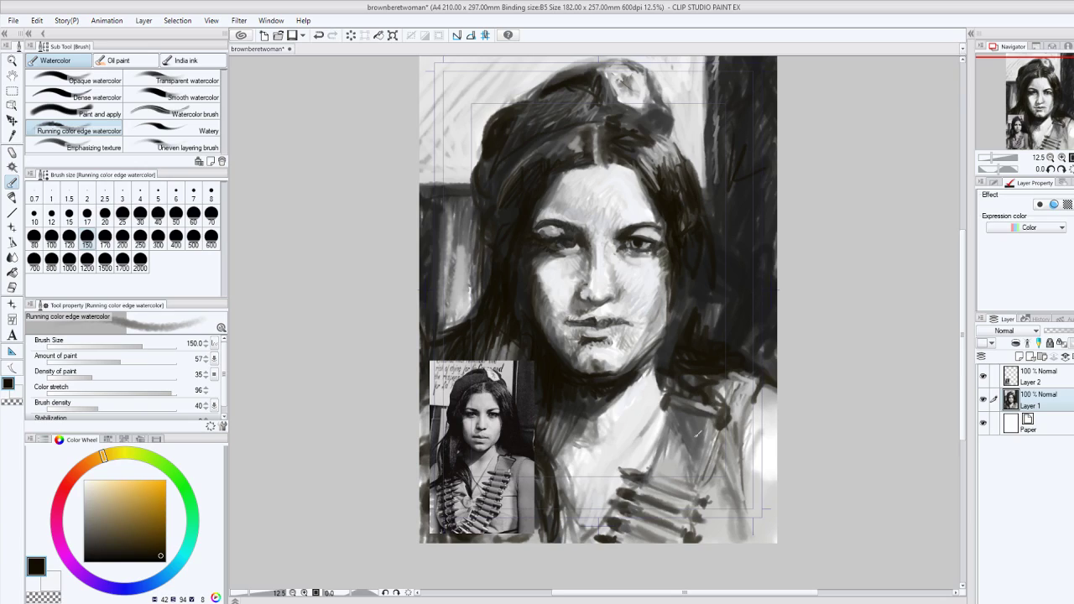
mouse_move(696, 434)
left_mouse_down()
mouse_move(722, 423)
mouse_move(705, 483)
mouse_move(734, 417)
left_mouse_up()
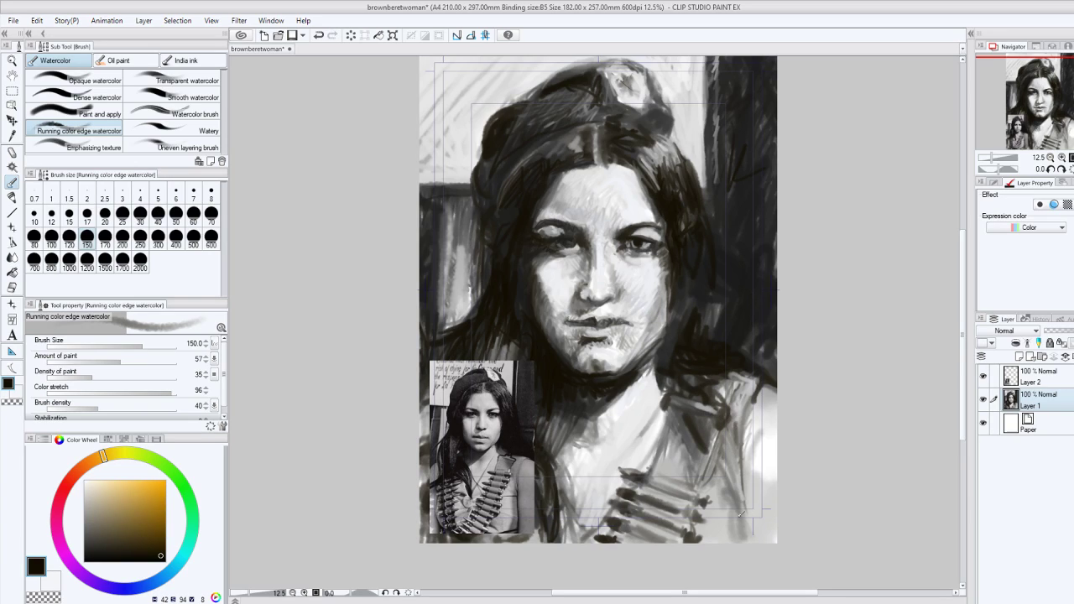
left_click_drag(754, 435, 742, 383)
mouse_move(743, 460)
left_mouse_down()
mouse_move(745, 500)
mouse_move(760, 515)
mouse_move(766, 487)
mouse_move(772, 512)
mouse_move(746, 503)
mouse_move(739, 425)
left_mouse_up()
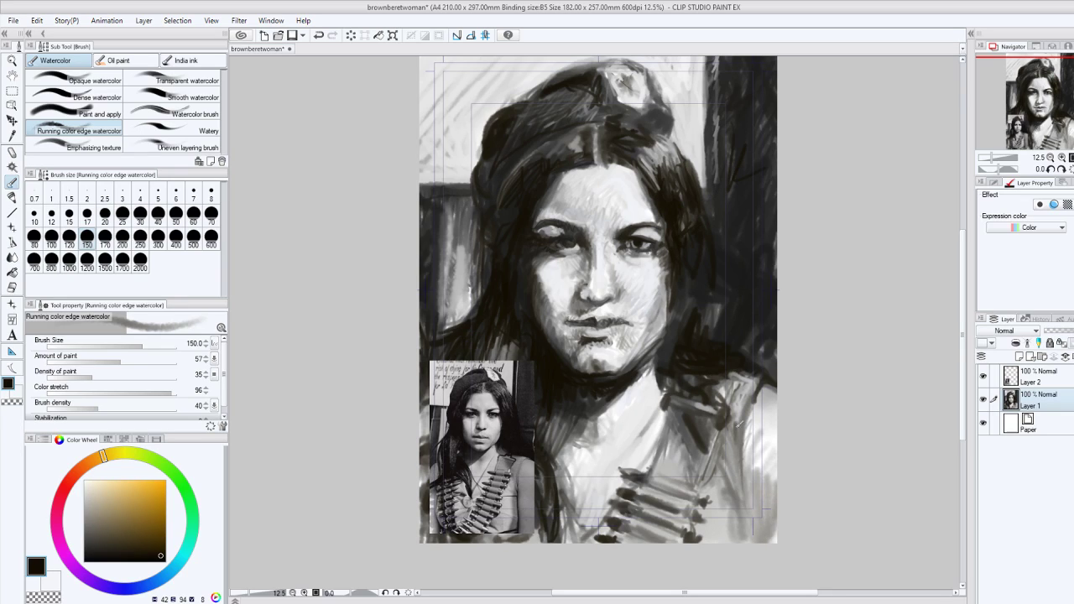
left_click_drag(747, 542, 748, 435)
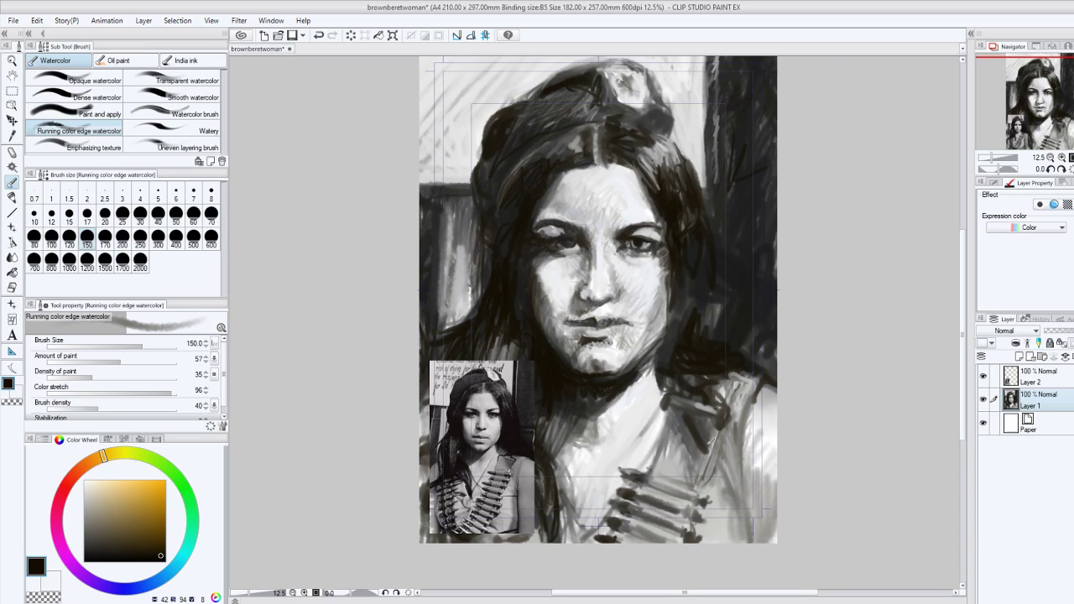
mouse_move(712, 440)
left_mouse_down()
mouse_move(705, 420)
mouse_move(719, 423)
mouse_move(696, 458)
mouse_move(724, 434)
mouse_move(706, 475)
left_mouse_up()
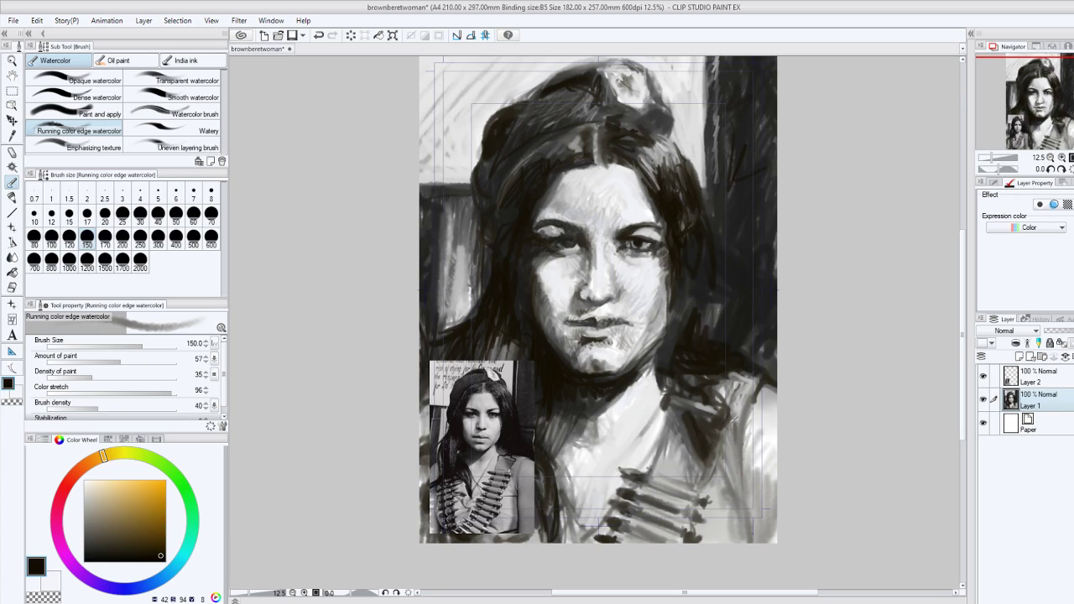
mouse_move(729, 420)
left_mouse_down()
mouse_move(720, 403)
mouse_move(661, 416)
left_mouse_up()
Lighten the shirt between the collar and the bandolier with near-white, and check it with the reference photo briefly hidden.
left_click(7, 389)
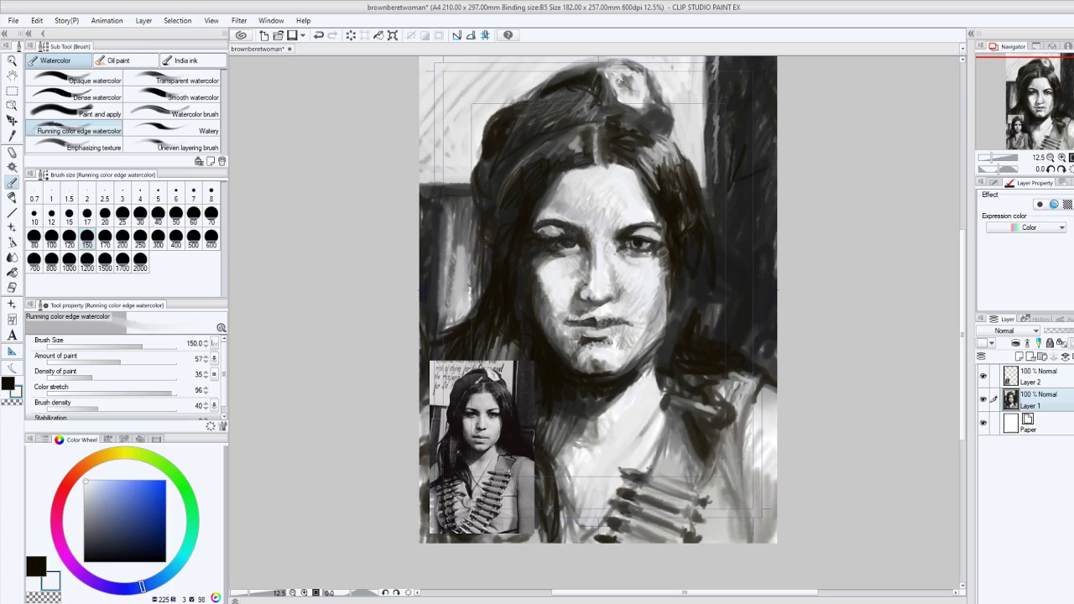
mouse_move(685, 431)
left_mouse_down()
mouse_move(681, 457)
mouse_move(705, 480)
left_mouse_up()
mouse_move(695, 443)
left_mouse_down()
mouse_move(691, 425)
mouse_move(680, 433)
mouse_move(656, 412)
left_mouse_up()
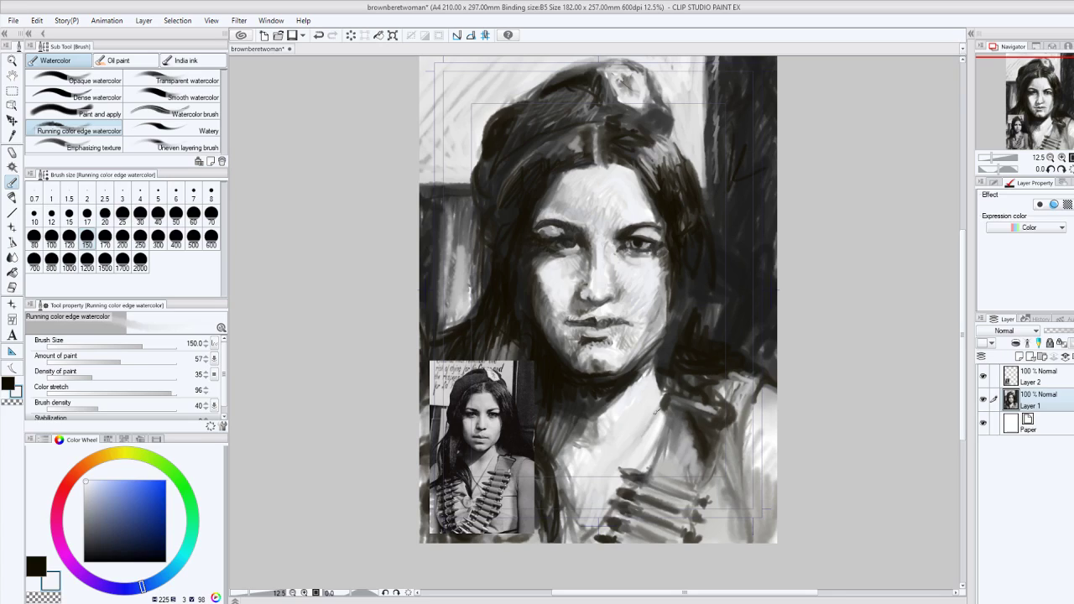
left_click(983, 376)
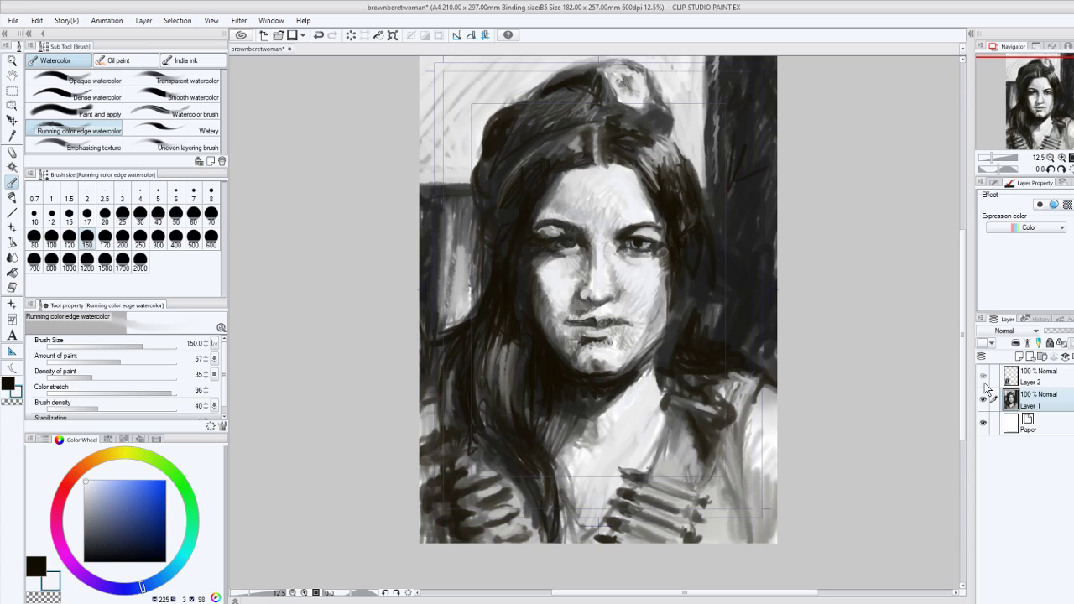
left_click(984, 376)
Try shading below the right eye with black Chalk at size 25, and return to the Running color edge watercolor brush.
left_click(9, 385)
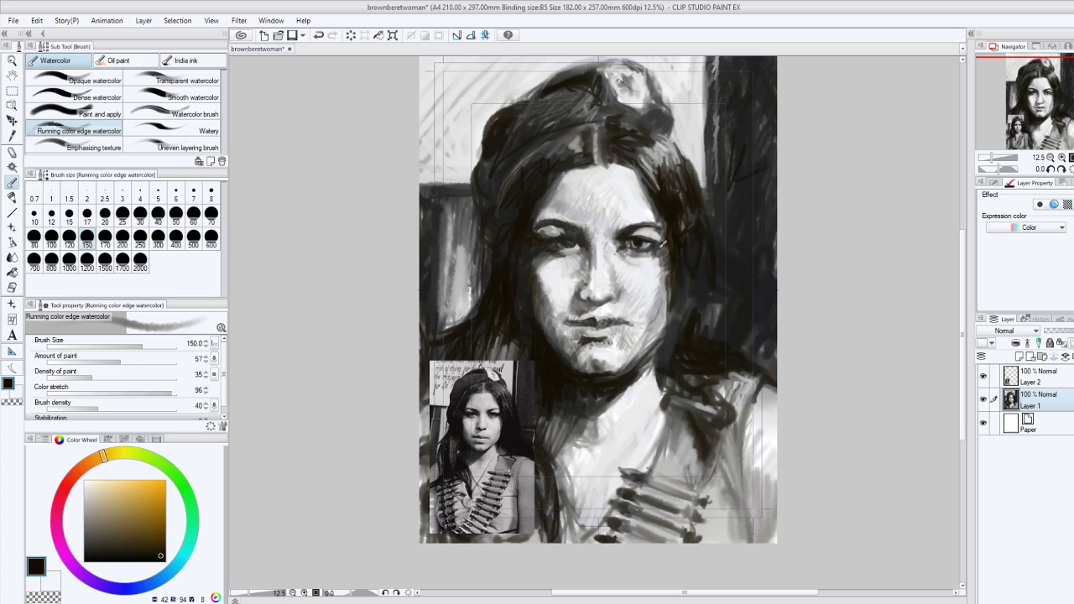
scroll(663, 243, "up", 2)
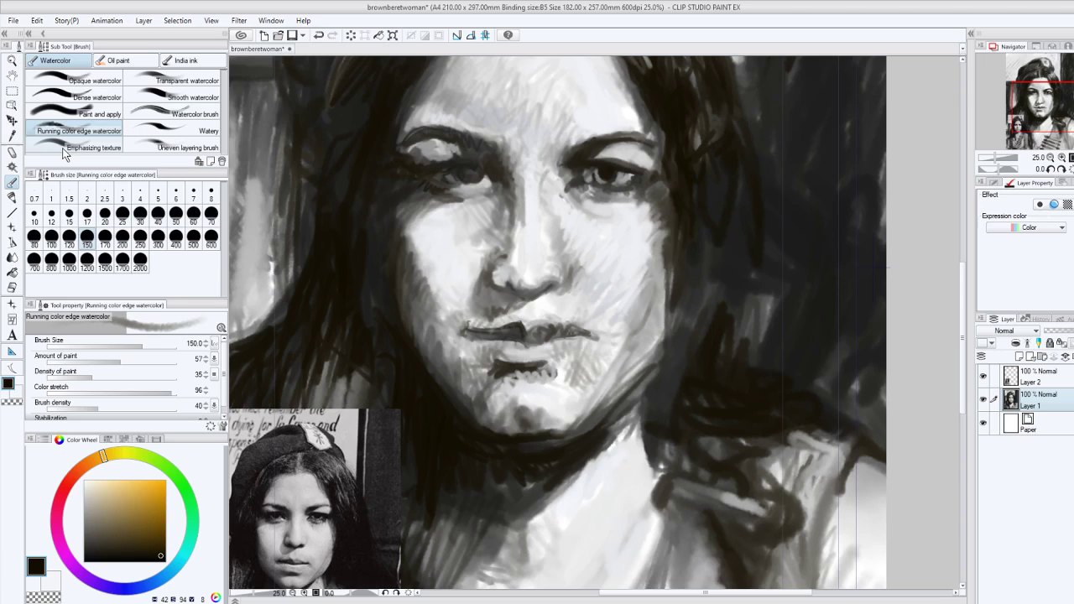
key("p")
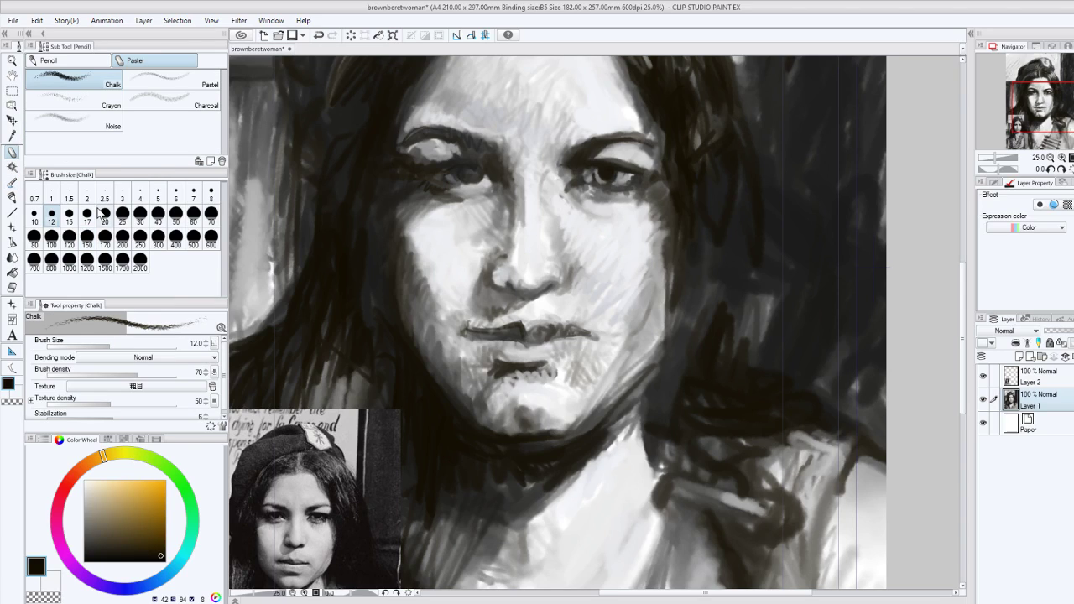
key("ctrl+z")
left_click(122, 214)
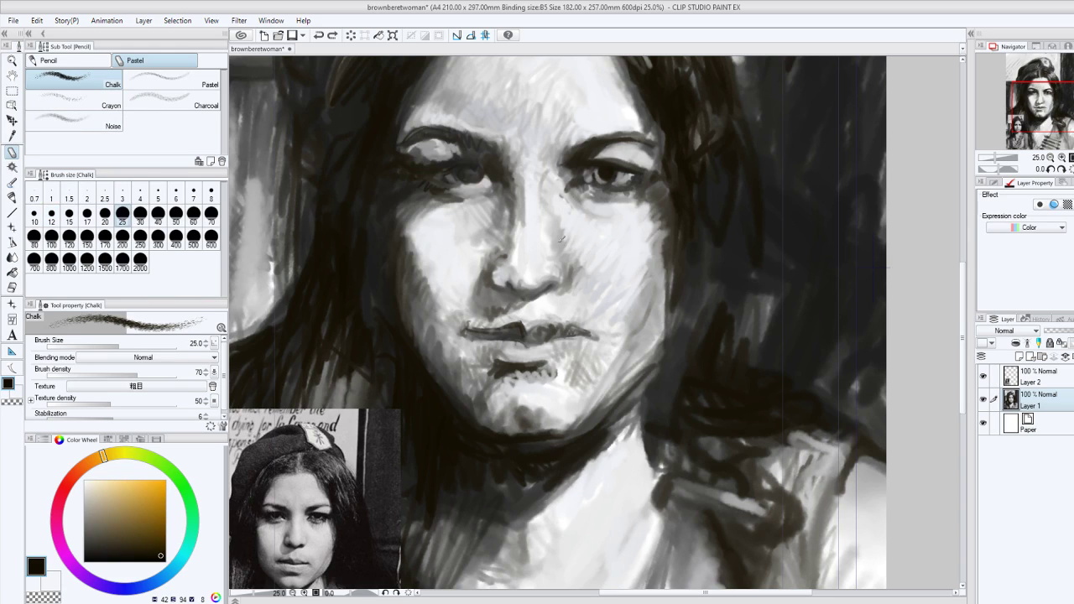
left_click_drag(584, 203, 597, 196)
key("ctrl+z")
key("b")
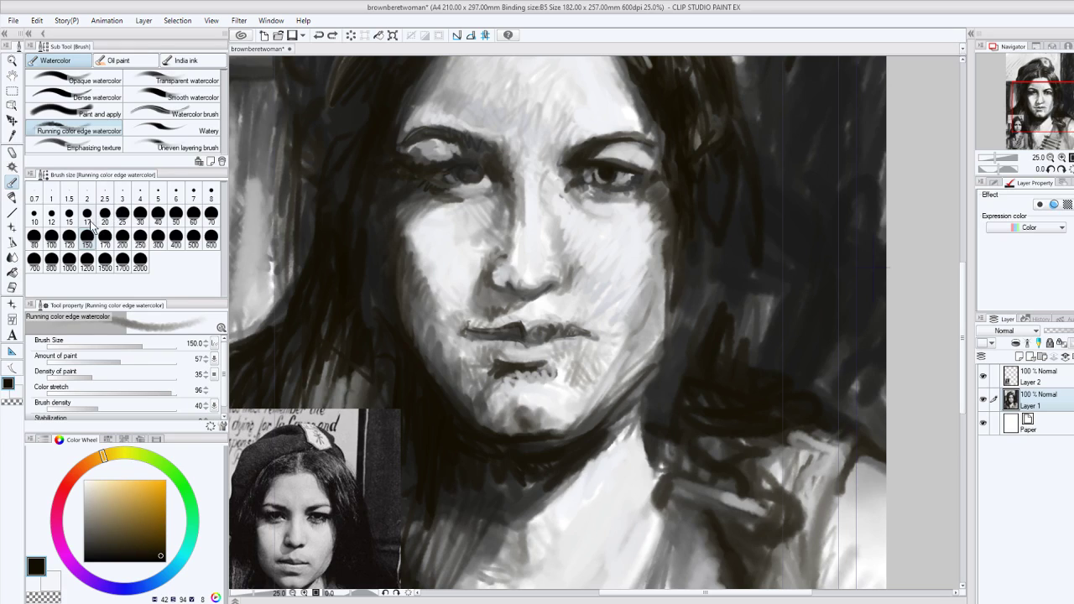
Refine the lower lid and outer corner of the right eye with black and near-white strokes at brush size 25.
left_click(122, 215)
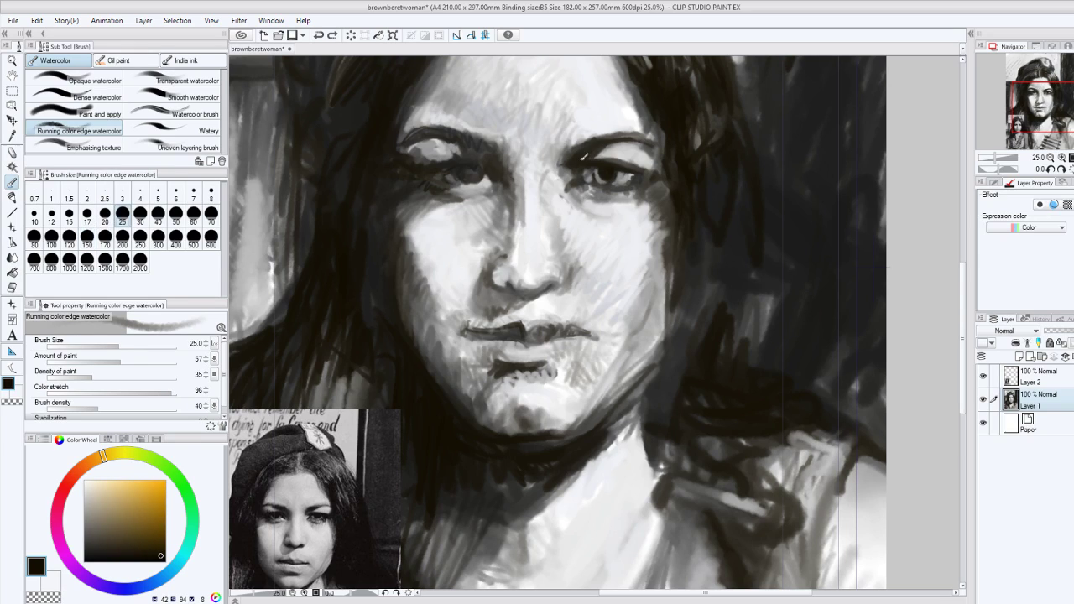
left_click_drag(601, 200, 578, 194)
key("x")
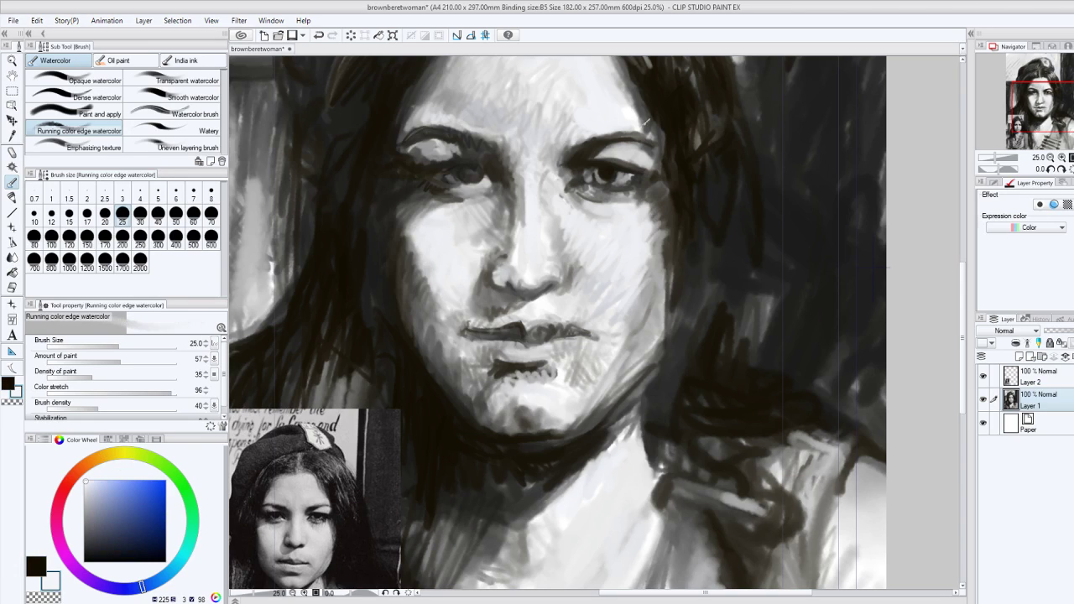
left_click_drag(606, 198, 629, 195)
left_click(8, 381)
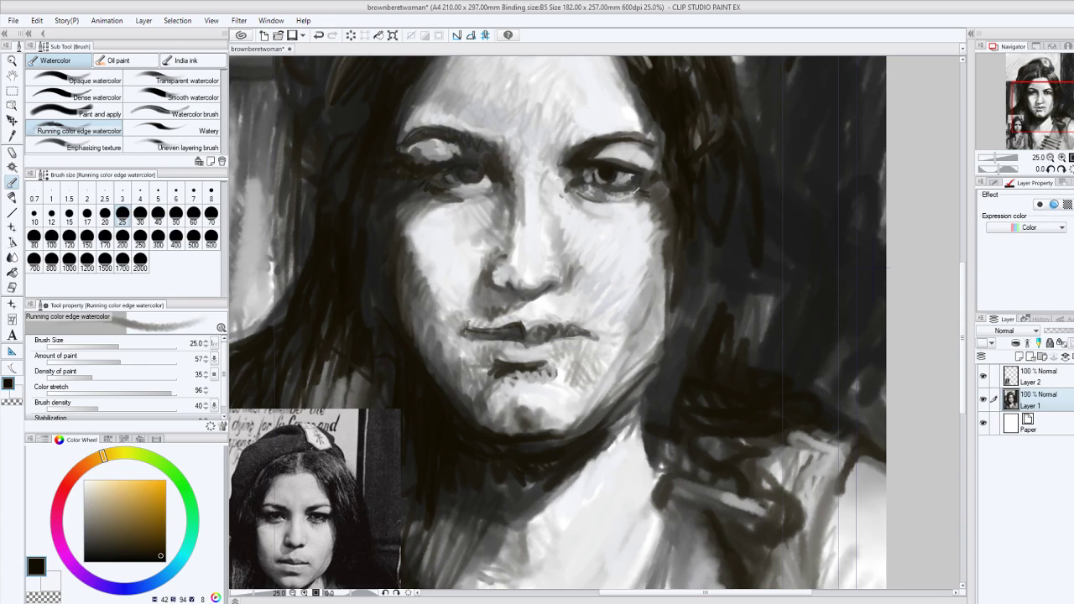
mouse_move(636, 180)
left_mouse_down()
mouse_move(661, 180)
mouse_move(656, 171)
left_mouse_up()
mouse_move(619, 184)
left_mouse_down()
mouse_move(611, 172)
mouse_move(597, 180)
mouse_move(613, 179)
left_mouse_up()
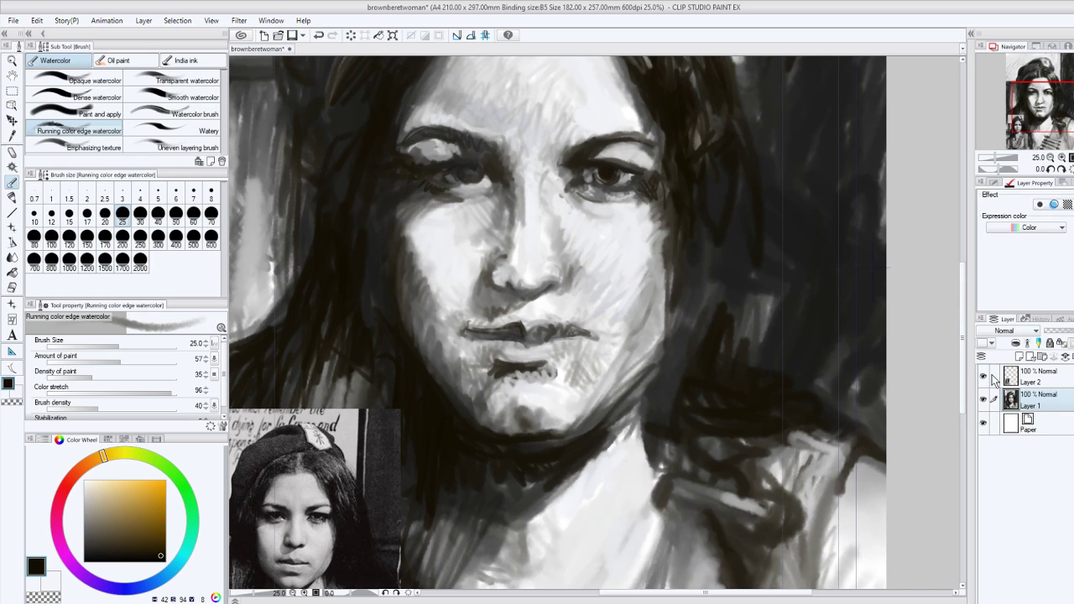
Check the whole portrait with the reference photo on Layer 2 briefly hidden, and save the file.
key("ctrl+minus")
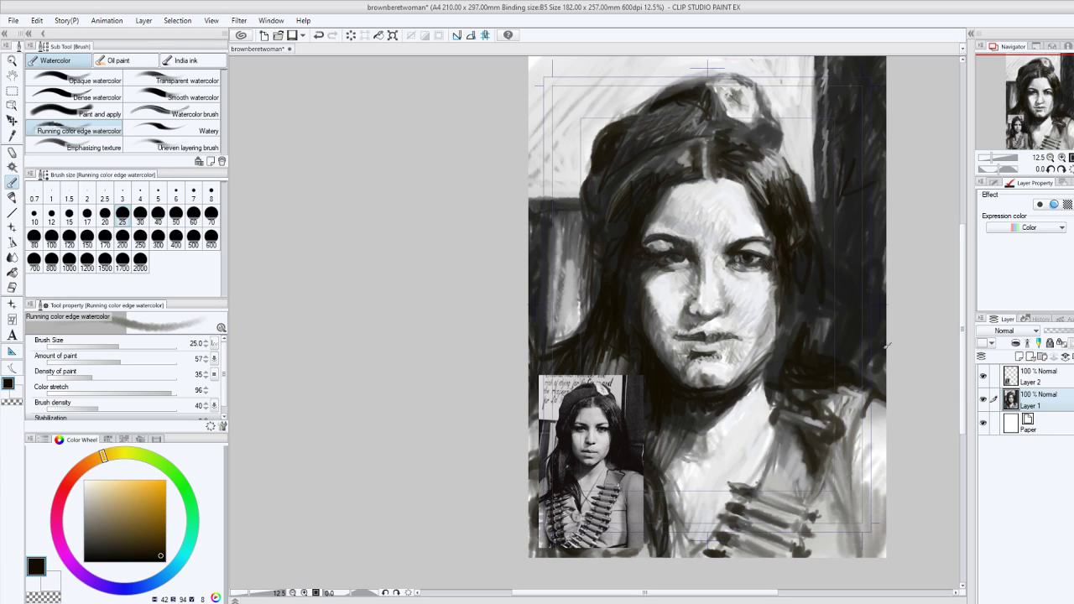
left_click(984, 375)
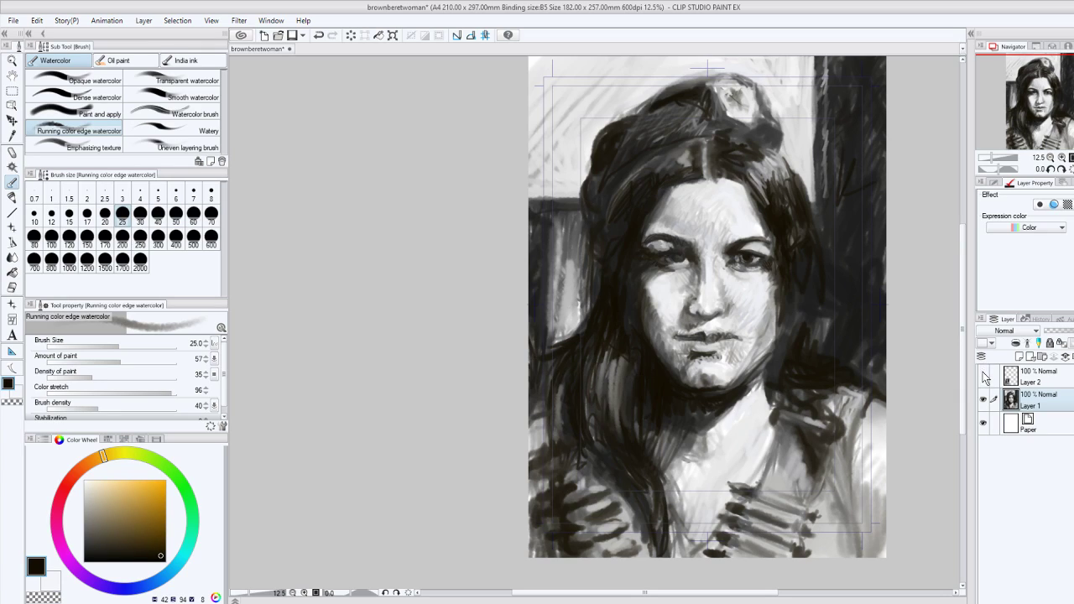
left_click(984, 375)
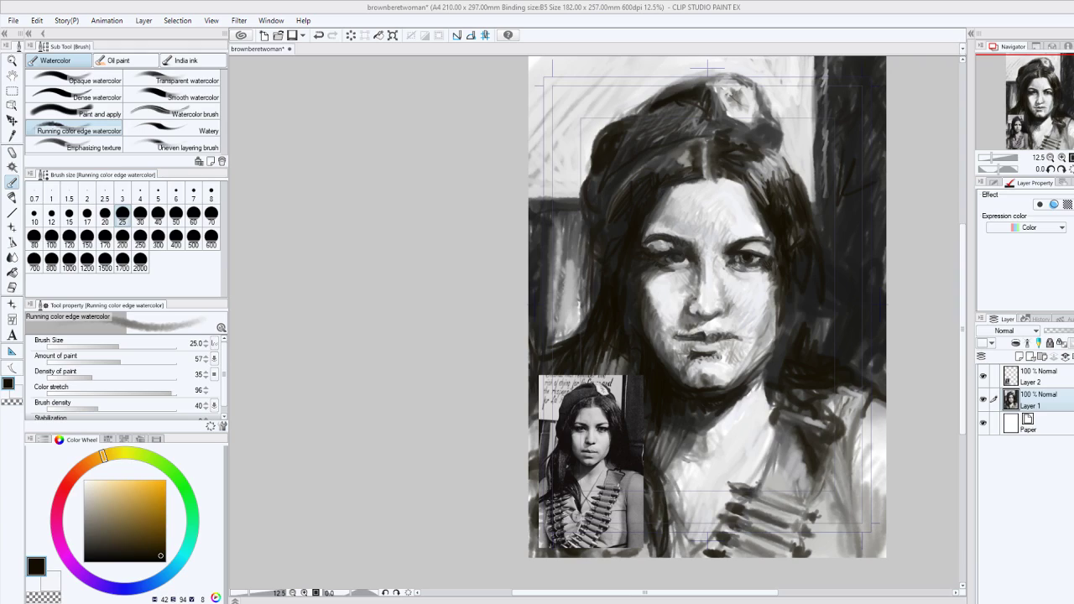
key("ctrl+s")
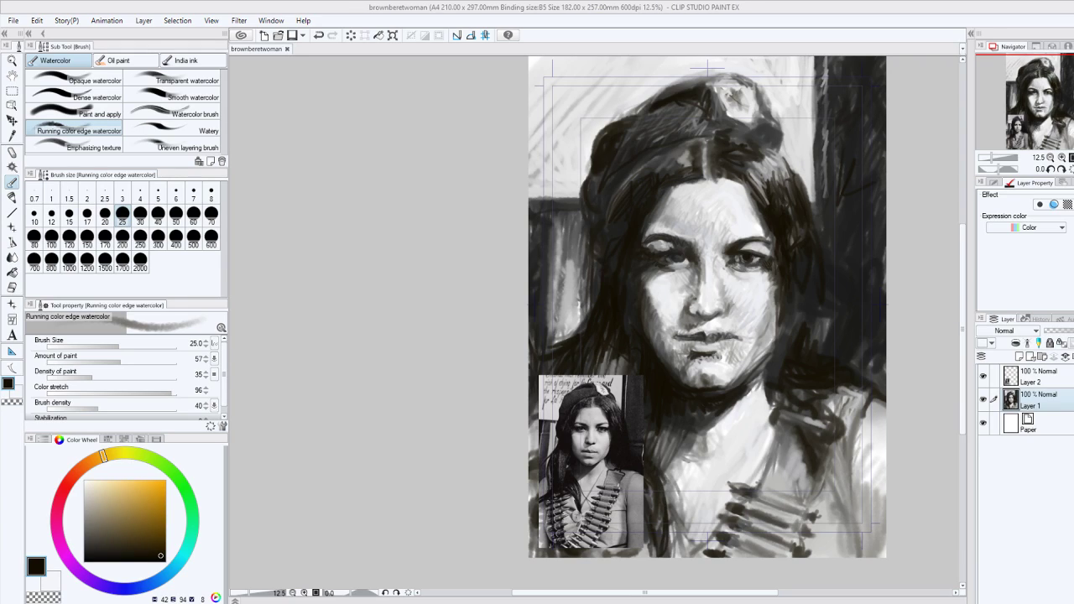
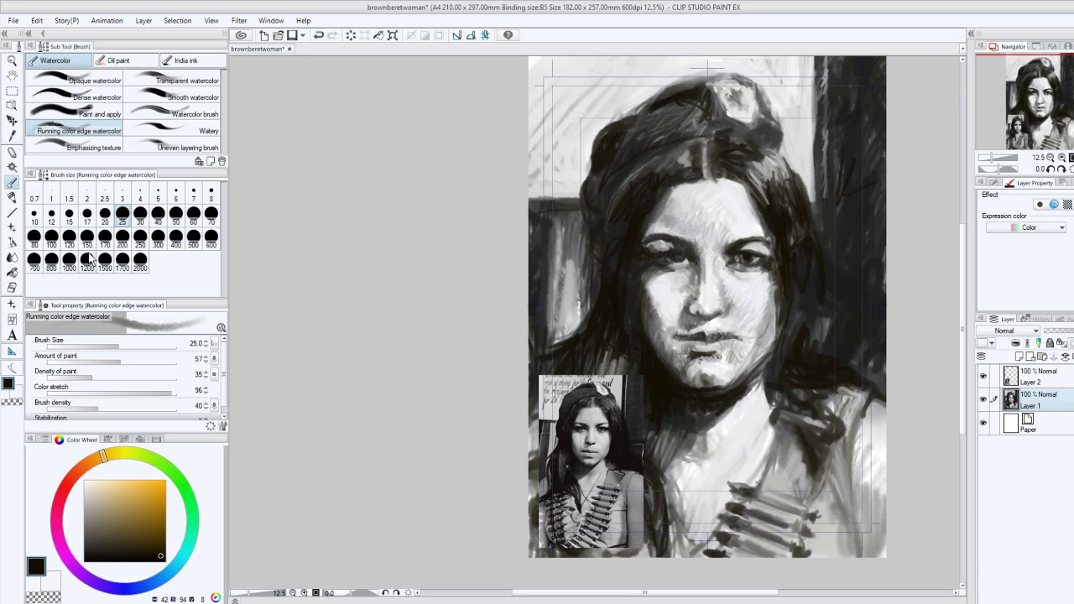
Darken the hair falling along the right side of the face and neck with black at brush size 100.
left_click(52, 243)
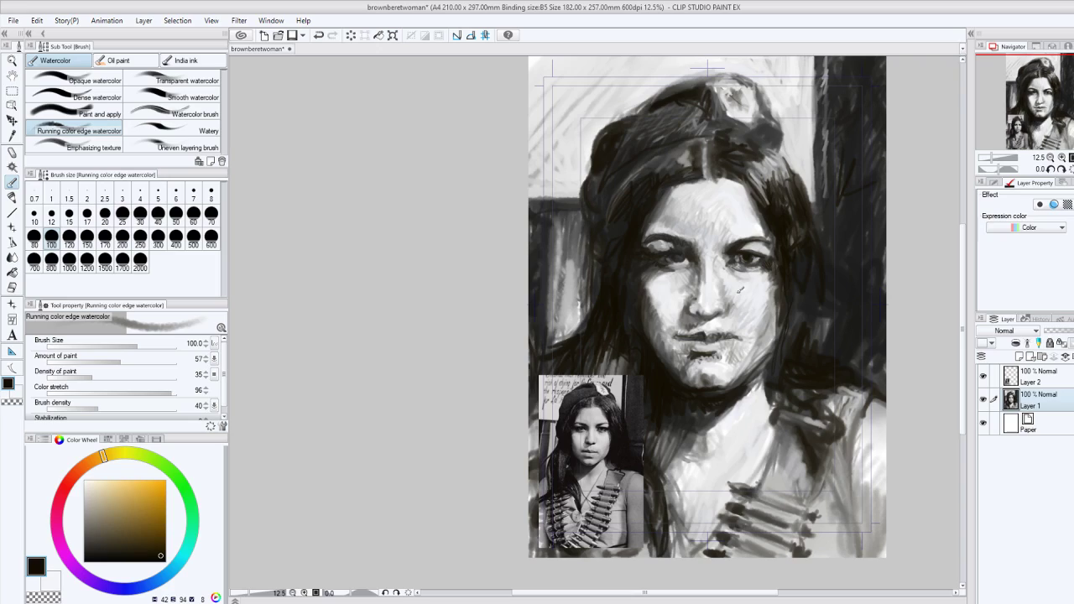
left_click_drag(799, 294, 784, 364)
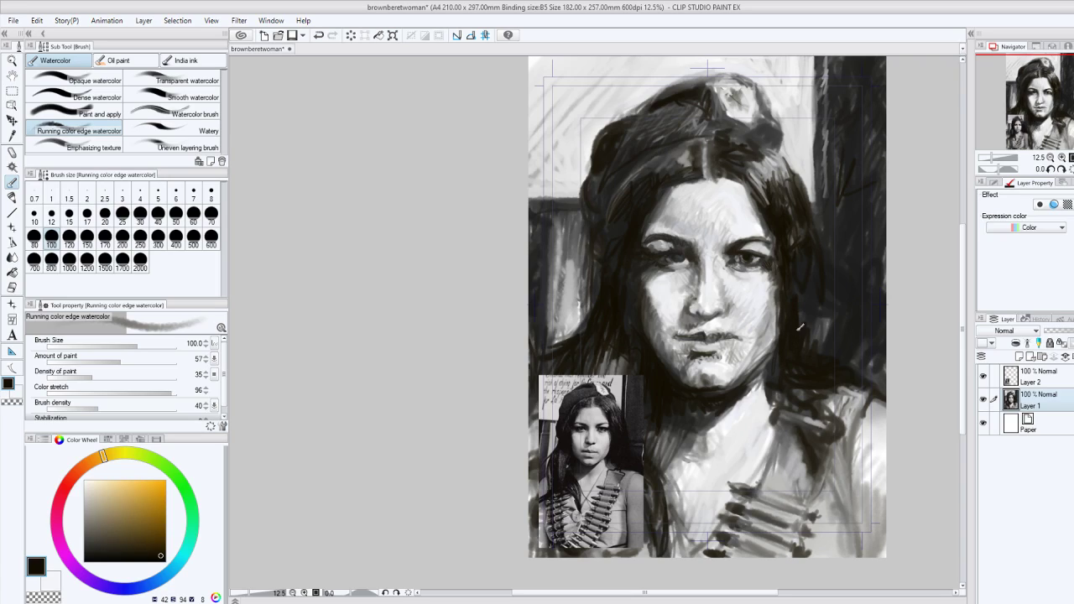
left_click_drag(799, 285, 819, 351)
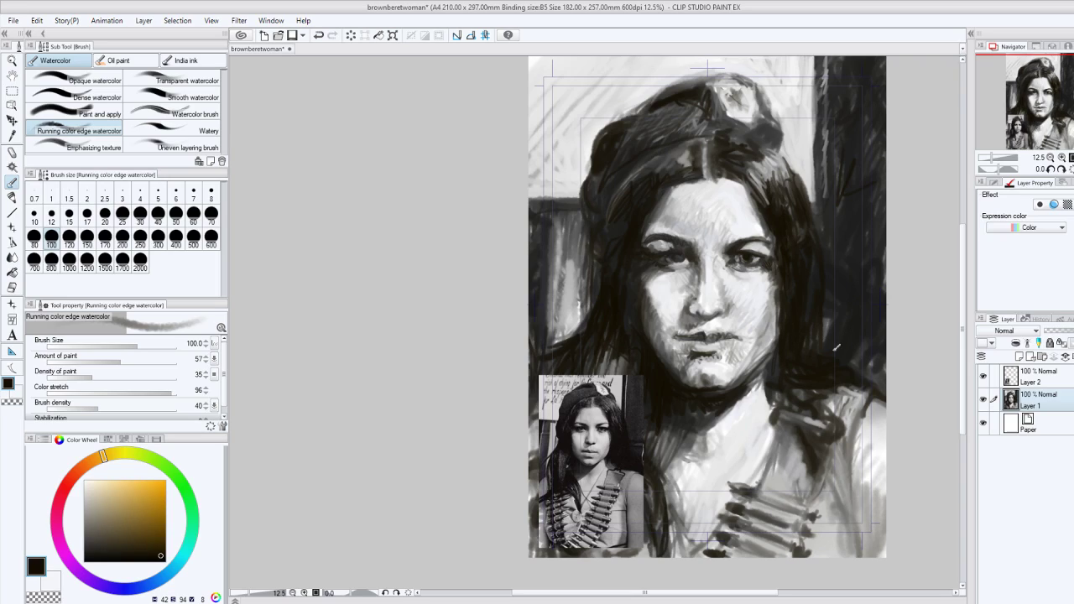
left_click_drag(828, 307, 813, 352)
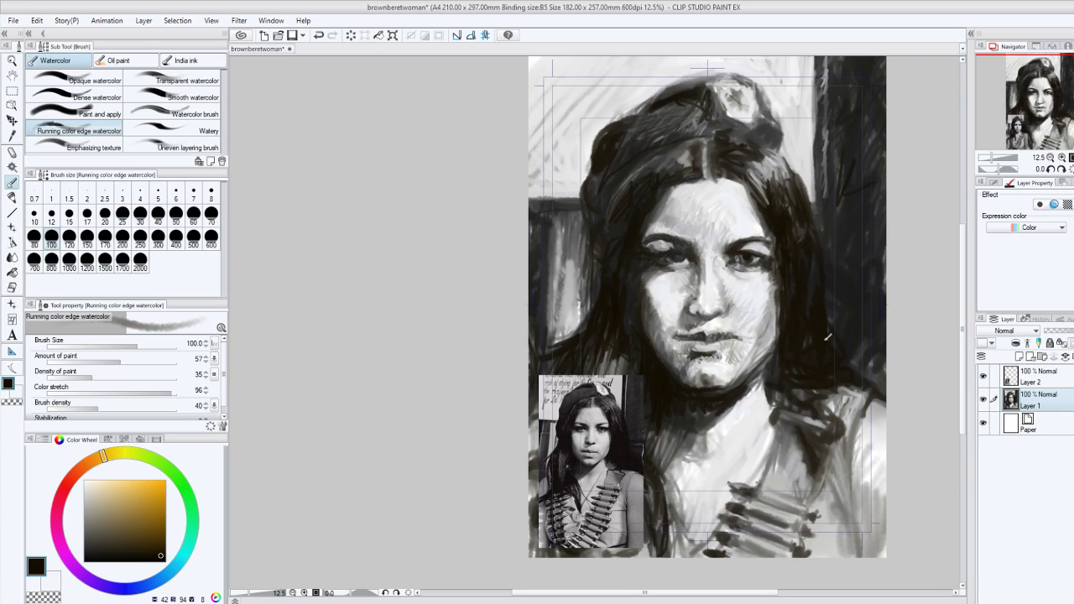
Brush near-white highlights into the hair right of the face, and deepen the hair and side backgrounds with black.
left_click(17, 395)
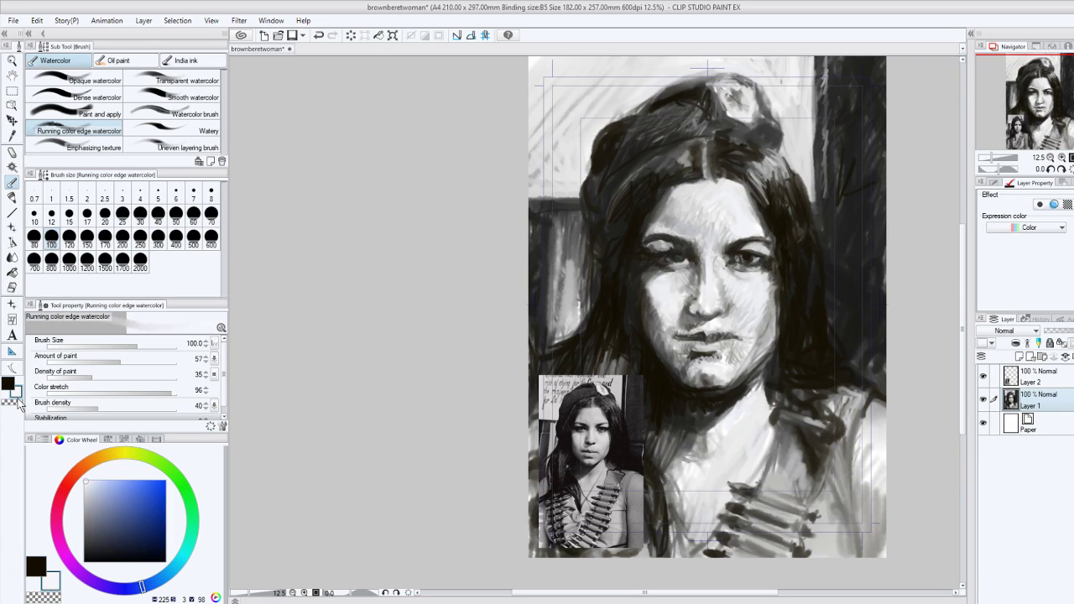
mouse_move(783, 260)
left_mouse_down()
mouse_move(786, 220)
mouse_move(804, 226)
left_mouse_up()
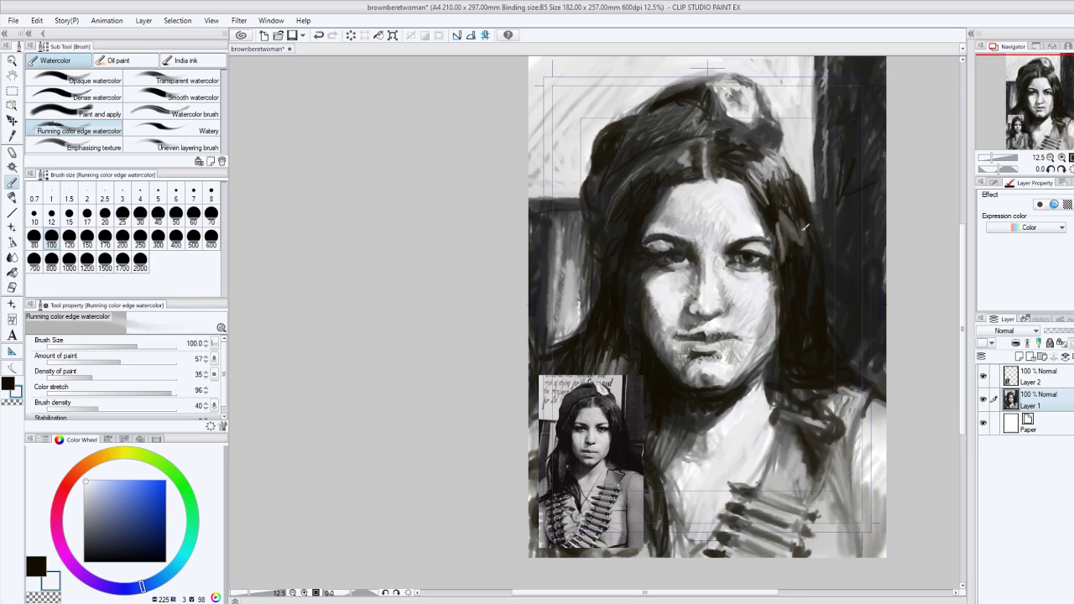
left_click(8, 384)
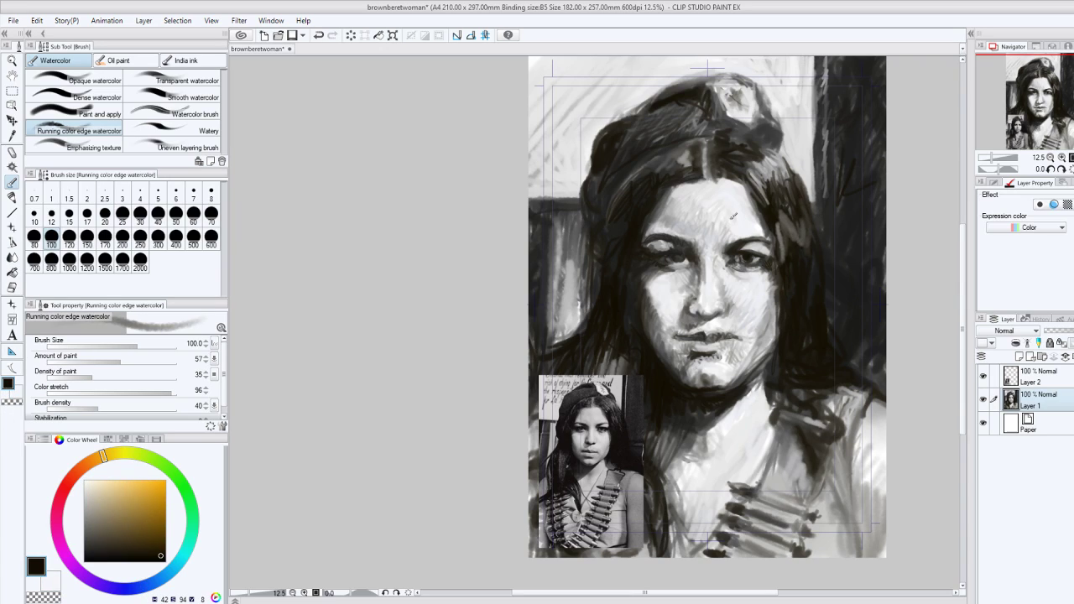
mouse_move(778, 211)
left_mouse_down()
mouse_move(777, 248)
mouse_move(804, 243)
mouse_move(786, 252)
left_mouse_up()
mouse_move(579, 288)
left_mouse_down()
mouse_move(581, 331)
mouse_move(560, 344)
left_mouse_up()
mouse_move(851, 124)
left_mouse_down()
mouse_move(877, 168)
mouse_move(882, 203)
left_mouse_up()
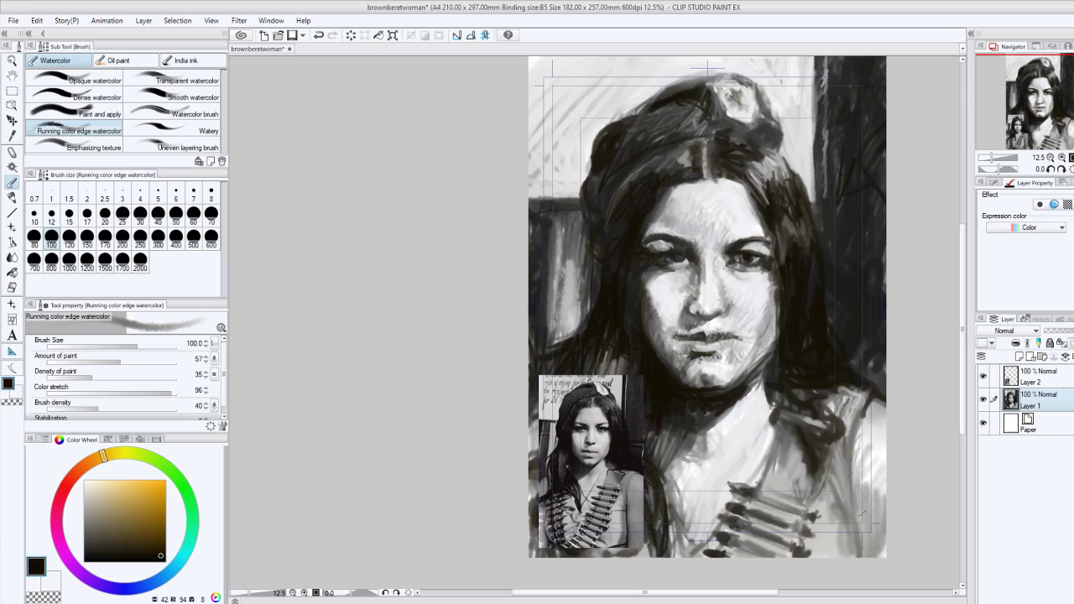
Shade the lower shirt, the right sleeve and the left cheek with black strokes.
mouse_move(852, 556)
left_mouse_down()
mouse_move(845, 509)
mouse_move(819, 549)
left_mouse_up()
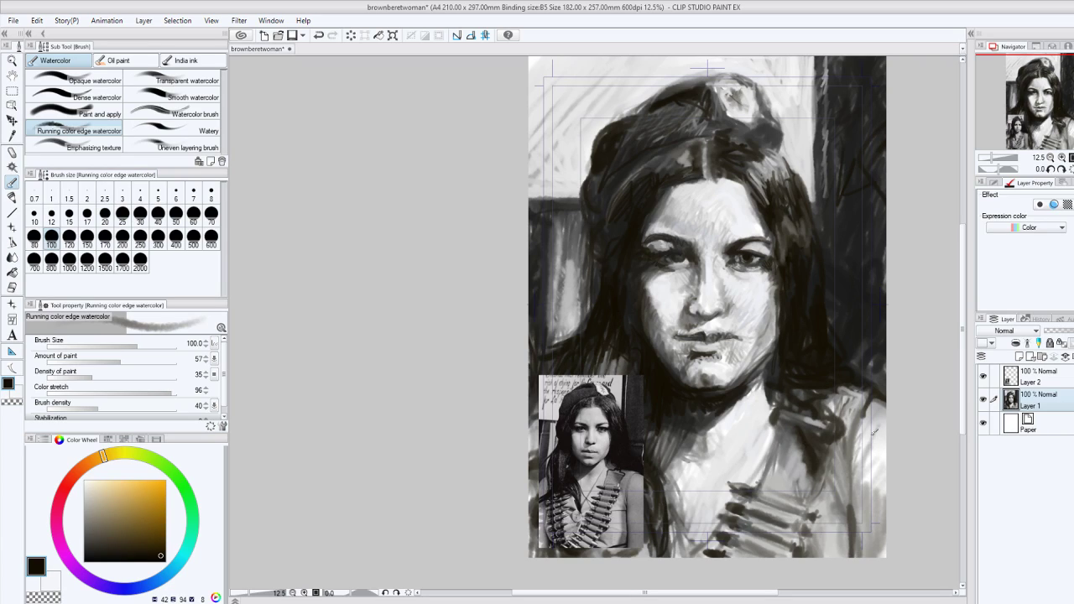
mouse_move(873, 431)
left_mouse_down()
mouse_move(856, 382)
mouse_move(840, 409)
mouse_move(858, 407)
mouse_move(856, 416)
mouse_move(824, 487)
mouse_move(844, 466)
left_mouse_up()
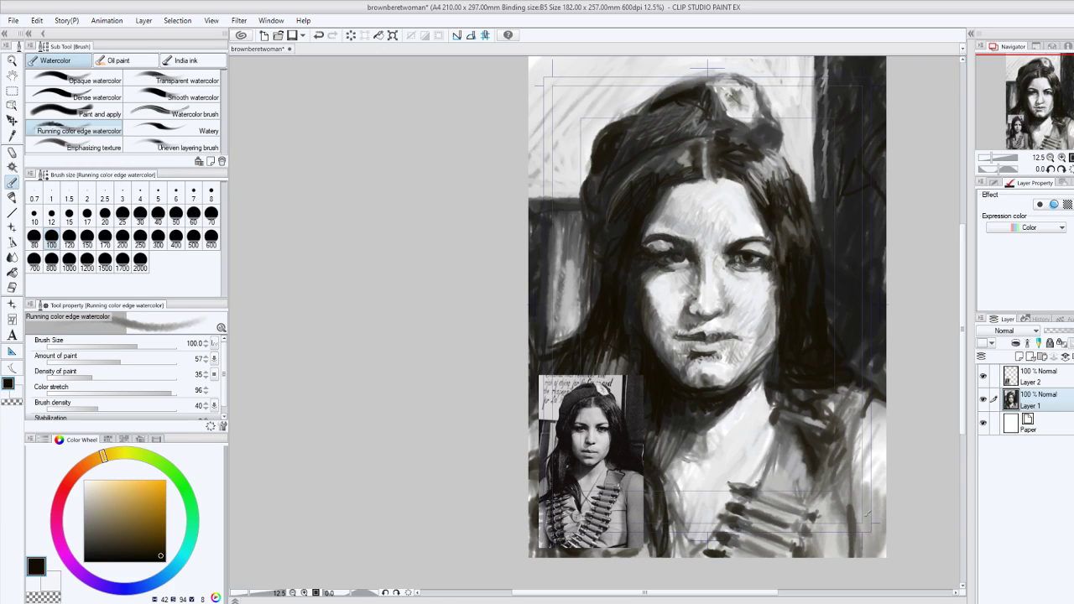
mouse_move(866, 529)
left_mouse_down()
mouse_move(862, 544)
mouse_move(855, 453)
mouse_move(876, 540)
left_mouse_up()
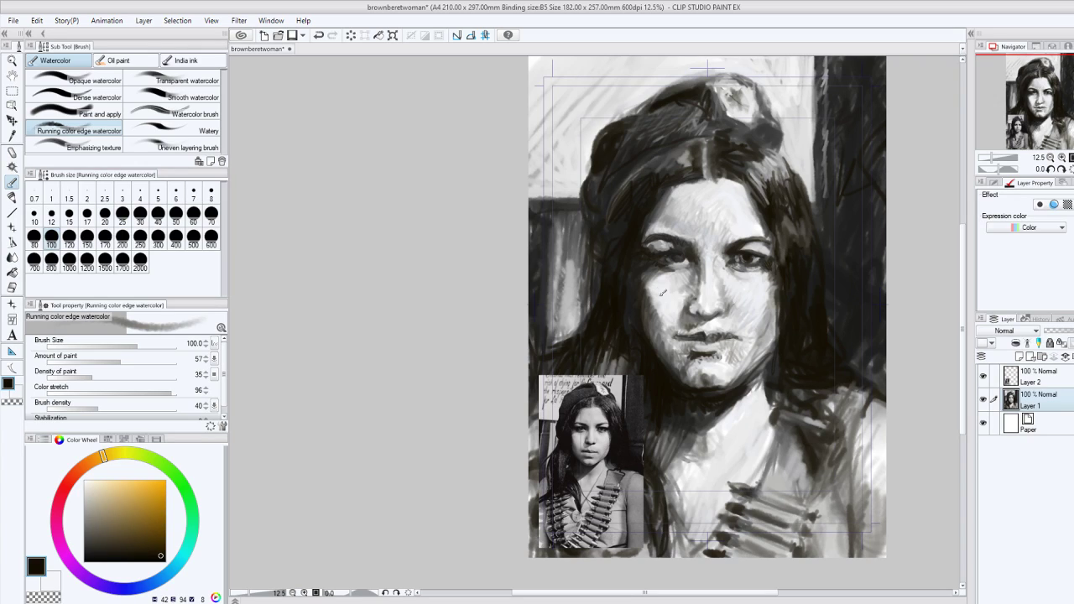
mouse_move(663, 292)
left_mouse_down()
mouse_move(668, 268)
mouse_move(654, 312)
left_mouse_up()
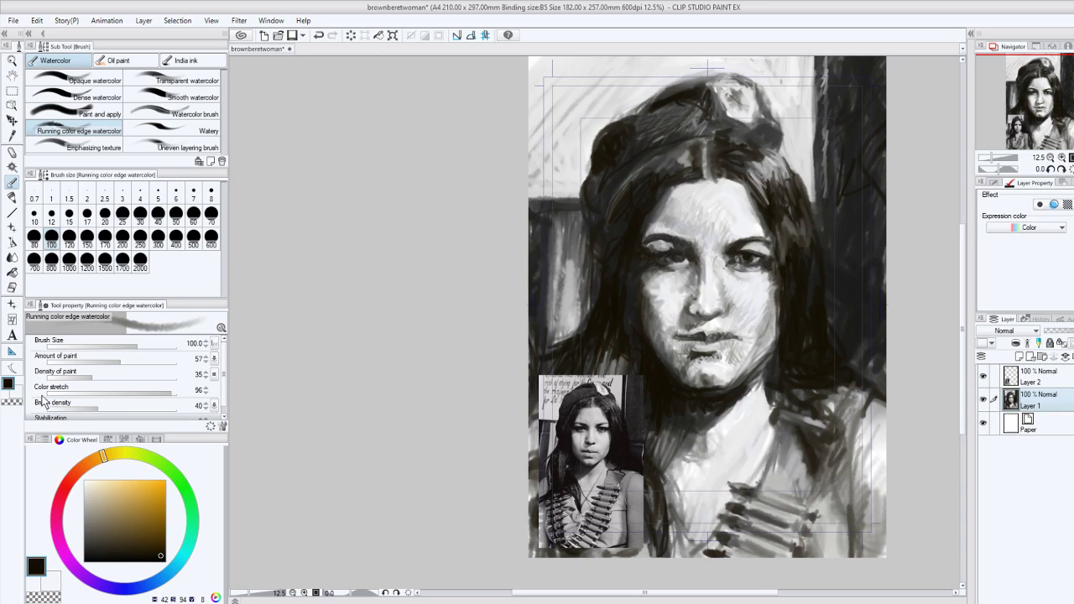
Lighten the beret's upper edge, its folds and the area around the badge with near-white strokes.
key("x")
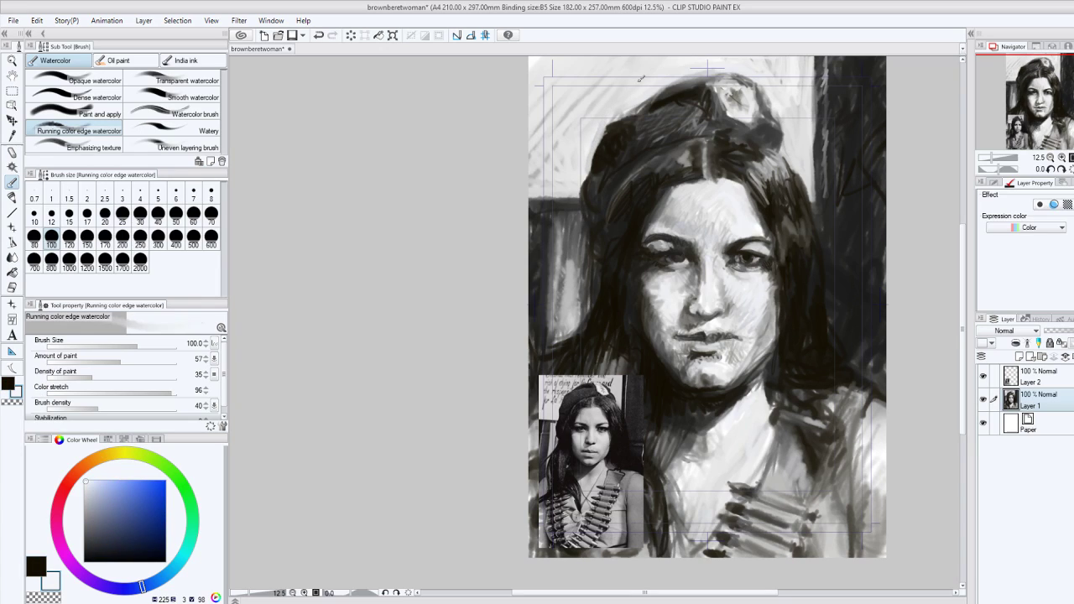
mouse_move(618, 116)
left_mouse_down()
mouse_move(576, 178)
mouse_move(640, 99)
left_mouse_up()
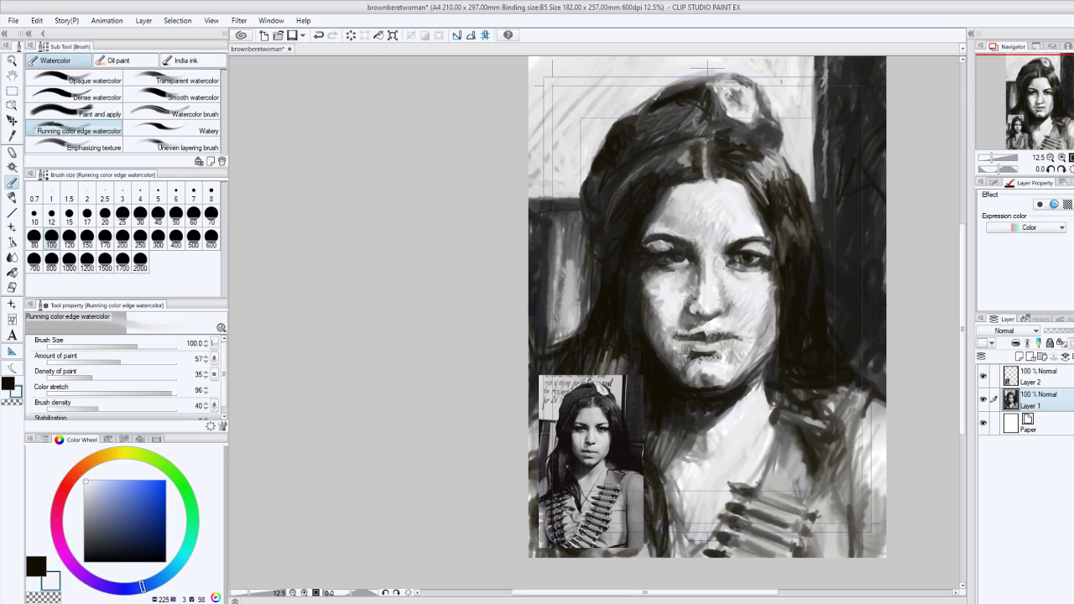
mouse_move(648, 94)
left_mouse_down()
mouse_move(621, 109)
mouse_move(691, 84)
left_mouse_up()
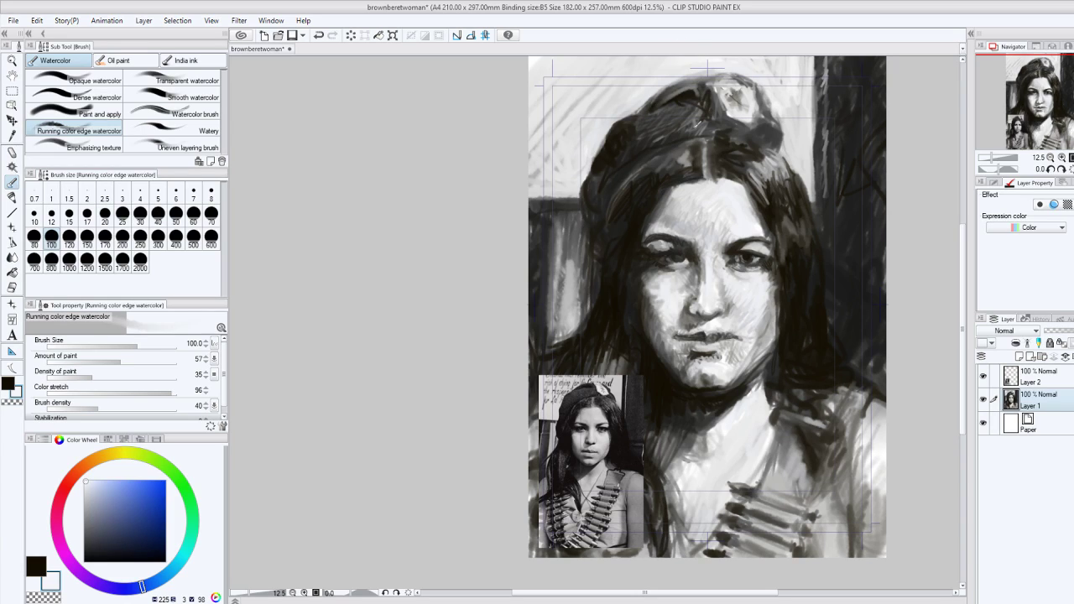
left_click_drag(695, 124, 640, 134)
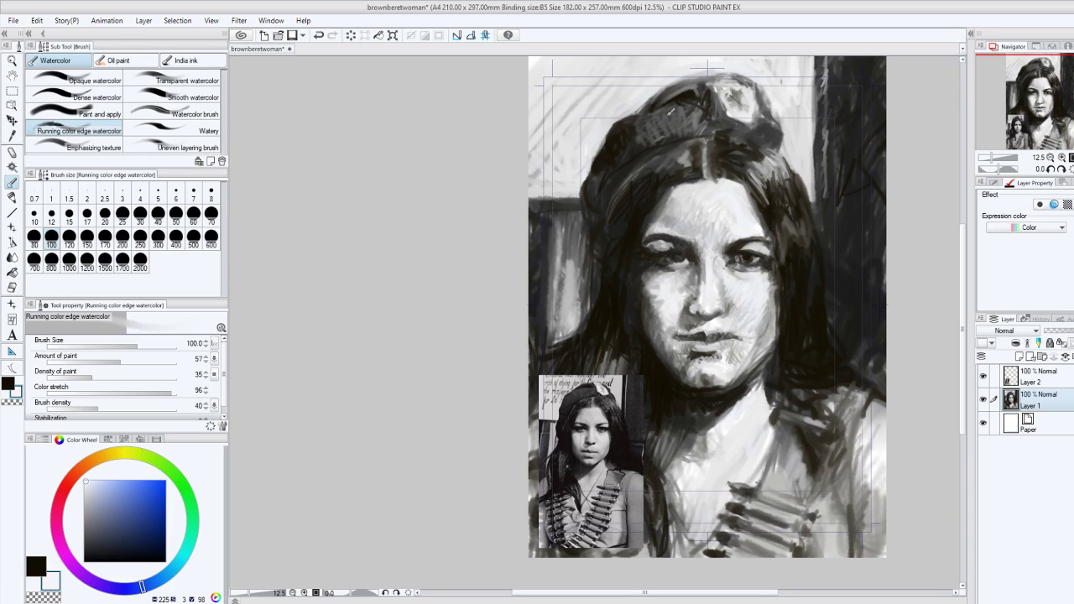
mouse_move(688, 97)
left_mouse_down()
mouse_move(702, 90)
mouse_move(711, 107)
mouse_move(728, 109)
mouse_move(676, 126)
left_mouse_up()
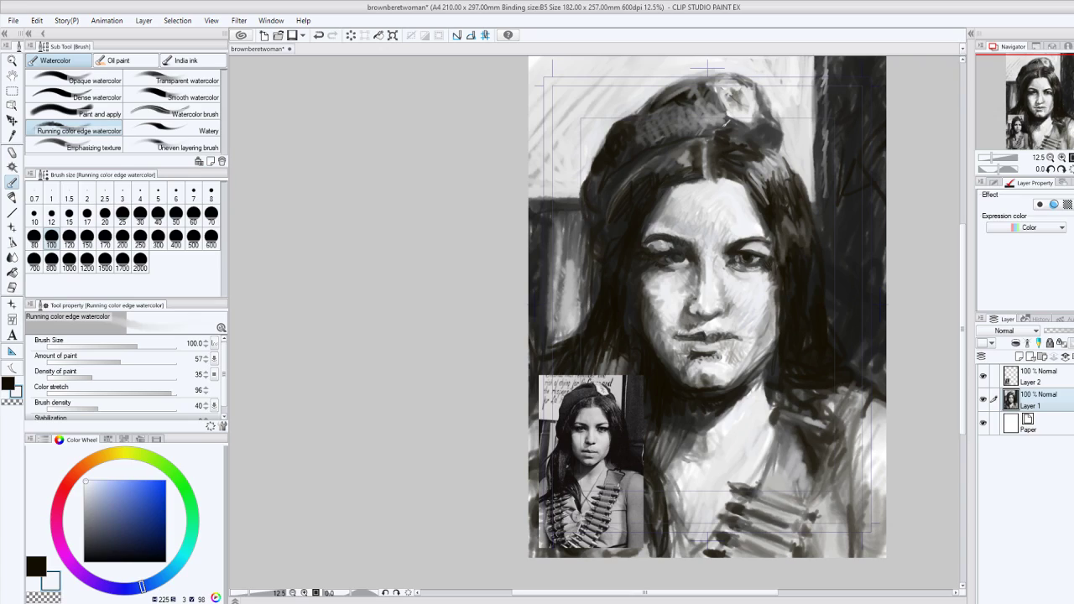
mouse_move(745, 124)
left_mouse_down()
mouse_move(733, 117)
mouse_move(755, 103)
left_mouse_up()
Model the right shoulder and its strap with near-white highlights and black shadow strokes.
mouse_move(833, 449)
left_mouse_down()
mouse_move(848, 485)
mouse_move(874, 401)
mouse_move(835, 459)
mouse_move(869, 400)
left_mouse_up()
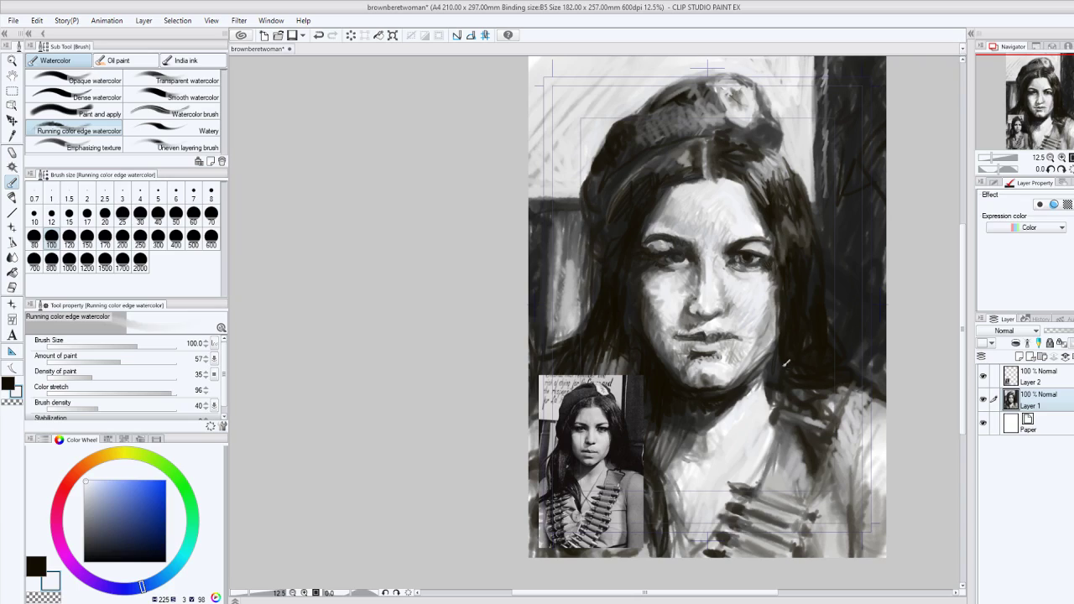
mouse_move(807, 418)
left_mouse_down()
mouse_move(796, 417)
mouse_move(800, 408)
left_mouse_up()
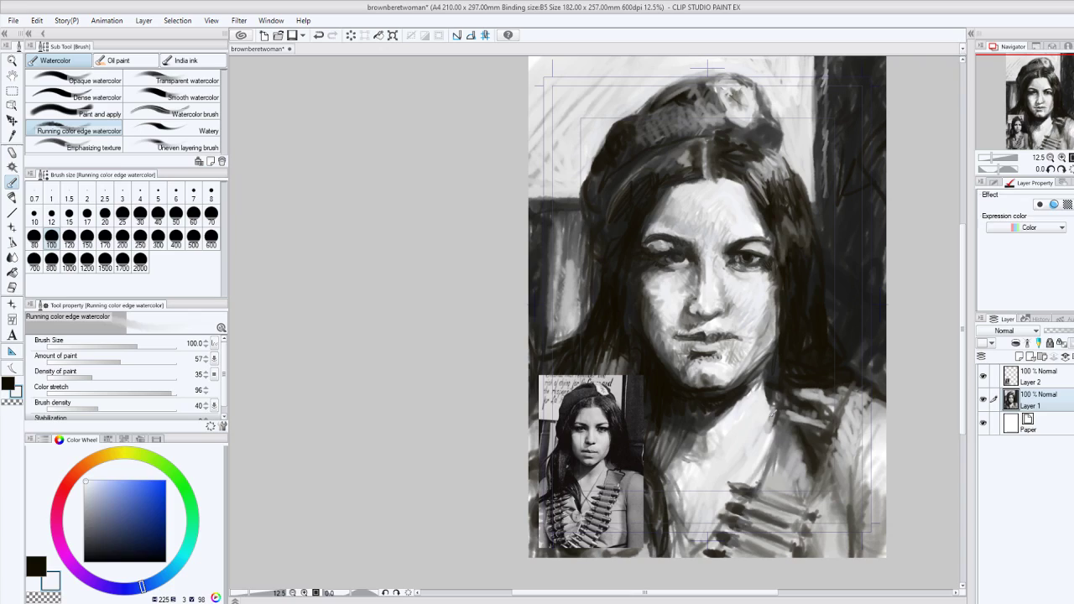
left_click(6, 382)
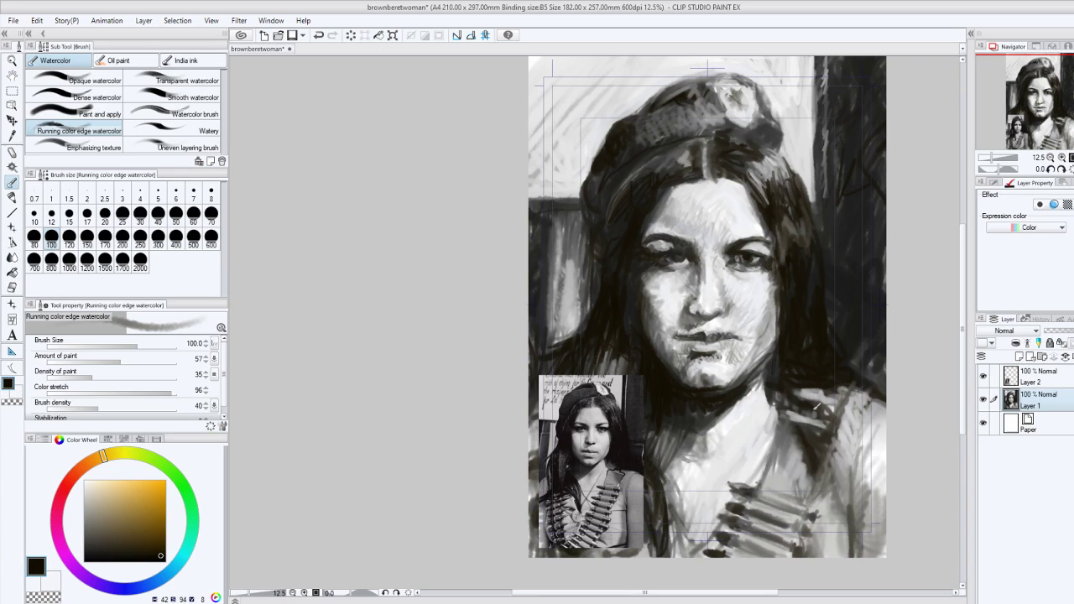
left_click_drag(816, 408, 829, 429)
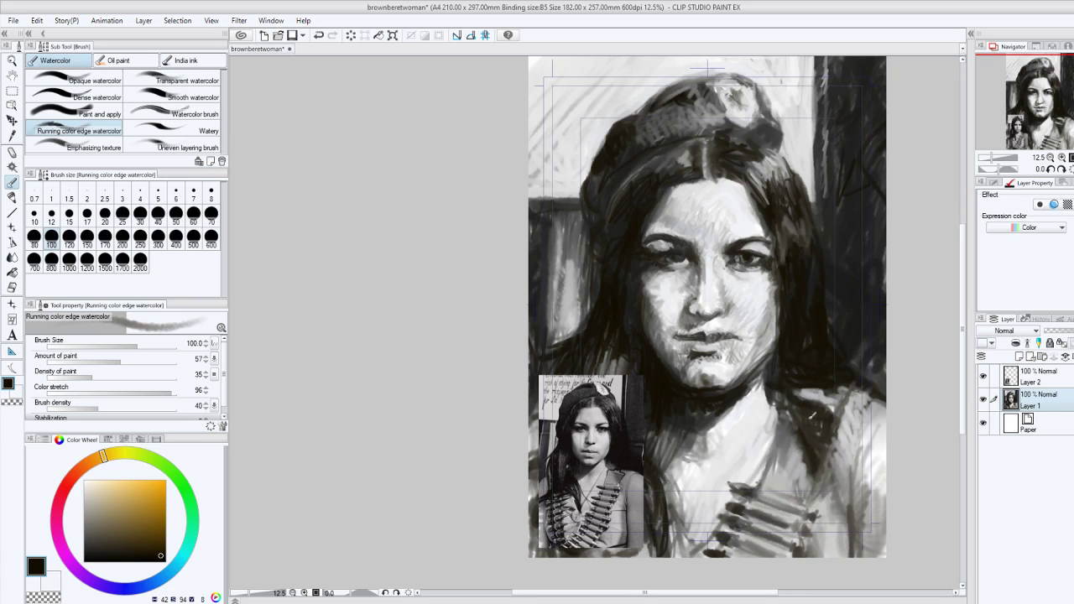
left_click(16, 393)
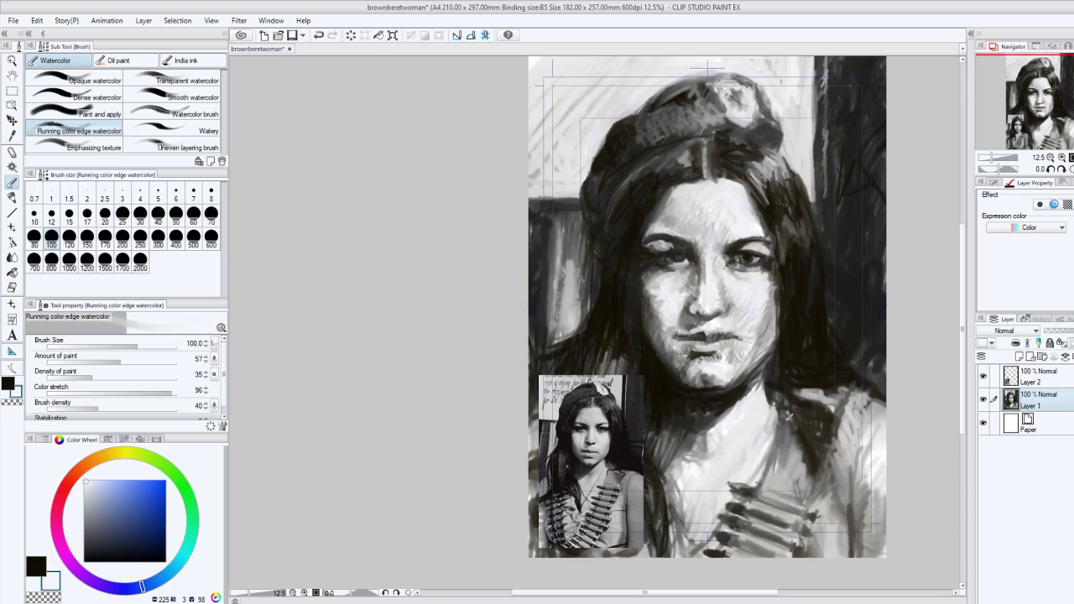
mouse_move(789, 416)
left_mouse_down()
mouse_move(818, 436)
mouse_move(805, 413)
mouse_move(818, 469)
mouse_move(798, 416)
mouse_move(816, 420)
mouse_move(831, 401)
left_mouse_up()
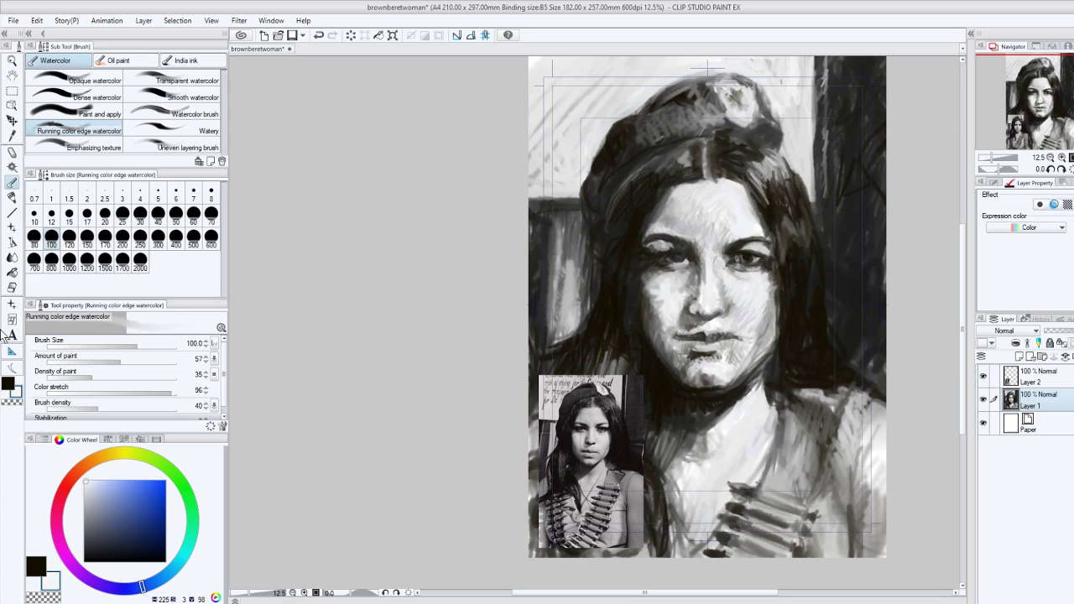
Shade the lower shirt beside the bandolier and the right sleeve edge with black, and switch back to near-white.
key("x")
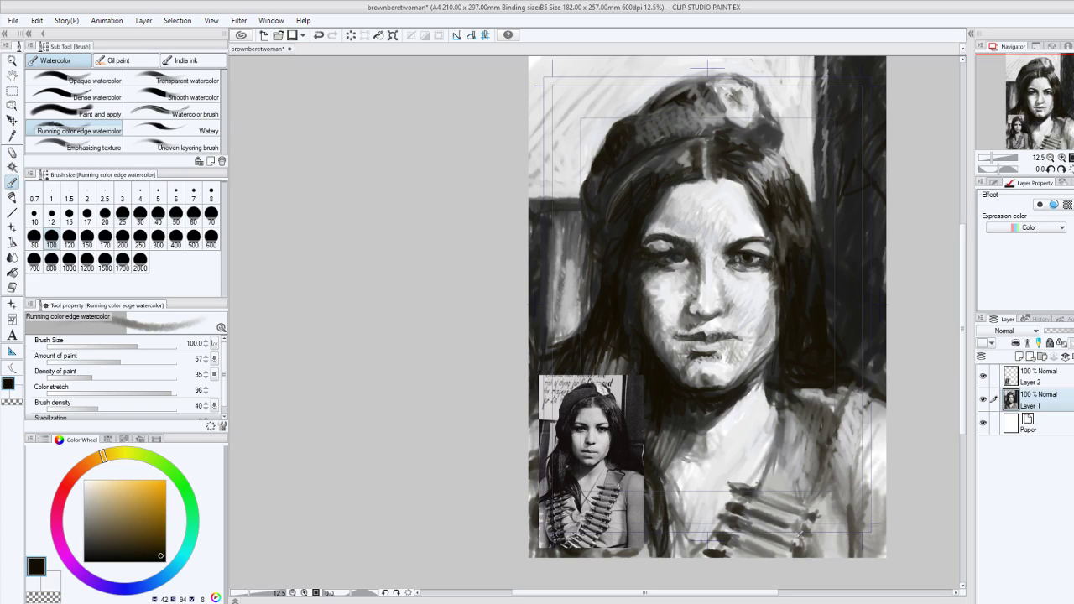
left_click_drag(812, 557, 846, 551)
mouse_move(851, 511)
left_mouse_down()
mouse_move(845, 483)
mouse_move(884, 406)
left_mouse_up()
left_click_drag(854, 451, 883, 408)
left_click_drag(843, 483, 859, 434)
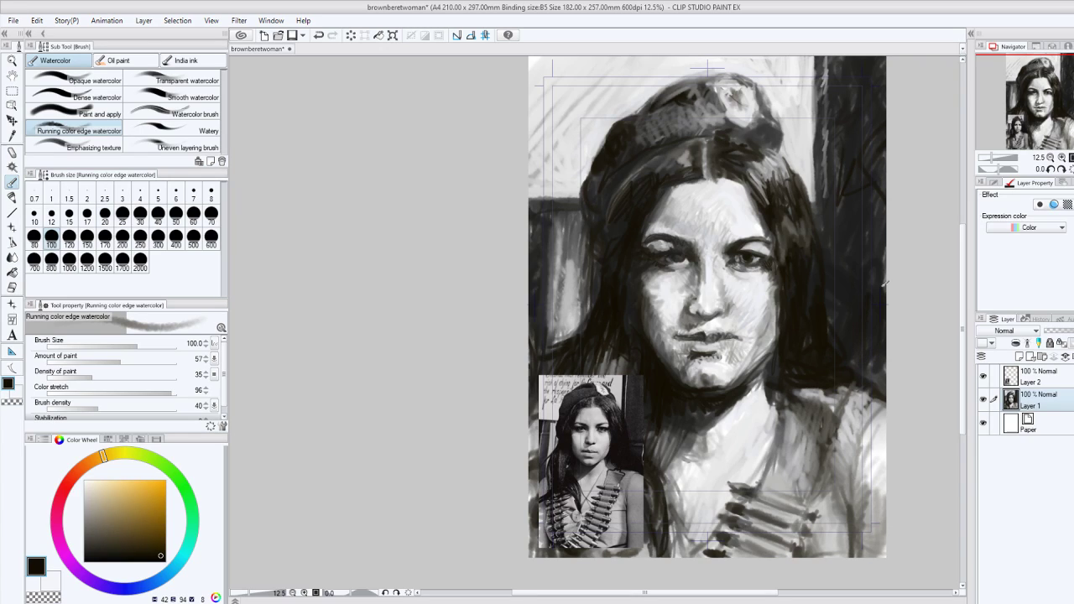
key("x")
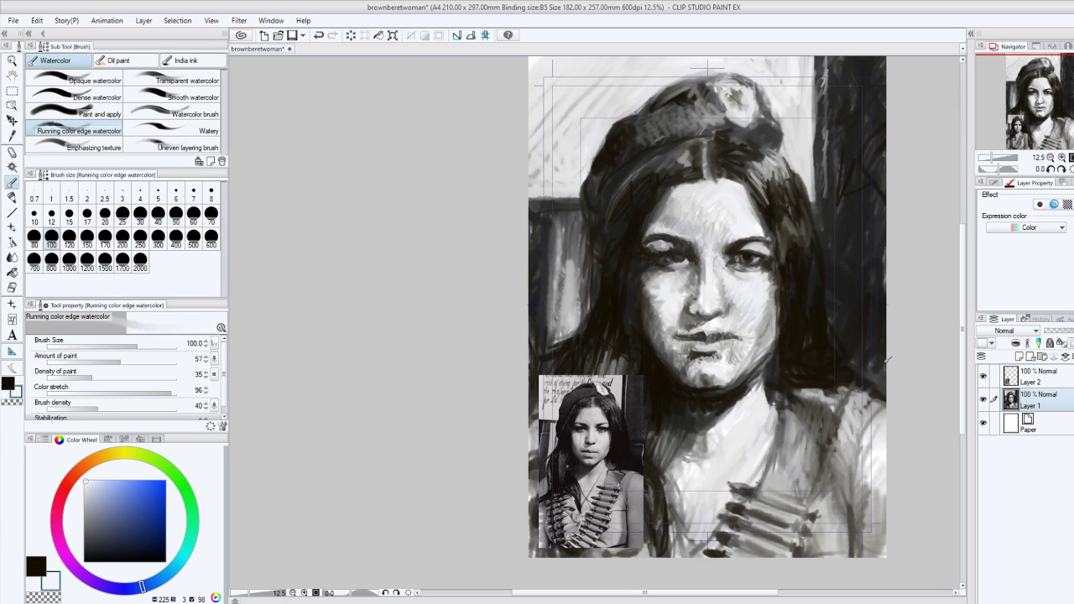
Lighten the dark background beside the hair on the right with near-white strokes.
mouse_move(860, 352)
left_mouse_down()
mouse_move(861, 300)
mouse_move(875, 353)
left_mouse_up()
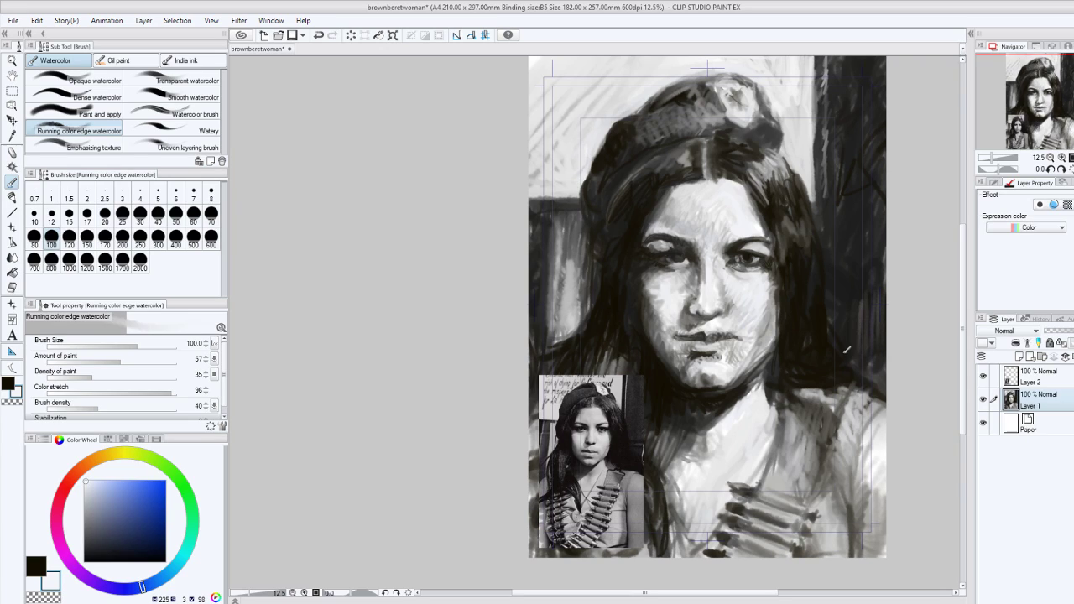
left_click_drag(846, 349, 852, 292)
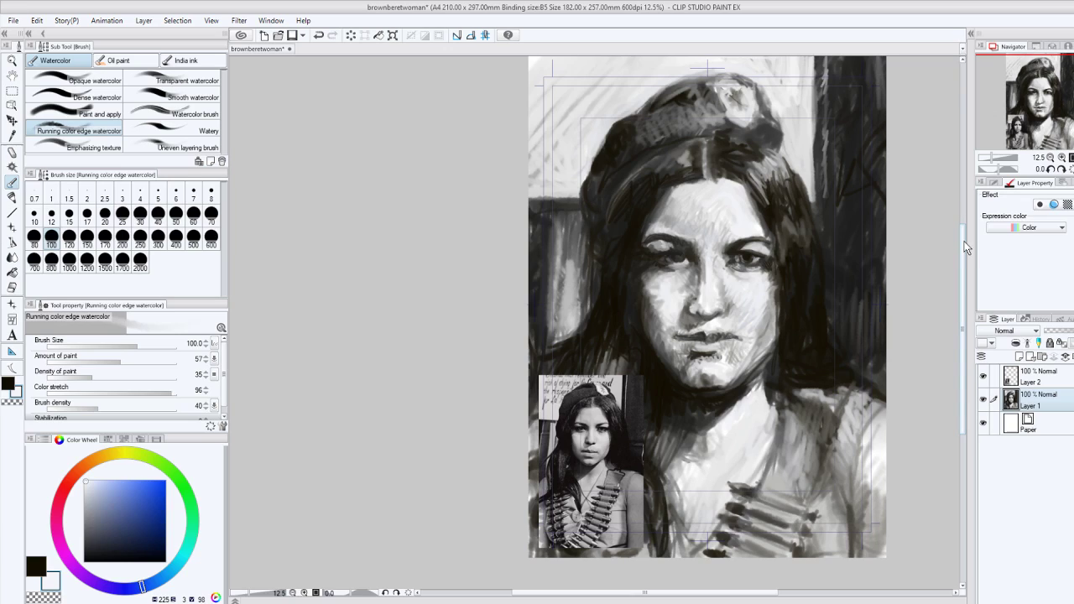
scroll(966, 248, "up", 3)
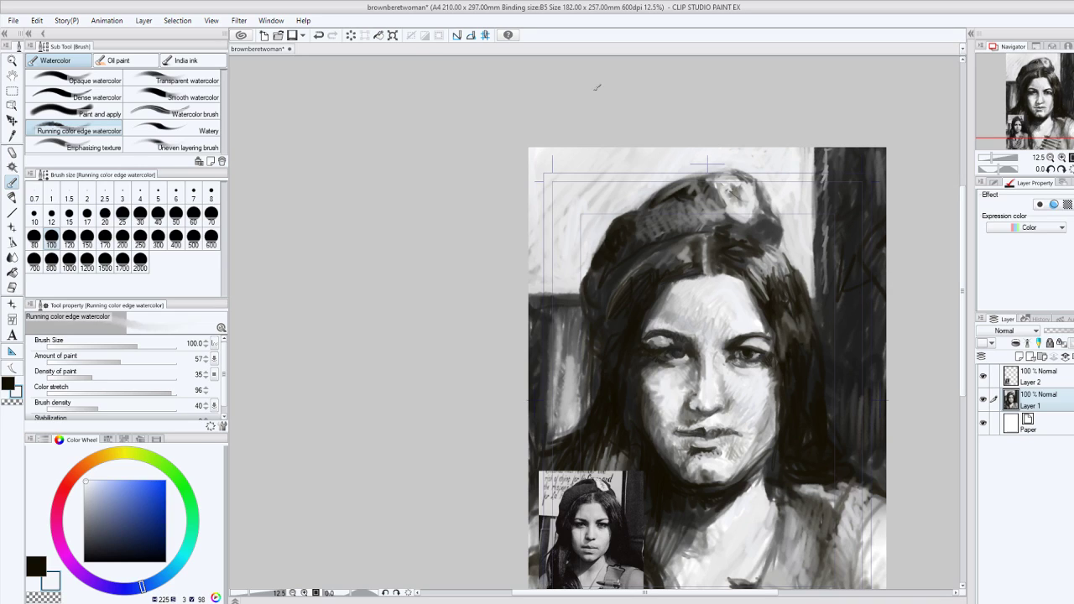
left_click_drag(959, 255, 970, 295)
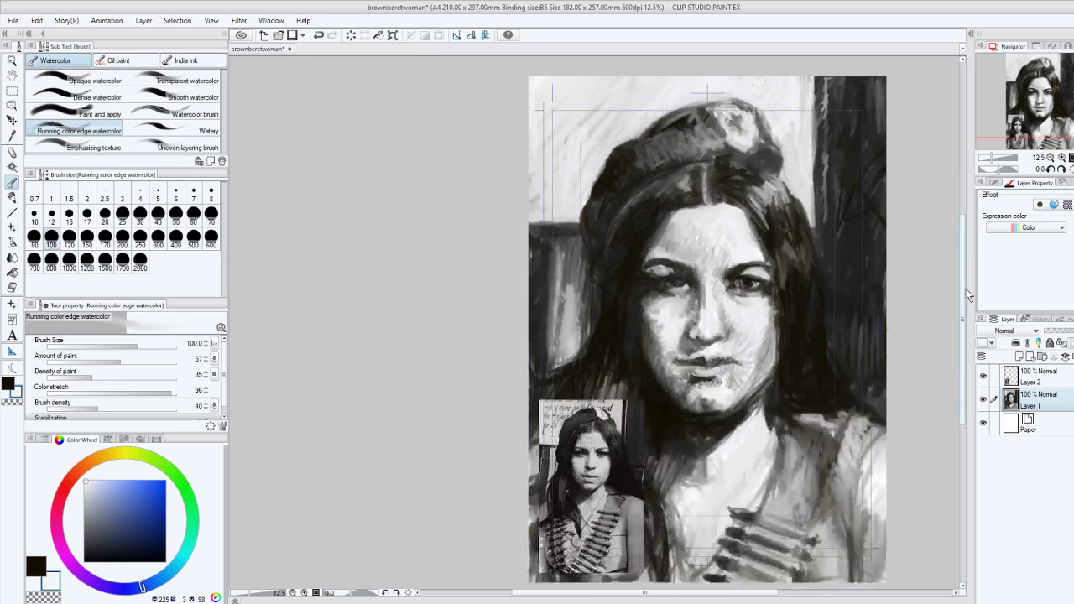
Switch to black and shade the neck, the shirt around the bandolier and the dark background, adding a cartridge at the bandolier's upper end.
left_click(9, 385)
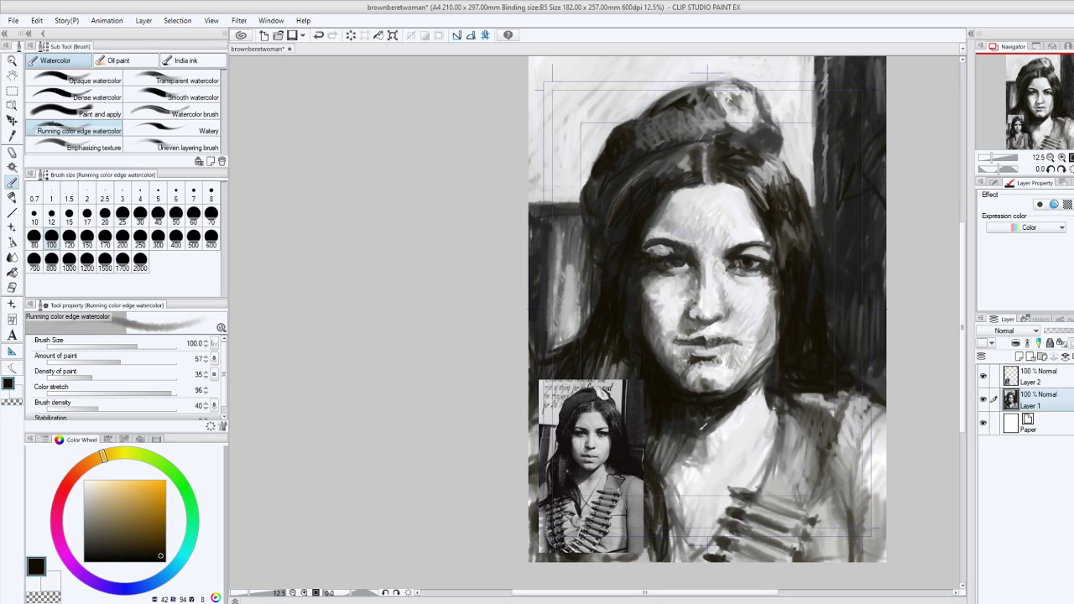
mouse_move(699, 427)
left_mouse_down()
mouse_move(722, 449)
mouse_move(742, 395)
mouse_move(759, 443)
left_mouse_up()
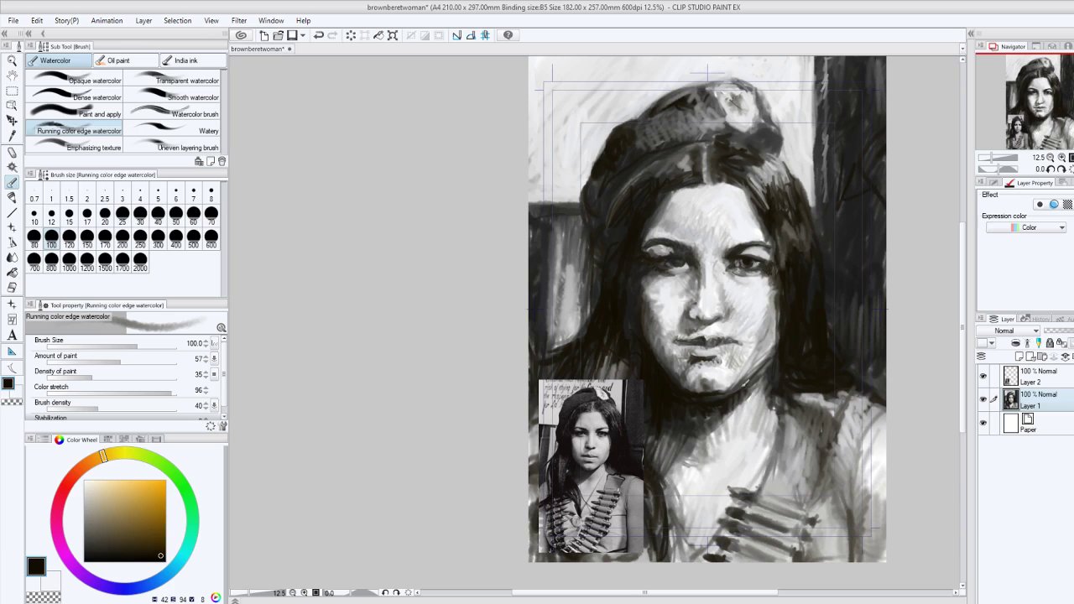
mouse_move(684, 499)
left_mouse_down()
mouse_move(692, 546)
mouse_move(724, 487)
mouse_move(725, 508)
left_mouse_up()
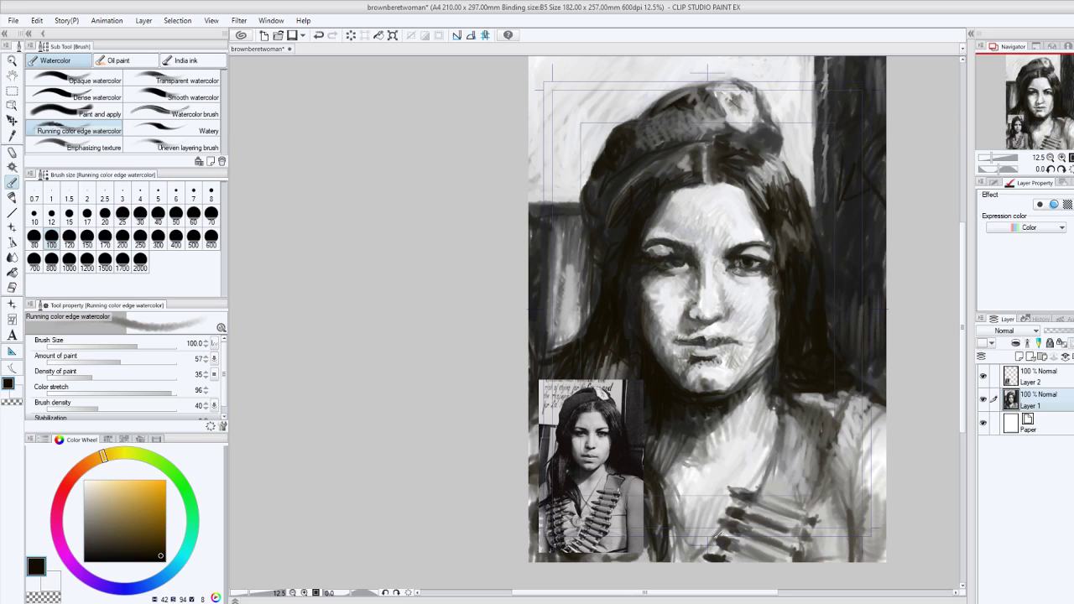
mouse_move(717, 535)
left_mouse_down()
mouse_move(675, 561)
mouse_move(677, 518)
mouse_move(676, 558)
left_mouse_up()
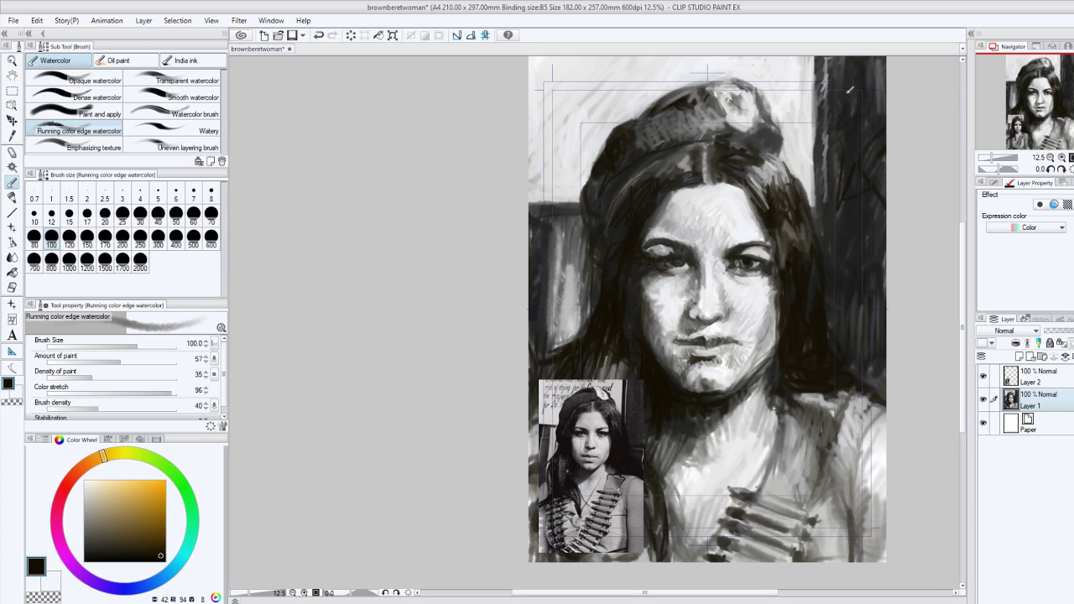
left_click_drag(878, 74, 872, 163)
mouse_move(815, 410)
left_mouse_down()
mouse_move(795, 398)
mouse_move(814, 401)
mouse_move(817, 390)
mouse_move(801, 407)
left_mouse_up()
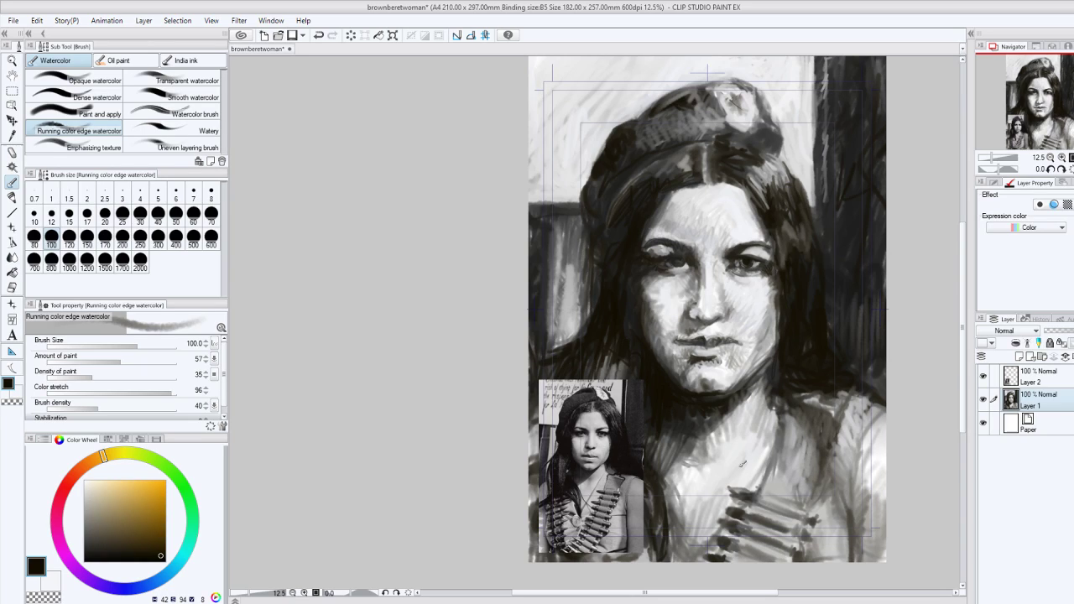
mouse_move(742, 463)
left_mouse_down()
mouse_move(787, 484)
mouse_move(756, 480)
left_mouse_up()
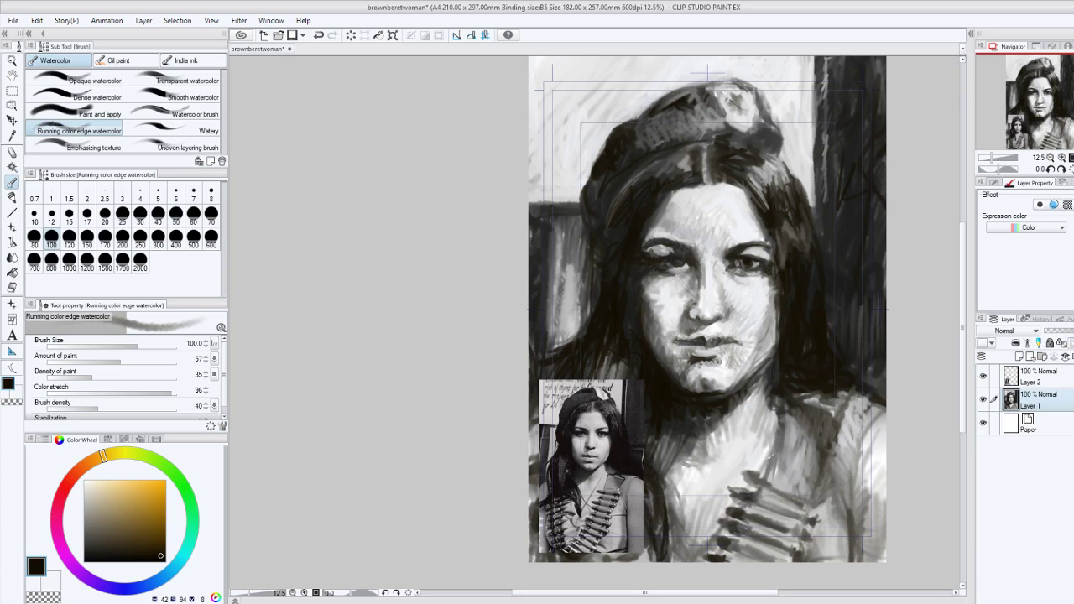
Darken the collar, hair ends and right shoulder strap with black, and touch up the hair ends with near-white.
mouse_move(779, 430)
left_mouse_down()
mouse_move(783, 406)
mouse_move(770, 460)
left_mouse_up()
left_click_drag(779, 386, 783, 354)
mouse_move(792, 396)
left_mouse_down()
mouse_move(833, 416)
mouse_move(798, 392)
mouse_move(836, 414)
mouse_move(839, 393)
left_mouse_up()
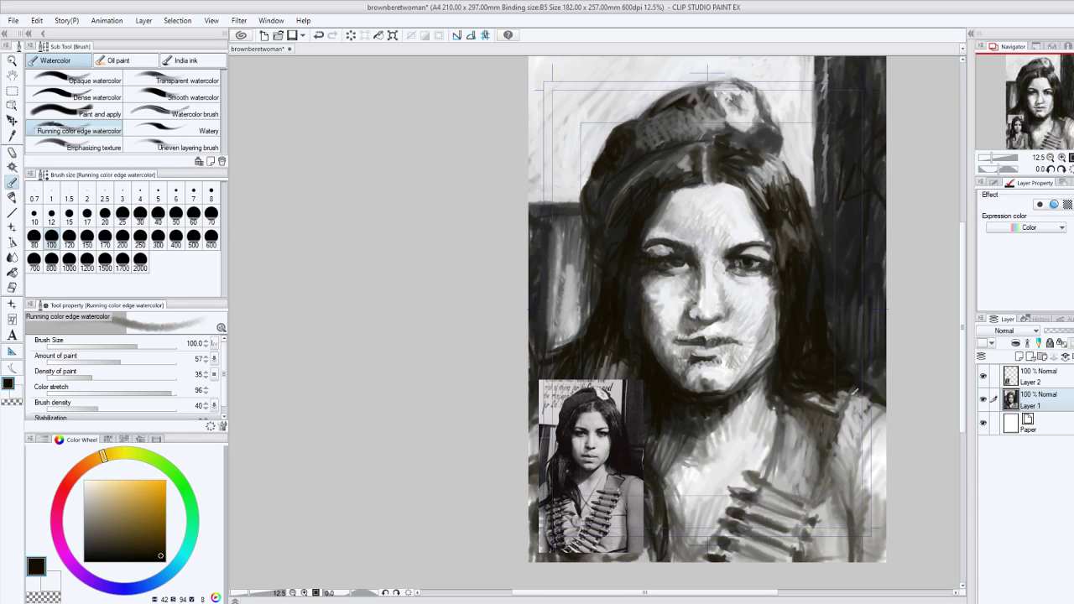
mouse_move(854, 391)
left_mouse_down()
mouse_move(831, 403)
mouse_move(833, 385)
mouse_move(807, 396)
mouse_move(770, 387)
mouse_move(788, 353)
left_mouse_up()
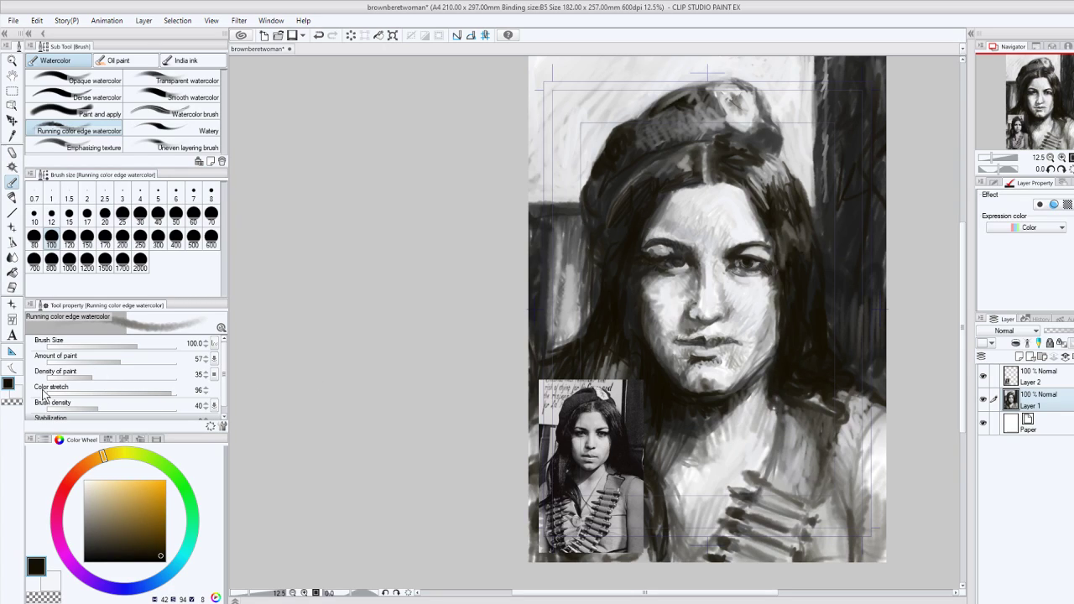
key("x")
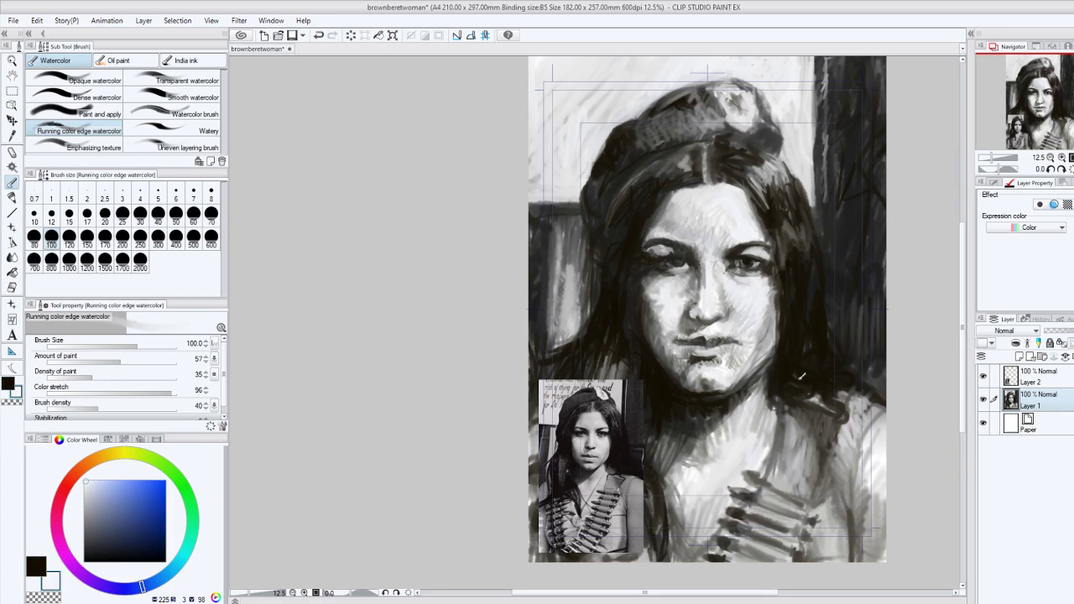
mouse_move(802, 377)
left_mouse_down()
mouse_move(796, 396)
mouse_move(781, 374)
left_mouse_up()
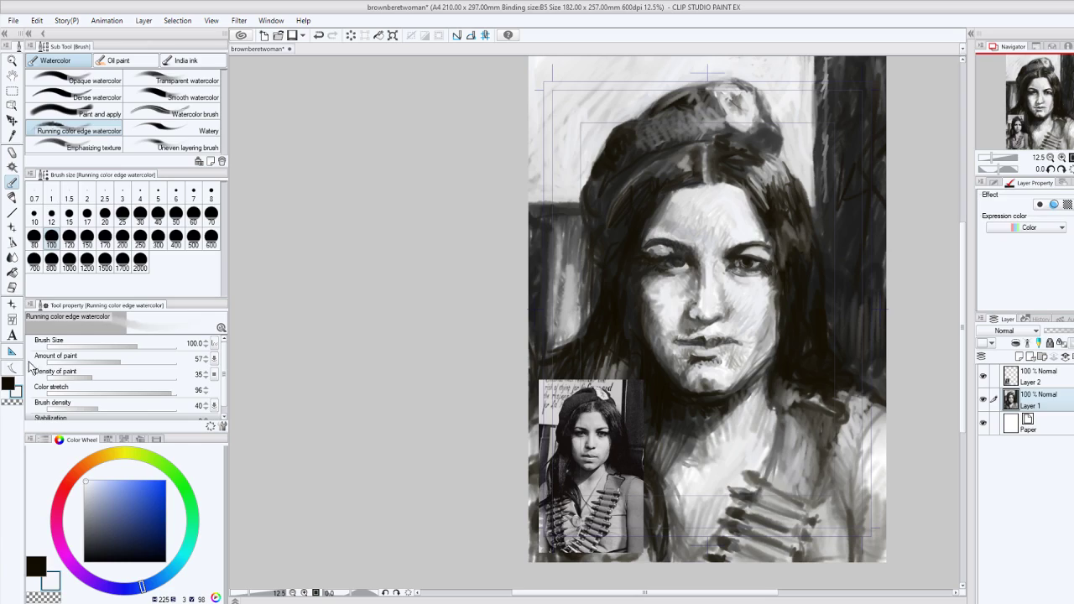
Define the right shoulder strap and armhole seam with black strokes, and check the painting with the reference layer temporarily hidden.
left_click(10, 386)
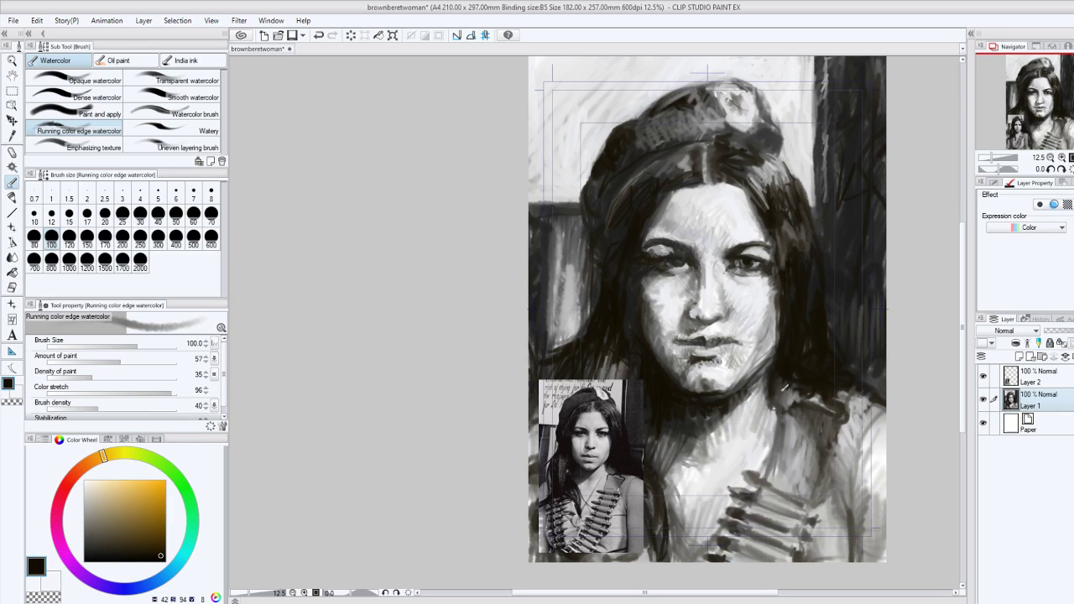
mouse_move(785, 387)
left_mouse_down()
mouse_move(815, 397)
mouse_move(810, 387)
mouse_move(821, 387)
mouse_move(790, 401)
mouse_move(833, 420)
mouse_move(787, 395)
mouse_move(815, 408)
mouse_move(819, 432)
mouse_move(805, 432)
mouse_move(802, 408)
mouse_move(825, 487)
mouse_move(843, 507)
left_mouse_up()
mouse_move(835, 460)
left_mouse_down()
mouse_move(844, 480)
mouse_move(858, 418)
mouse_move(843, 445)
mouse_move(854, 421)
mouse_move(862, 445)
left_mouse_up()
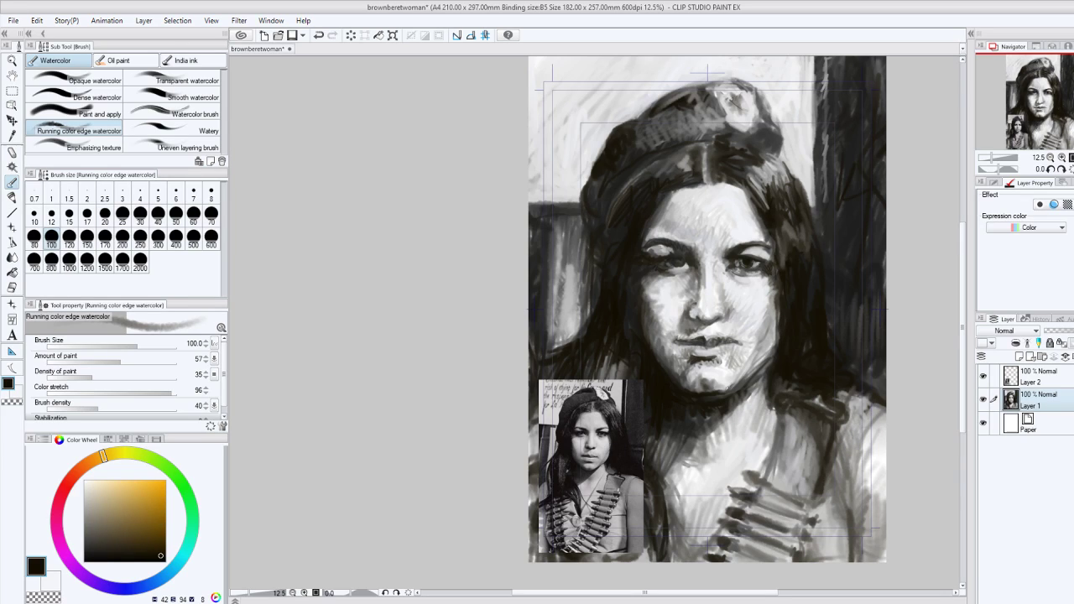
left_click(984, 372)
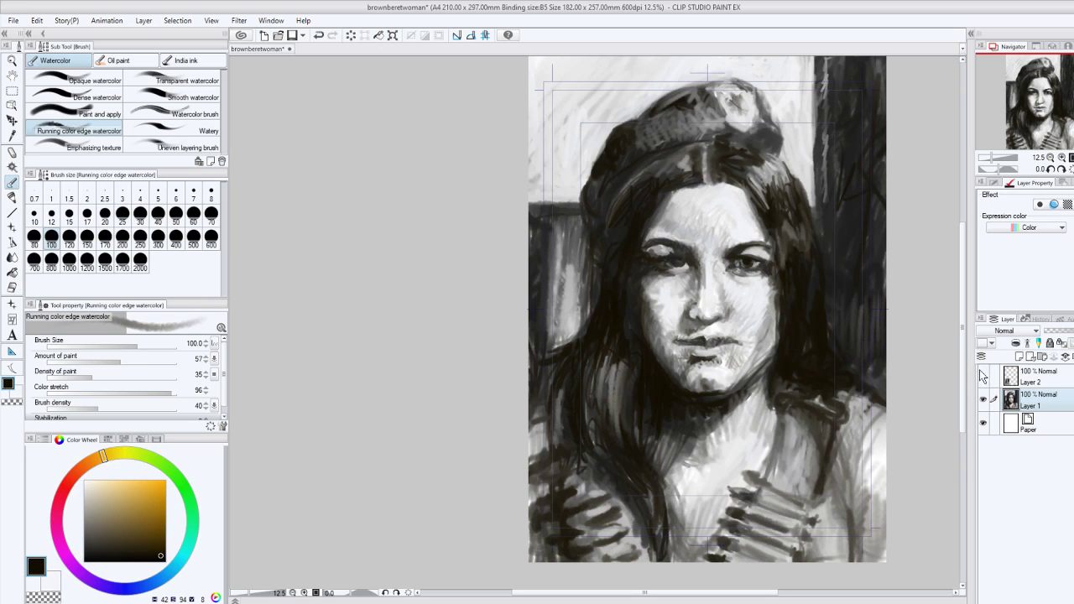
left_click(983, 372)
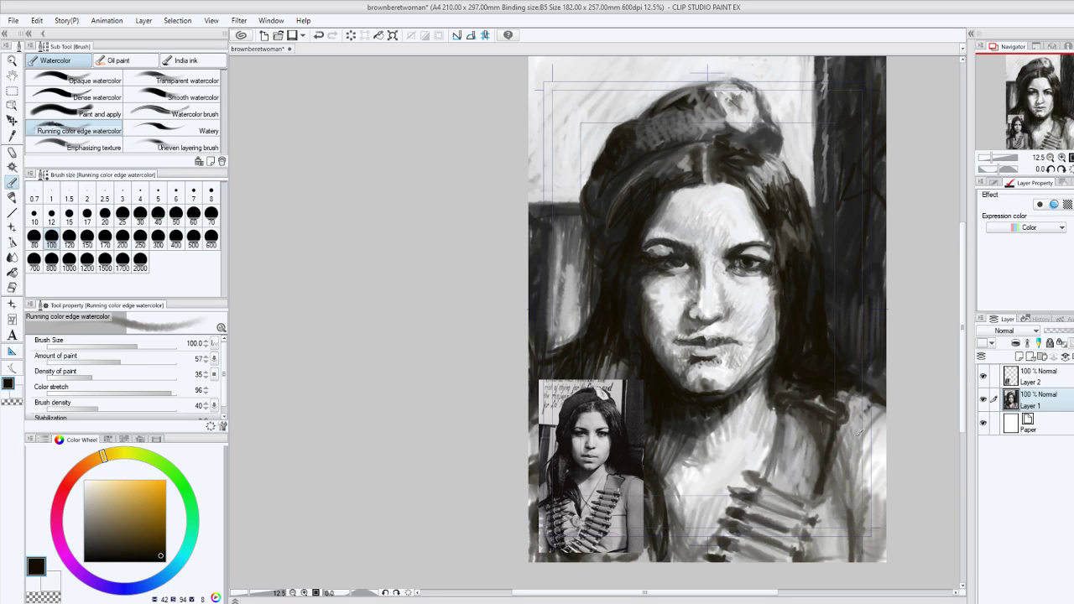
Shade the right sleeve seam and the lower sleeve with black, undoing the first long stroke.
left_click_drag(846, 490, 866, 426)
key("ctrl+z")
mouse_move(858, 443)
left_mouse_down()
mouse_move(892, 396)
mouse_move(856, 461)
left_mouse_up()
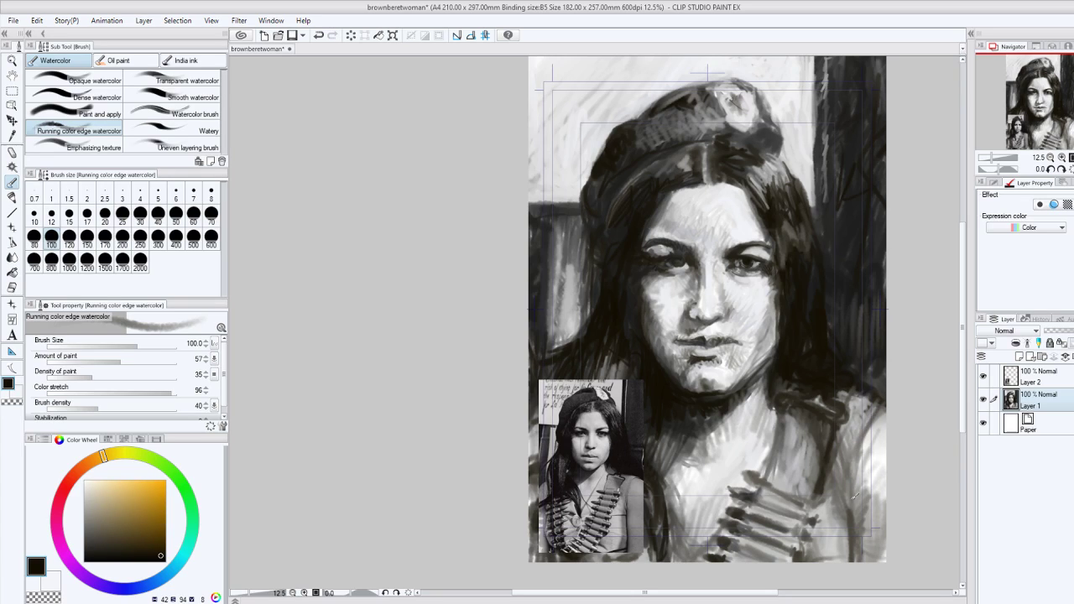
left_click_drag(865, 532, 856, 562)
left_click_drag(868, 562, 871, 532)
Lighten the right sleeve and the adjoining shirt with near-white strokes.
key("x")
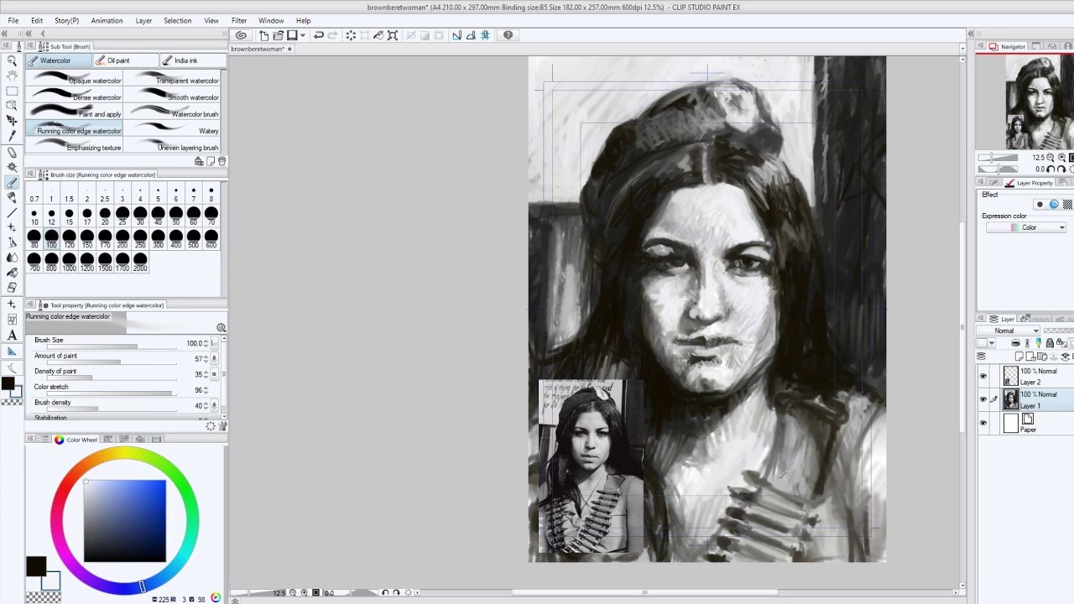
mouse_move(845, 530)
left_mouse_down()
mouse_move(853, 510)
mouse_move(854, 554)
left_mouse_up()
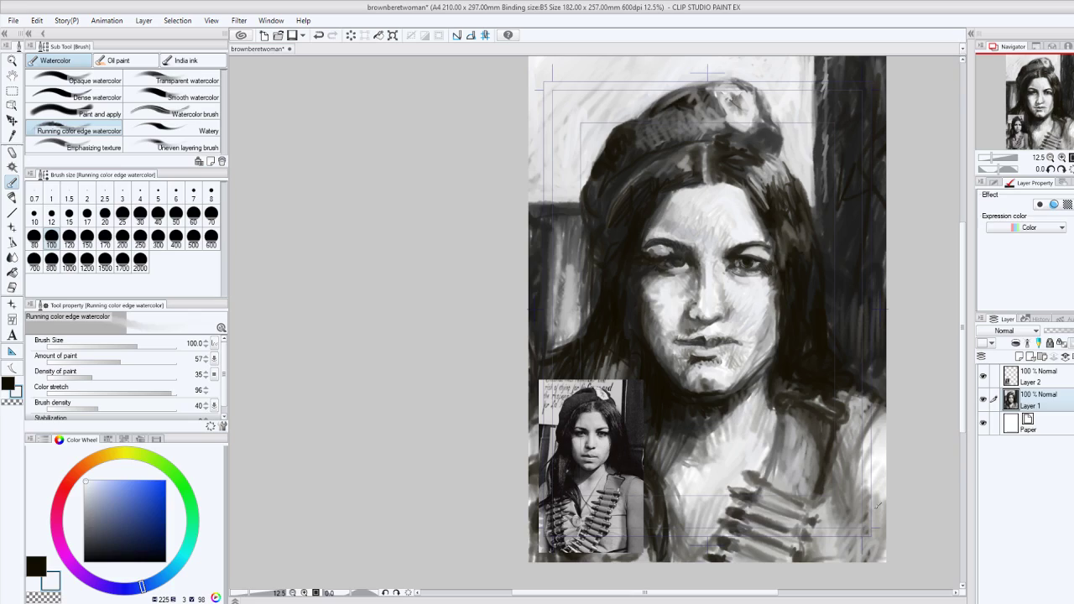
mouse_move(868, 459)
left_mouse_down()
mouse_move(868, 420)
mouse_move(891, 417)
left_mouse_up()
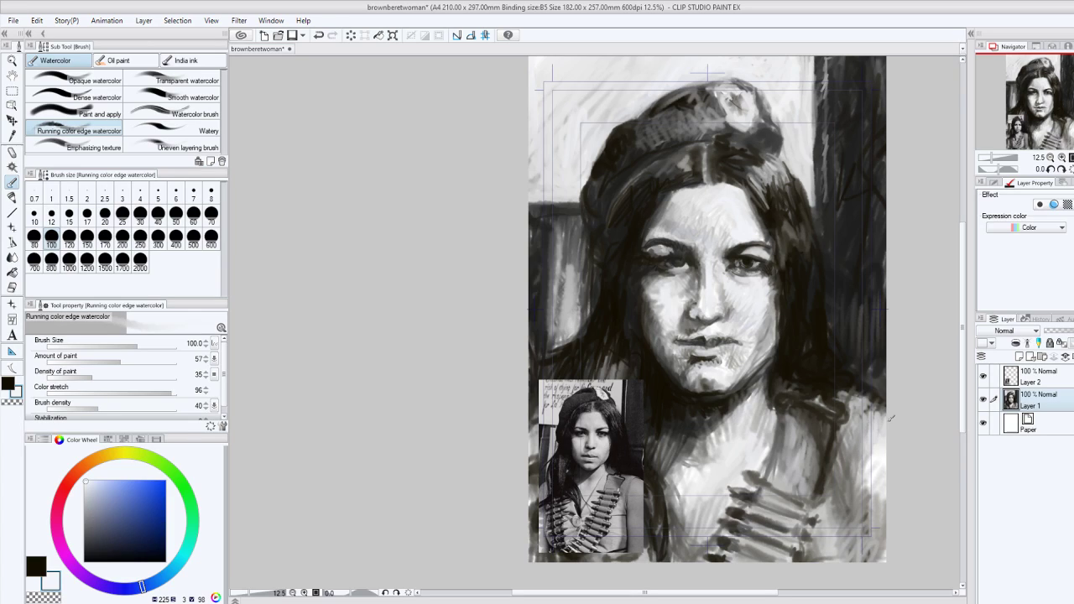
mouse_move(869, 505)
left_mouse_down()
mouse_move(832, 430)
mouse_move(826, 486)
left_mouse_up()
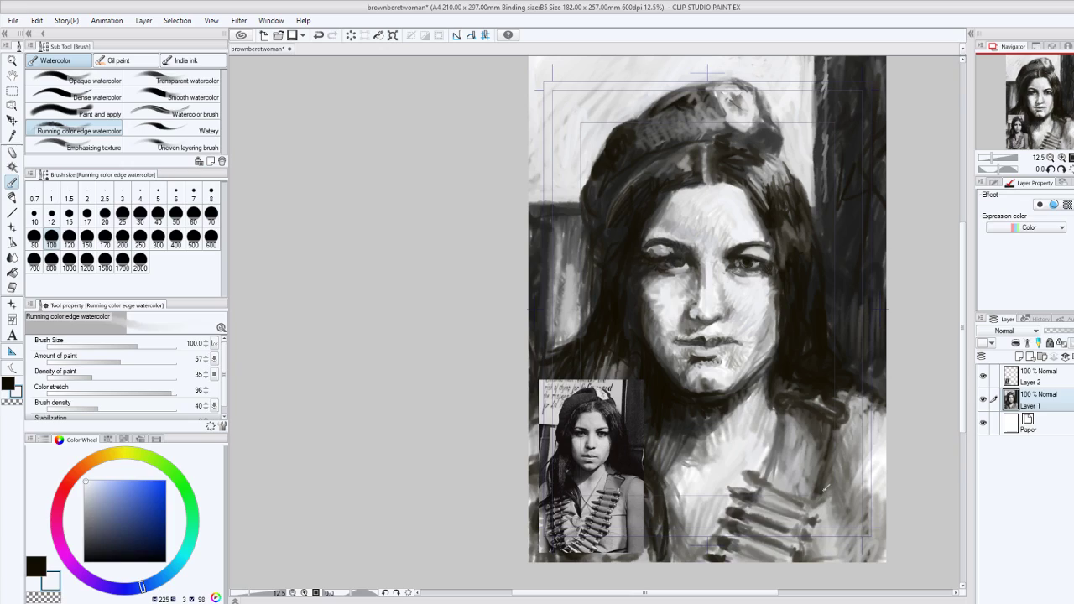
left_click_drag(870, 420, 857, 463)
left_click_drag(883, 403, 865, 456)
left_click_drag(880, 416, 860, 461)
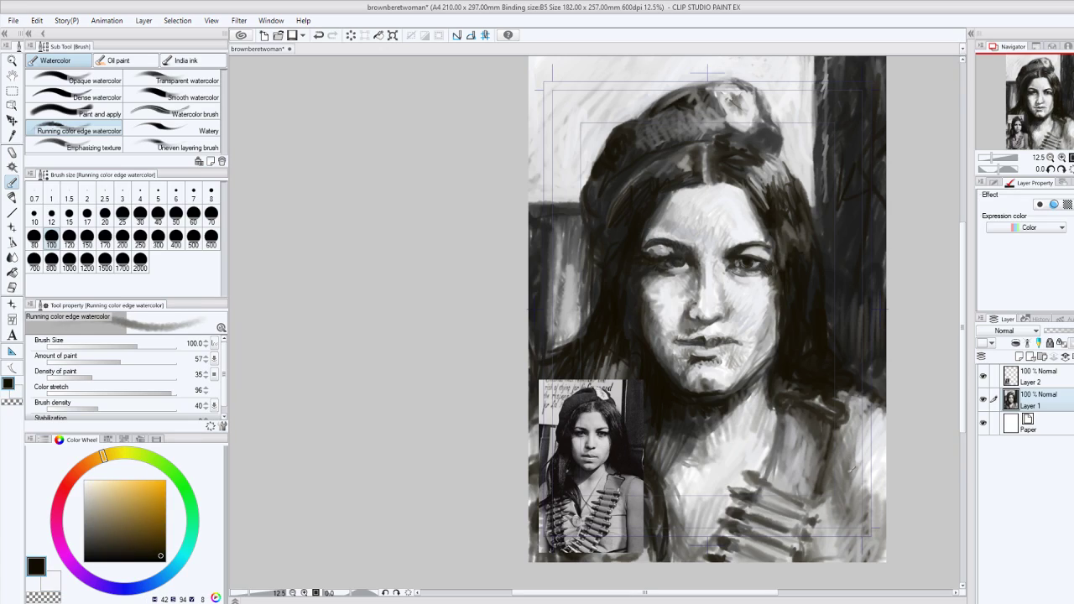
Darken the right sleeve from the shoulder down to the lower canvas edge with black strokes.
mouse_move(863, 484)
left_mouse_down()
mouse_move(872, 425)
mouse_move(856, 489)
mouse_move(864, 559)
mouse_move(879, 419)
left_mouse_up()
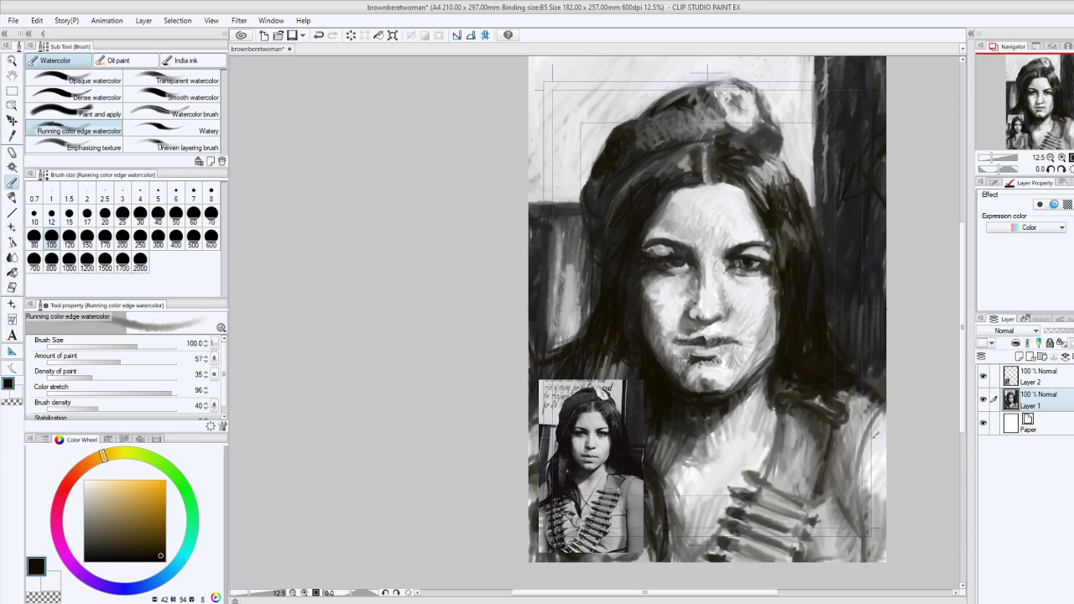
mouse_move(856, 477)
left_mouse_down()
mouse_move(854, 418)
mouse_move(859, 497)
left_mouse_up()
left_click_drag(862, 449, 848, 490)
mouse_move(862, 441)
left_mouse_down()
mouse_move(864, 561)
mouse_move(868, 529)
mouse_move(864, 560)
mouse_move(856, 531)
mouse_move(827, 547)
mouse_move(839, 561)
mouse_move(870, 554)
left_mouse_up()
left_click_drag(854, 502, 856, 518)
left_click_drag(869, 525, 868, 541)
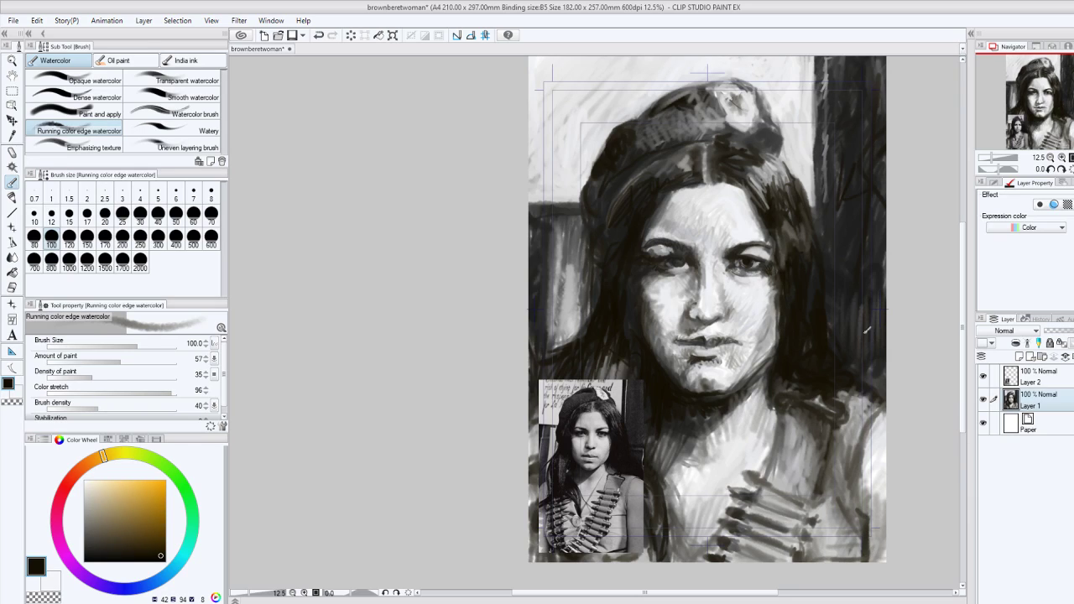
Deepen the shadows on the shirt below the shoulder strap and on the upper right sleeve with black, undoing the last stroke.
mouse_move(830, 458)
left_mouse_down()
mouse_move(841, 414)
mouse_move(837, 476)
mouse_move(845, 415)
left_mouse_up()
mouse_move(853, 450)
left_mouse_down()
mouse_move(840, 394)
mouse_move(815, 399)
mouse_move(864, 510)
mouse_move(862, 464)
mouse_move(882, 544)
mouse_move(871, 464)
left_mouse_up()
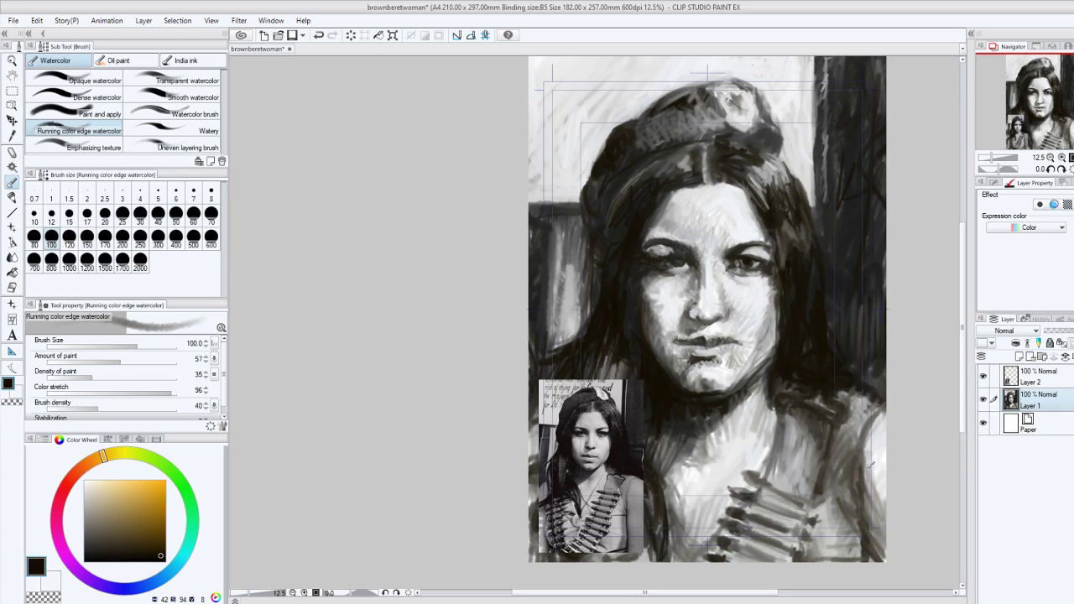
left_click_drag(879, 502, 856, 418)
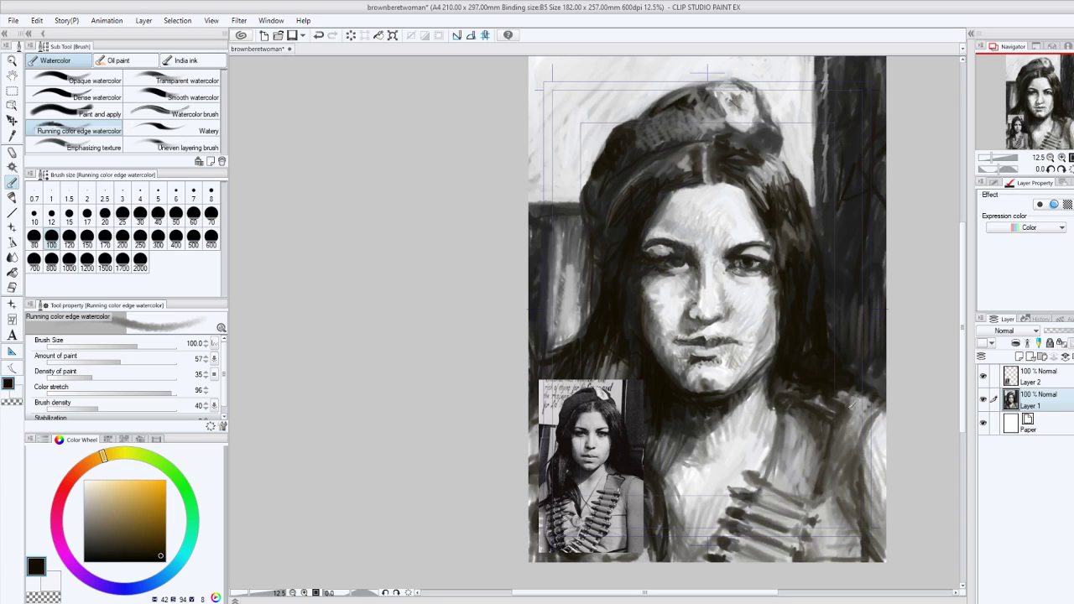
left_click_drag(851, 487, 857, 428)
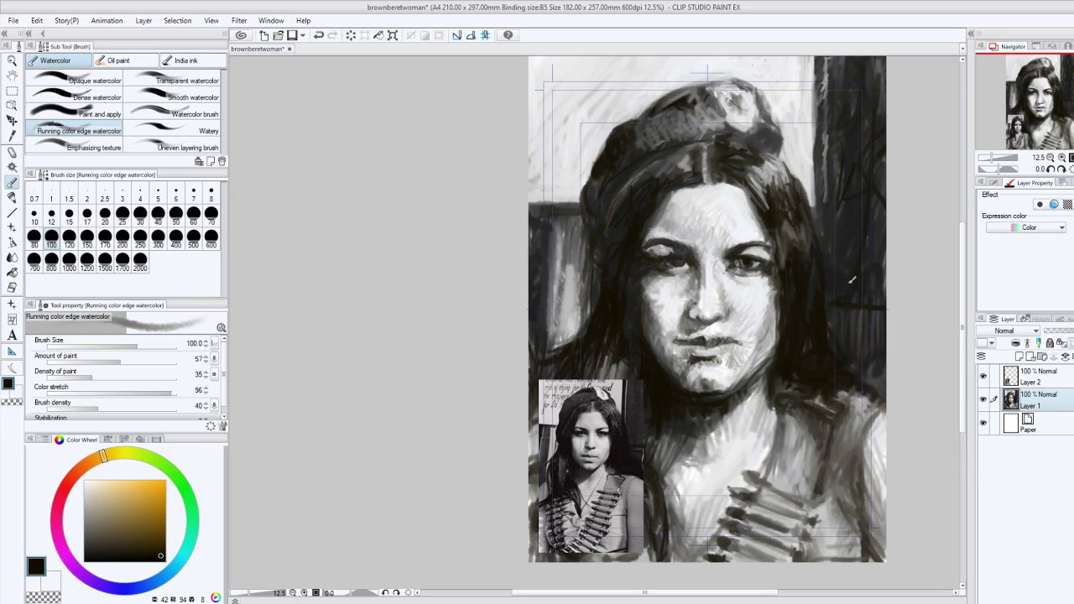
key("ctrl+z")
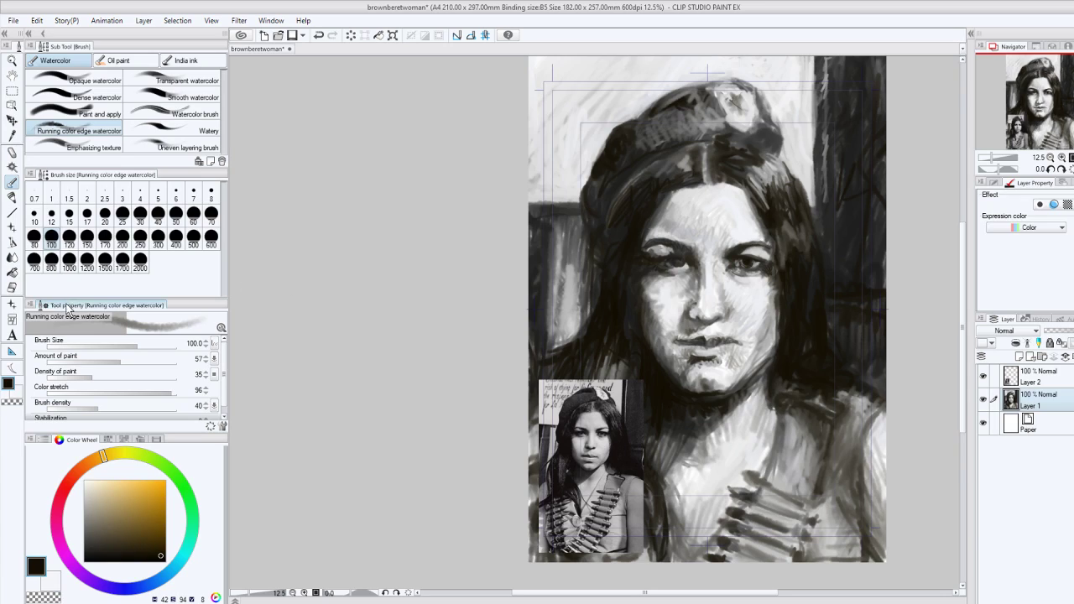
Switch to near-white and rework the dark background panel on the right and the beret's lower right edge.
left_click(18, 388)
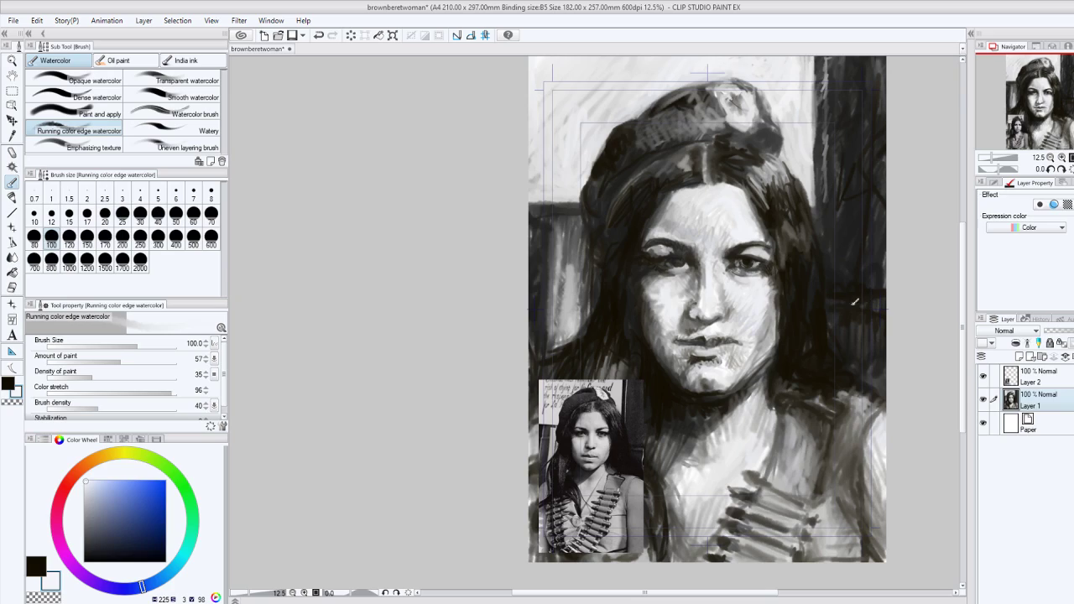
left_click_drag(880, 303, 842, 303)
key("ctrl+z")
left_click_drag(960, 236, 961, 208)
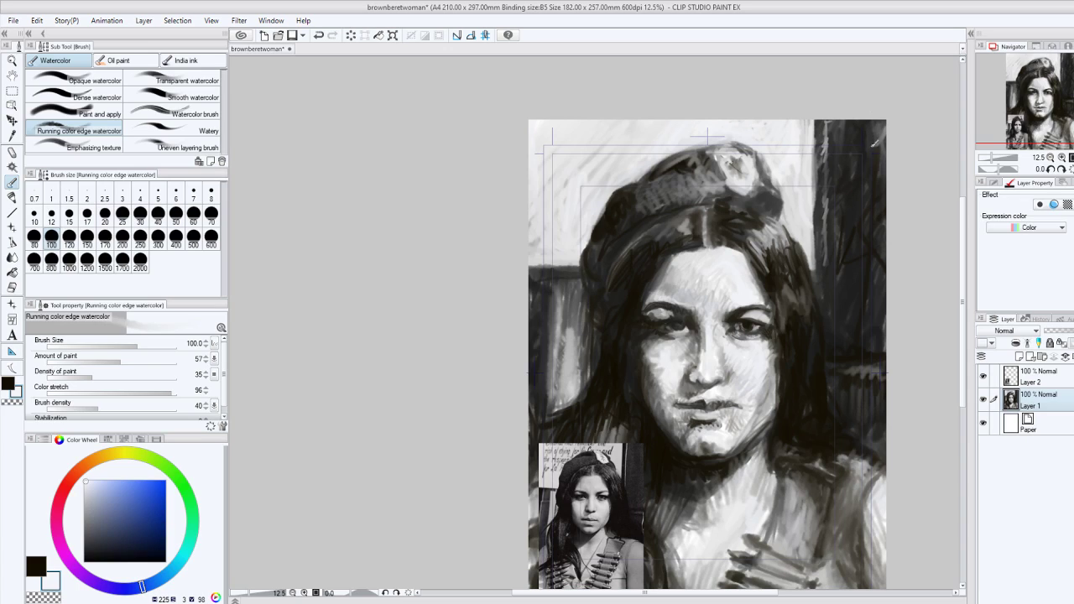
left_click_drag(872, 141, 885, 192)
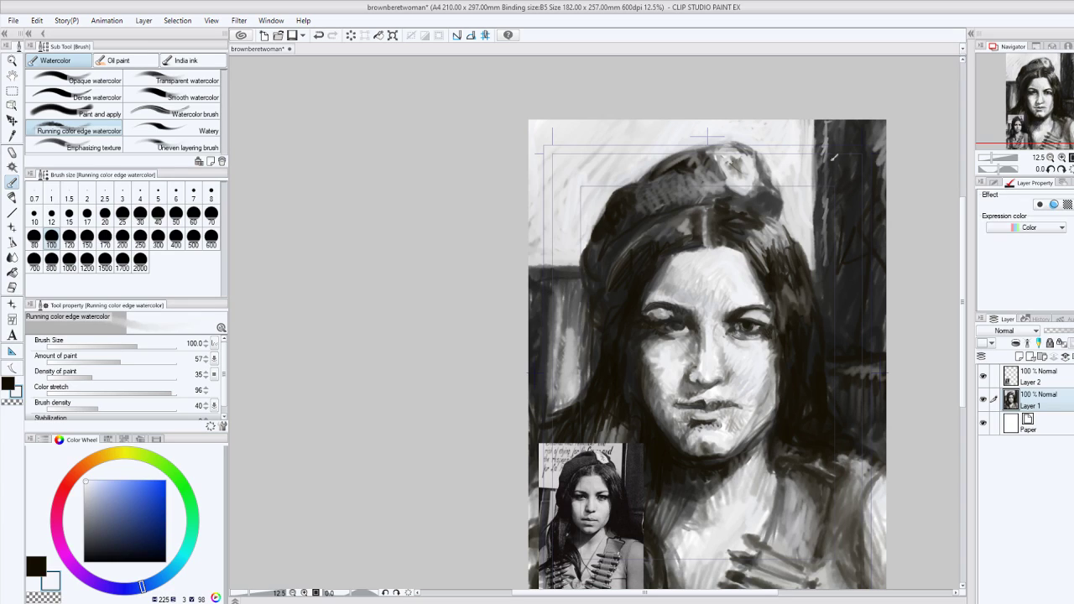
left_click_drag(829, 124, 829, 147)
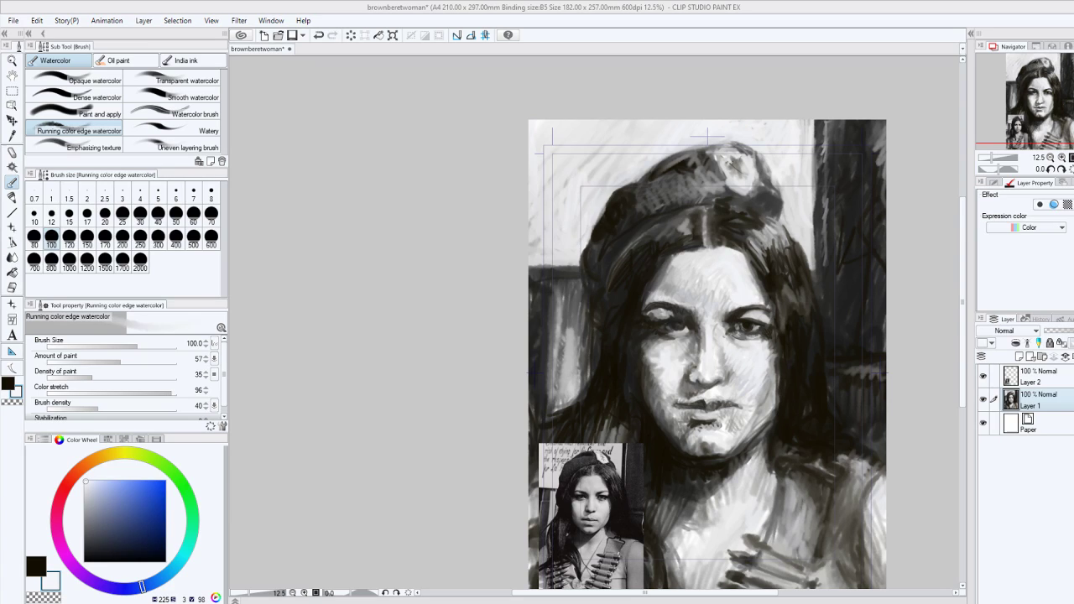
left_click_drag(774, 198, 748, 210)
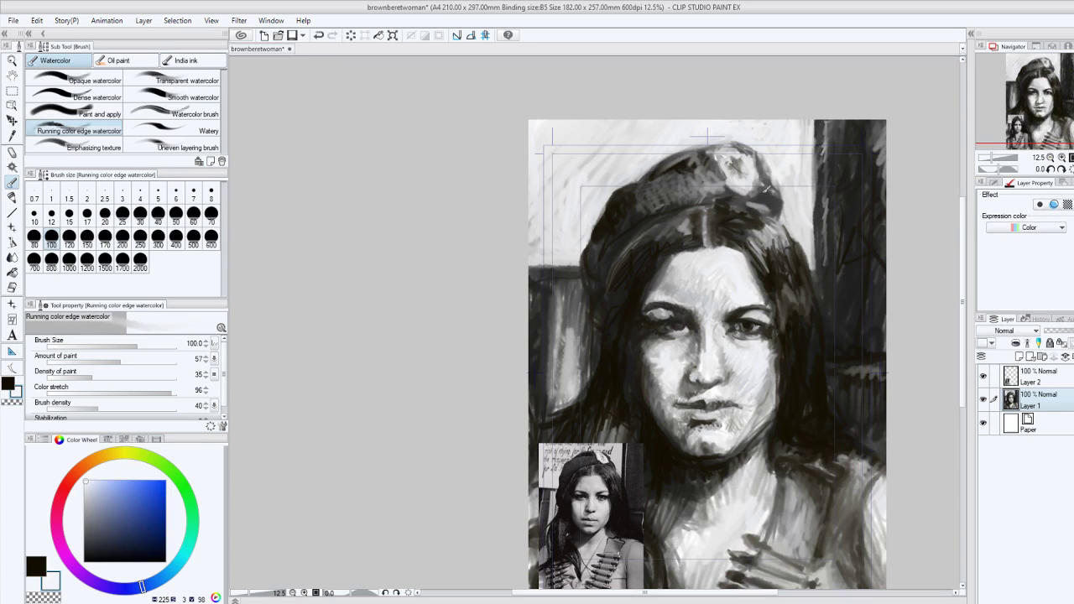
Undo the last stroke and rework the light patch on the beret's crown with near-white.
key("ctrl+z")
left_click_drag(782, 178, 730, 144)
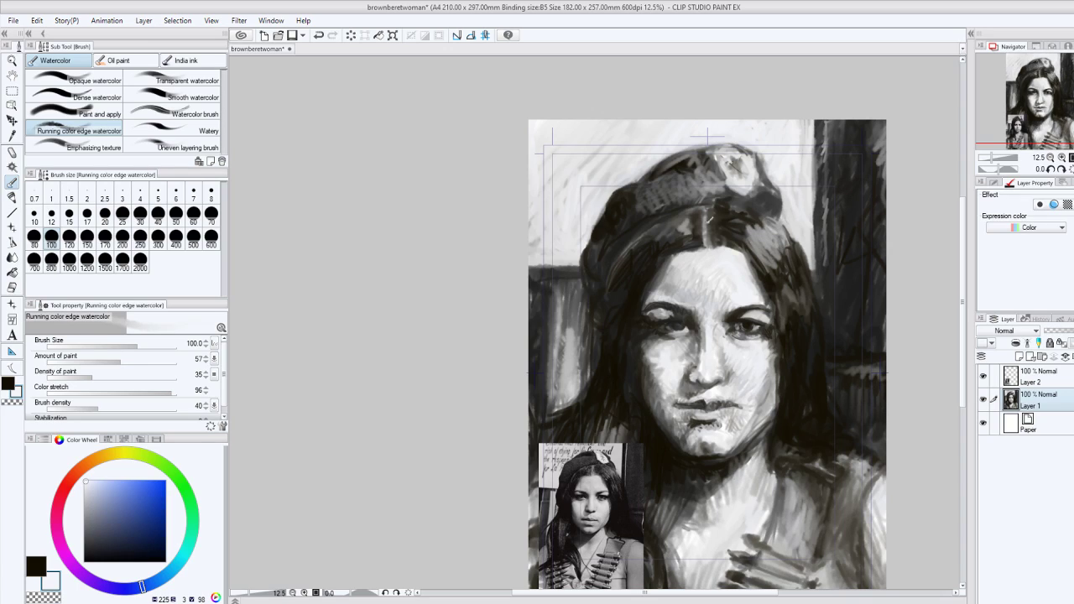
Switch to black and darken the hair right of the parting, the beret's lower edge and its shaded crown.
left_click(10, 369)
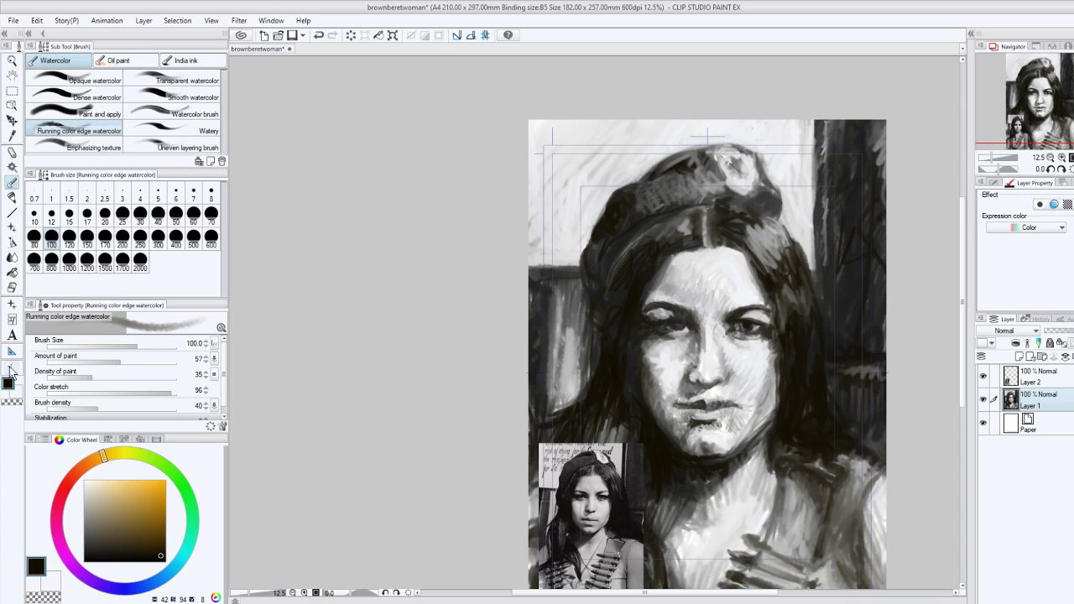
mouse_move(752, 250)
left_mouse_down()
mouse_move(762, 213)
mouse_move(777, 270)
left_mouse_up()
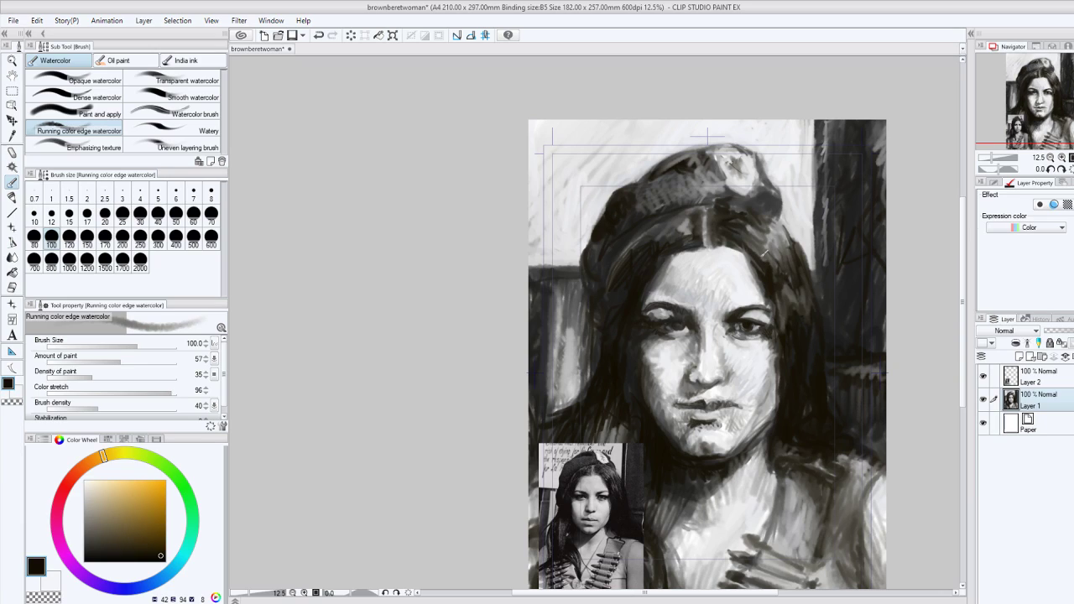
left_click_drag(764, 253, 772, 270)
left_click_drag(727, 201, 757, 217)
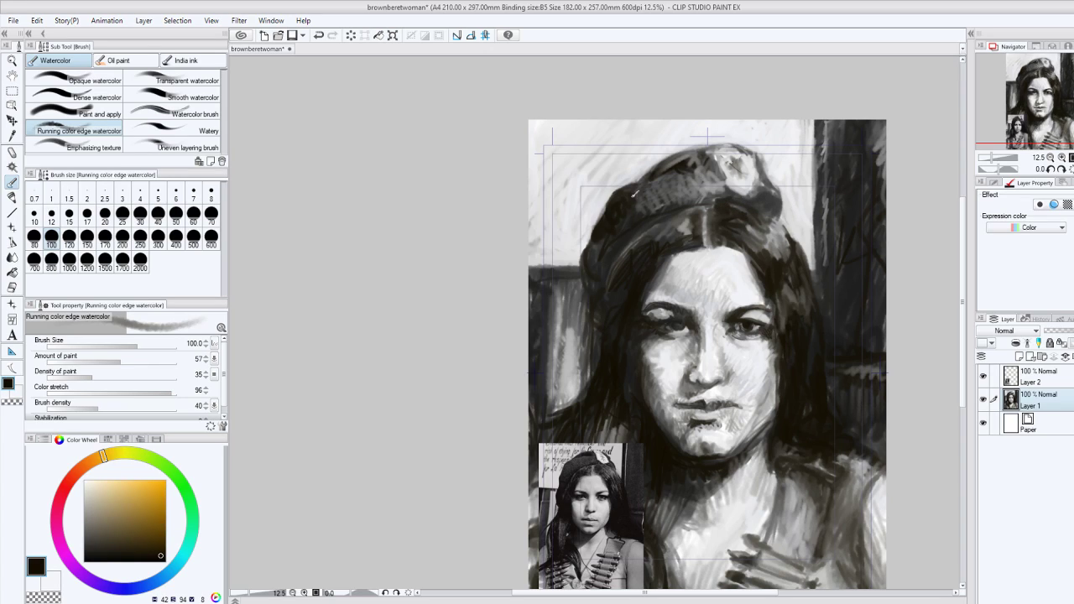
mouse_move(648, 207)
left_mouse_down()
mouse_move(660, 192)
mouse_move(720, 202)
mouse_move(677, 202)
left_mouse_up()
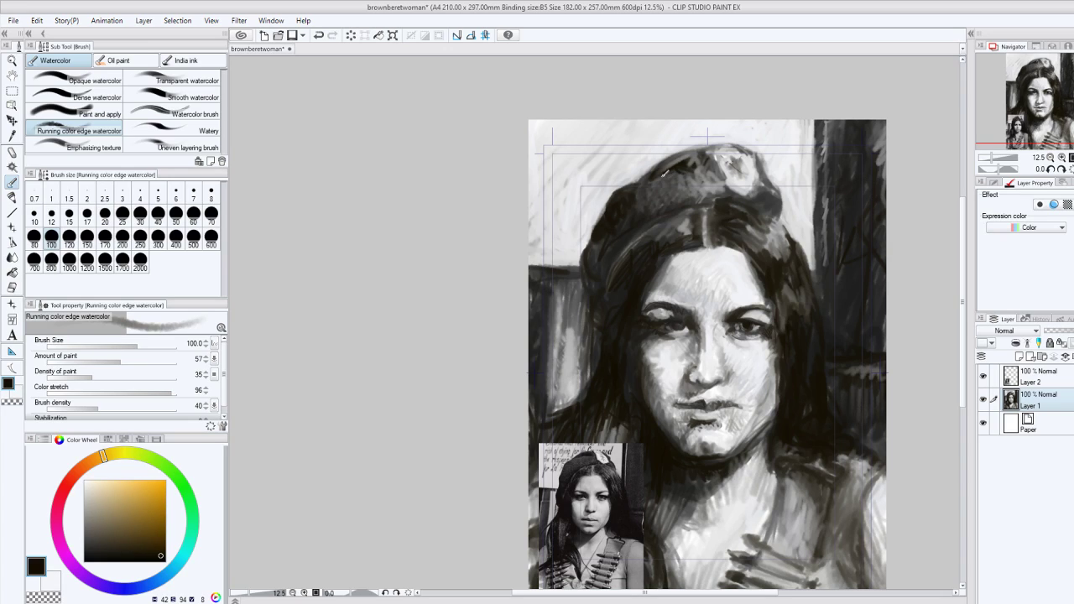
left_click_drag(662, 172, 708, 166)
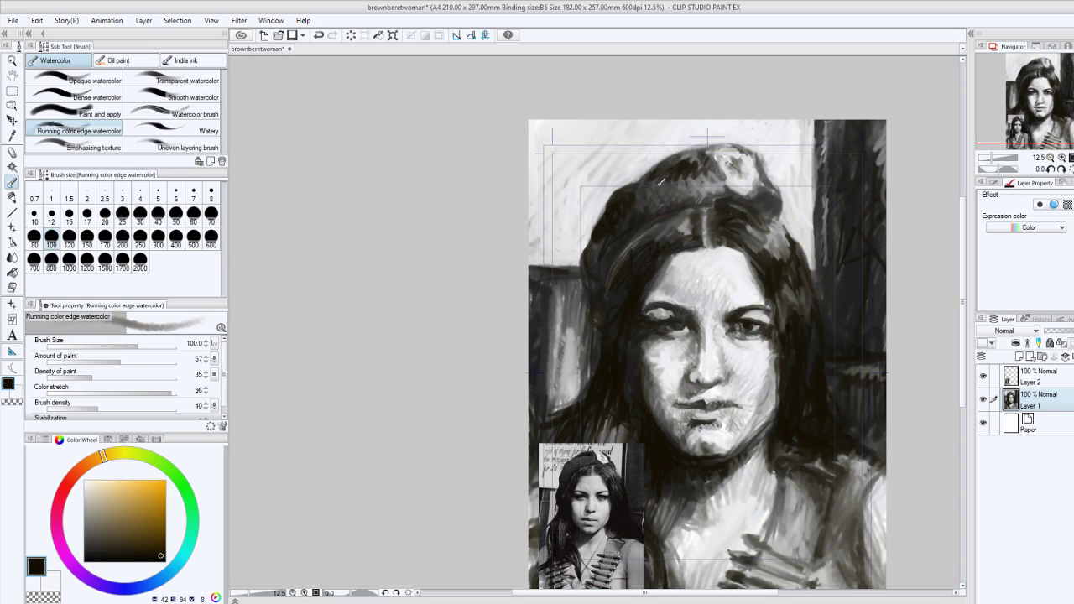
mouse_move(647, 200)
left_mouse_down()
mouse_move(721, 192)
mouse_move(709, 183)
left_mouse_up()
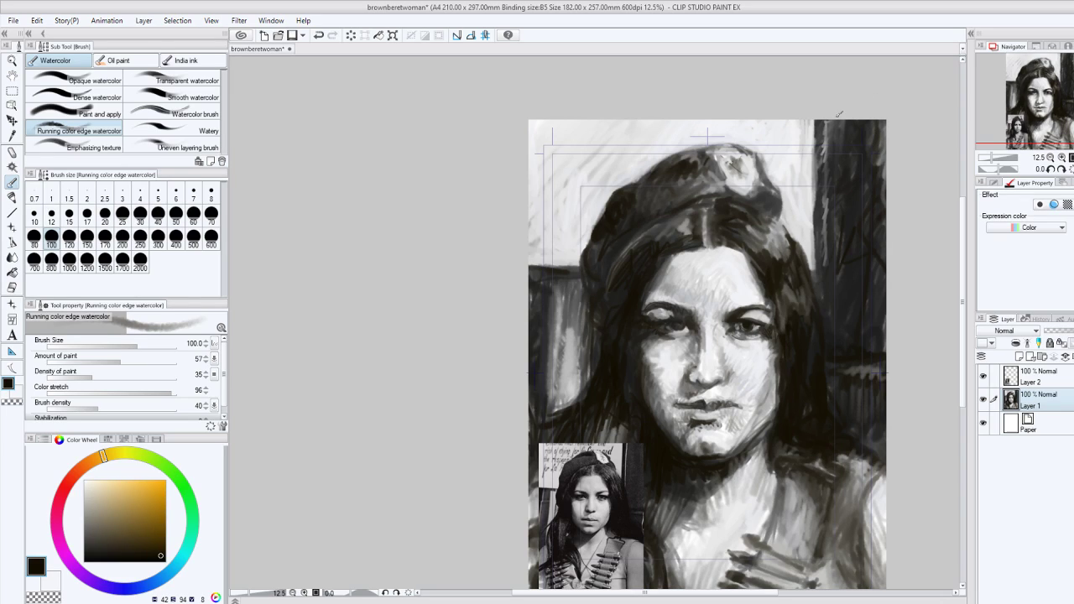
Move Layer 1 above the reference layer to view the uncovered portrait, and restore the original layer order.
left_click(560, 407)
left_click_drag(1052, 384, 1040, 411)
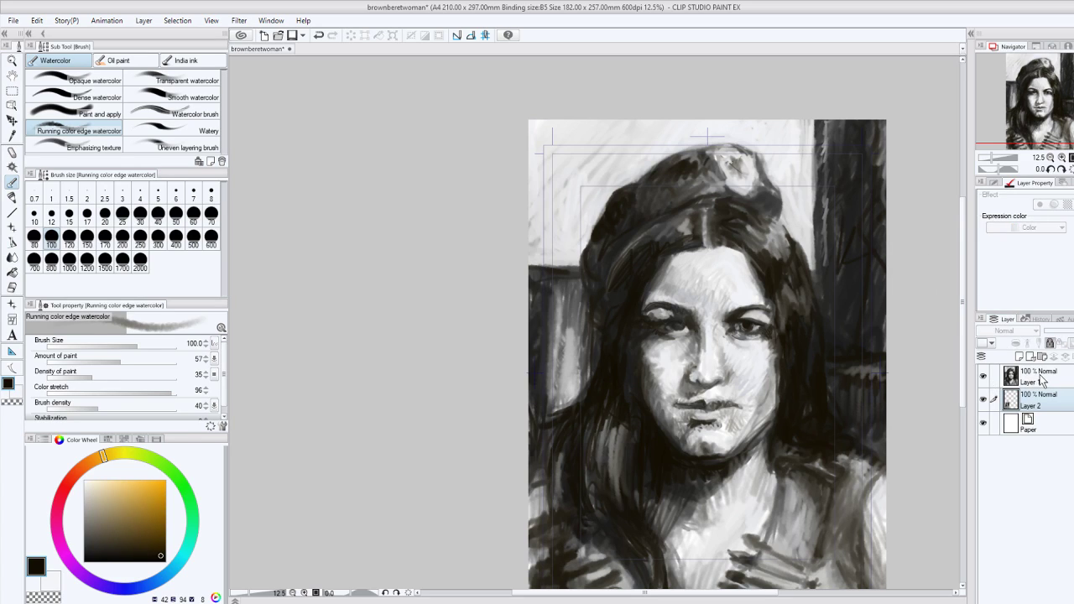
left_click(1041, 382)
left_click(1031, 396)
mouse_move(960, 373)
left_mouse_down()
mouse_move(961, 389)
mouse_move(994, 401)
left_mouse_up()
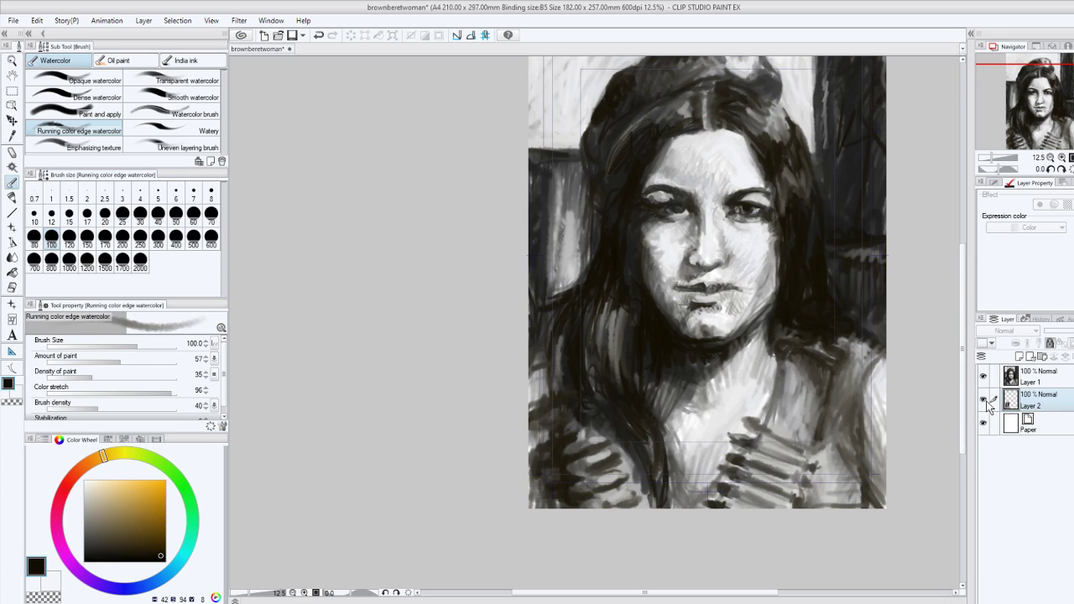
left_click(986, 401)
left_click_drag(988, 405, 990, 376)
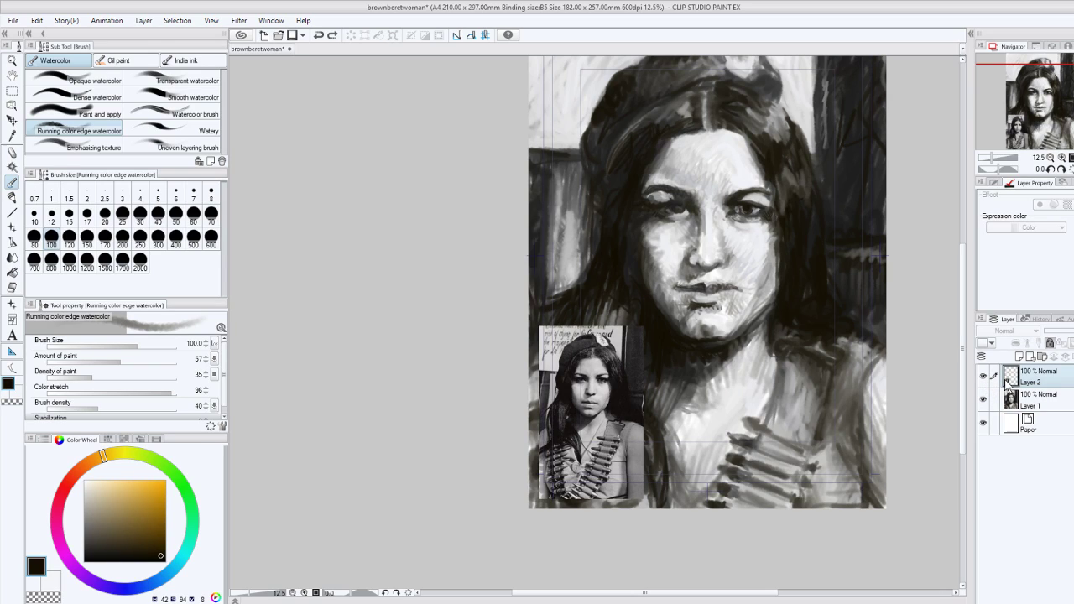
Move the reference photo on Layer 2 to the lower right corner of the portrait.
left_click(983, 376)
left_click(984, 376)
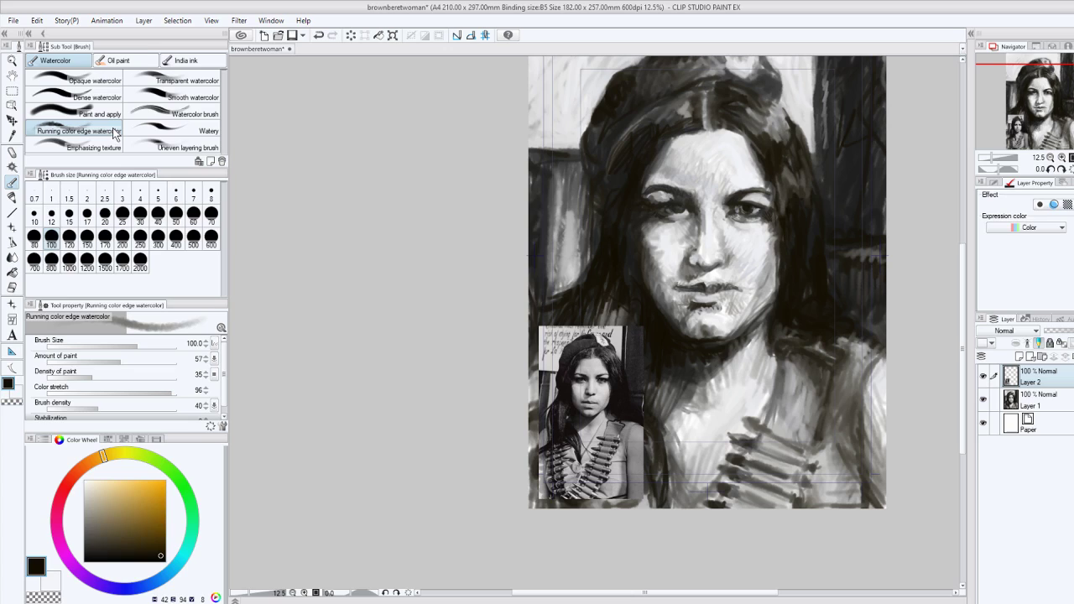
key("k")
left_click_drag(634, 389, 866, 394)
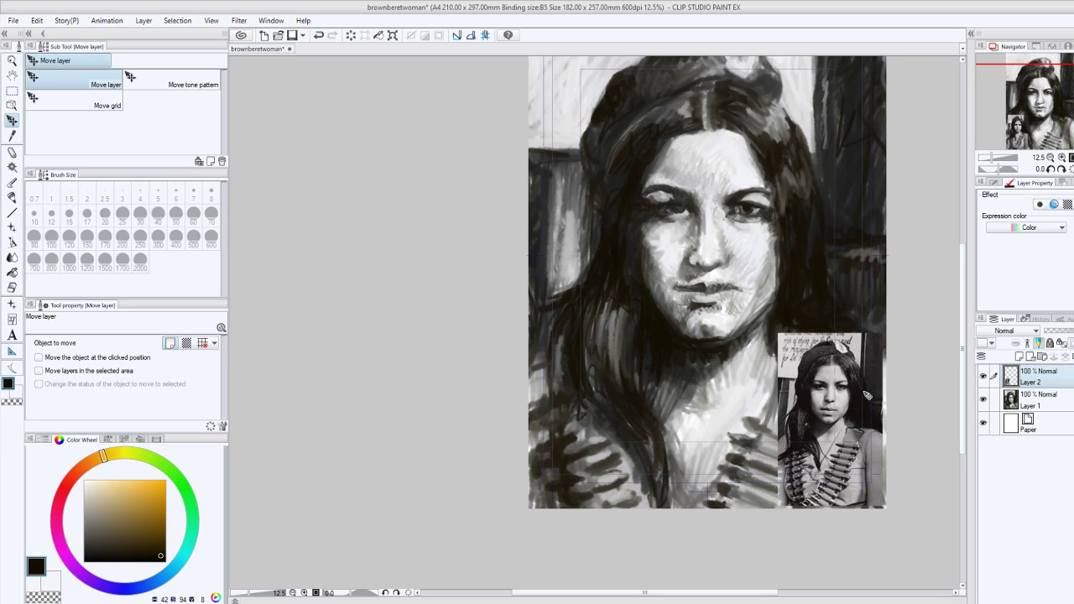
Lighten the hair's left edge and the adjoining background panel on Layer 1 with the near-white watercolor brush.
left_click(1047, 343)
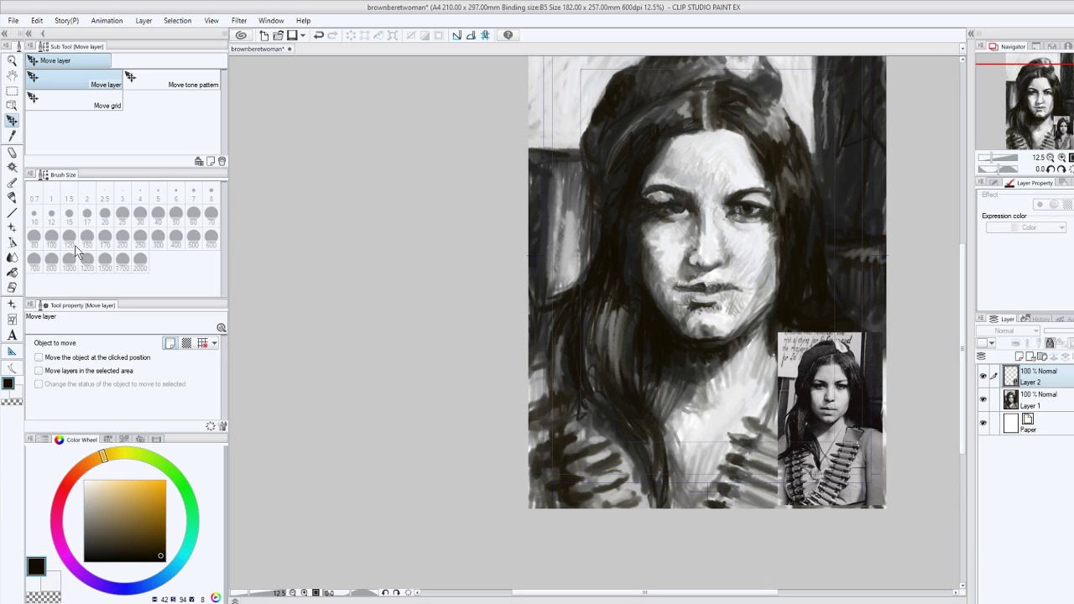
left_click(17, 391)
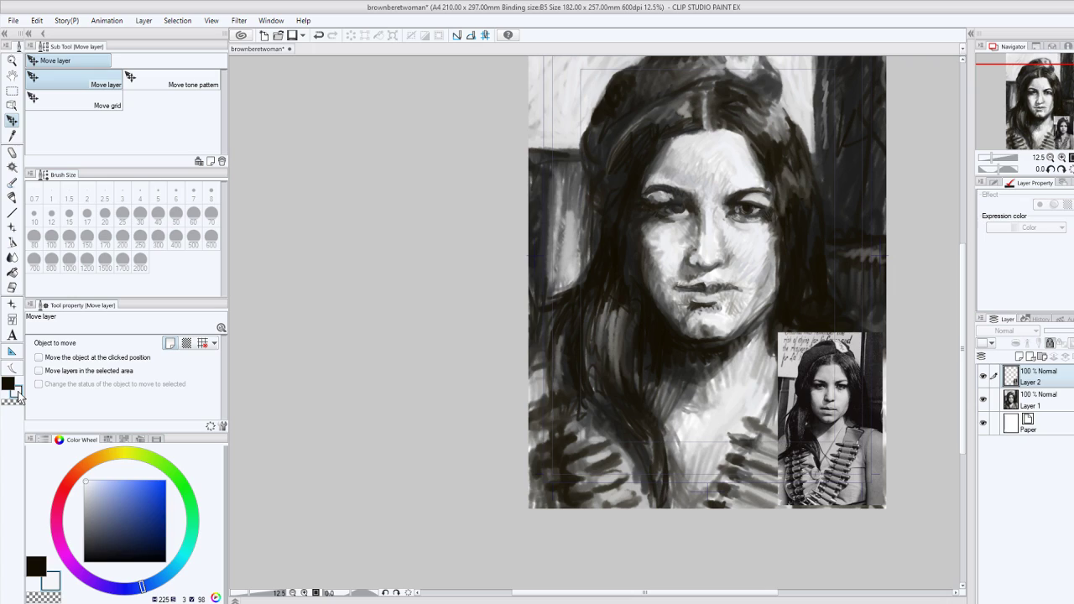
left_click(13, 182)
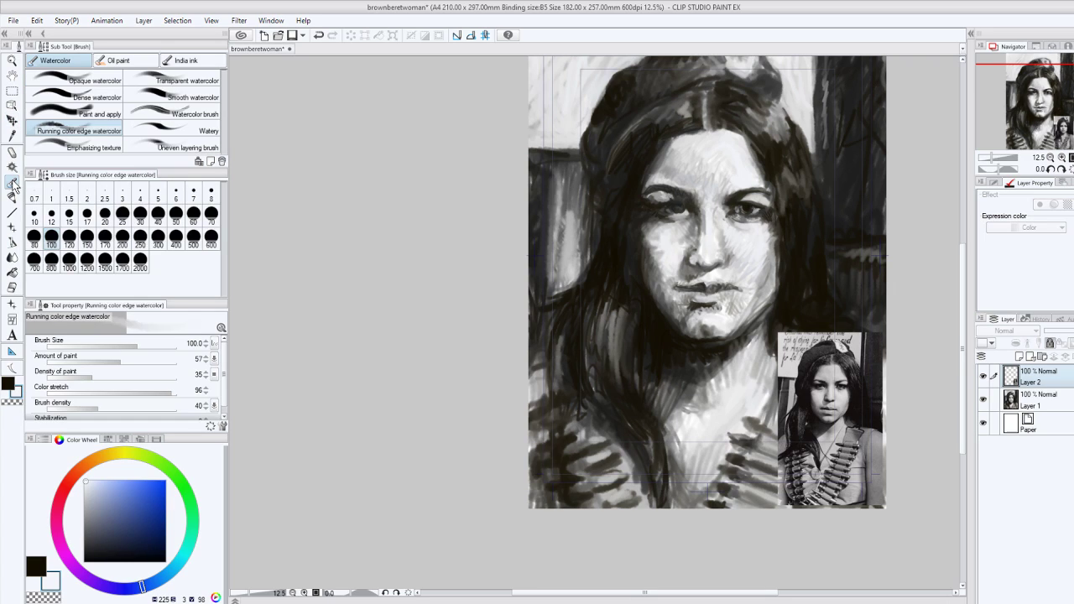
left_click(1036, 400)
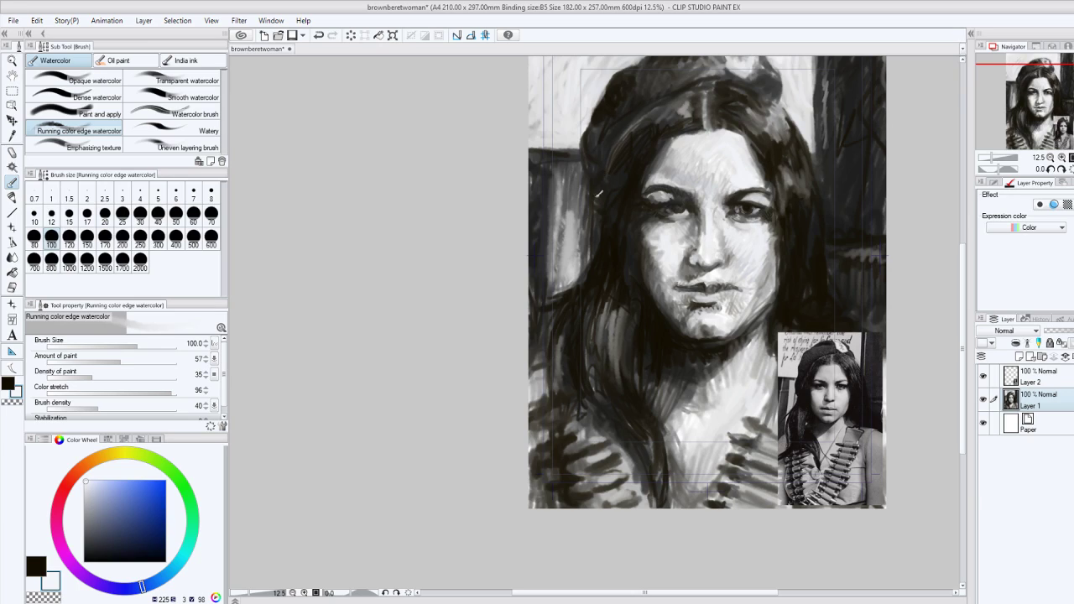
mouse_move(601, 210)
left_mouse_down()
mouse_move(636, 119)
mouse_move(628, 136)
left_mouse_up()
left_click_drag(573, 183, 584, 148)
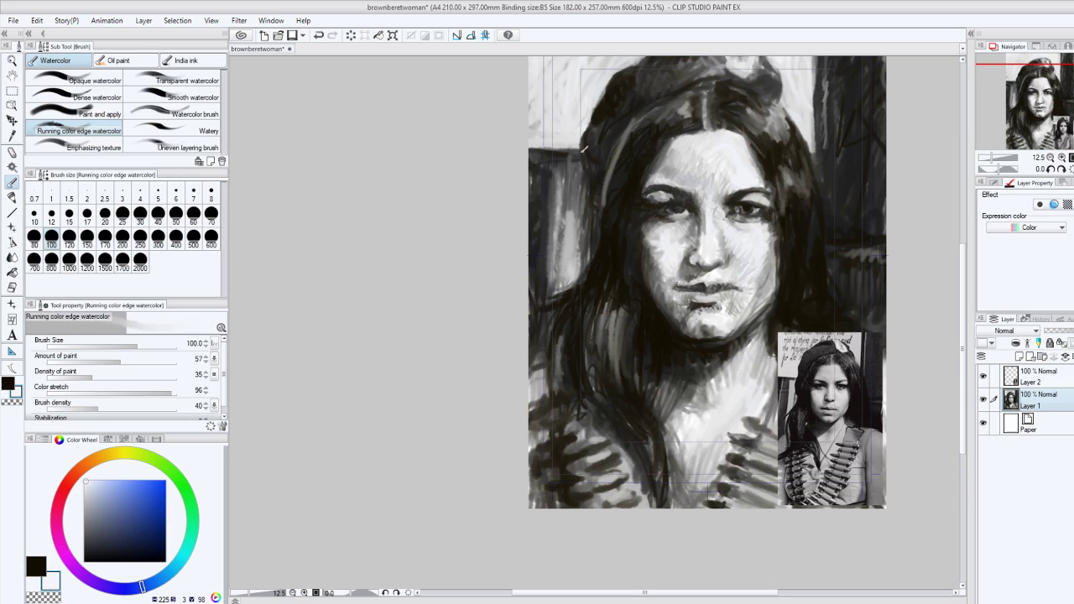
left_click_drag(585, 207, 572, 161)
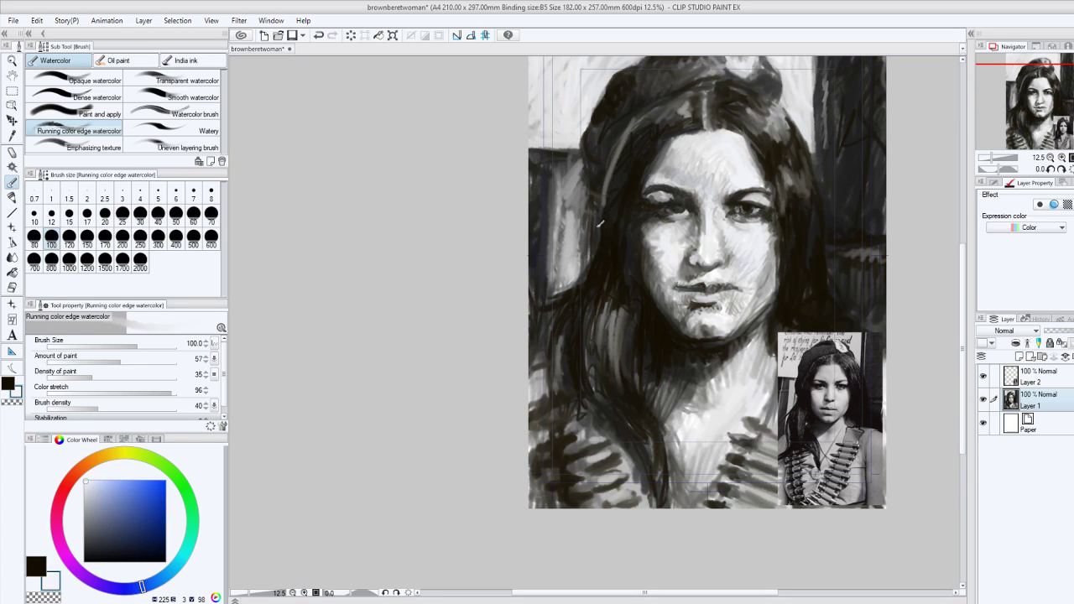
mouse_move(600, 224)
left_mouse_down()
mouse_move(579, 247)
mouse_move(570, 187)
mouse_move(587, 256)
left_mouse_up()
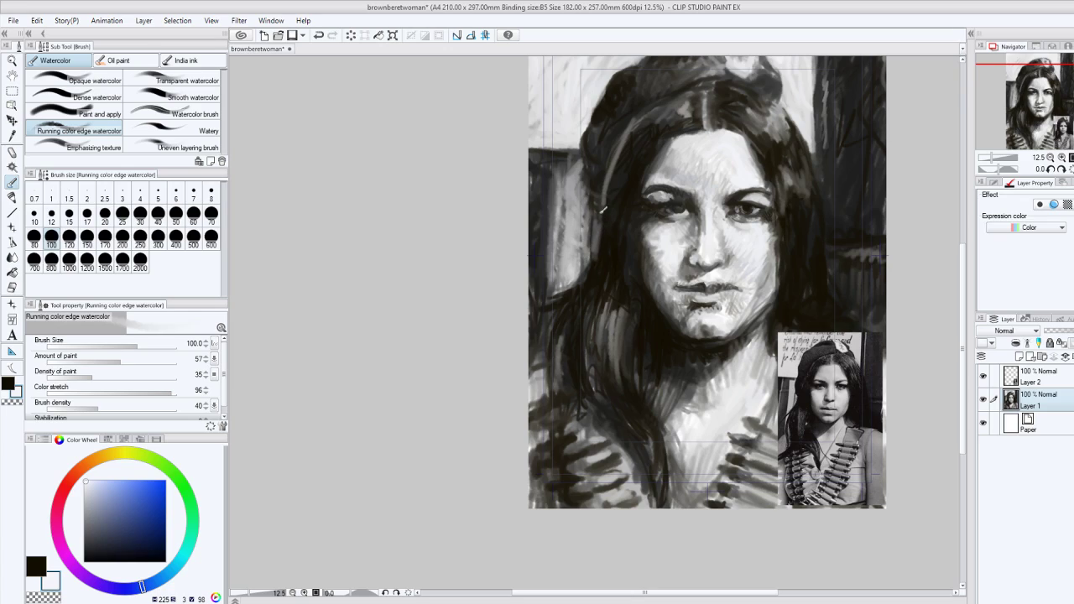
left_click_drag(579, 166, 583, 176)
Redefine the left outline of the hair and beret with black, touching up the adjoining background with near-white.
left_click(8, 384)
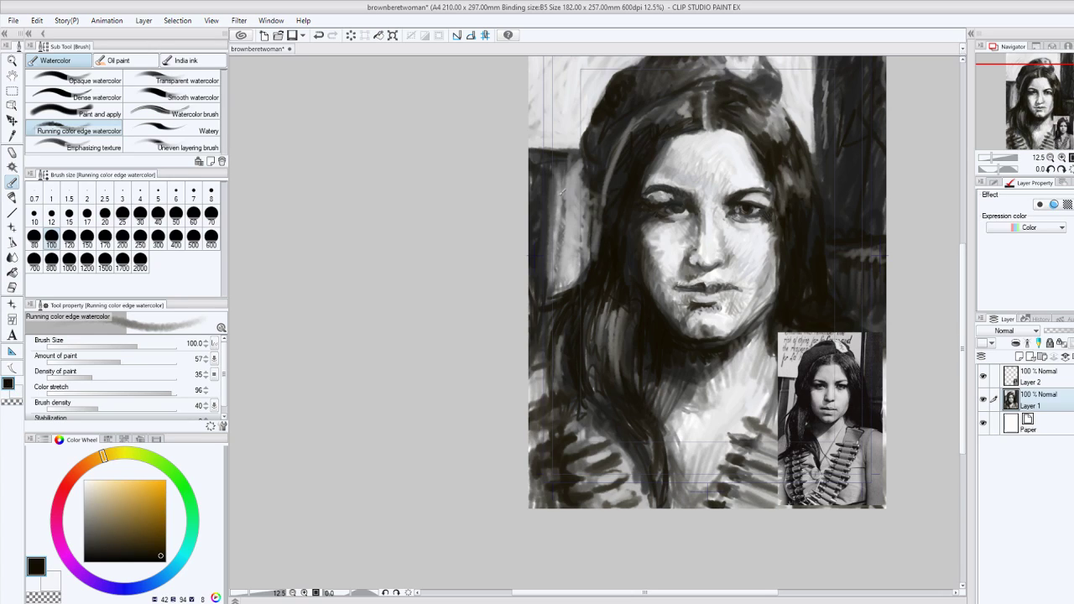
mouse_move(601, 207)
left_mouse_down()
mouse_move(585, 163)
mouse_move(598, 131)
left_mouse_up()
left_click_drag(583, 205, 589, 146)
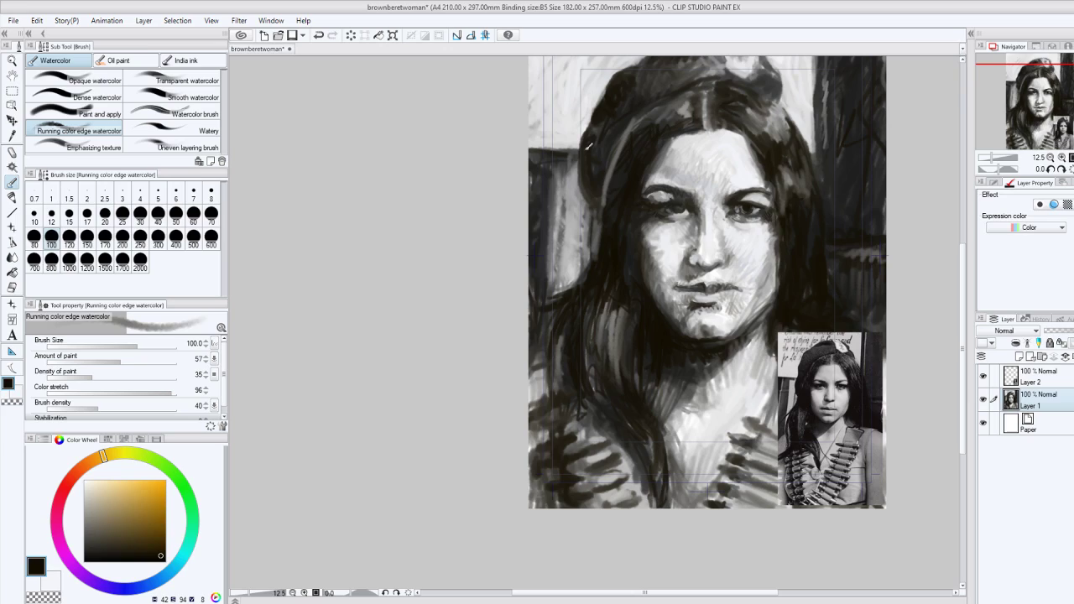
left_click_drag(590, 193, 599, 136)
left_click(14, 392)
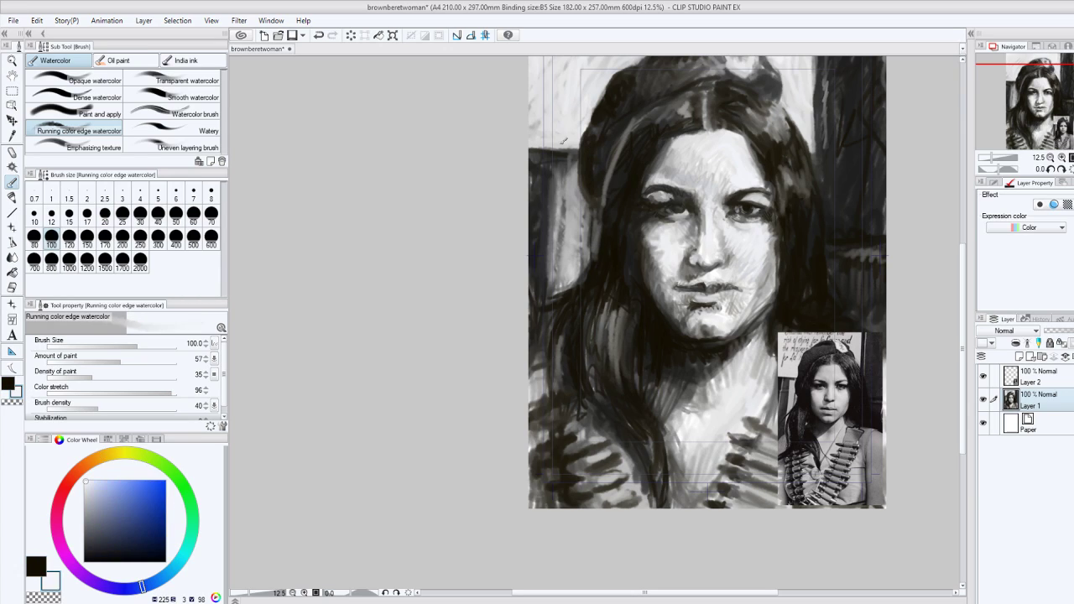
mouse_move(564, 141)
left_mouse_down()
mouse_move(586, 149)
mouse_move(597, 98)
mouse_move(584, 129)
left_mouse_up()
left_click(9, 385)
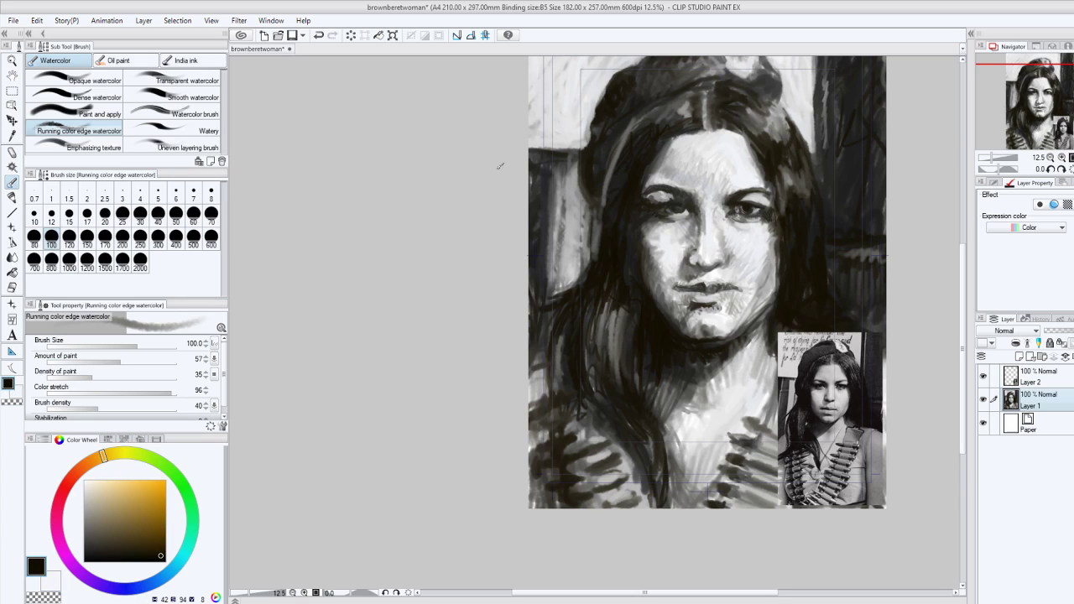
mouse_move(588, 148)
left_mouse_down()
mouse_move(617, 72)
mouse_move(592, 114)
mouse_move(599, 84)
left_mouse_up()
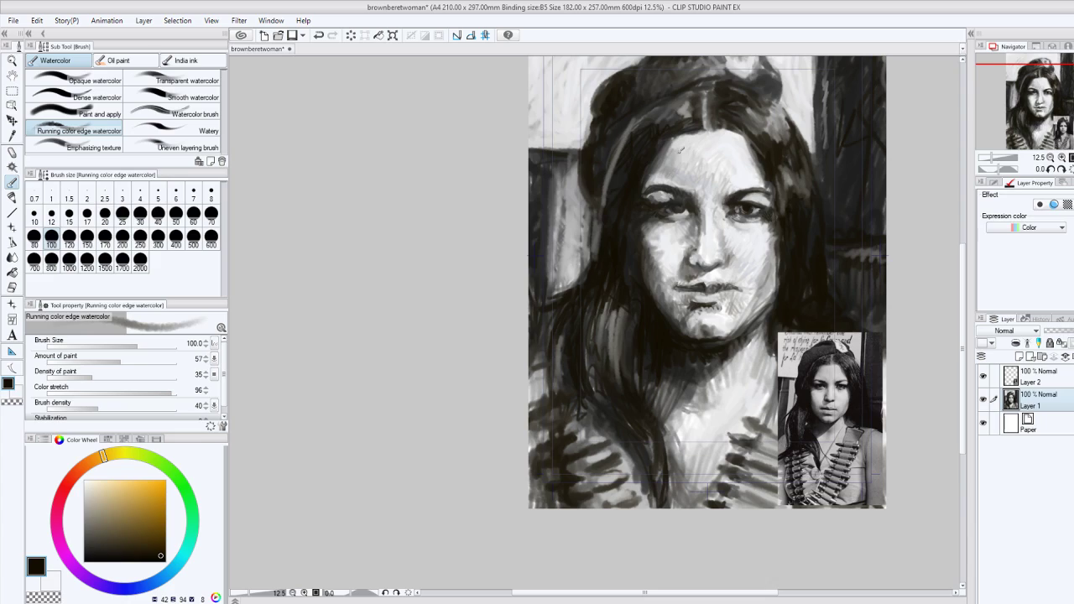
Shade the forehead, the side of the nose, the right cheek and the jaw with light black strokes.
left_click_drag(681, 166, 698, 176)
left_click_drag(690, 259, 686, 229)
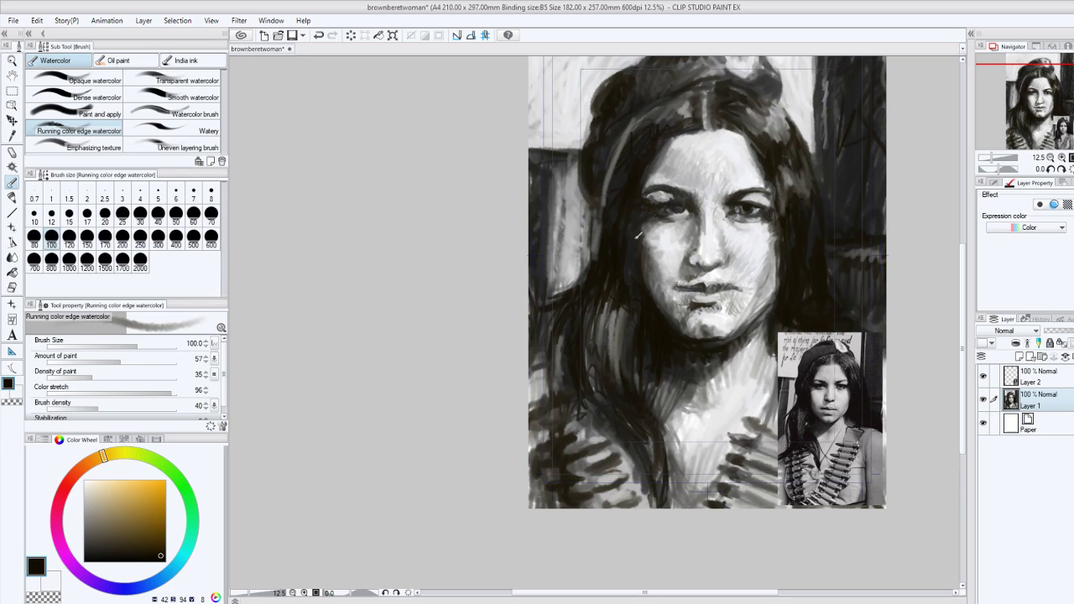
mouse_move(742, 279)
left_mouse_down()
mouse_move(749, 289)
mouse_move(744, 278)
left_mouse_up()
left_click_drag(778, 283, 762, 311)
Darken the left shoulder, the sleeve by the bandolier and the outer edge of the long hair with black.
left_click(15, 391)
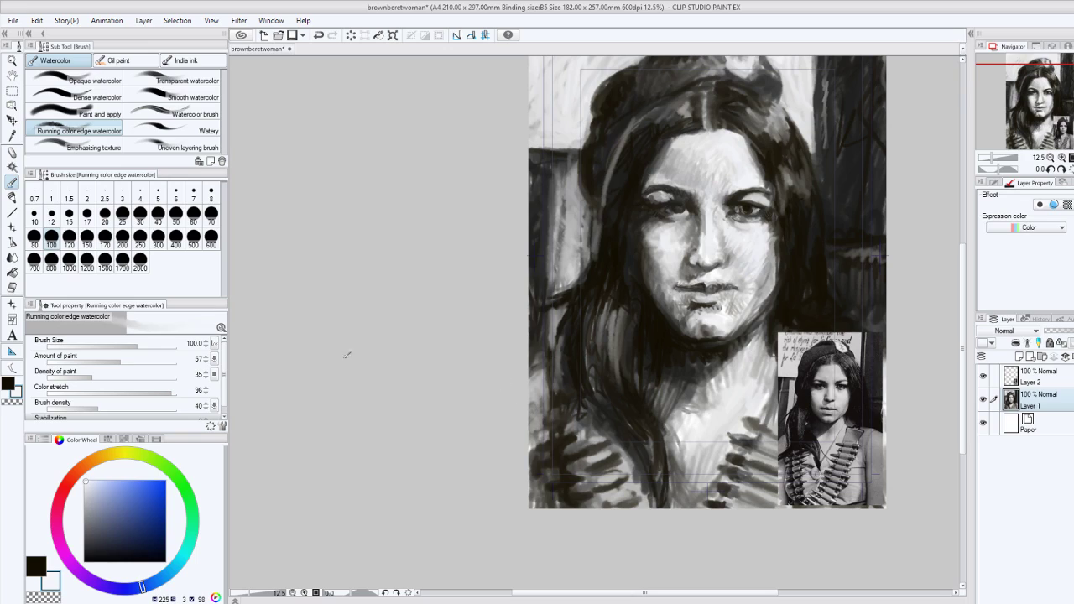
left_click(6, 386)
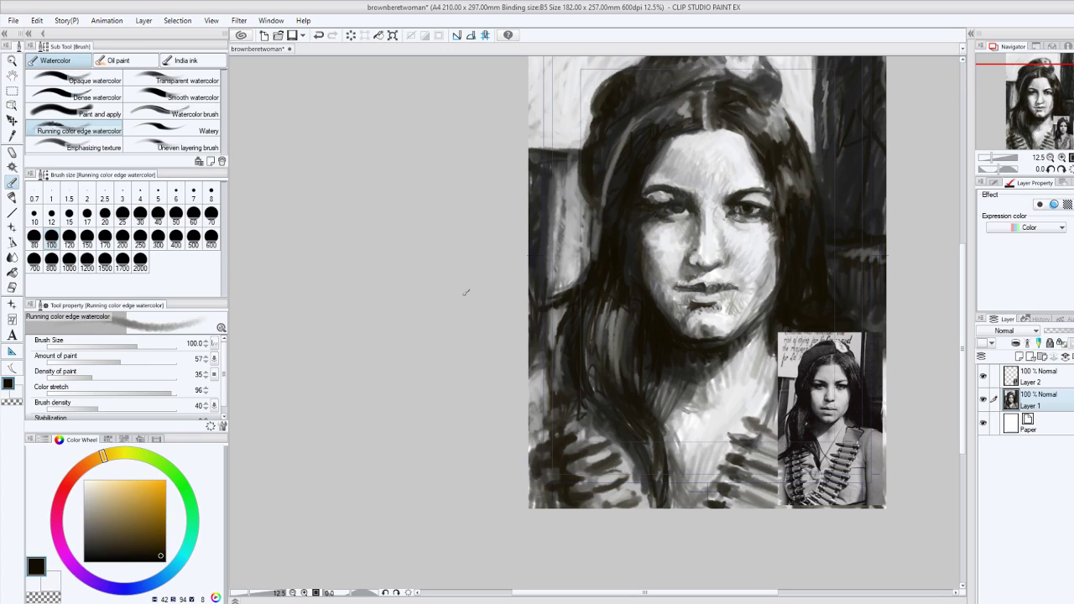
left_click_drag(530, 456, 559, 441)
left_click_drag(568, 357, 564, 341)
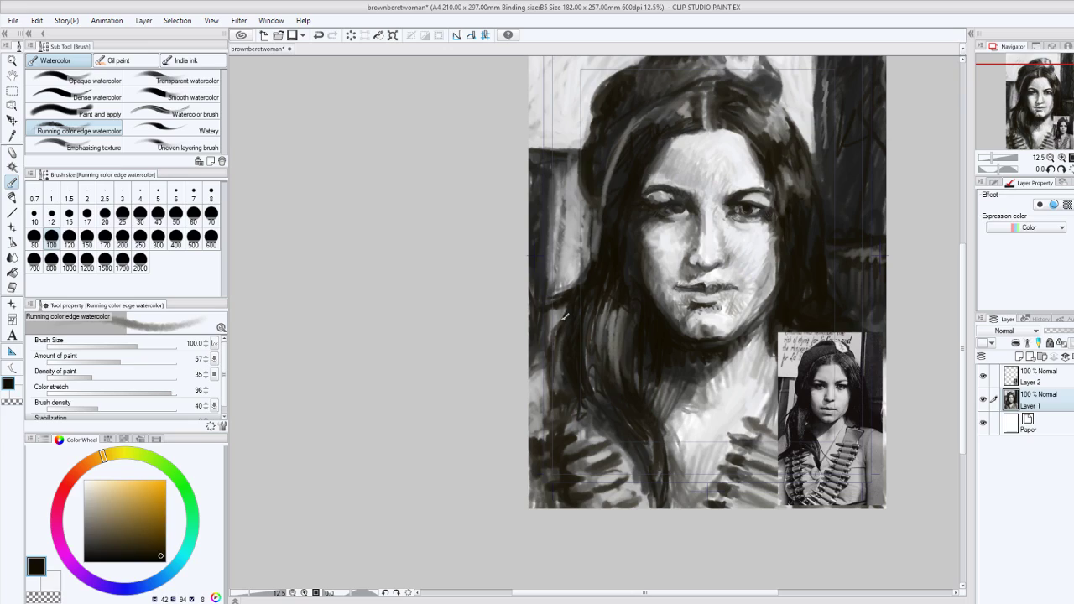
left_click_drag(565, 316, 555, 357)
Set the brush size to 60 and refine the upper lip with black, adding near-white just above it.
left_click(122, 213)
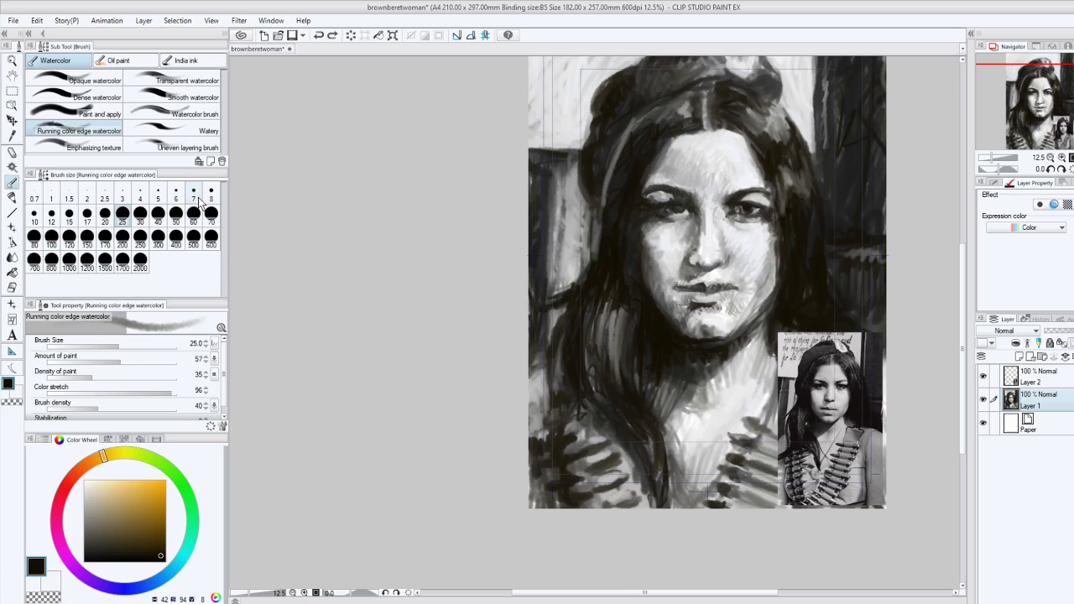
left_click(193, 213)
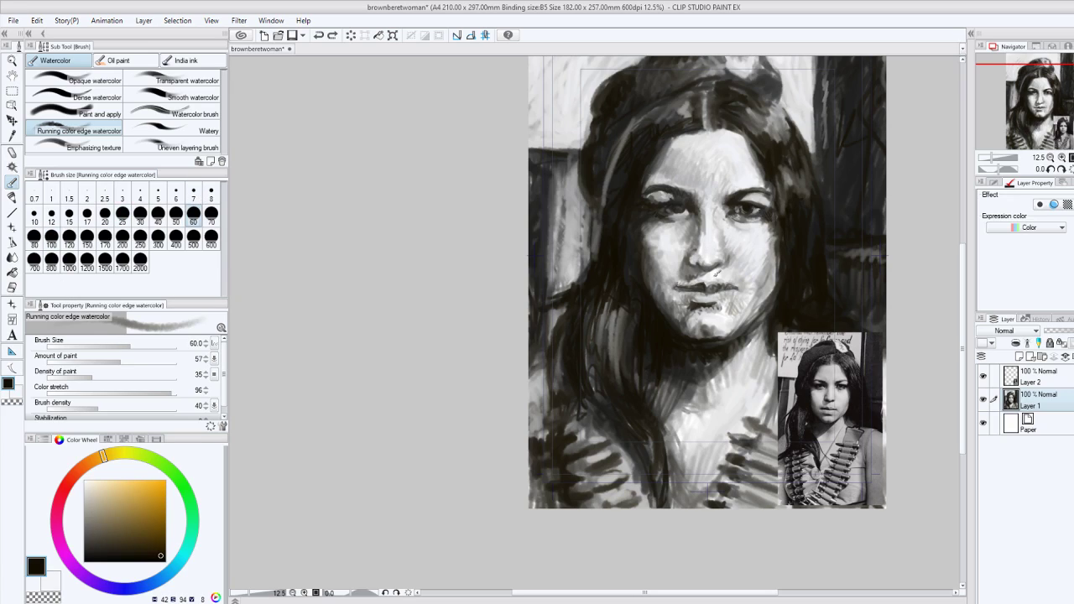
left_click_drag(704, 294, 735, 287)
mouse_move(716, 285)
left_mouse_down()
mouse_move(743, 280)
mouse_move(732, 277)
left_mouse_up()
left_click_drag(713, 284, 727, 277)
key("x")
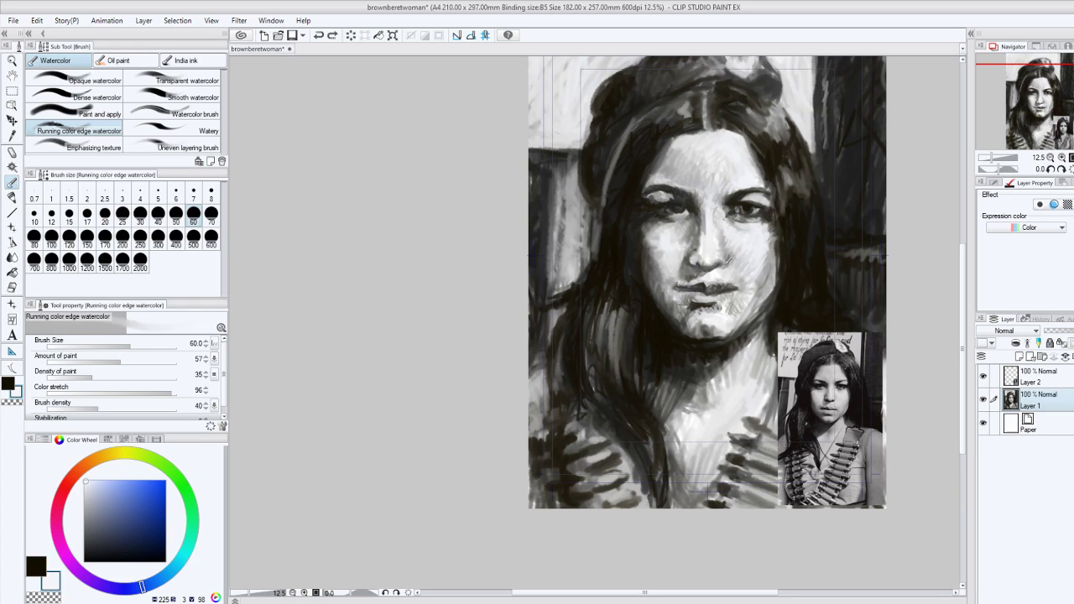
mouse_move(717, 273)
left_mouse_down()
mouse_move(738, 285)
mouse_move(724, 282)
left_mouse_up()
Set the painting colour back to near-white and hide the reference photo on Layer 2 to view the whole portrait.
left_click(7, 387)
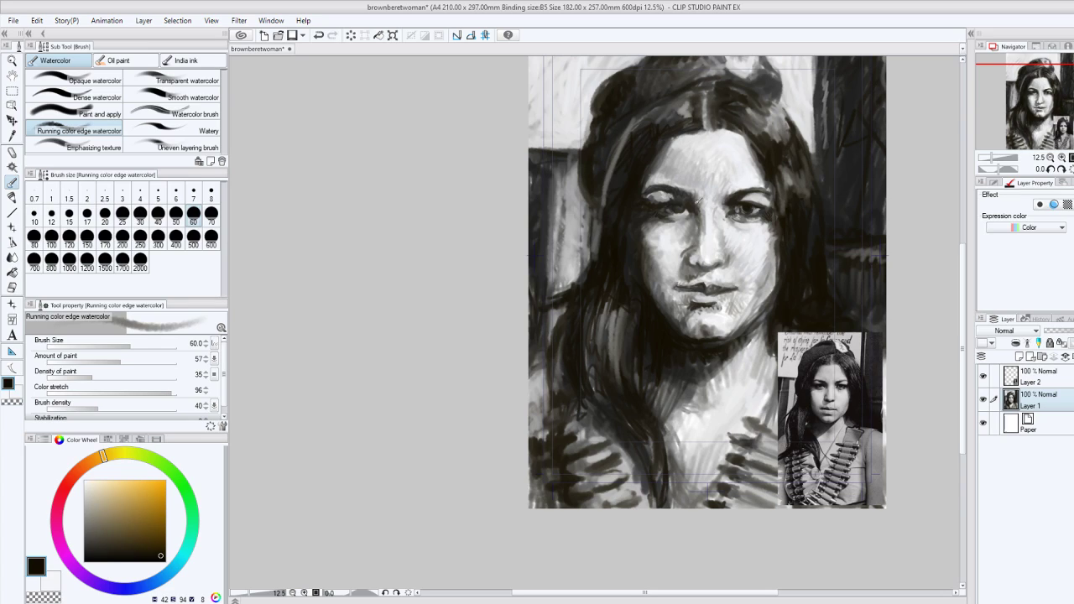
left_click(19, 395)
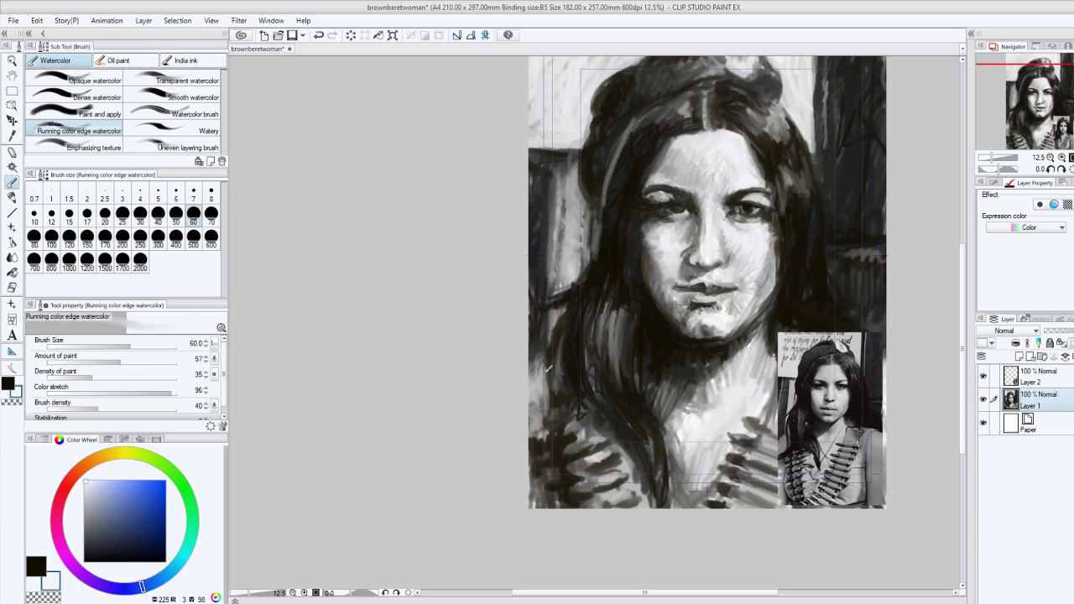
left_click(983, 376)
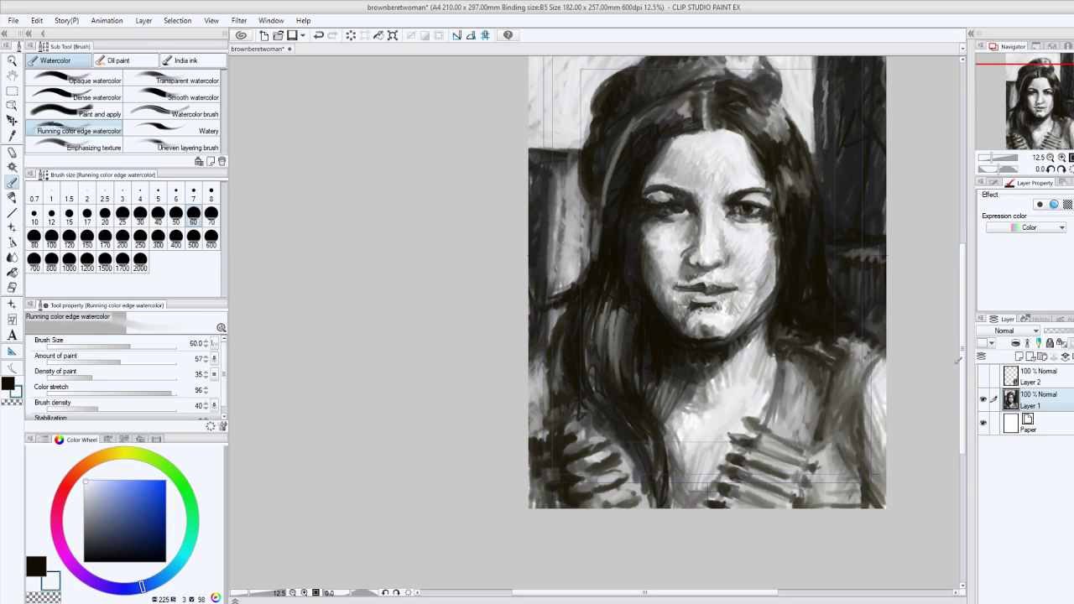
mouse_move(962, 375)
left_mouse_down()
mouse_move(961, 355)
mouse_move(961, 368)
left_mouse_up()
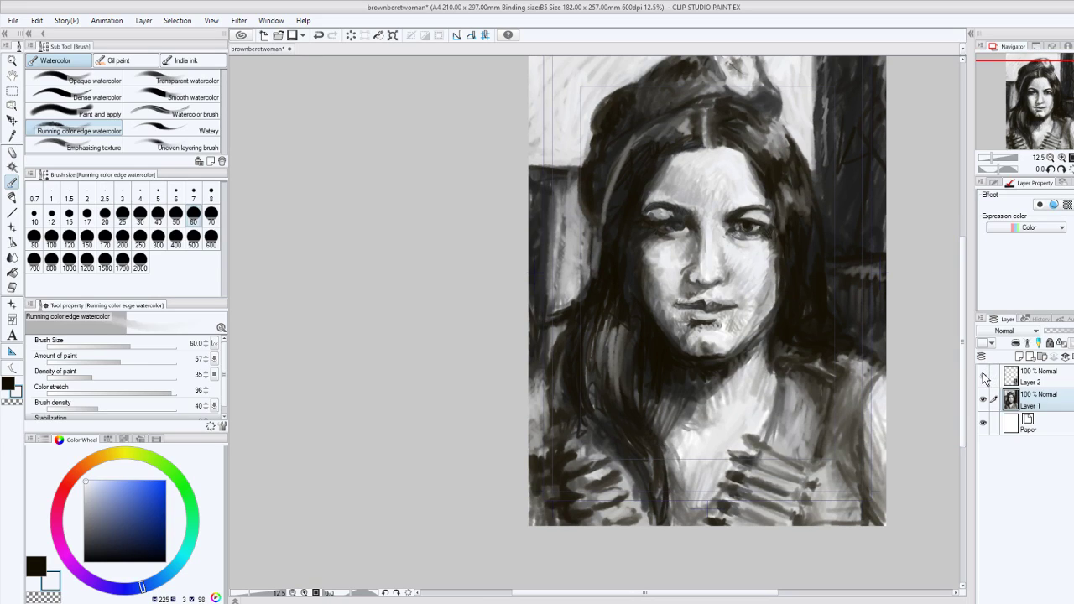
Show the reference photo on Layer 2 again and move it to the lower-left corner of the portrait.
left_click(983, 376)
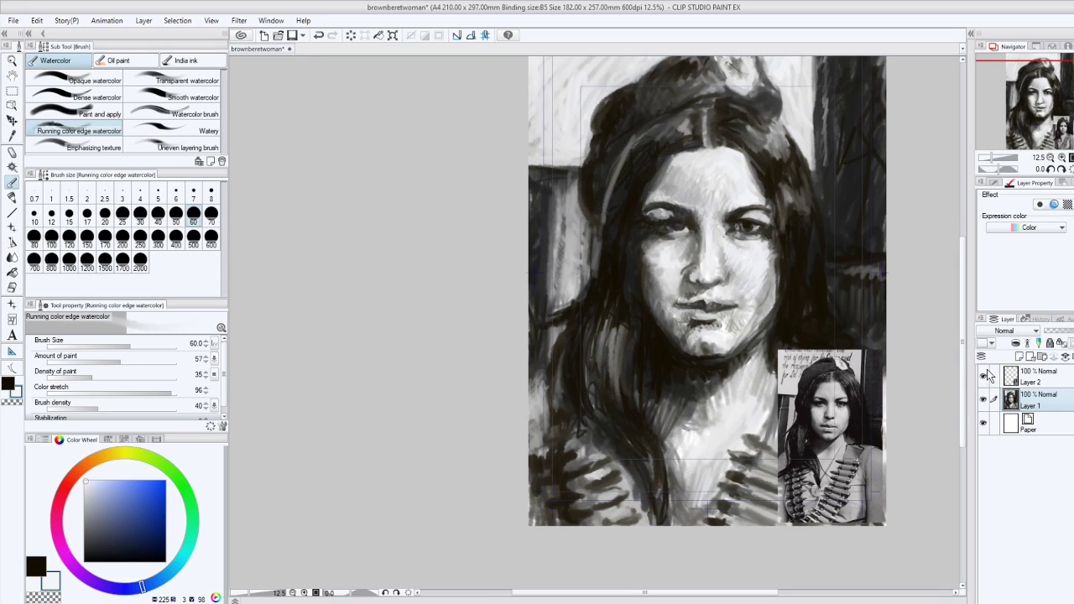
left_click(1064, 375)
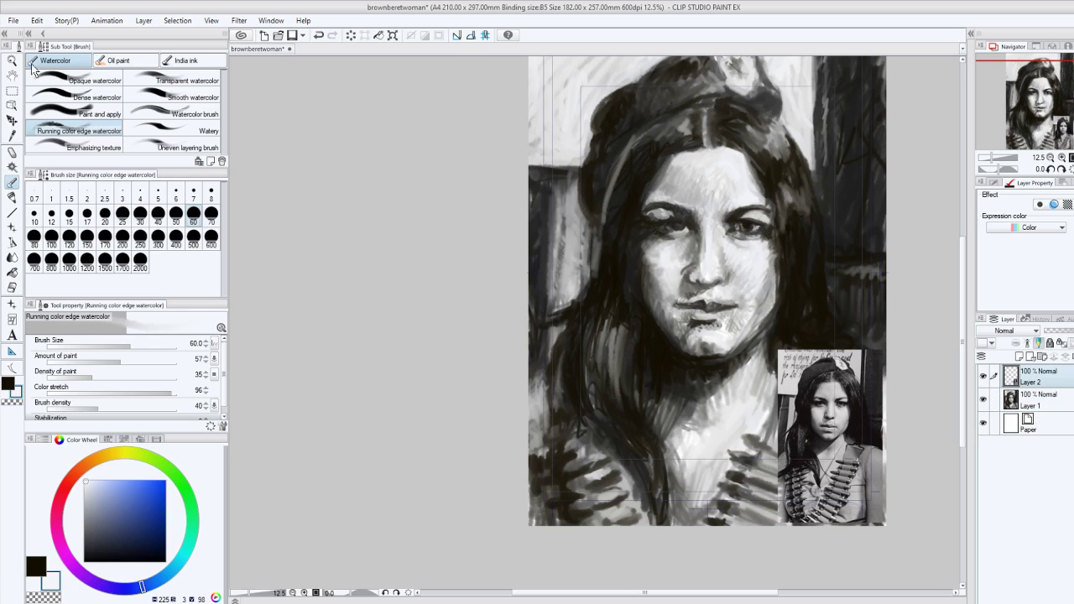
left_click(10, 121)
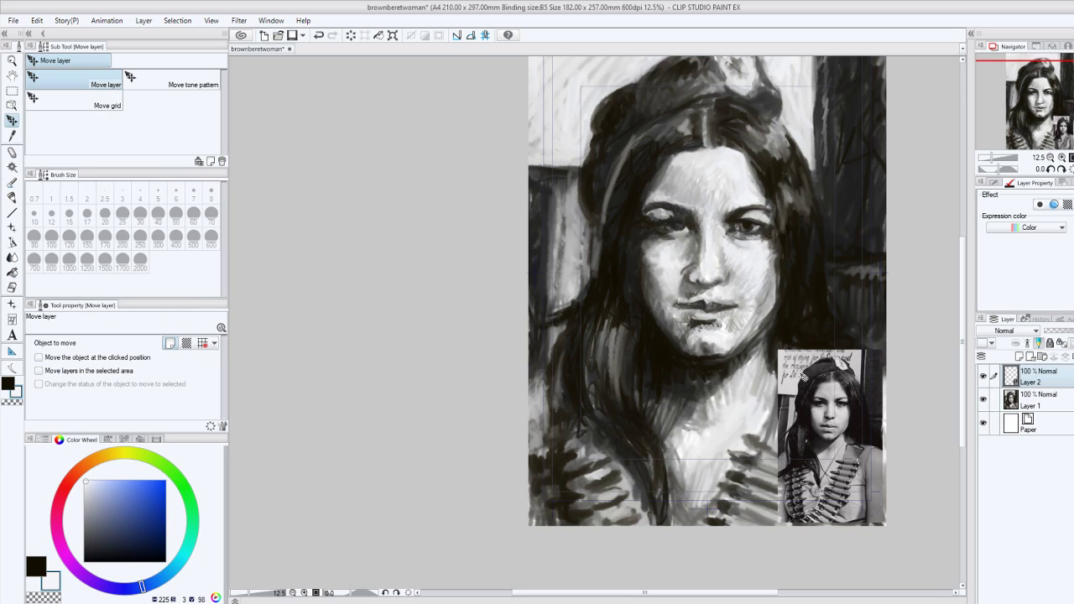
left_click_drag(804, 377, 582, 386)
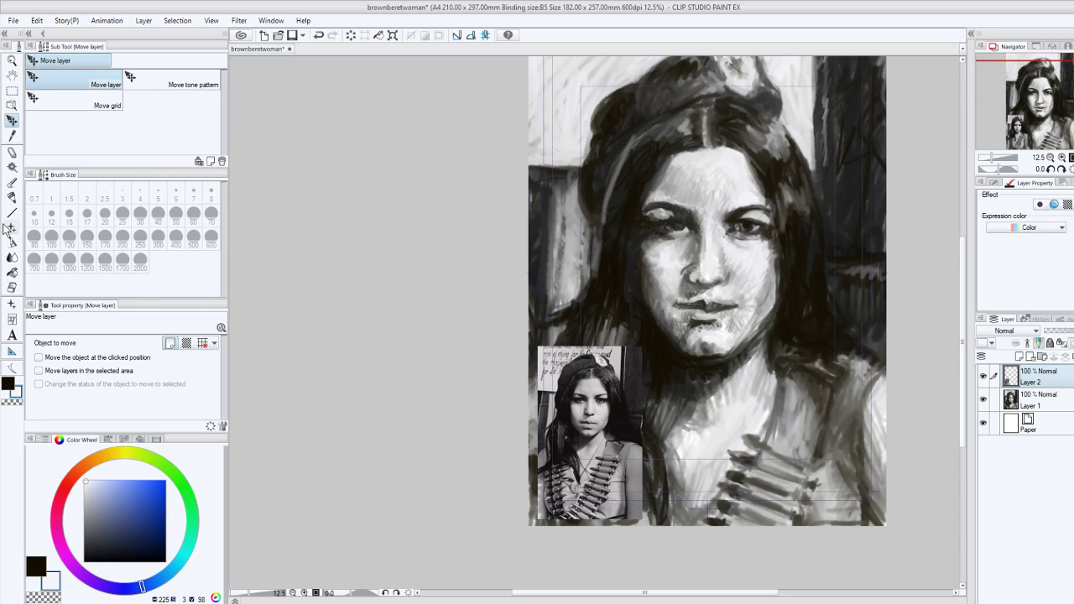
Lighten the right shoulder with near-white watercolor strokes and darken the hair beneath the beret on the left with black.
left_click(12, 183)
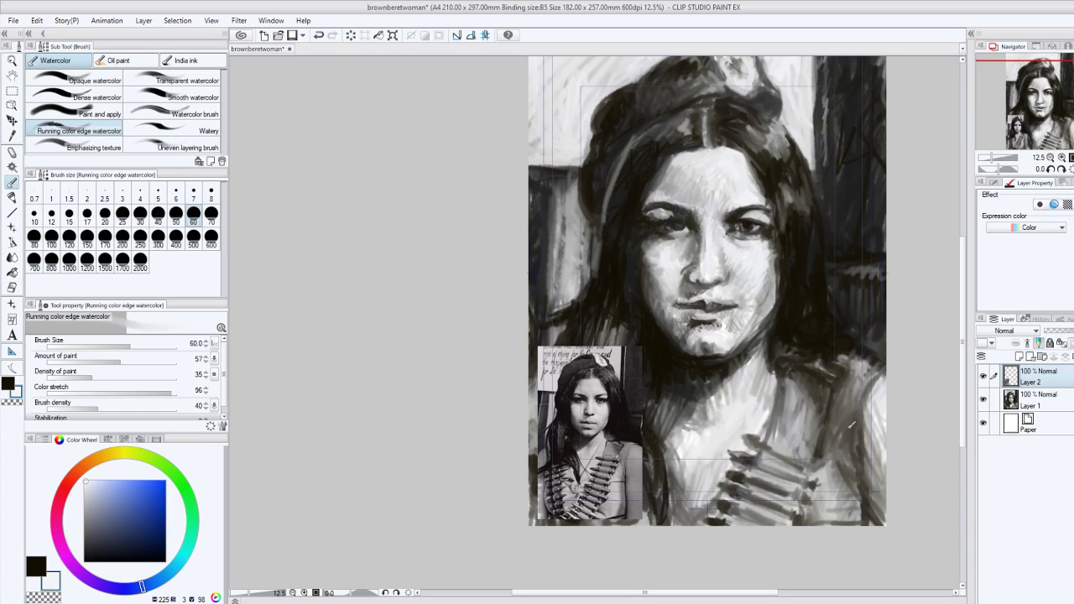
mouse_move(851, 425)
left_mouse_down()
mouse_move(872, 368)
mouse_move(885, 370)
mouse_move(865, 359)
mouse_move(855, 403)
left_mouse_up()
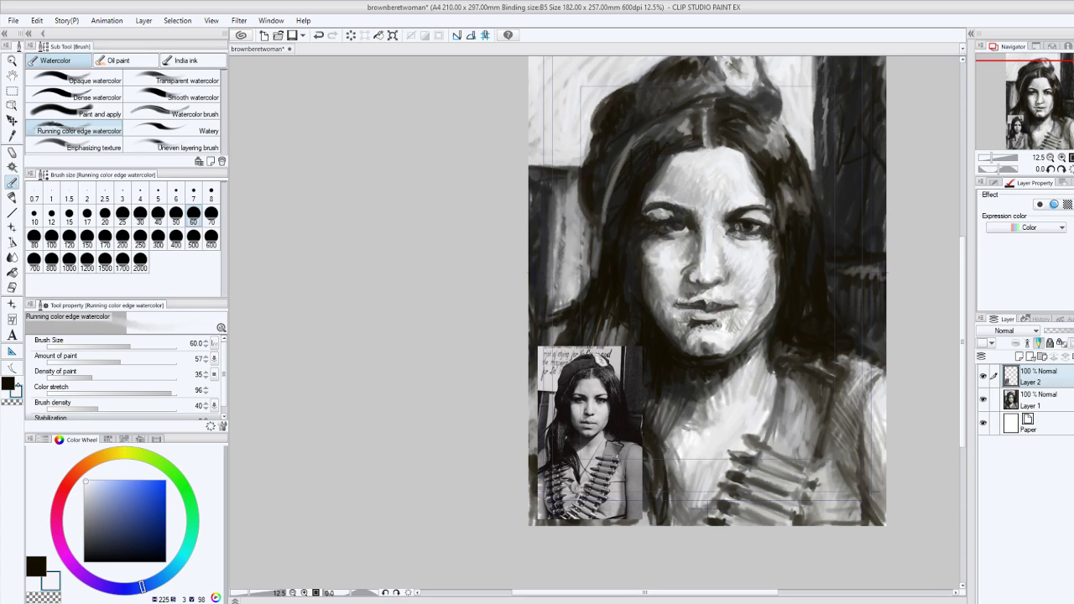
left_click(612, 168, "alt")
left_click_drag(604, 185, 640, 130)
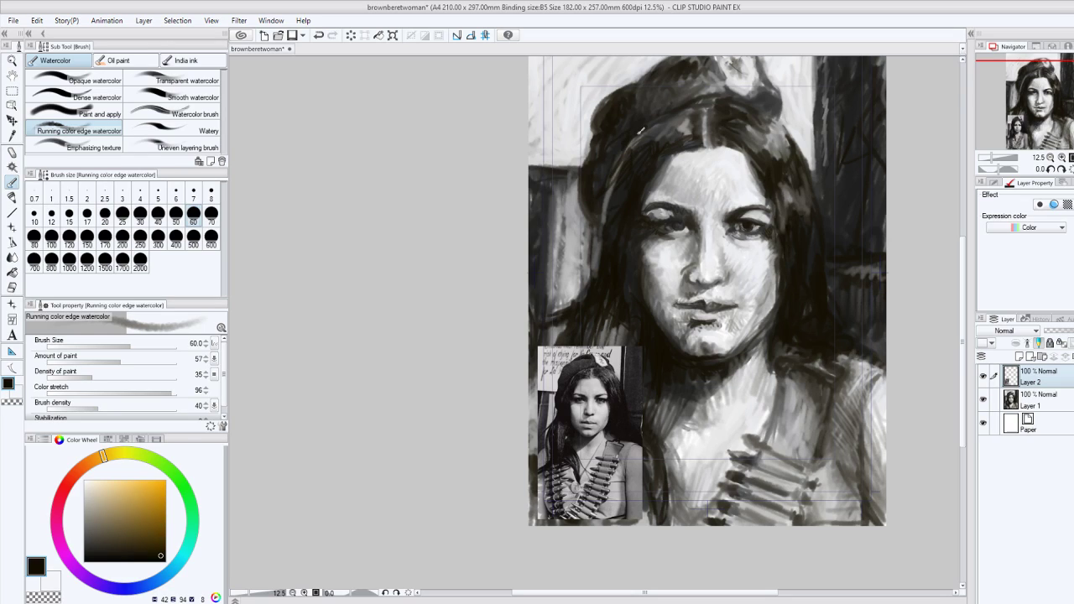
left_click_drag(604, 196, 595, 228)
Undo a black test stroke on the forehead, set the brush size to 100 and brush near-white over the forehead.
left_click_drag(663, 188, 709, 200)
key("ctrl+z")
key("x")
left_click(51, 237)
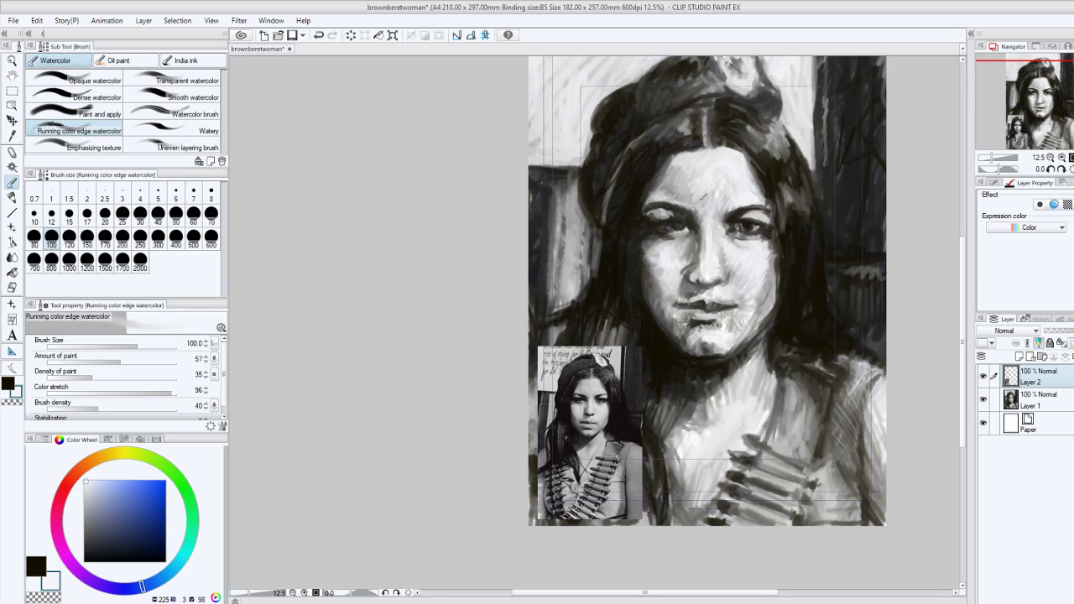
left_click_drag(703, 195, 689, 178)
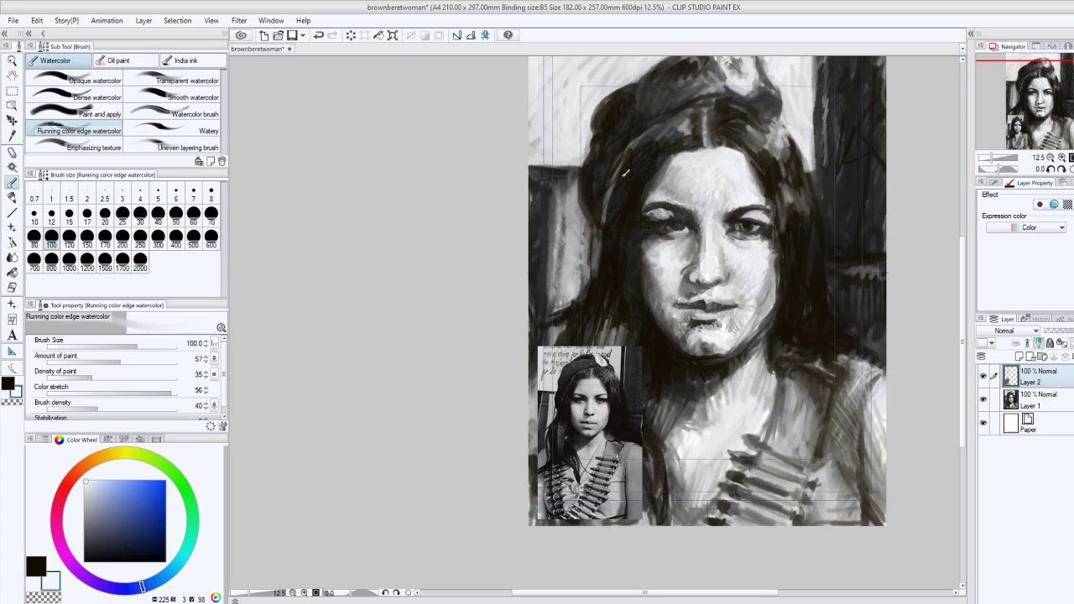
Paint black along the hair's right outer edge and extend the dark background's edge toward the beret.
left_click(791, 124, "alt")
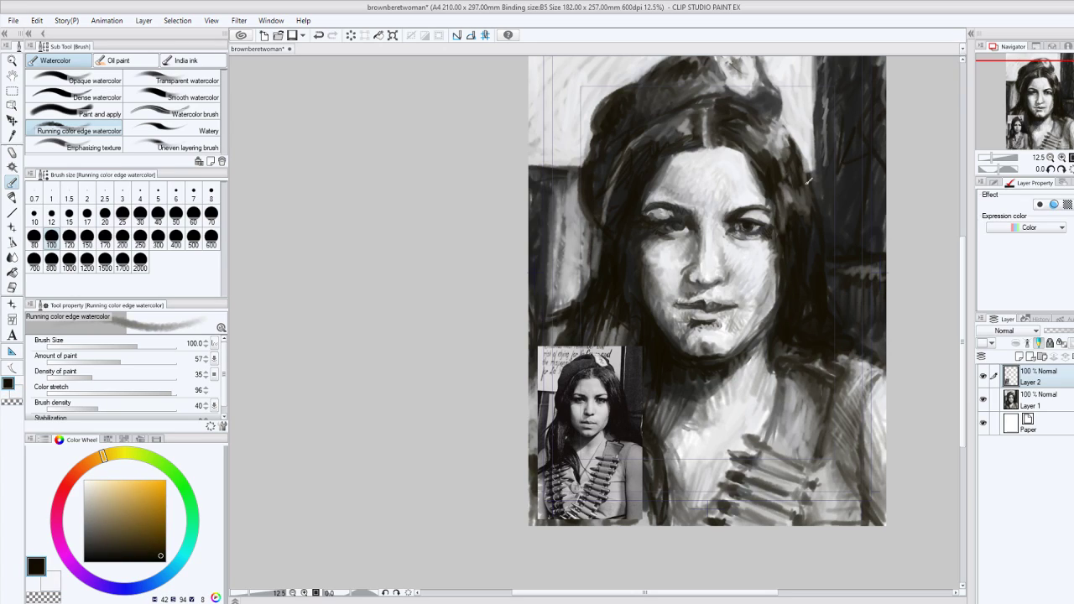
left_click_drag(808, 179, 804, 134)
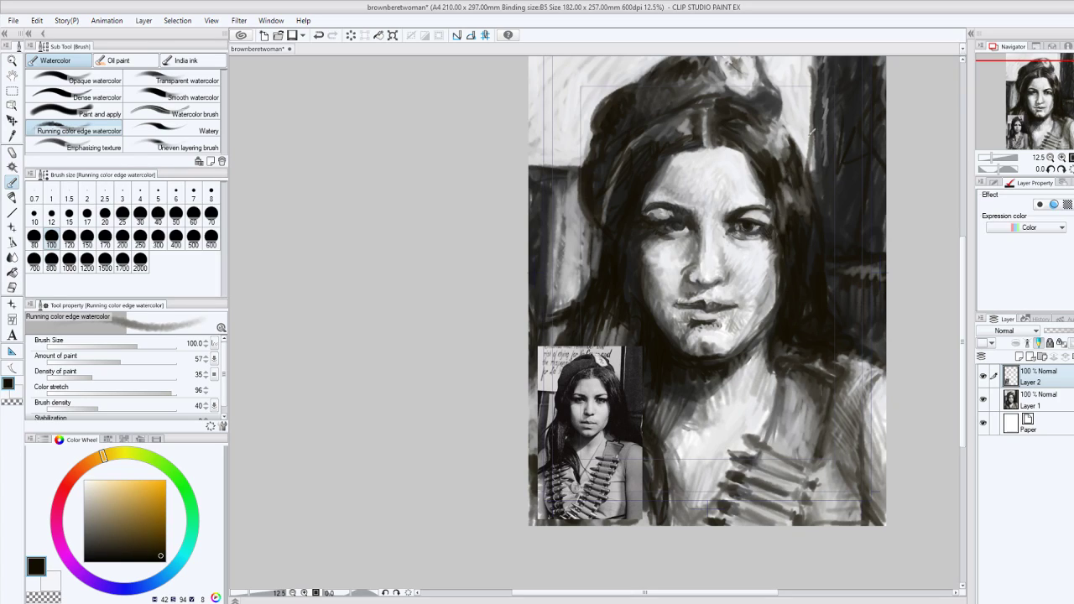
left_click_drag(812, 130, 813, 144)
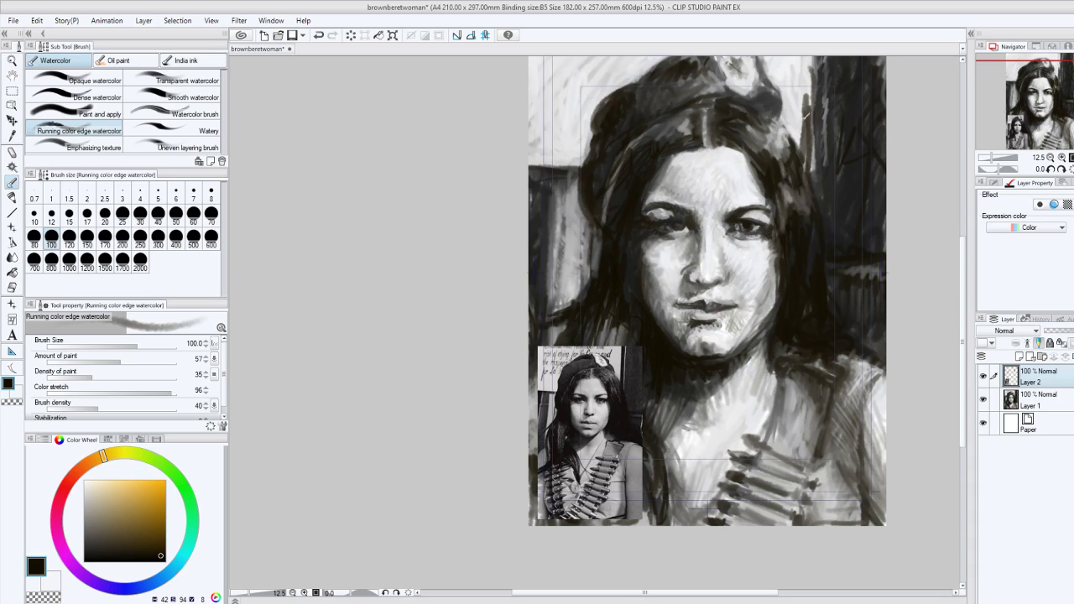
mouse_move(808, 130)
left_mouse_down()
mouse_move(809, 57)
mouse_move(812, 168)
mouse_move(811, 118)
mouse_move(809, 145)
left_mouse_up()
left_click_drag(822, 73, 830, 90)
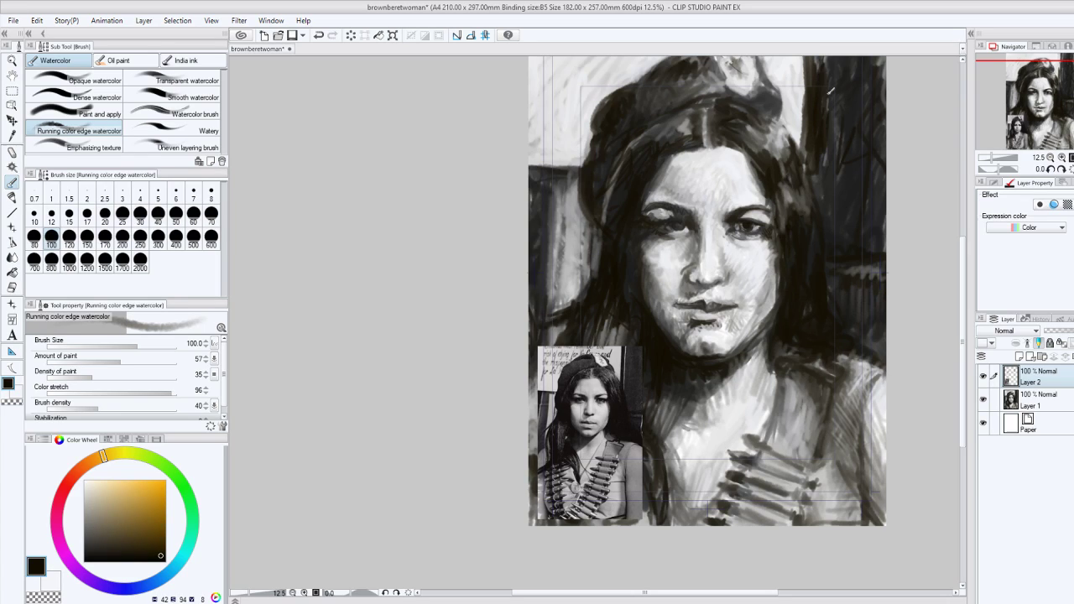
Brighten the wall beside the beret with near-white and redraw the dark background's vertical edge with black.
key("x")
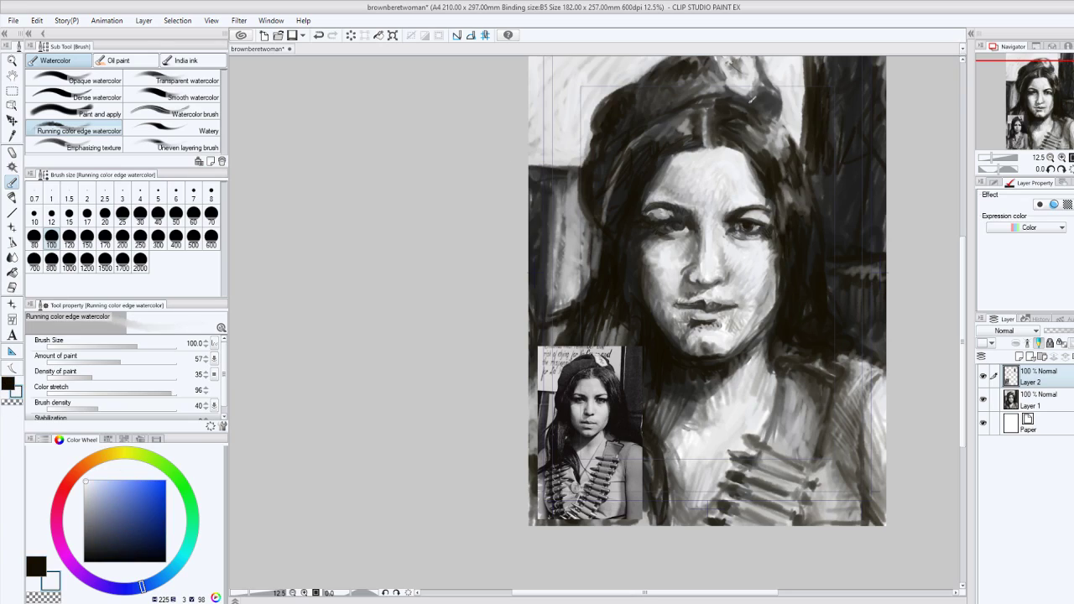
left_click_drag(808, 86, 795, 147)
left_click(7, 384)
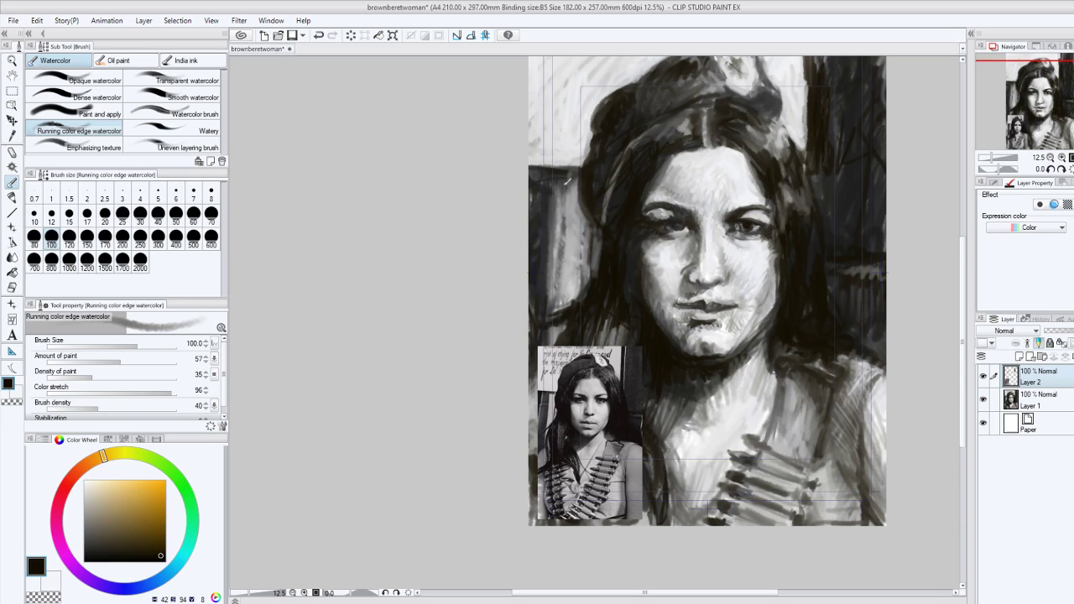
left_click_drag(811, 134, 813, 67)
Continue the dark background's black edge up to the top of the canvas and down to the hair.
left_click(18, 392)
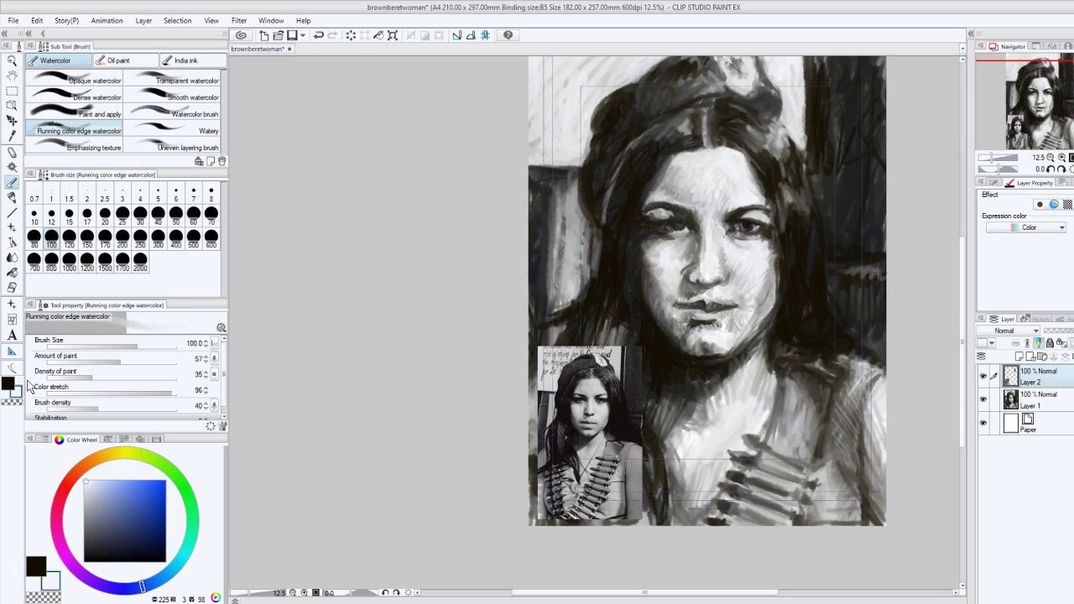
scroll(825, 120, "up", 2)
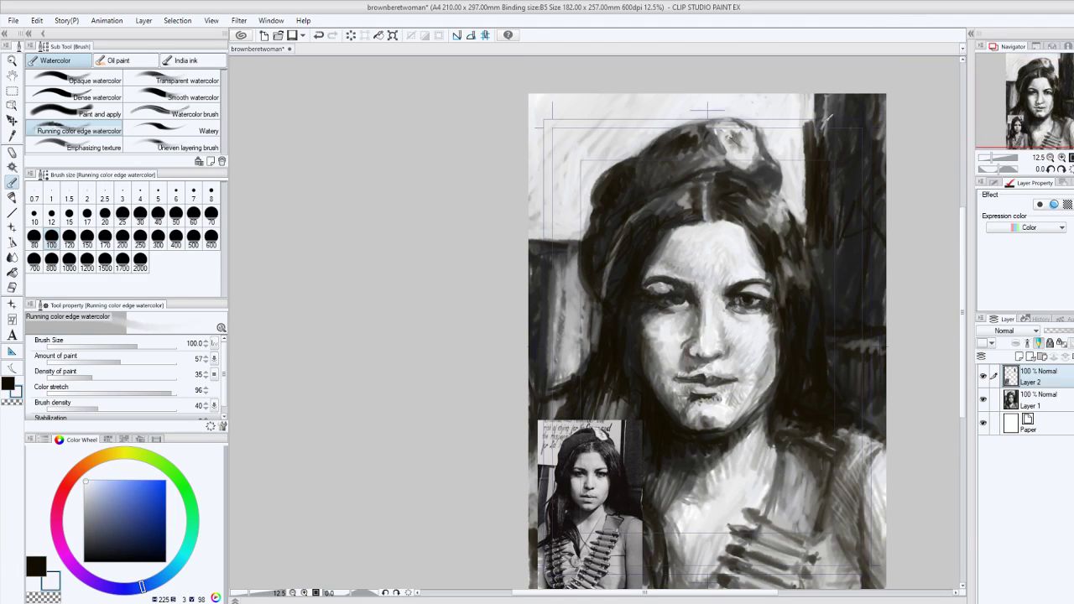
left_click(9, 385)
mouse_move(816, 92)
left_mouse_down()
mouse_move(809, 135)
mouse_move(819, 111)
mouse_move(826, 128)
left_mouse_up()
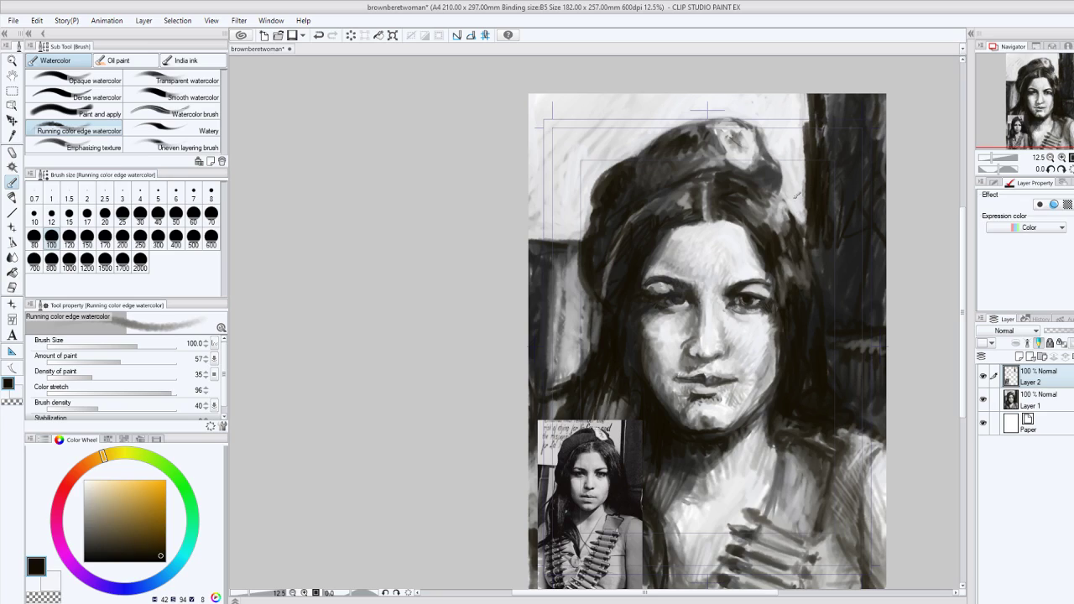
left_click_drag(811, 223, 805, 180)
Trim the dark background's edge beside the beret with near-white and strengthen it again with black.
key("x")
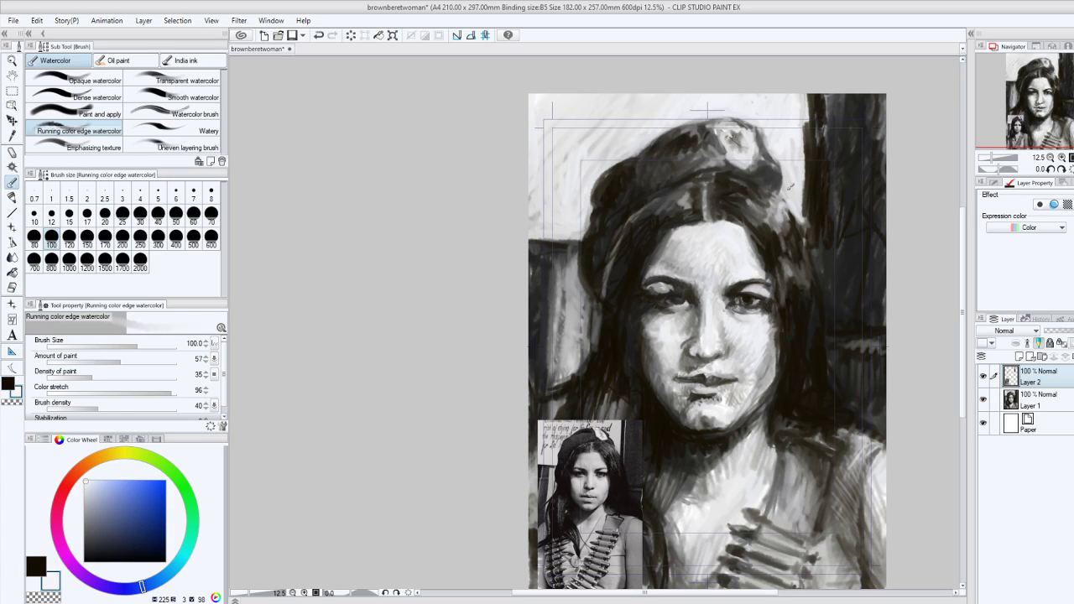
left_click_drag(808, 216, 806, 123)
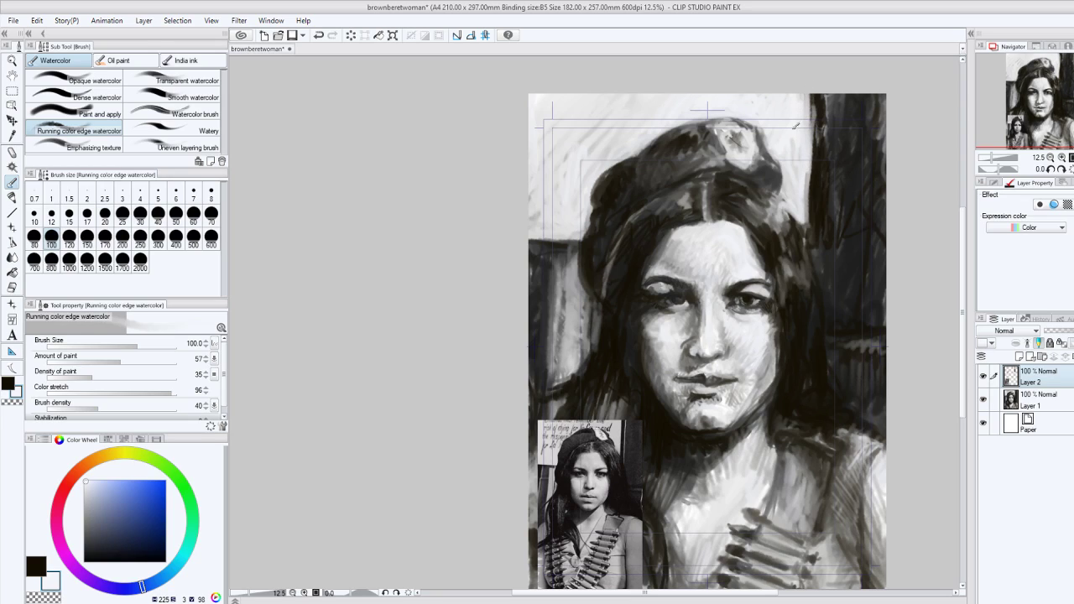
key("x")
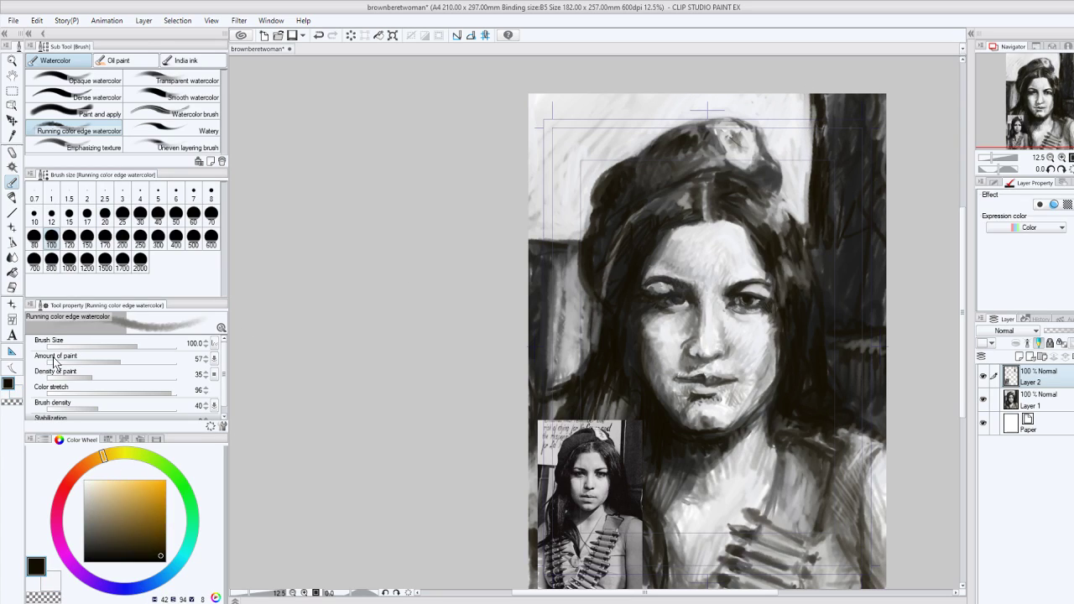
mouse_move(809, 192)
left_mouse_down()
mouse_move(807, 94)
mouse_move(824, 159)
left_mouse_up()
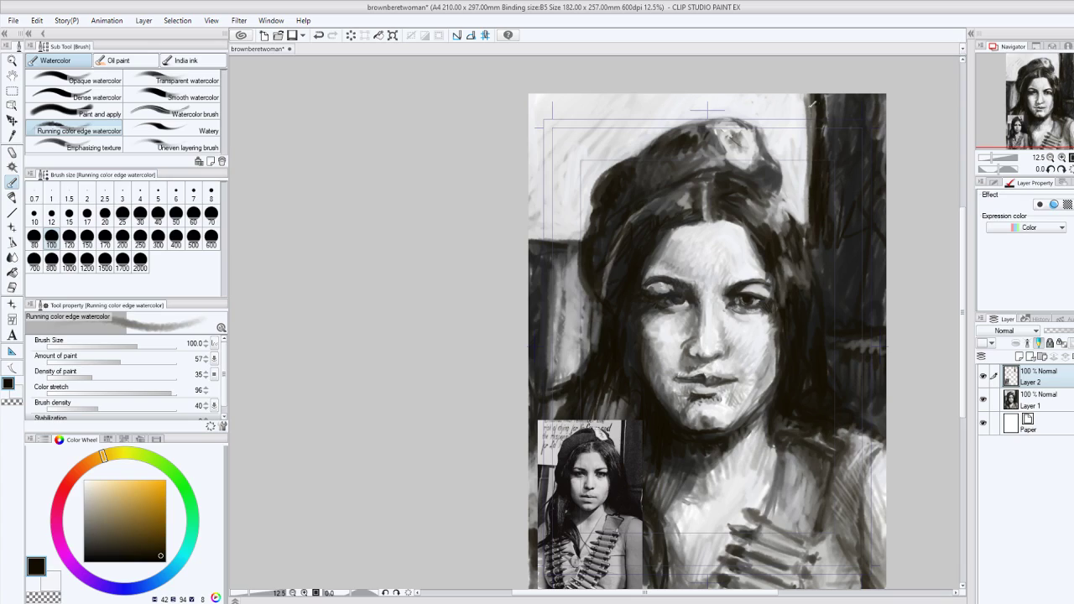
mouse_move(811, 222)
left_mouse_down()
mouse_move(807, 166)
mouse_move(808, 220)
left_mouse_up()
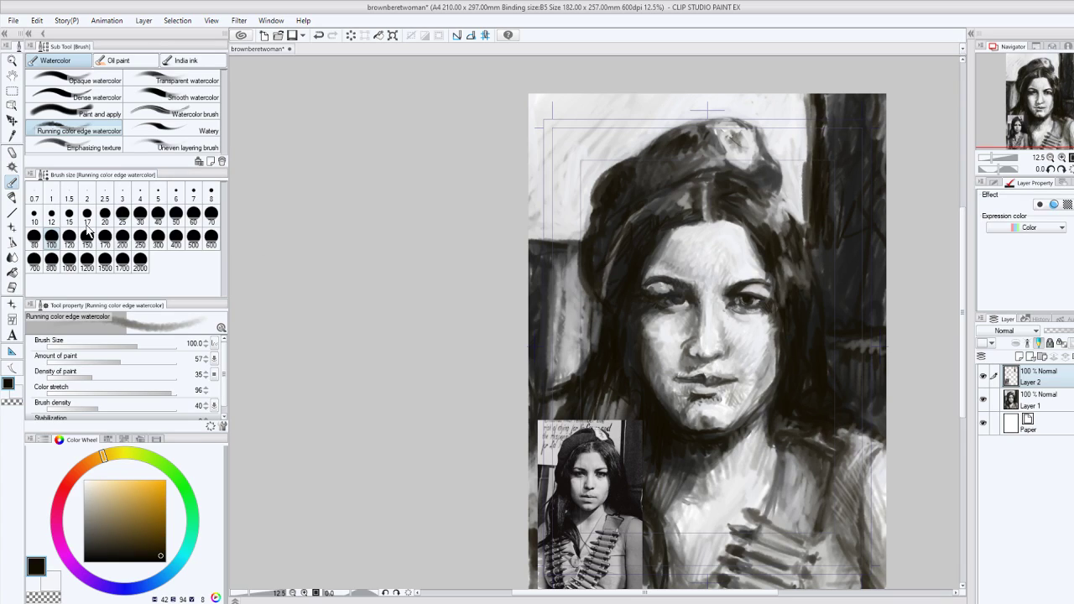
Clean up the pale wall's border with near-white and paint light vertical streaks down the adjoining dark background.
key("x")
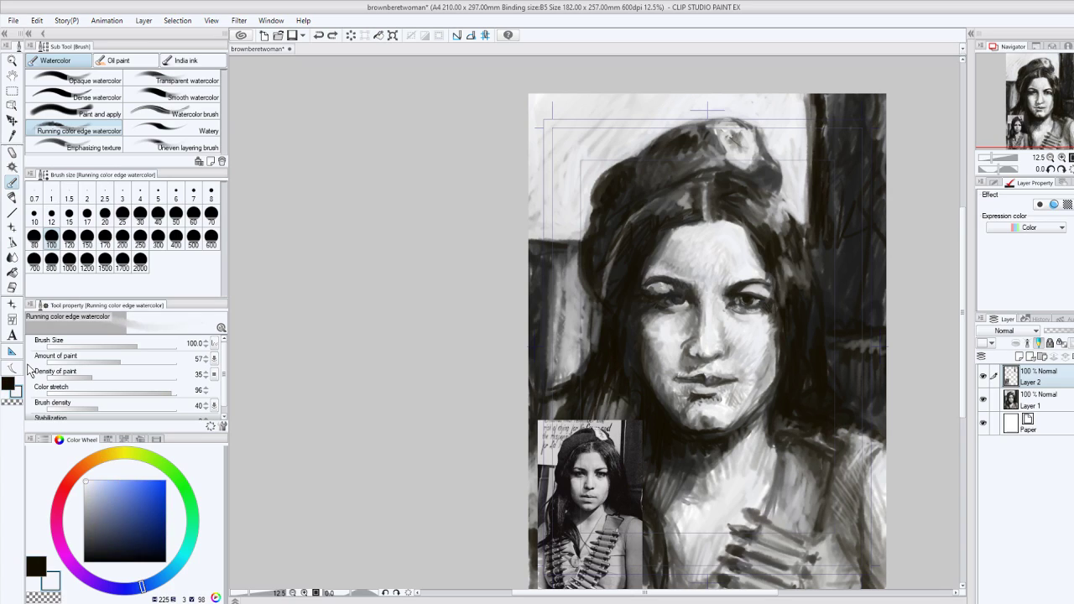
left_click_drag(808, 225, 806, 182)
left_click_drag(808, 101, 807, 127)
mouse_move(809, 216)
left_mouse_down()
mouse_move(808, 165)
mouse_move(807, 220)
left_mouse_up()
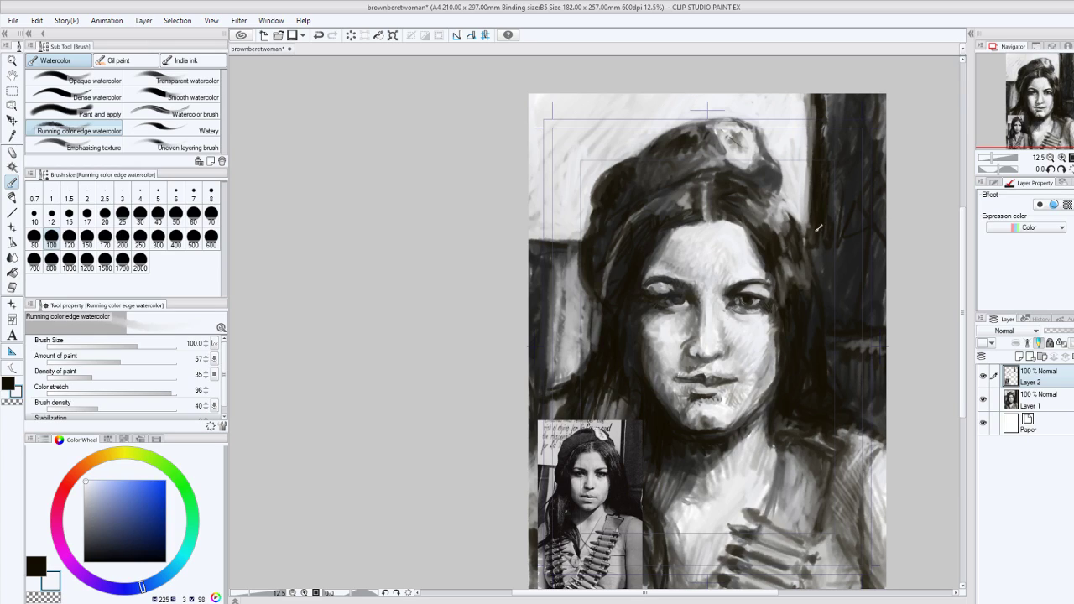
left_click_drag(821, 219, 824, 96)
mouse_move(826, 156)
left_mouse_down()
mouse_move(826, 99)
mouse_move(828, 209)
mouse_move(820, 93)
left_mouse_up()
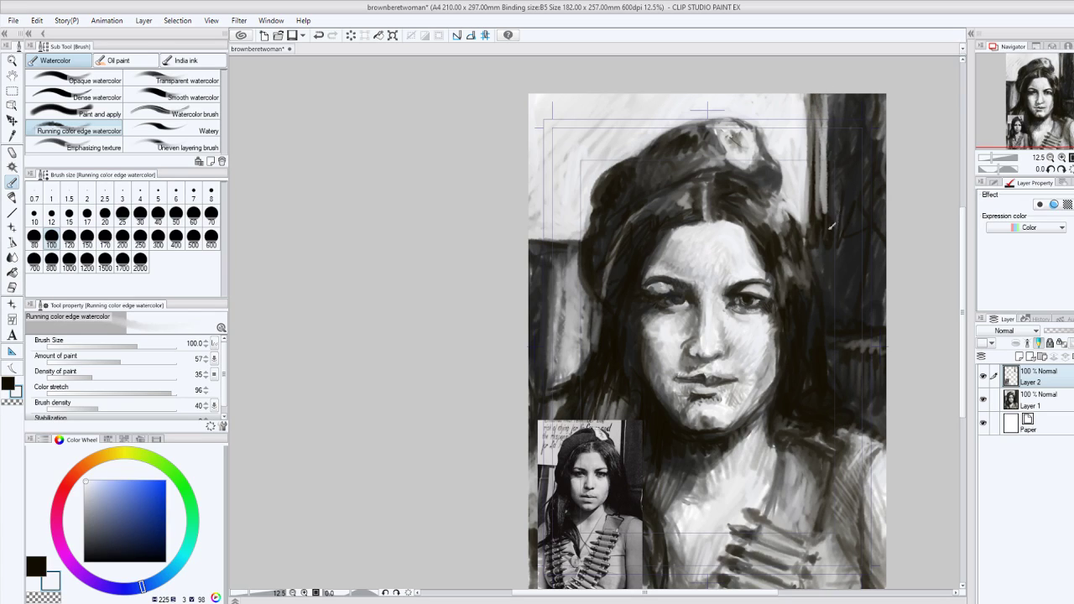
left_click_drag(825, 246, 822, 198)
Tone down the light vertical streaks in the right background with black, down to the hair.
left_click(820, 225, "alt")
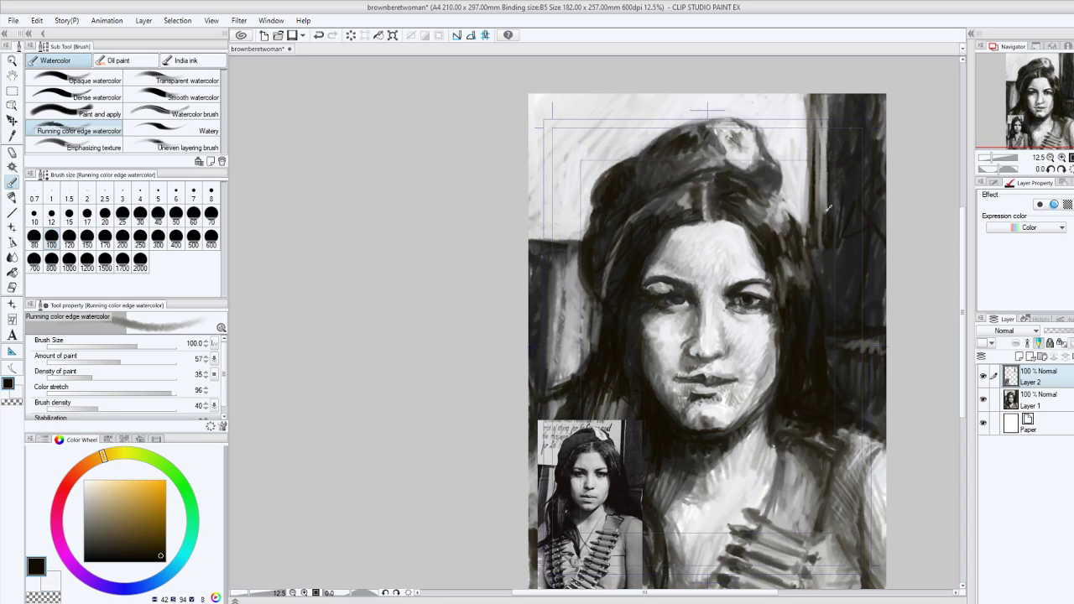
left_click_drag(808, 266, 828, 128)
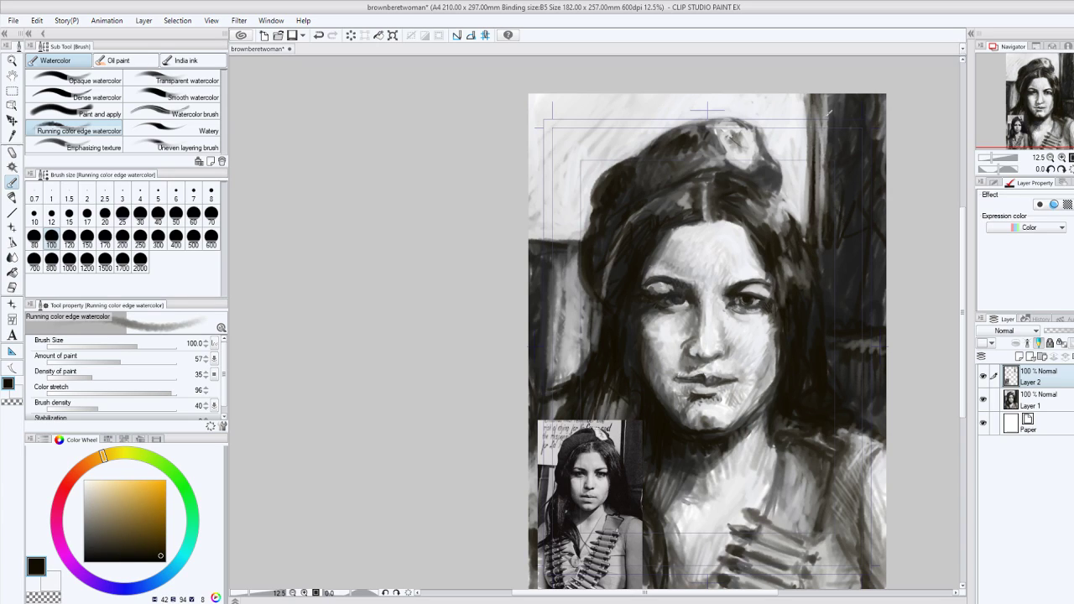
left_click_drag(819, 244, 819, 222)
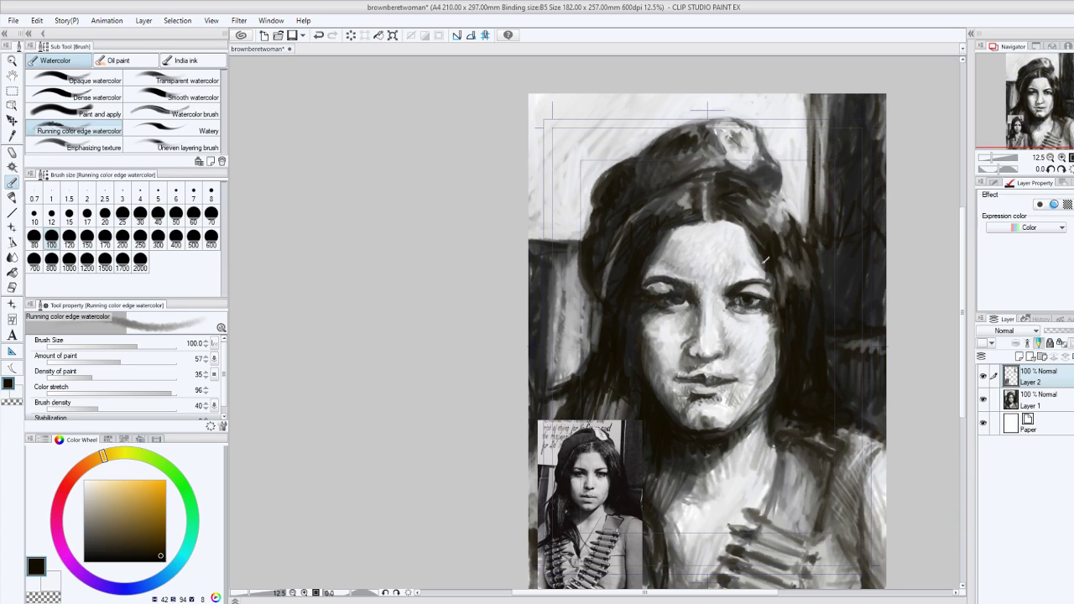
Lighten the right side of the forehead, the right cheek and the neck's right side with near-white.
left_click(15, 391)
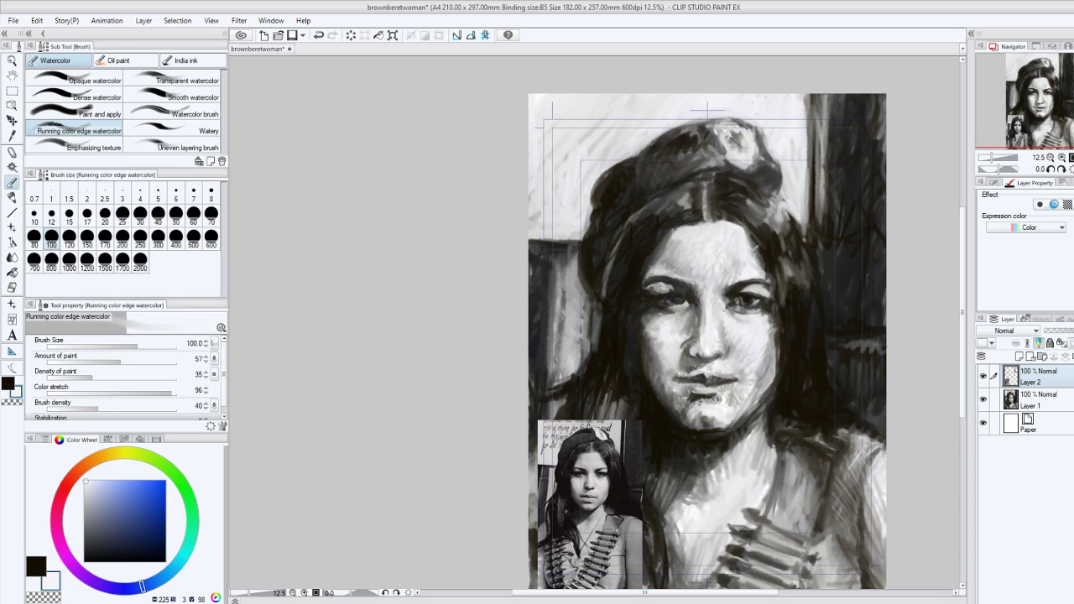
left_click_drag(756, 246, 773, 263)
left_click_drag(761, 312, 772, 340)
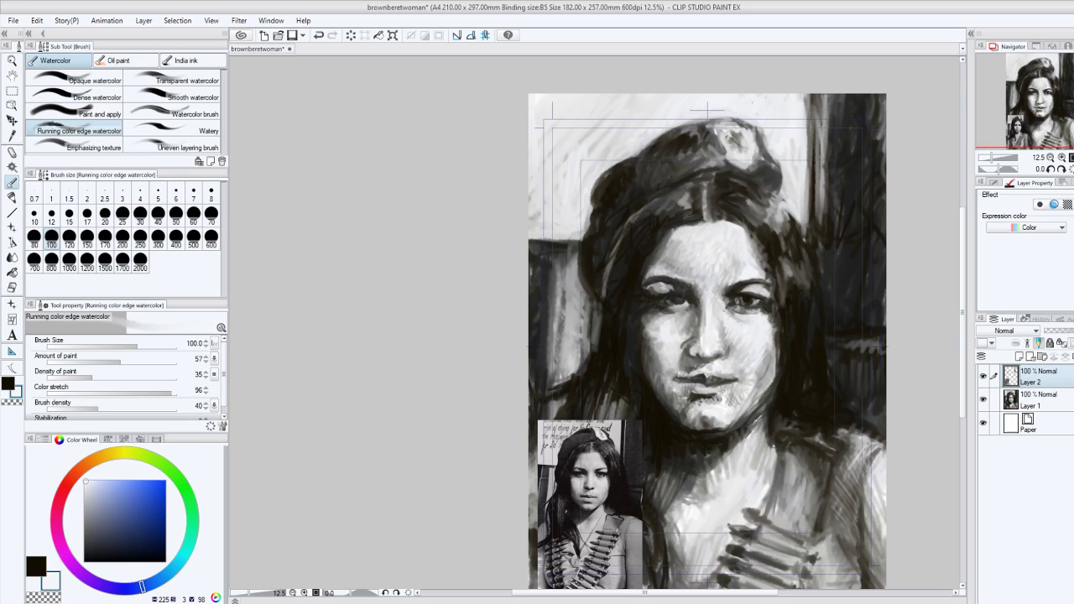
mouse_move(760, 411)
left_mouse_down()
mouse_move(739, 445)
mouse_move(762, 435)
mouse_move(774, 470)
left_mouse_up()
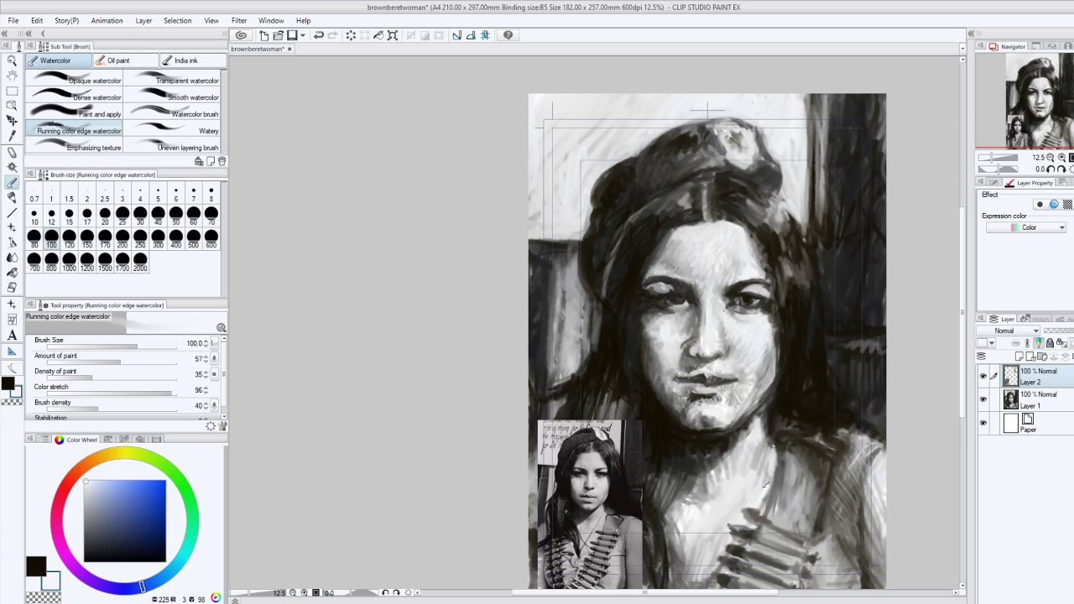
Shade the sleeve's outer right edge, the upper chest and the neck below the jaw with black.
left_click(794, 438, "alt")
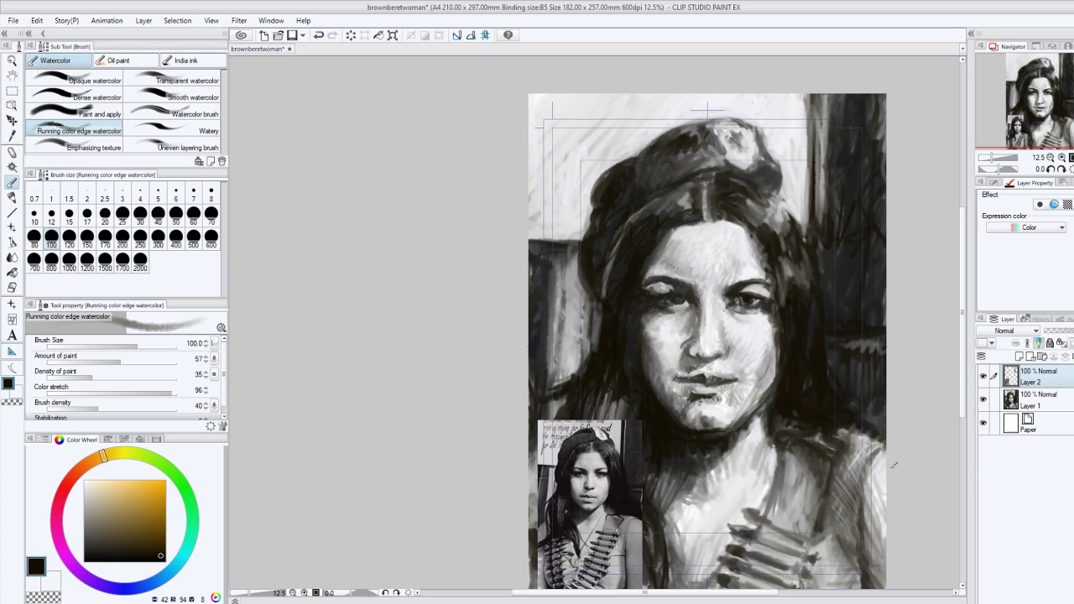
left_click_drag(894, 464, 891, 580)
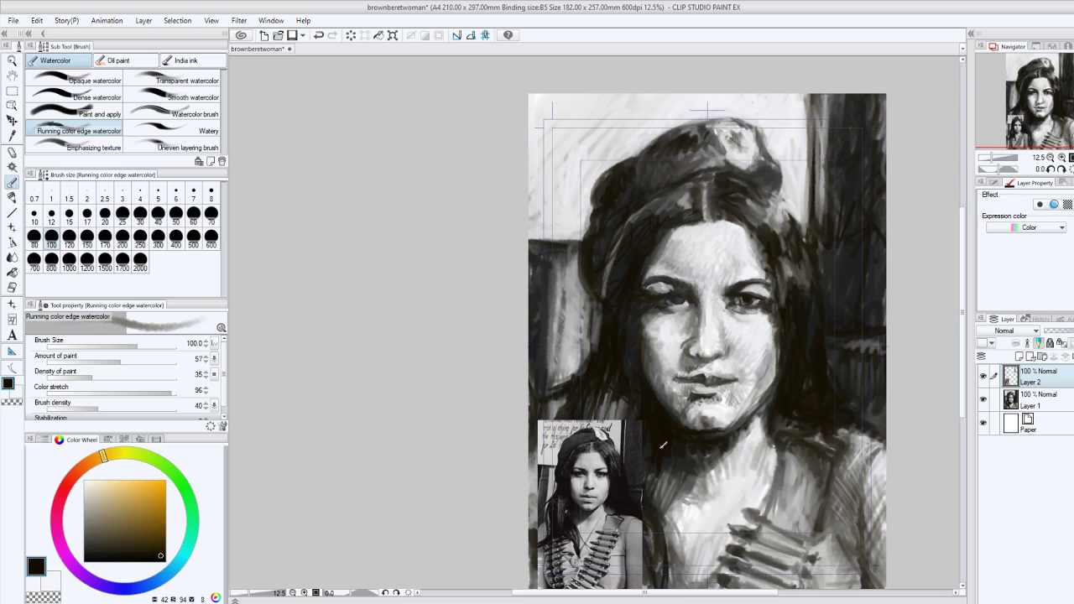
mouse_move(713, 497)
left_mouse_down()
mouse_move(714, 442)
mouse_move(723, 477)
mouse_move(717, 448)
mouse_move(715, 495)
left_mouse_up()
mouse_move(772, 440)
left_mouse_down()
mouse_move(746, 485)
mouse_move(771, 443)
mouse_move(761, 441)
left_mouse_up()
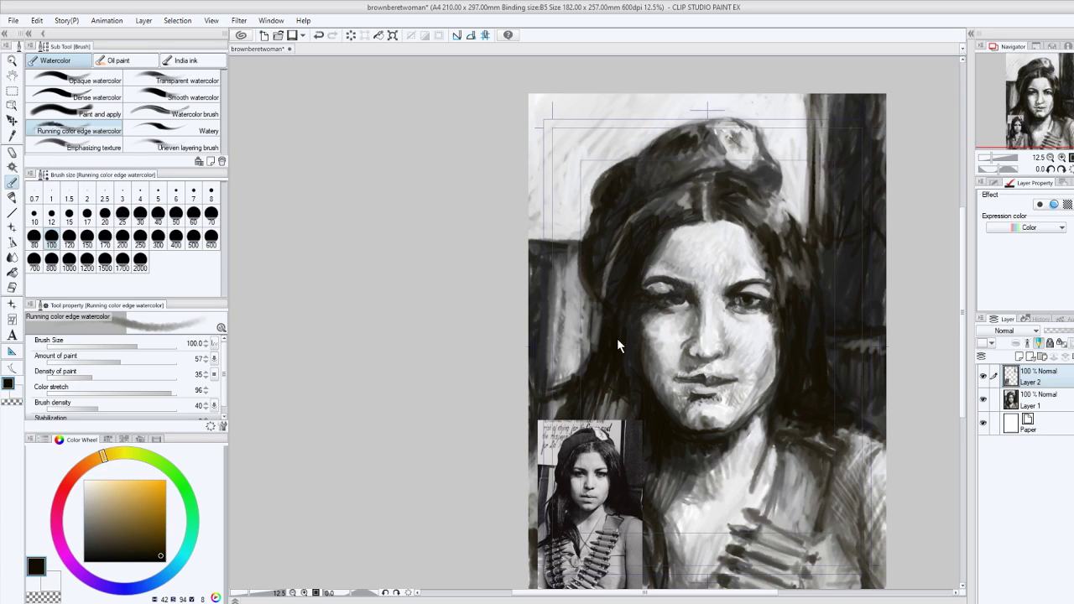
Undo the last stroke and shade the center of the upper chest with black at brush size 60.
key("ctrl+z")
left_click(195, 215)
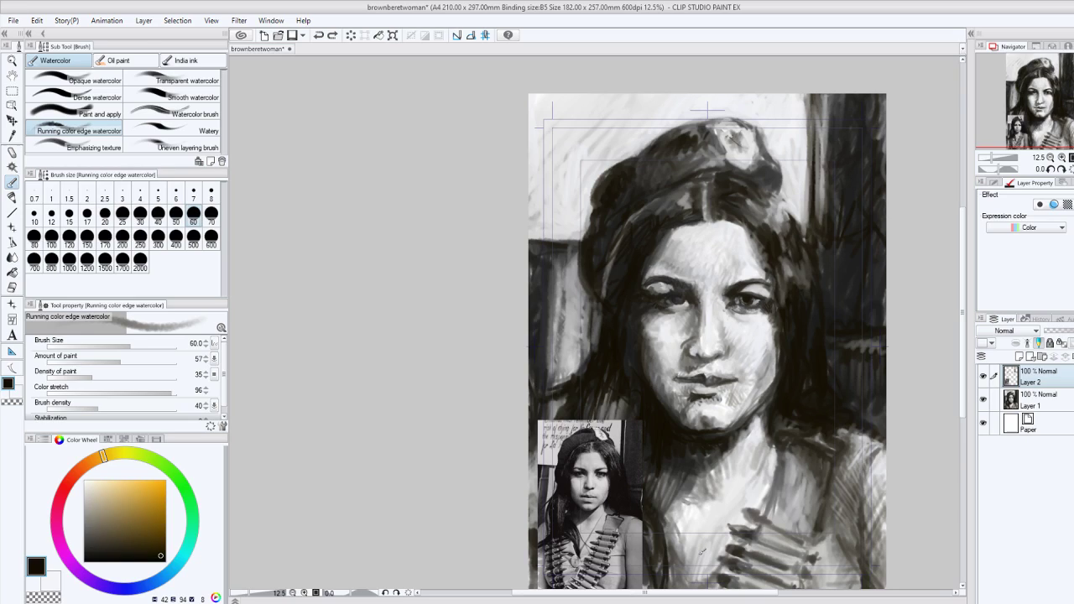
mouse_move(702, 551)
left_mouse_down()
mouse_move(707, 539)
mouse_move(675, 518)
left_mouse_up()
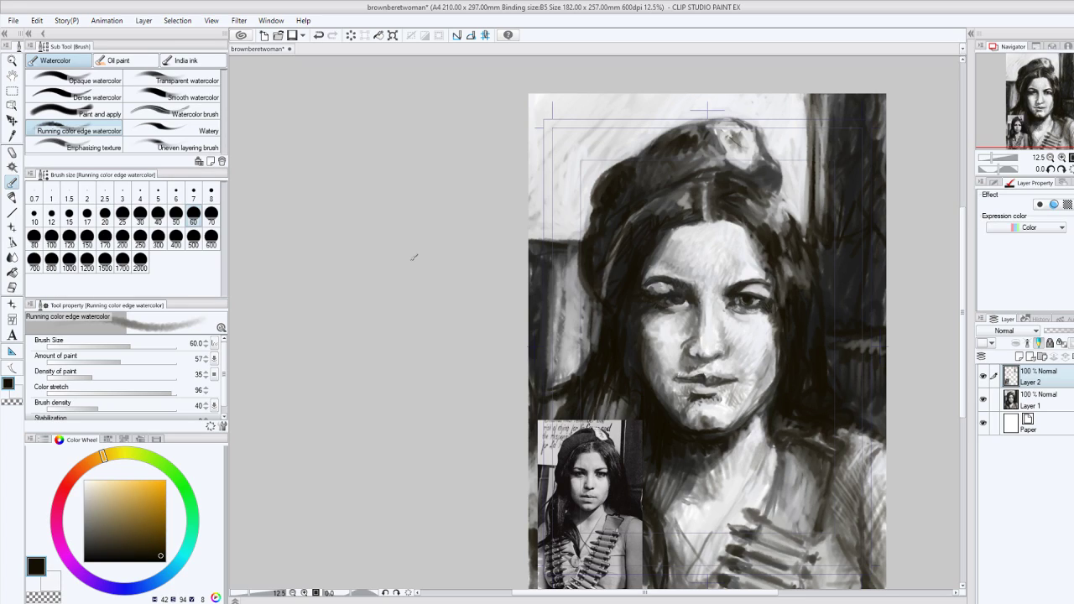
Brighten the skin beneath the eye on the left side of the face with near-white.
key("ctrl+plus")
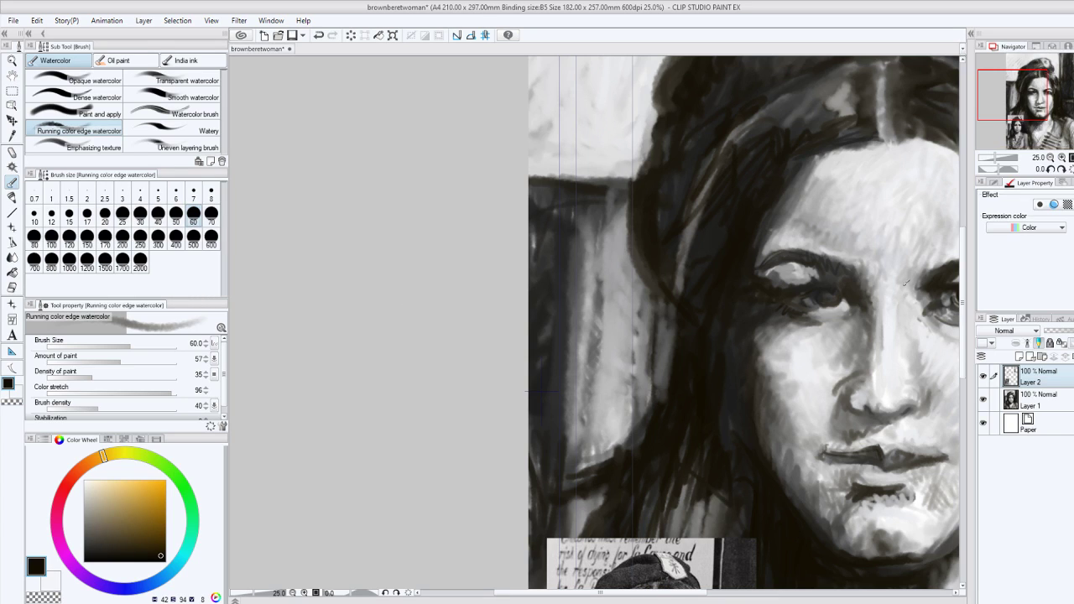
left_click_drag(963, 266, 962, 317)
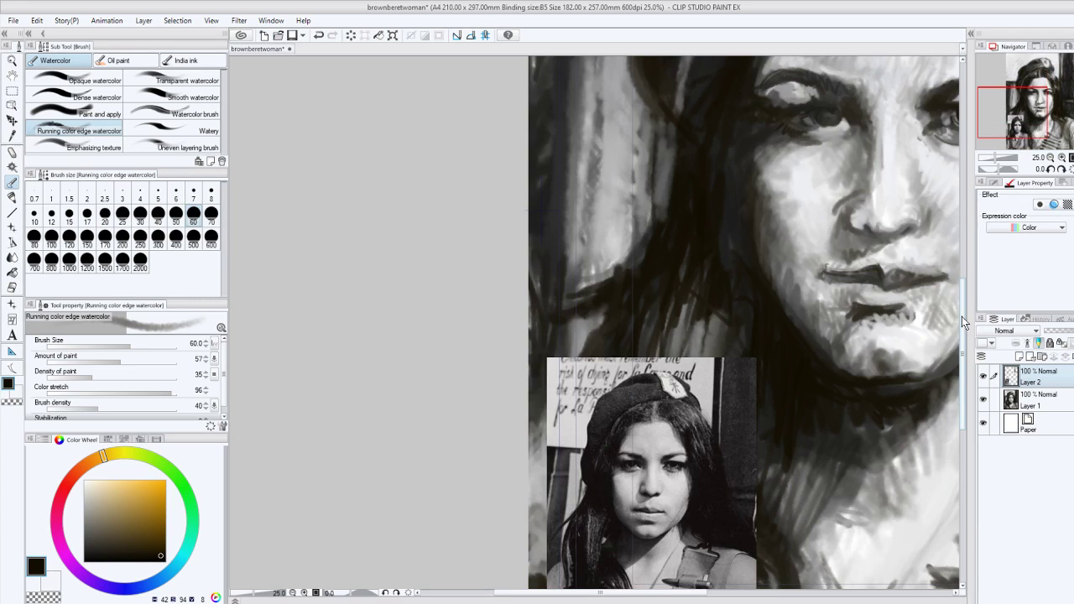
key("x")
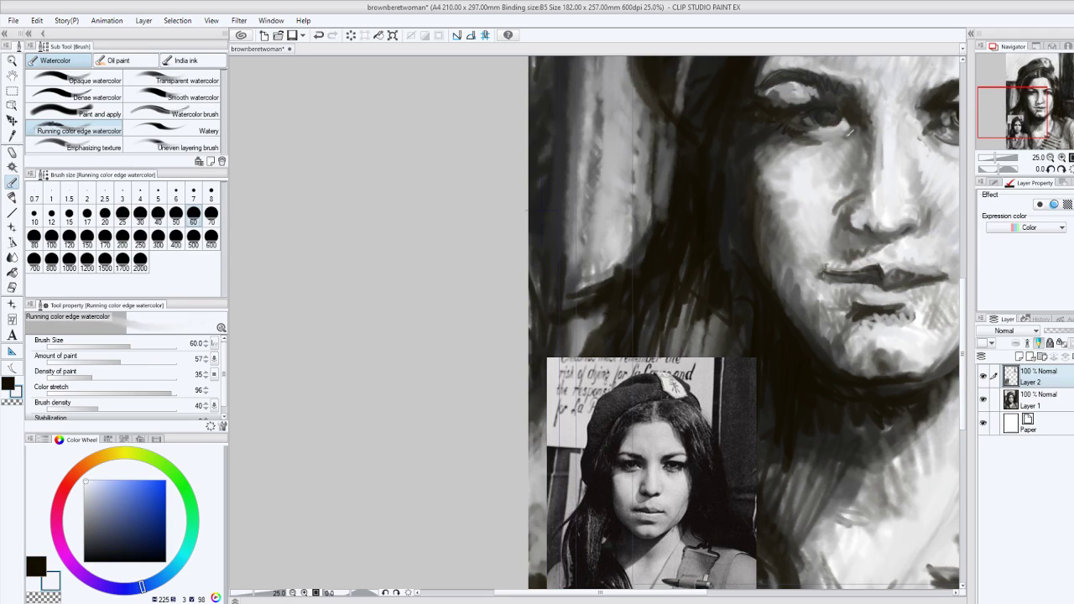
mouse_move(849, 131)
left_mouse_down()
mouse_move(841, 123)
mouse_move(773, 170)
mouse_move(793, 144)
left_mouse_up()
Tone down the fresh highlight under the left-hand eye with black and darken the hair strands above the reference photo.
left_click(6, 382)
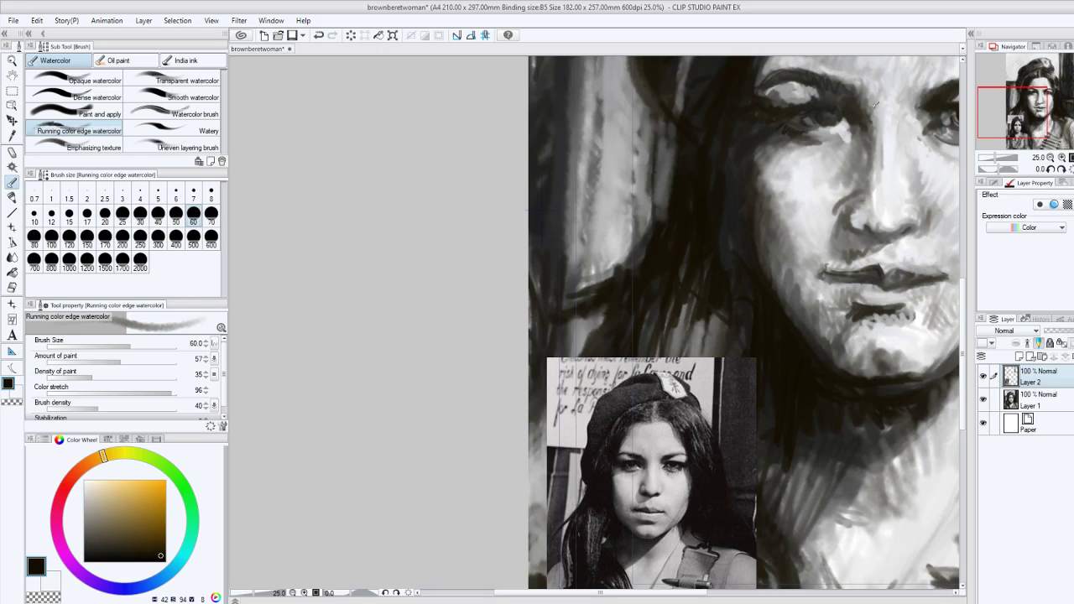
left_click_drag(839, 123, 836, 127)
mouse_move(678, 304)
left_mouse_down()
mouse_move(709, 291)
mouse_move(704, 344)
left_mouse_up()
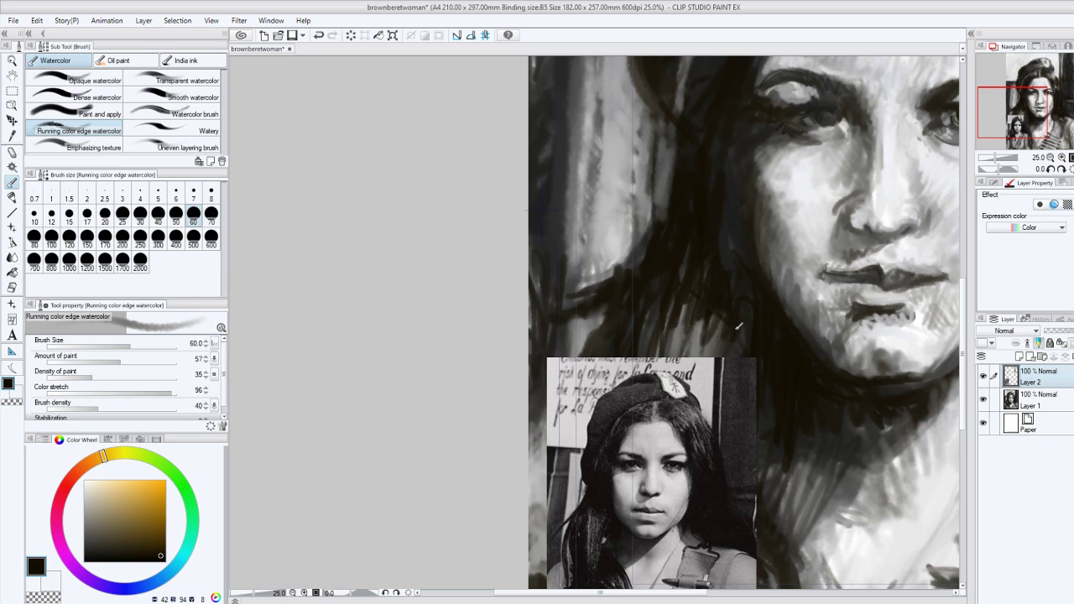
Add a new layer and cover the head and background with a dark wash in black at brush size 2000.
scroll(739, 326, "down", 6)
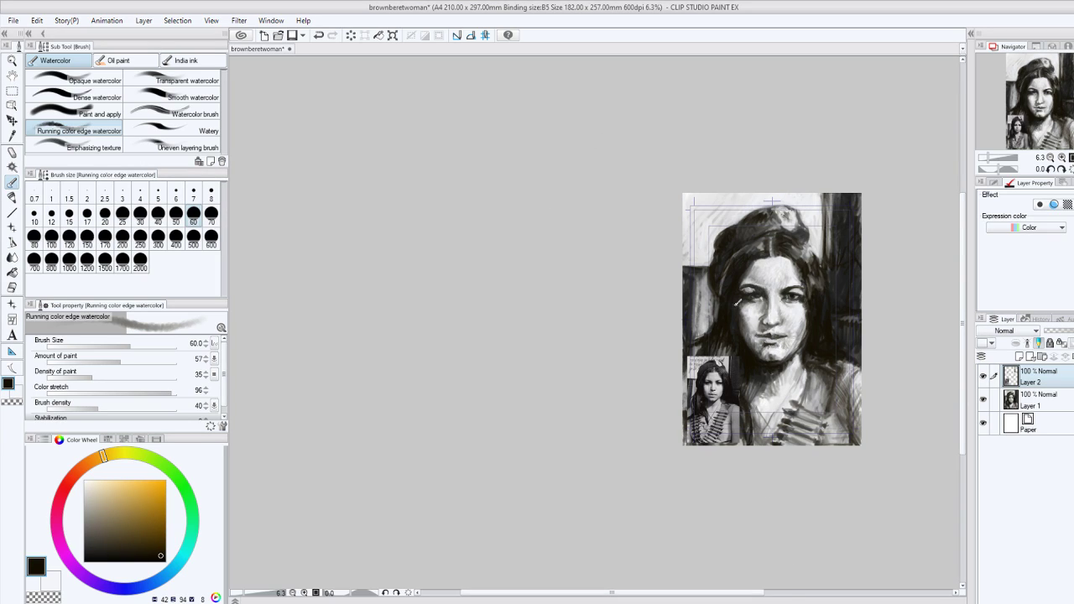
left_click(1019, 357)
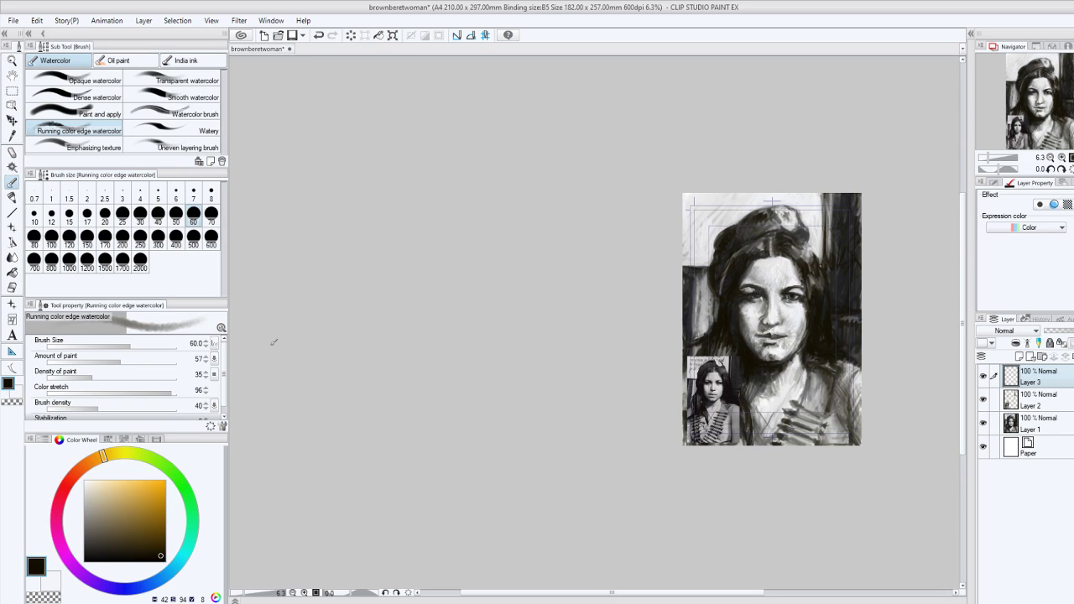
left_click(140, 262)
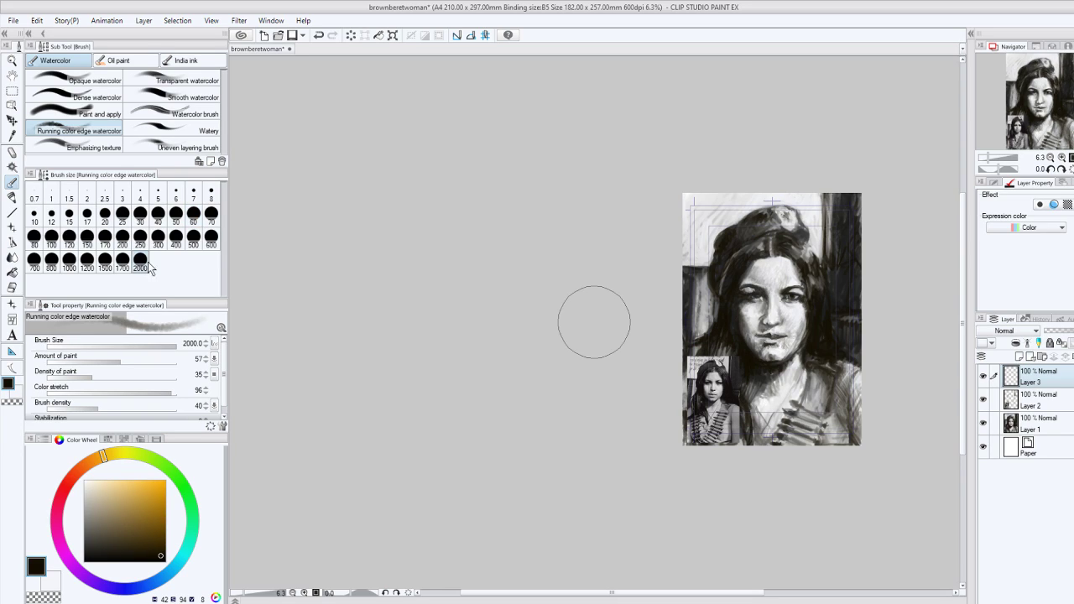
left_click_drag(756, 252, 657, 300)
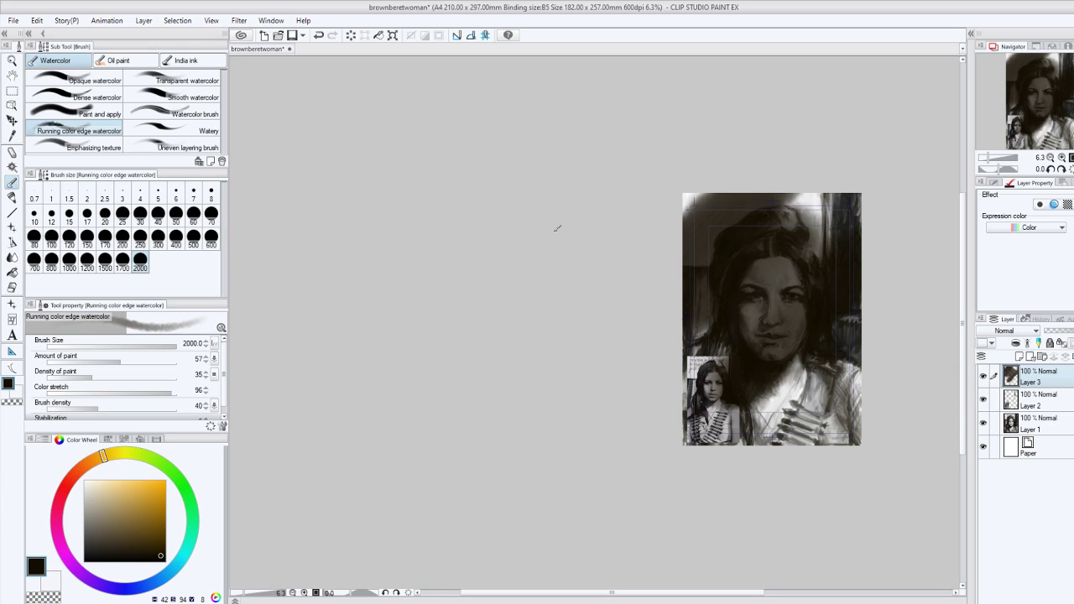
Handwrite "All" in near-white at brush size 20 over the darkened wall beside the beret.
key("ctrl+plus")
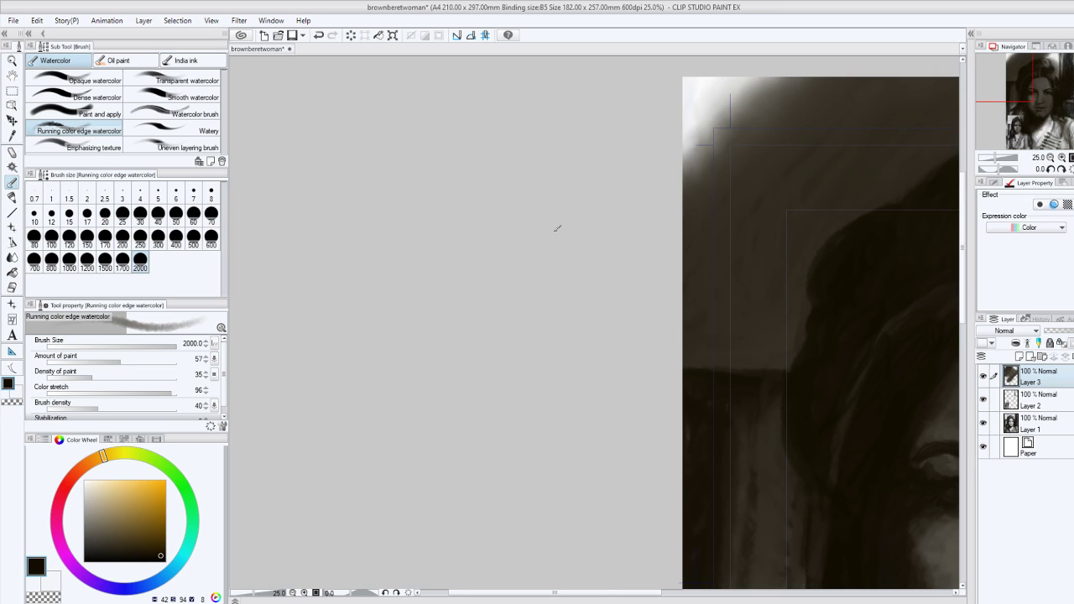
mouse_move(1011, 98)
left_mouse_down()
mouse_move(1026, 92)
mouse_move(1006, 93)
left_mouse_up()
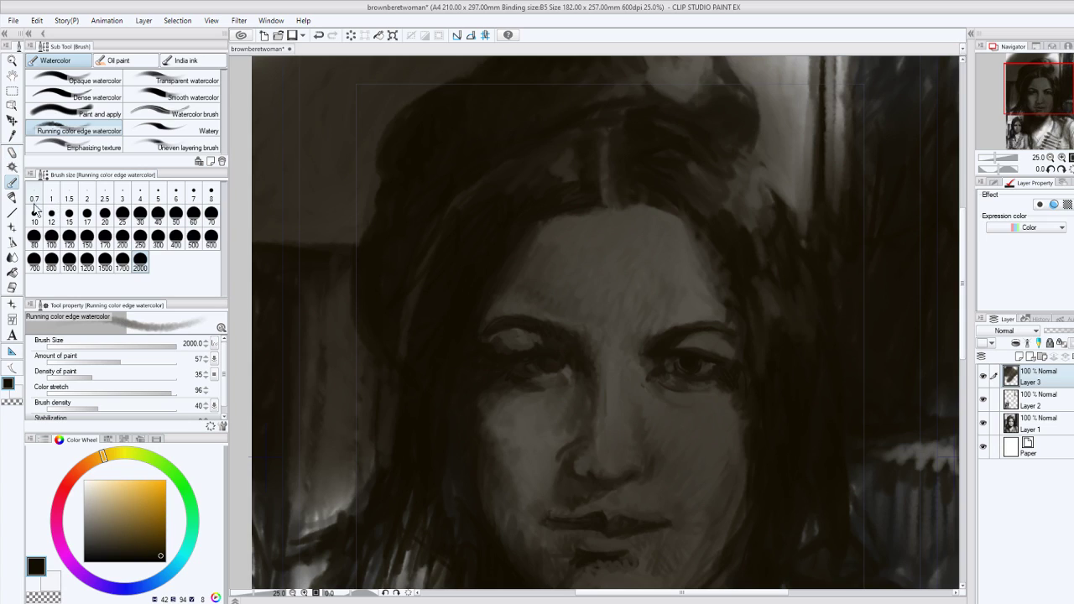
key("x")
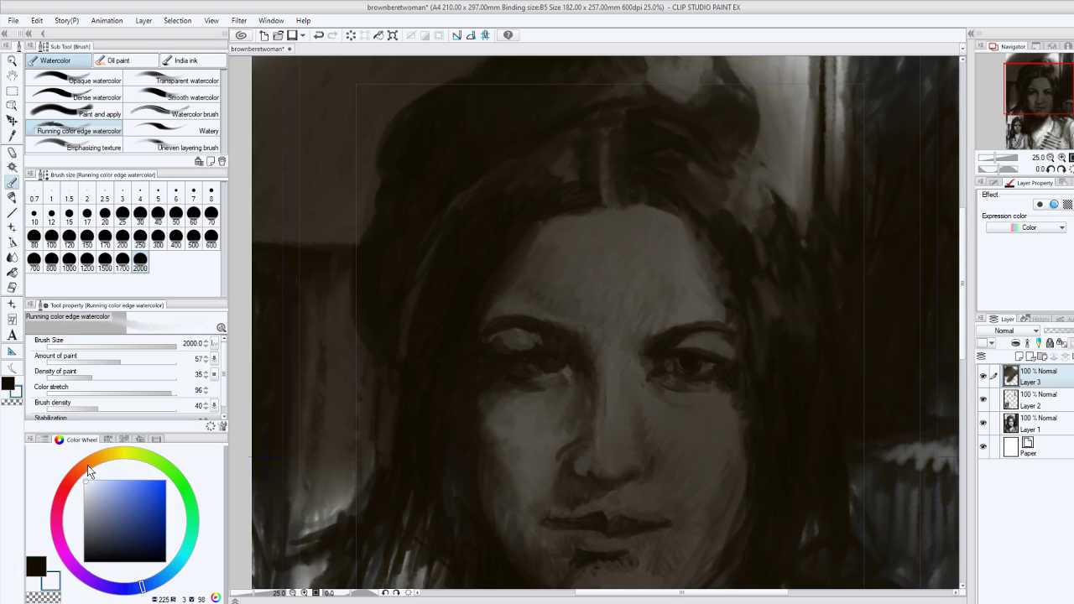
left_click(69, 217)
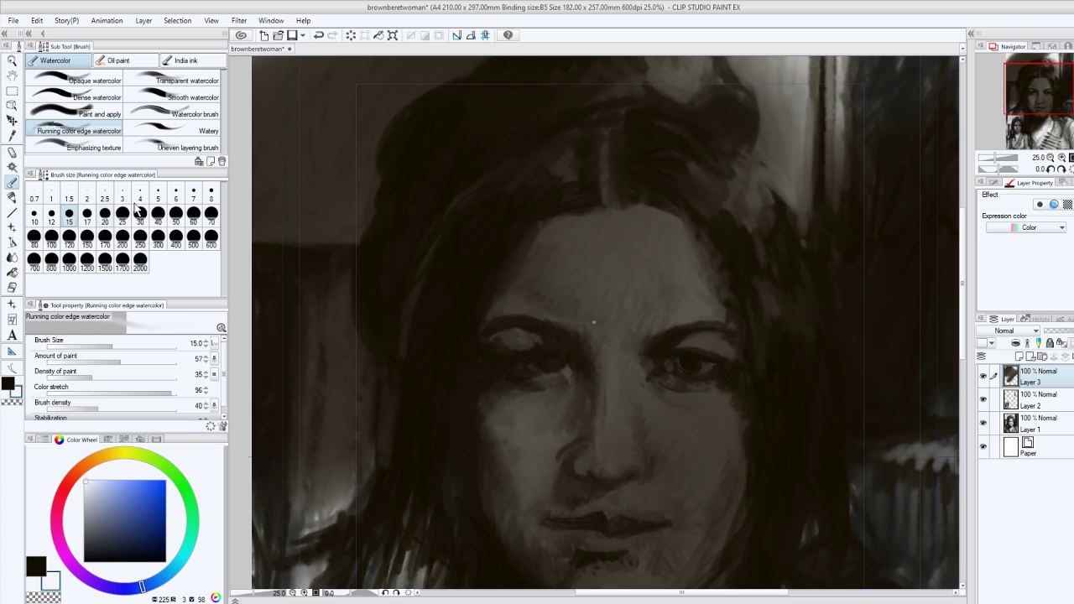
left_click_drag(326, 172, 361, 82)
key("ctrl+z")
left_click(104, 217)
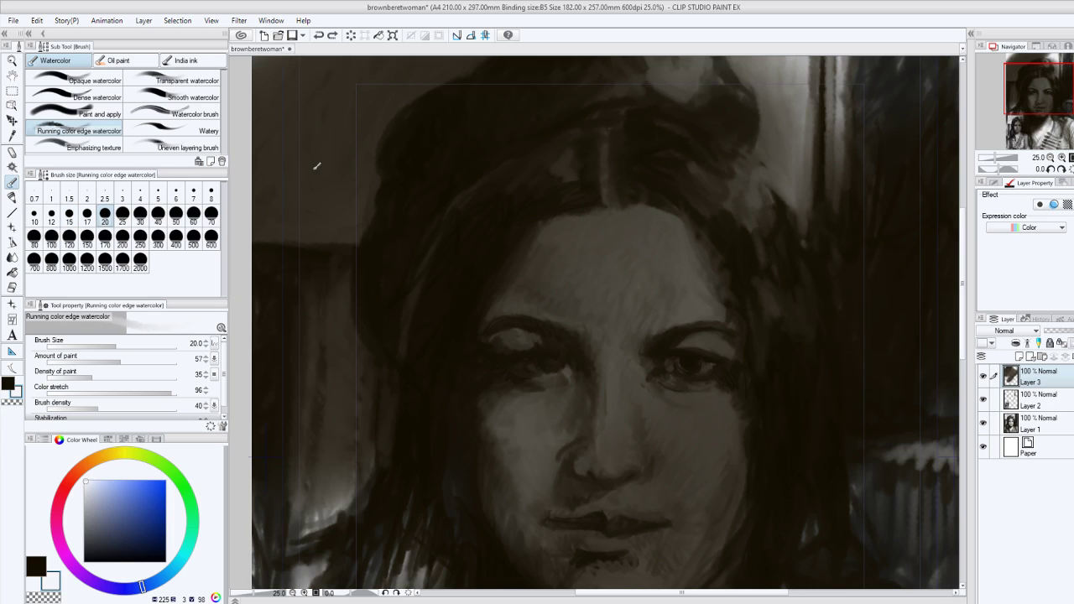
left_click_drag(300, 180, 346, 177)
left_click_drag(313, 151, 353, 146)
left_click_drag(375, 102, 366, 179)
left_click_drag(400, 84, 386, 179)
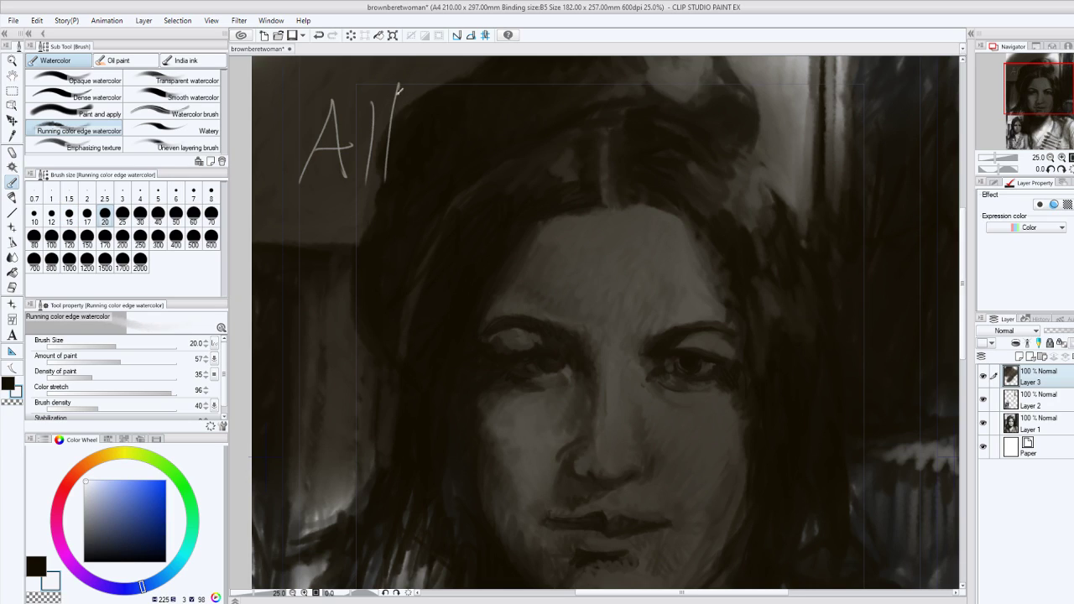
Continue the handwritten message with "For now." across the beret, on the same line as "All".
left_click_drag(494, 97, 449, 174)
mouse_move(442, 136)
left_mouse_down()
mouse_move(480, 128)
mouse_move(497, 172)
left_mouse_up()
left_click_drag(507, 178, 570, 120)
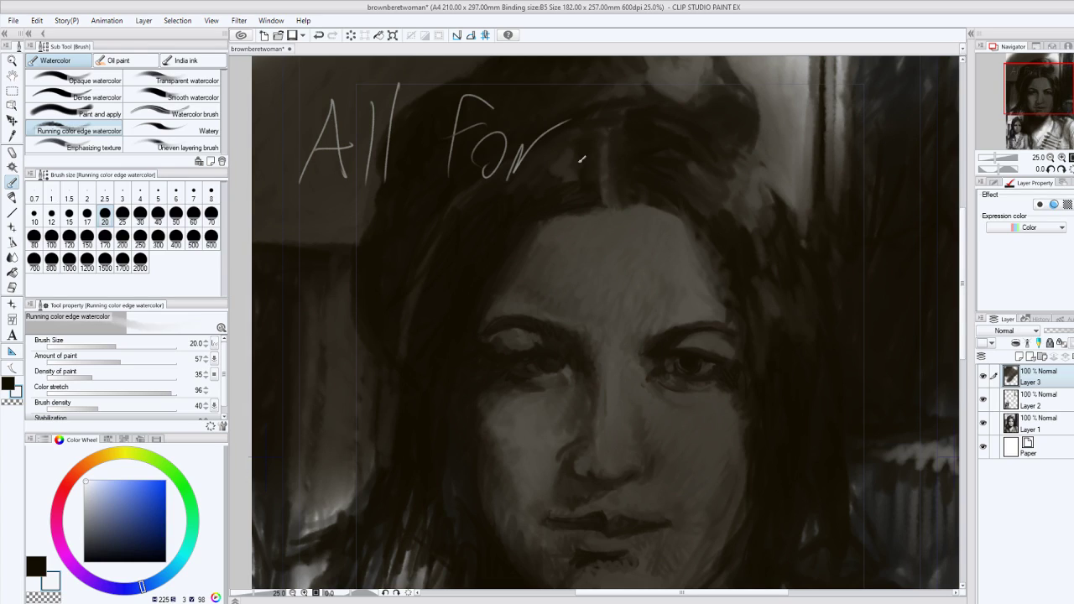
left_click_drag(582, 176, 622, 178)
left_click_drag(640, 126, 643, 127)
mouse_move(663, 125)
left_mouse_down()
mouse_move(715, 176)
mouse_move(749, 126)
left_mouse_up()
mouse_move(743, 172)
left_mouse_down()
mouse_move(807, 105)
mouse_move(782, 165)
left_mouse_up()
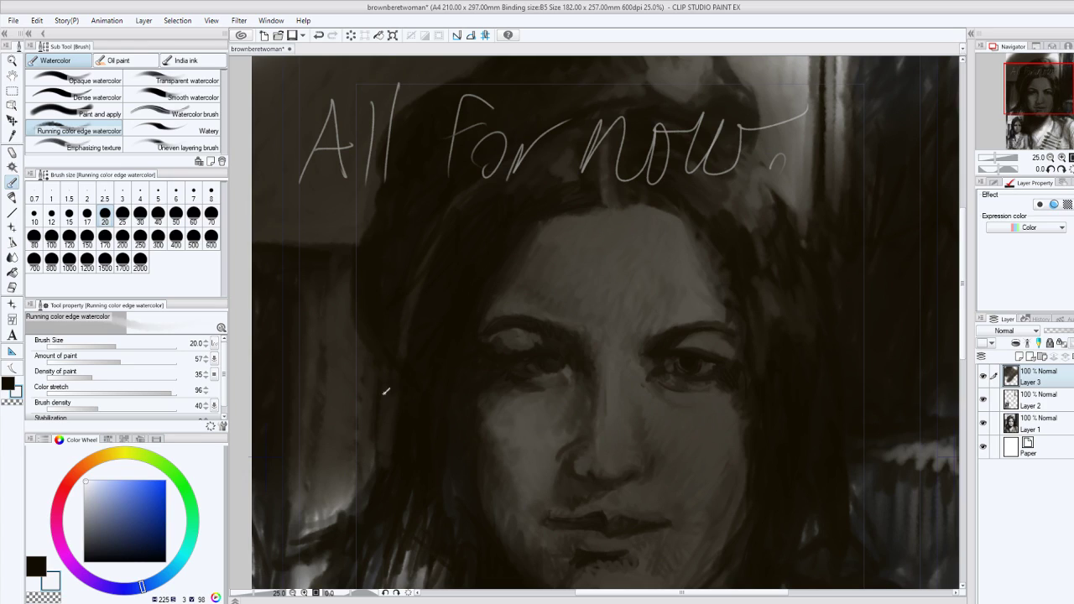
Draw a heart below the handwritten message and write "XOXO" beside it across the forehead and eyes.
left_click_drag(386, 391, 403, 344)
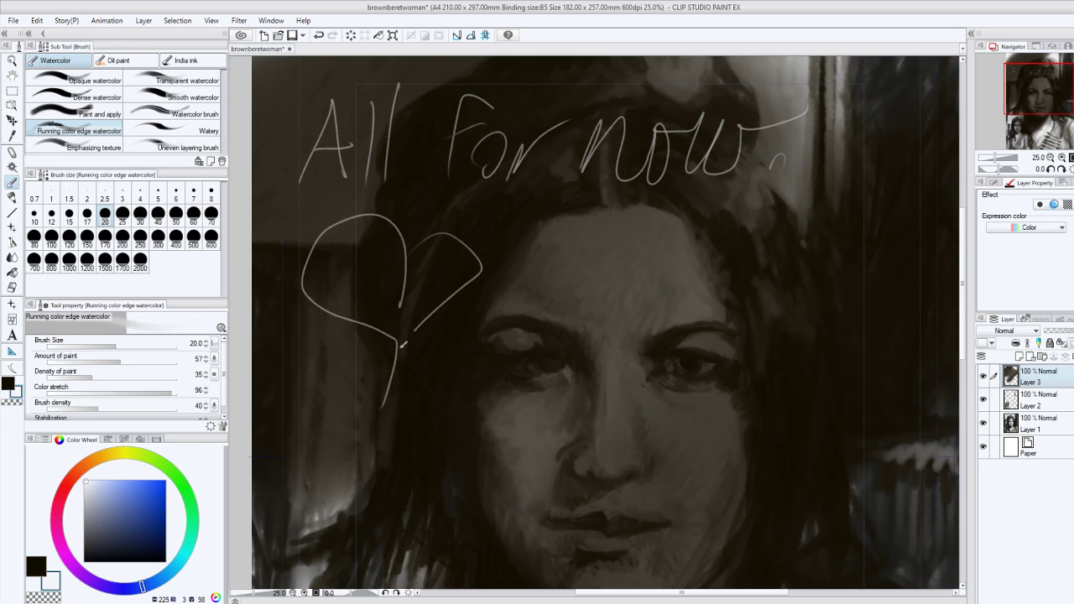
left_click_drag(521, 243, 603, 396)
left_click_drag(613, 227, 522, 391)
mouse_move(671, 256)
left_mouse_down()
mouse_move(625, 385)
mouse_move(690, 260)
mouse_move(747, 399)
left_mouse_up()
left_click_drag(794, 224, 676, 386)
mouse_move(779, 352)
left_mouse_down()
mouse_move(819, 373)
mouse_move(834, 358)
left_mouse_up()
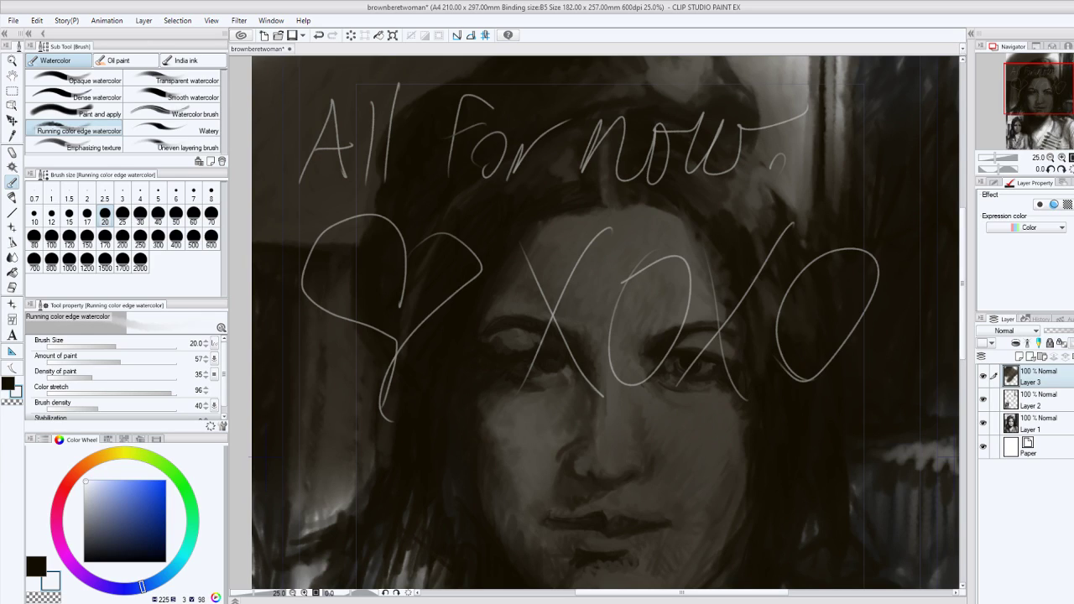